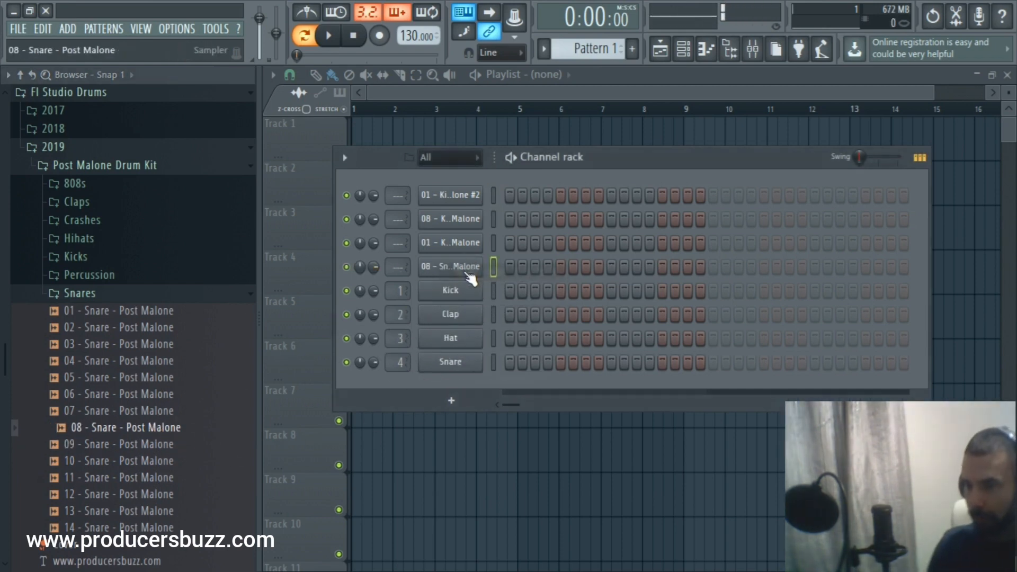
Place a first-step hit on the three kick channels, routing the kicks to mixer track 1 and the snare to track 2
click(473, 195)
click(510, 195)
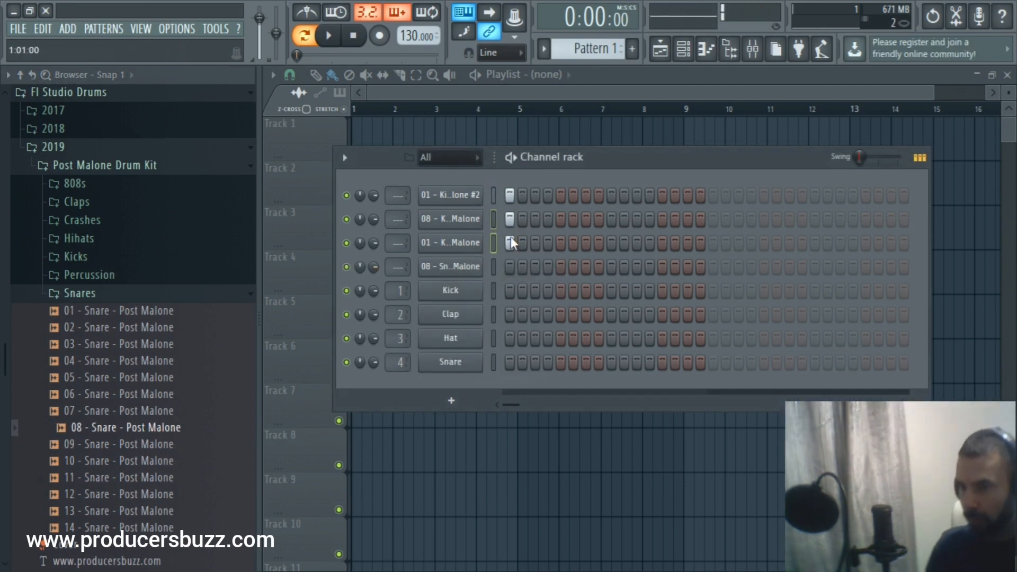
drag(397, 219, 397, 191)
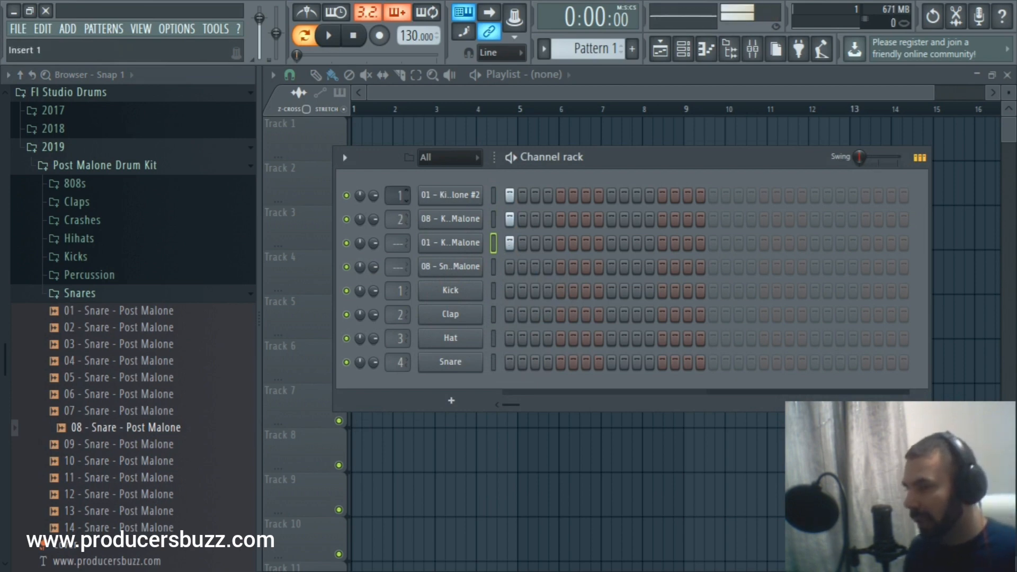
drag(398, 243, 398, 238)
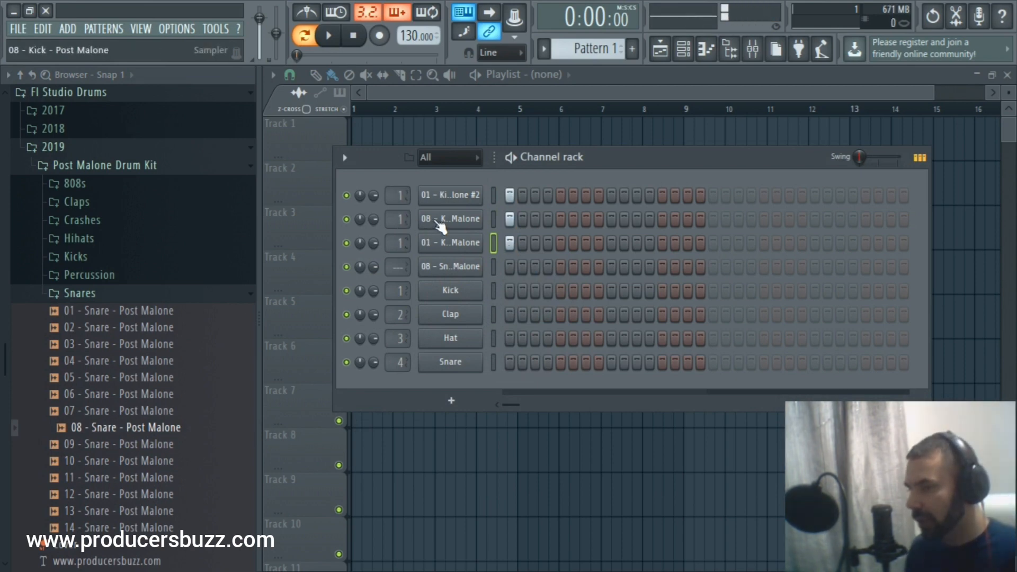
drag(398, 272, 399, 263)
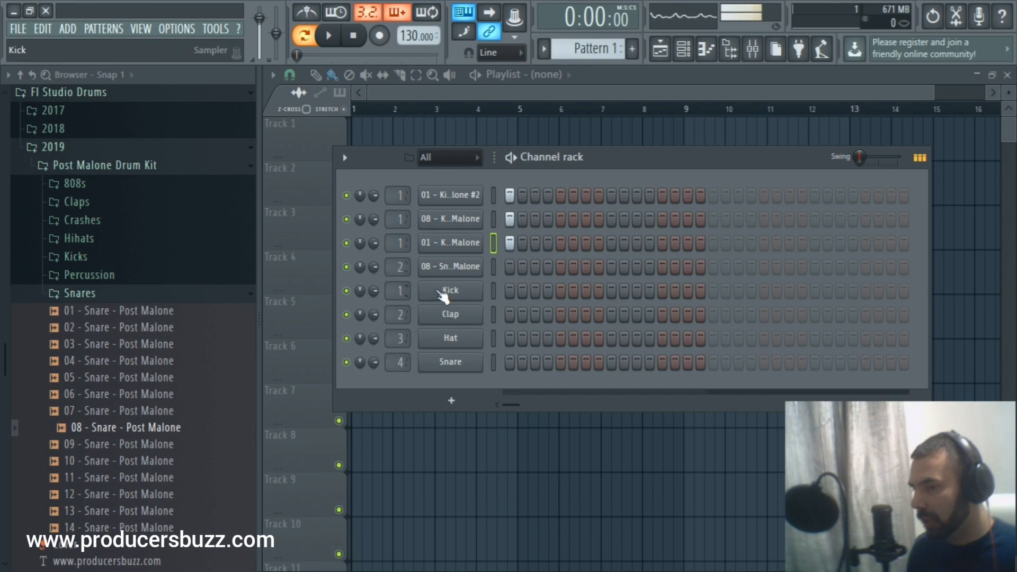
Delete the default Kick, Clap, Snare and Hat channels from the channel rack
right_click(476, 286)
click(530, 444)
click(573, 342)
right_click(469, 291)
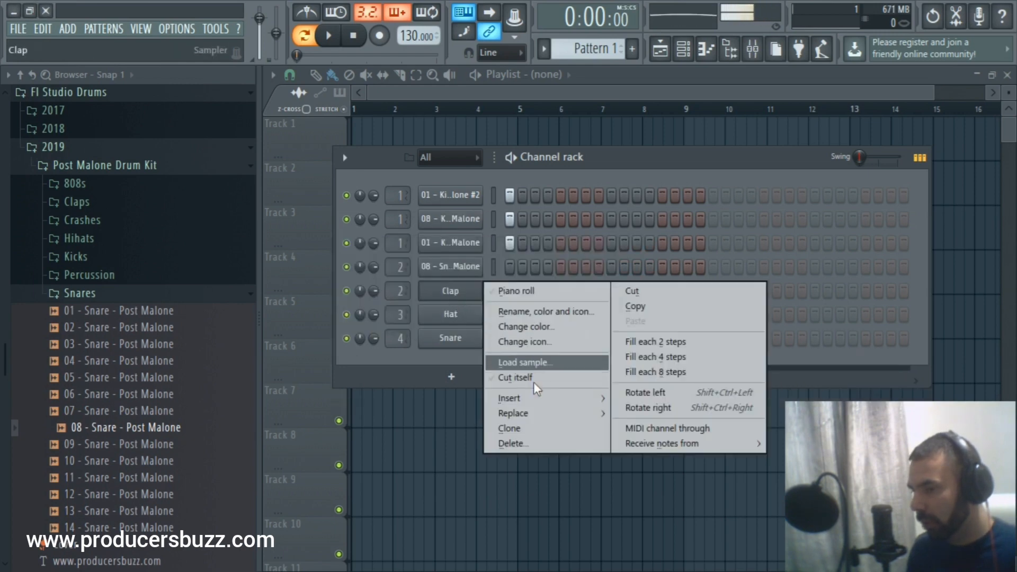
click(533, 443)
click(587, 337)
right_click(476, 318)
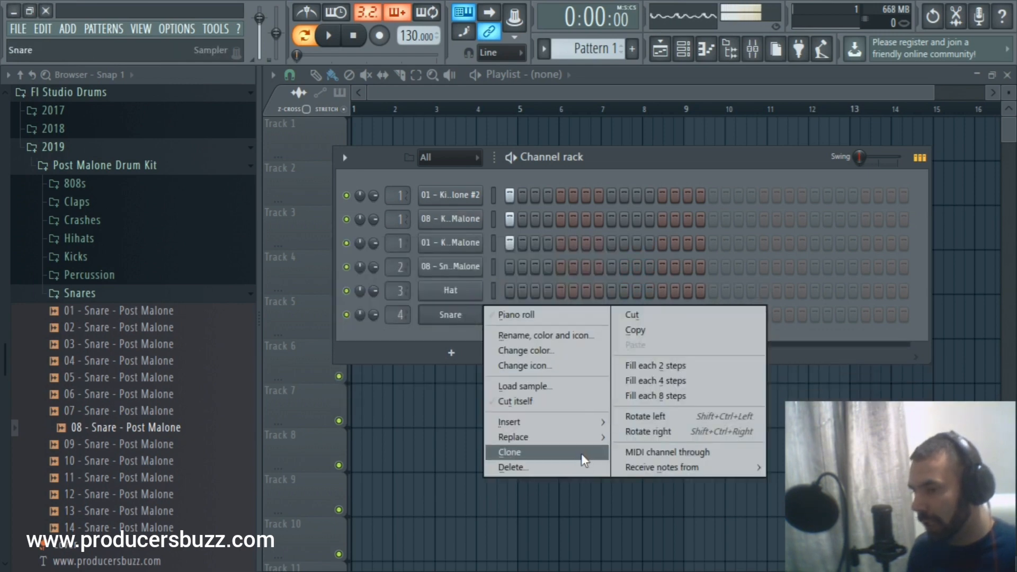
click(519, 464)
click(588, 337)
right_click(474, 291)
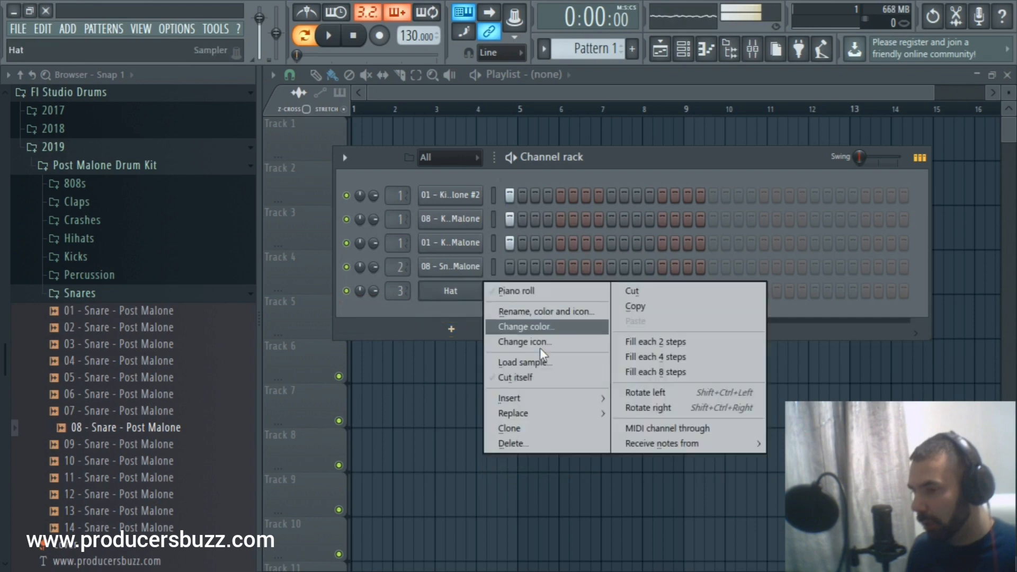
click(536, 443)
click(598, 337)
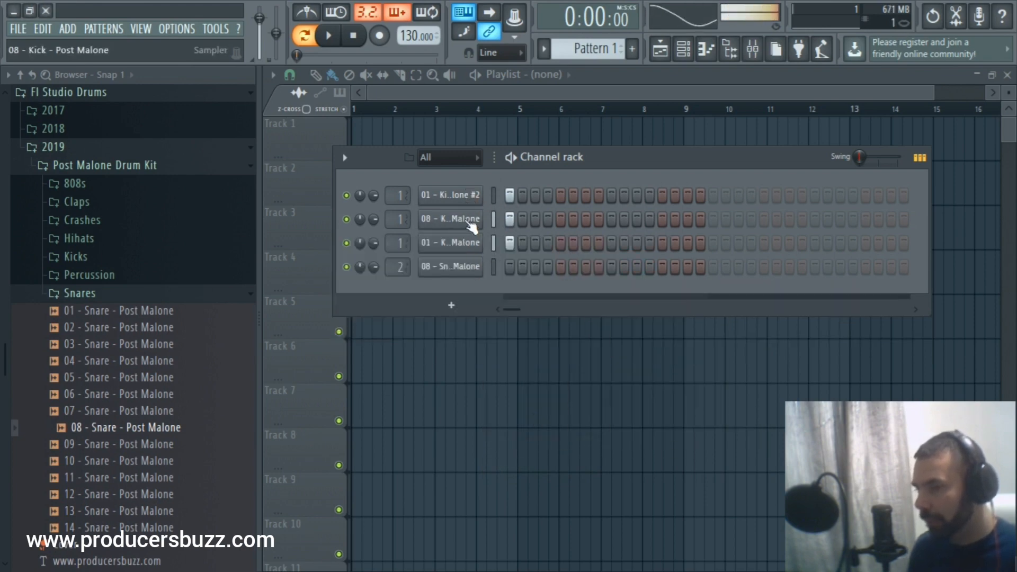
Place snare hits on steps 7 and 25 and set the tempo to 162 BPM
click(586, 269)
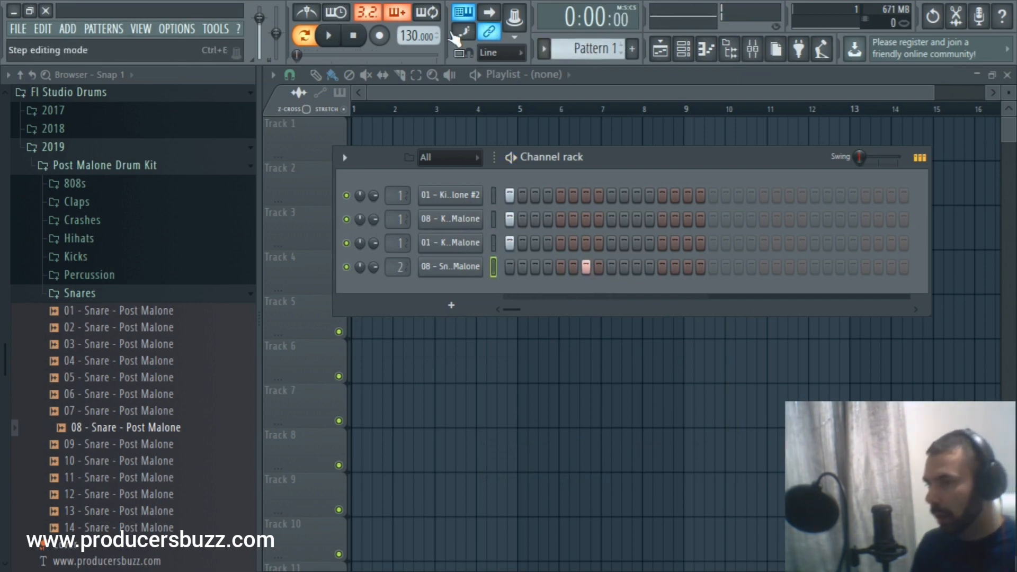
drag(416, 36, 416, 31)
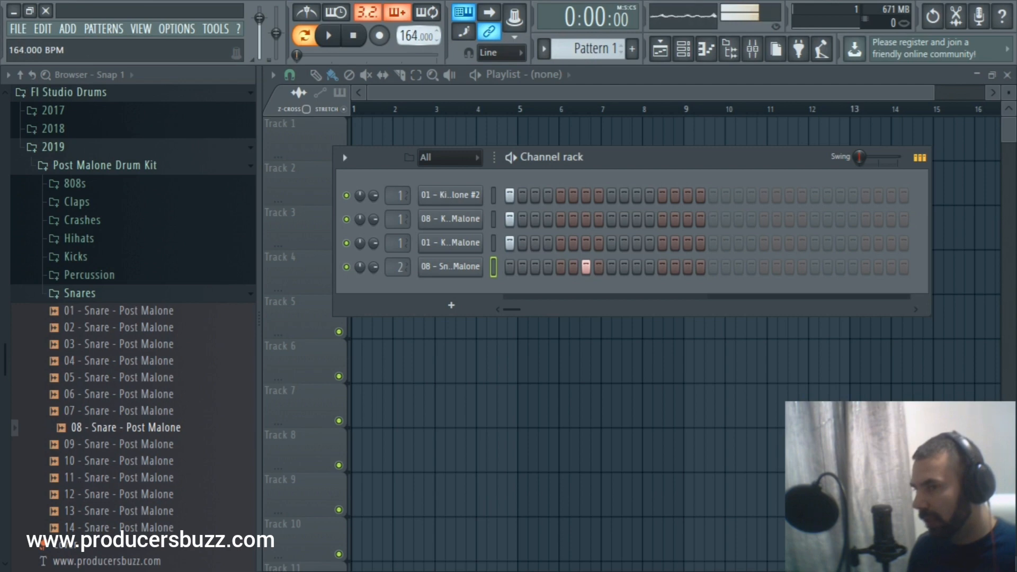
key(space)
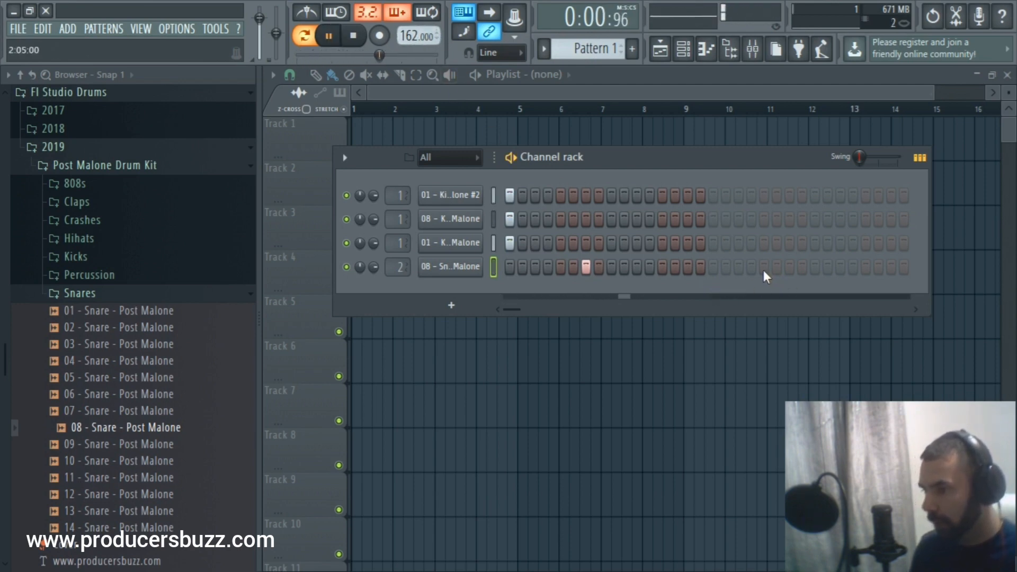
click(814, 268)
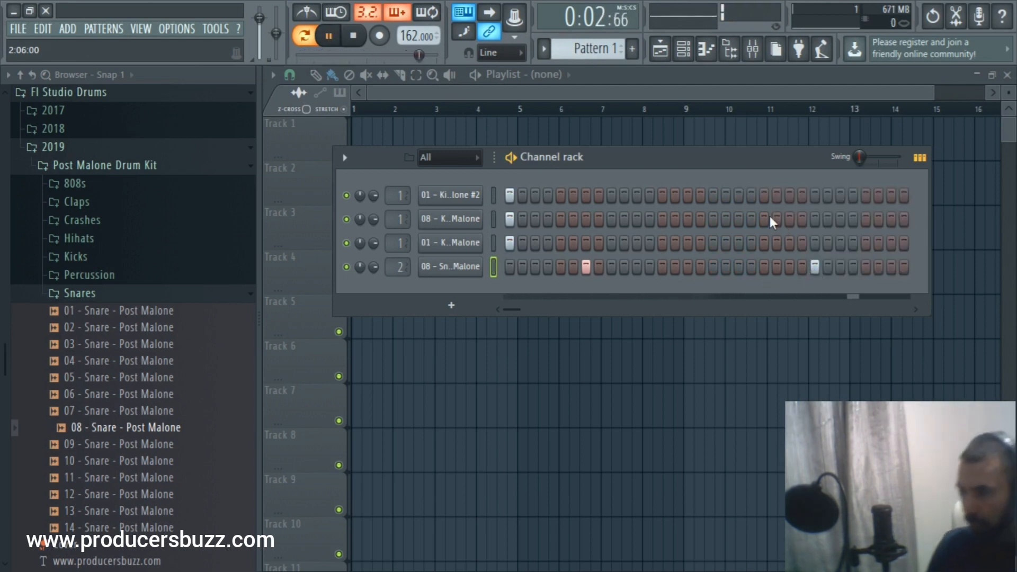
Add hits on steps 13 and 29 to both the 01 - Kick #2 and 08 - Kick channels
click(675, 196)
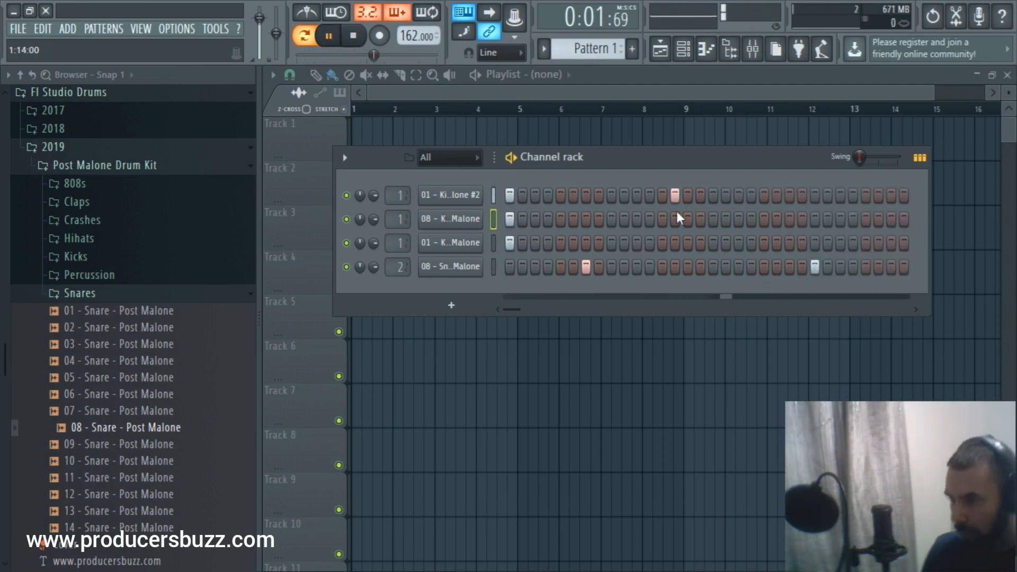
click(675, 196)
click(662, 196)
click(662, 219)
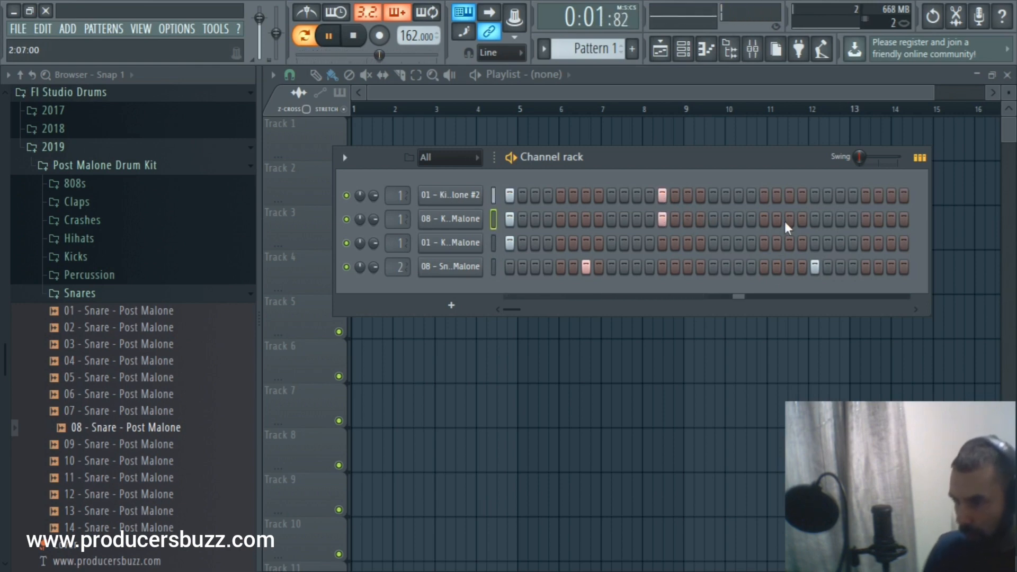
click(765, 220)
click(763, 198)
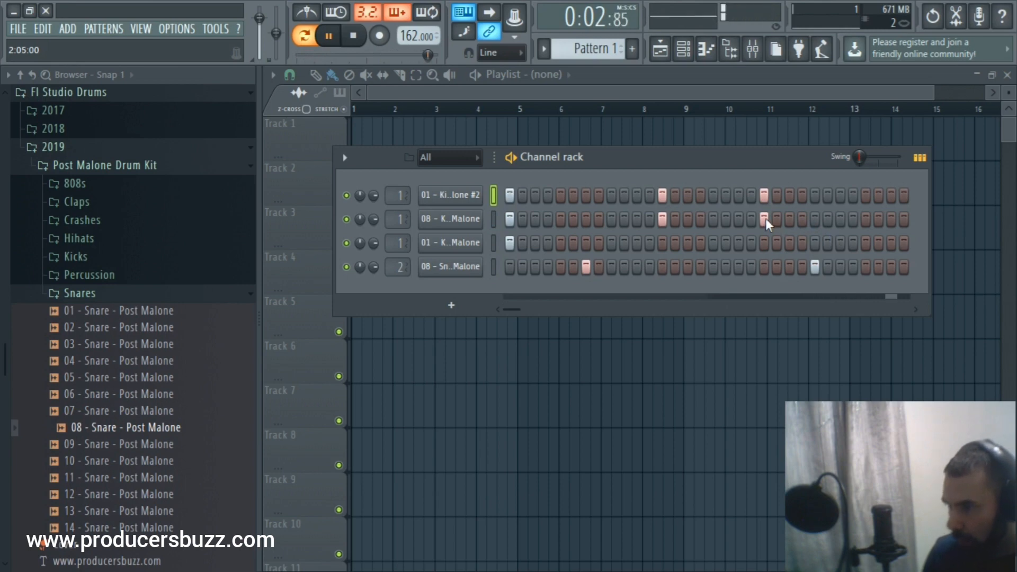
click(868, 219)
click(868, 203)
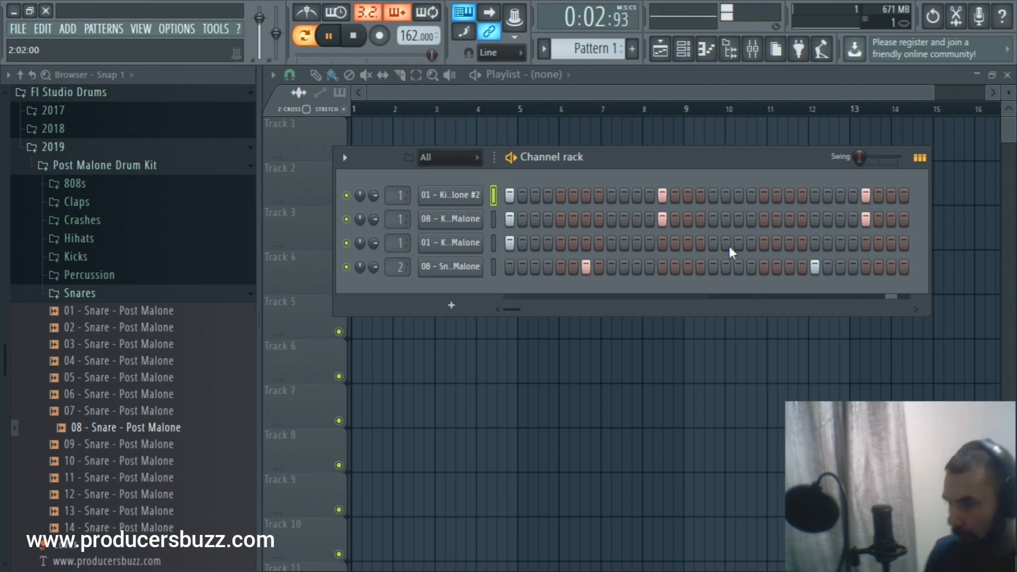
Add hits on steps 13 and 29 to the third kick channel, 01 - Kick - Post Malone
click(663, 244)
click(675, 243)
click(865, 243)
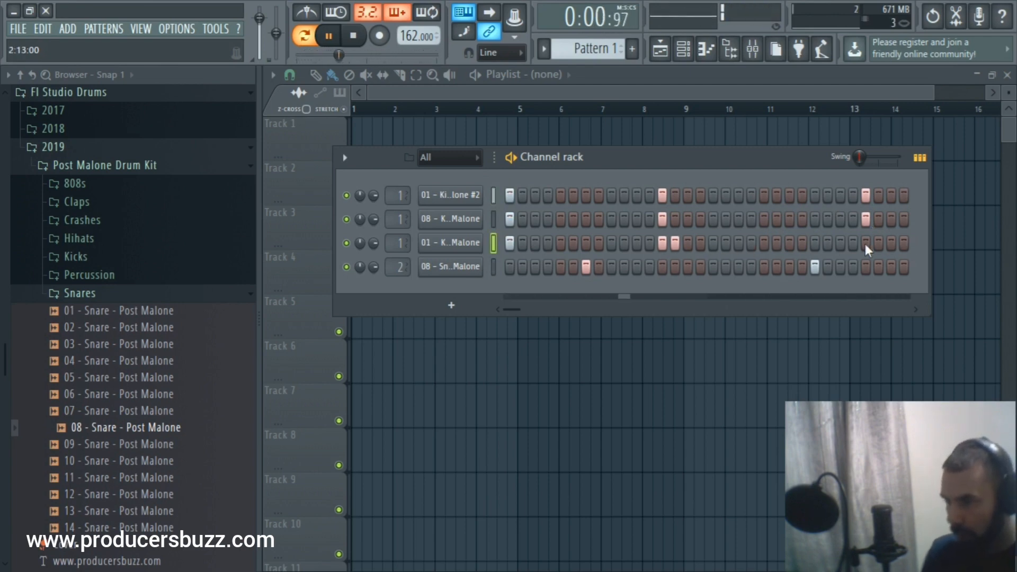
click(676, 243)
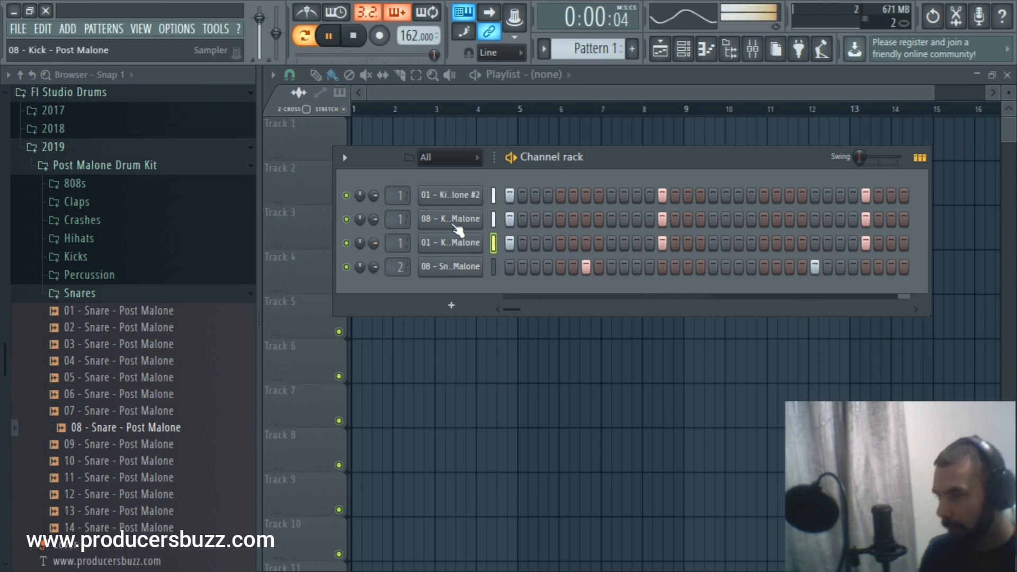
Delete the 01 - Kick - Post Malone channel and adjust the volume of the 01 - Kick #2 channel during playback
right_click(469, 241)
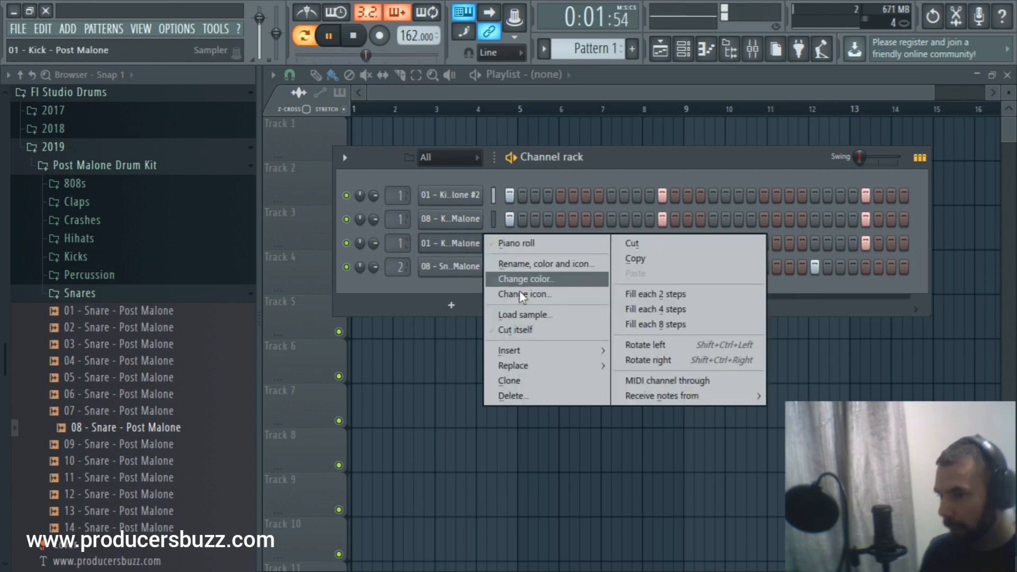
click(514, 396)
click(593, 335)
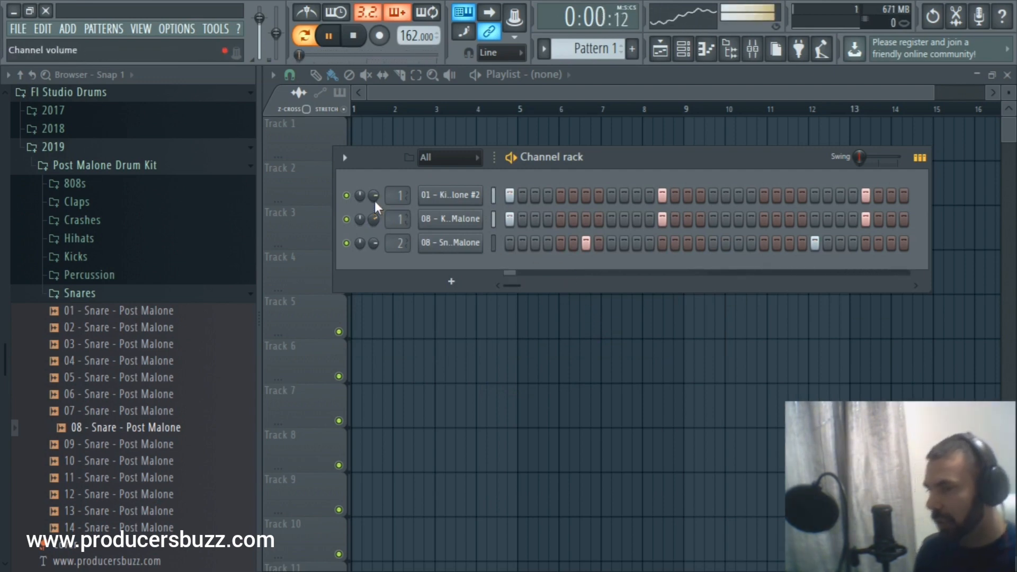
drag(374, 200, 373, 221)
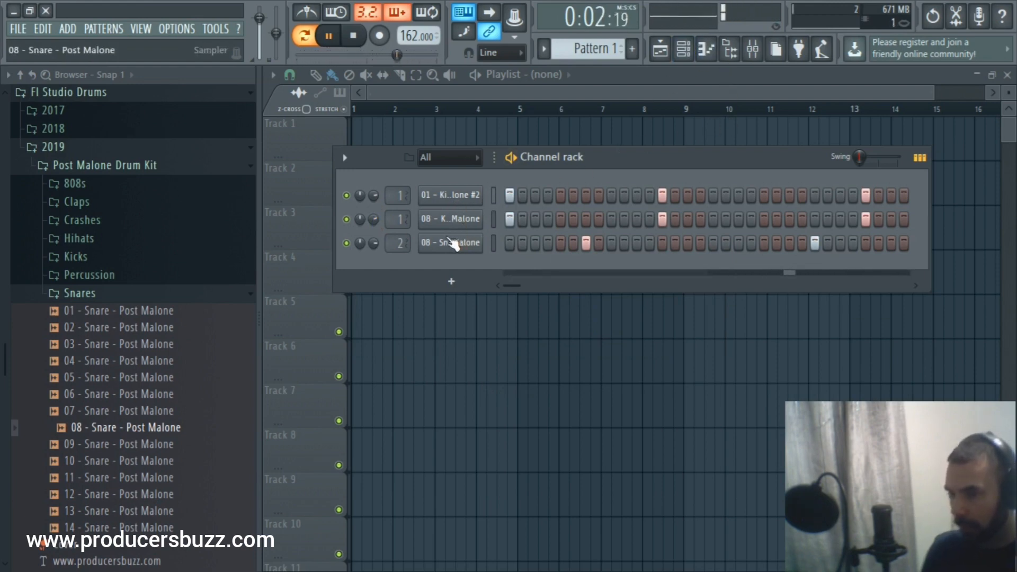
key(space)
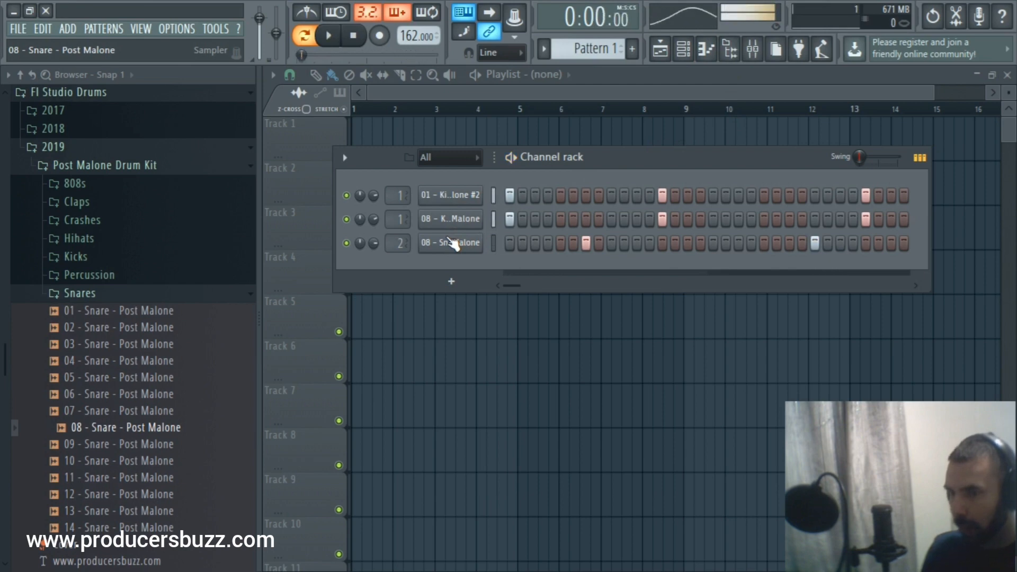
Collapse the Snares folder and play back the kick and snare pattern
click(151, 297)
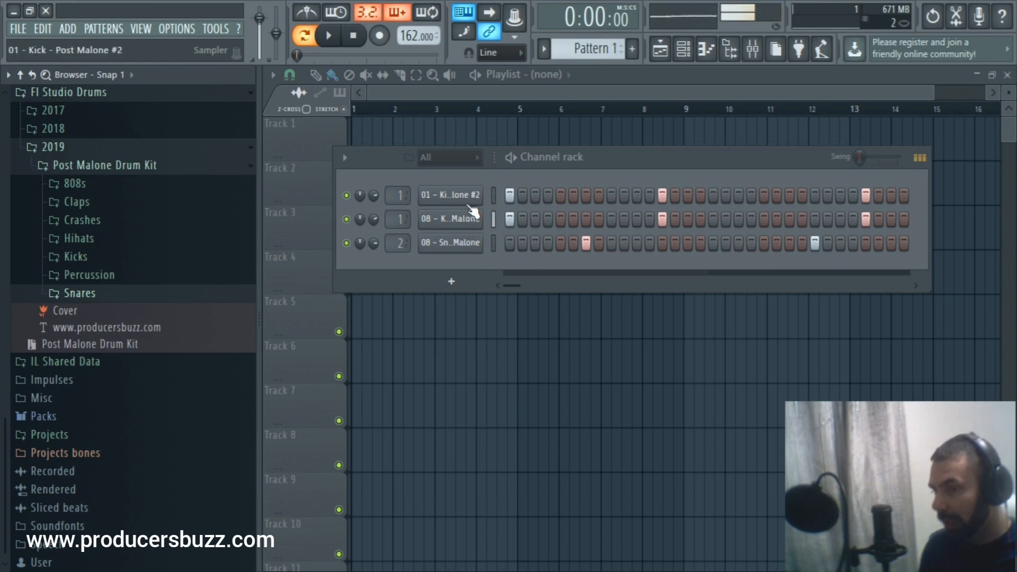
click(468, 244)
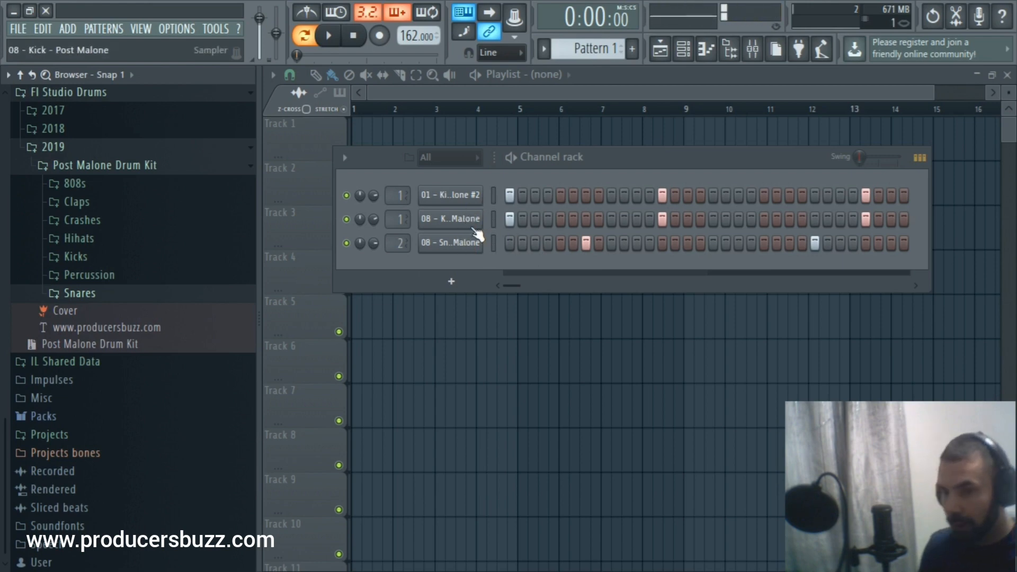
key(space)
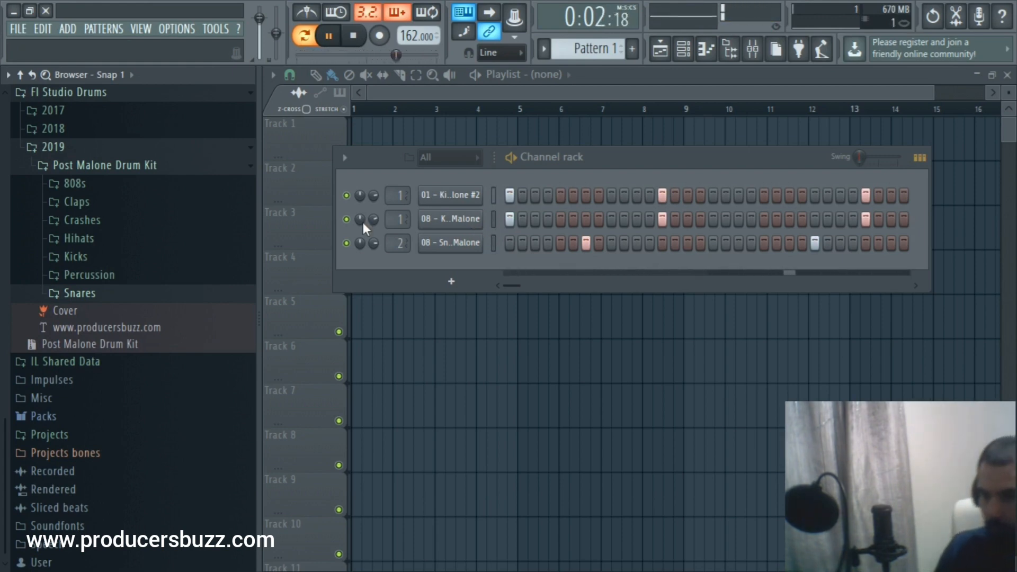
key(space)
Add 01 - Hi Hat - Post Malone from the Hihats folder as a new channel with hits on steps 3, 5, 21 and 23
click(100, 238)
drag(100, 255, 473, 260)
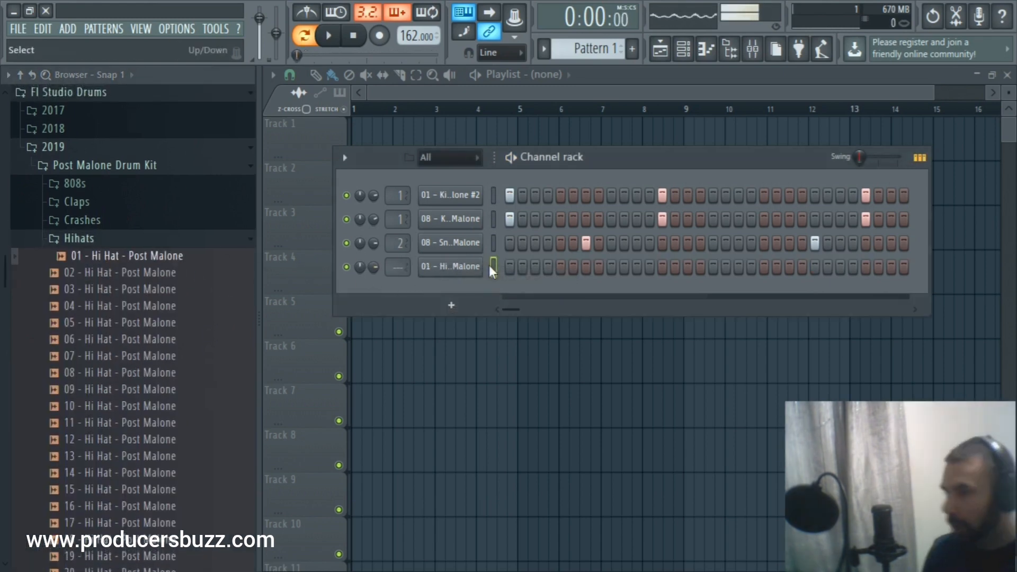
click(536, 266)
key(space)
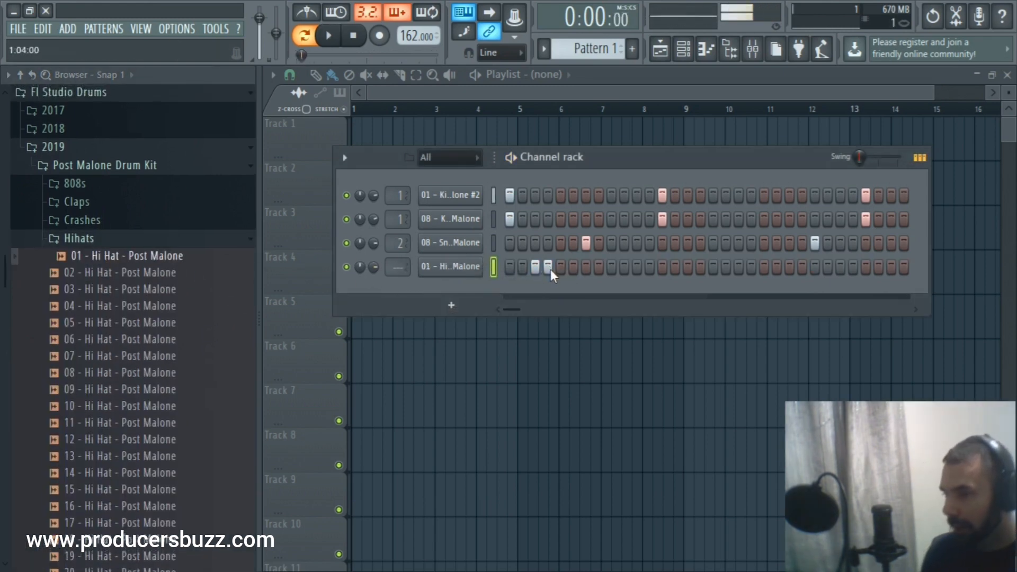
click(561, 266)
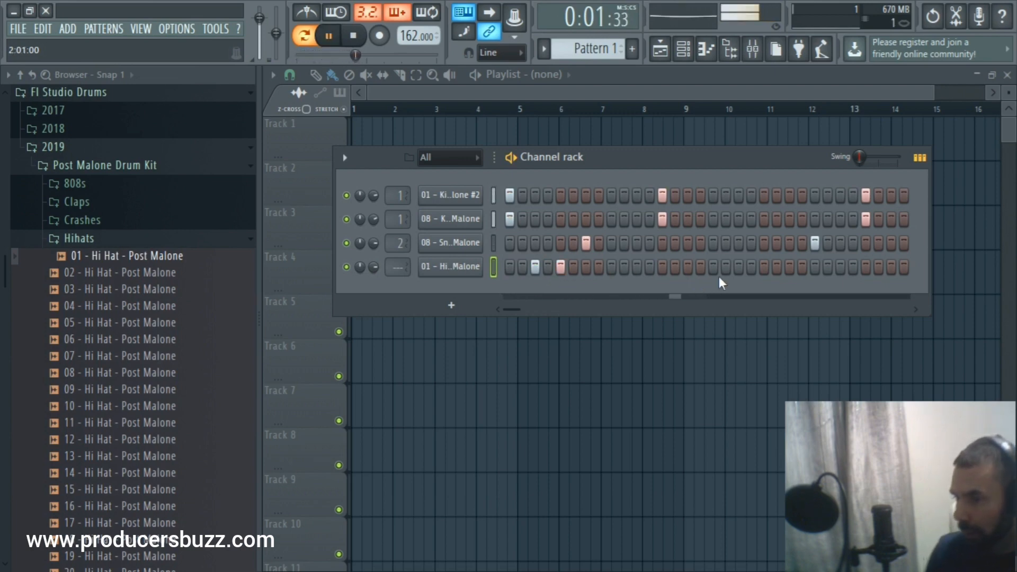
click(790, 266)
click(777, 267)
click(764, 266)
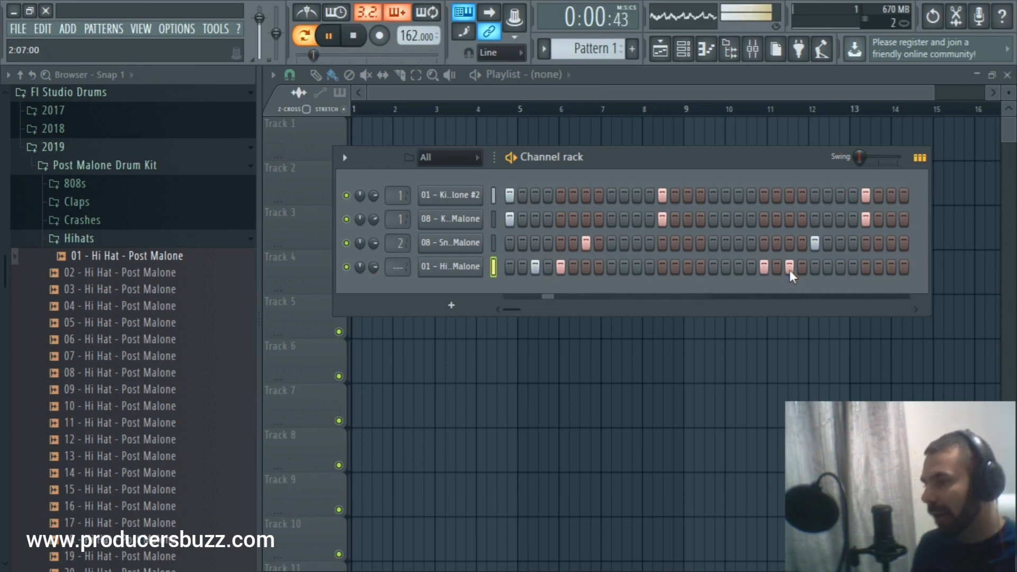
drag(174, 260, 380, 298)
scroll(376, 292, down, 6)
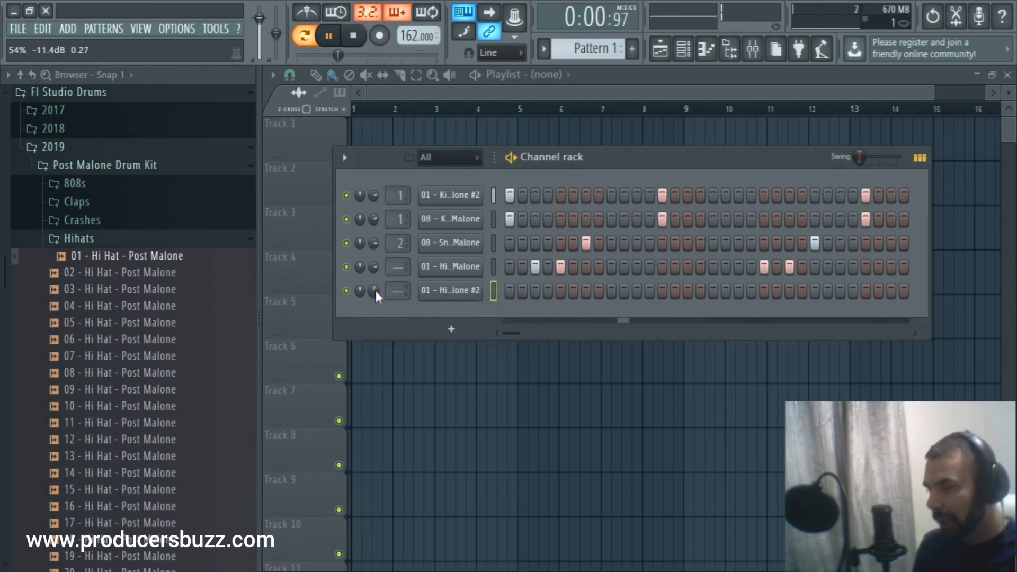
right_click(498, 291)
click(657, 341)
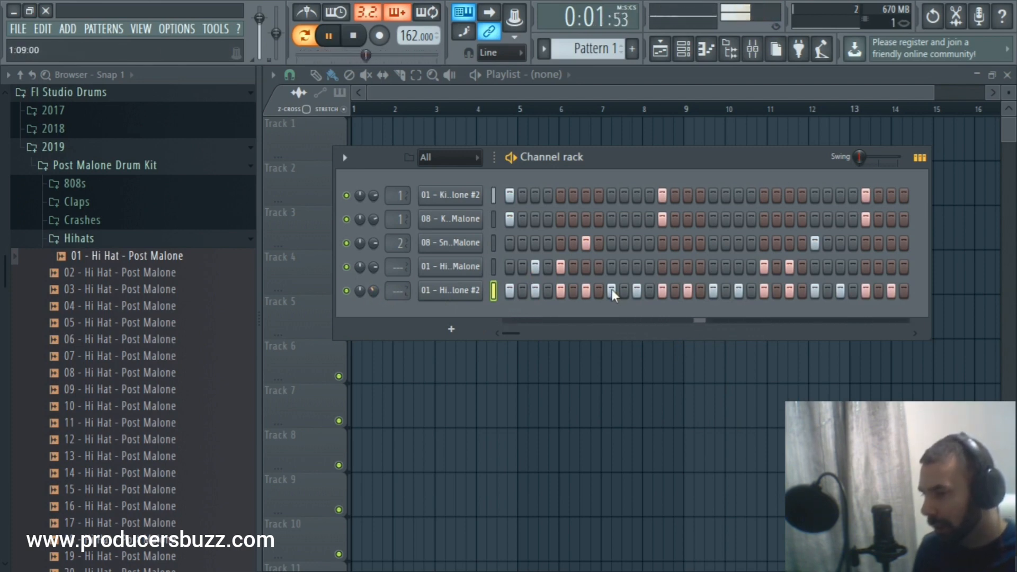
key(space)
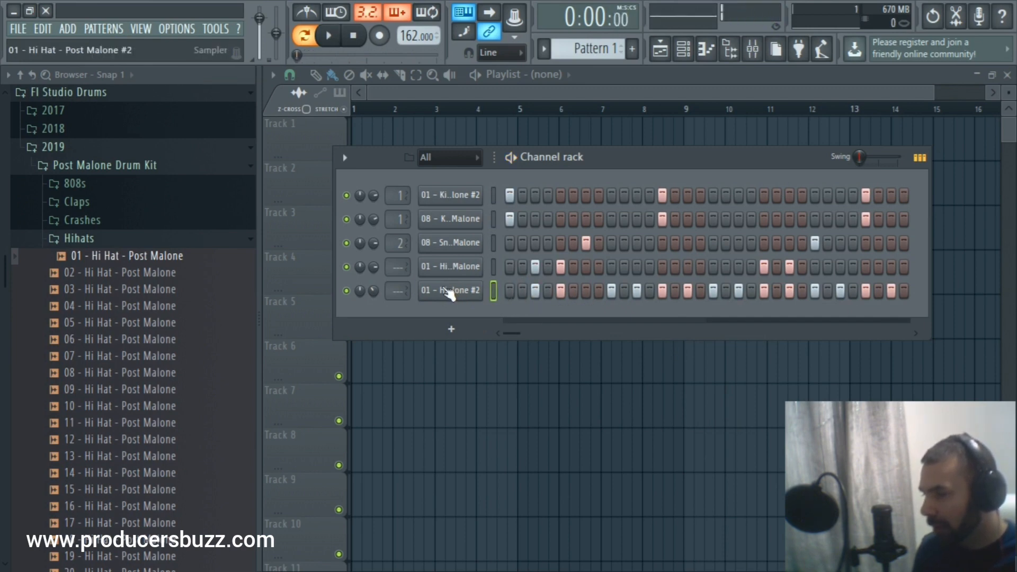
drag(513, 290, 922, 292)
right_click(466, 291)
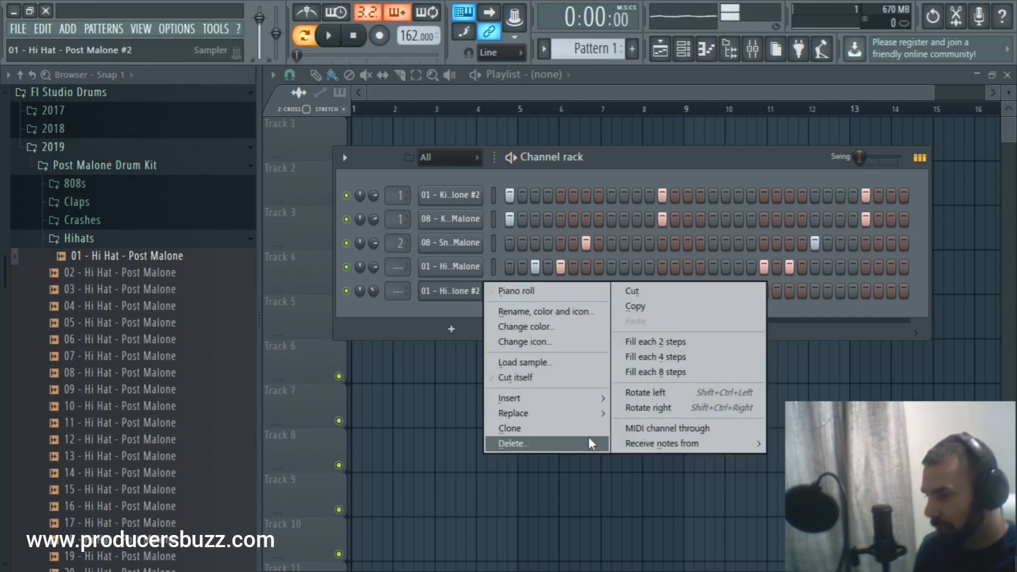
click(588, 440)
click(594, 336)
Collapse the Hihats folder and audition samples in the kit's Percussion folder, from 01 to 09 - Percs - Post Malone
click(139, 239)
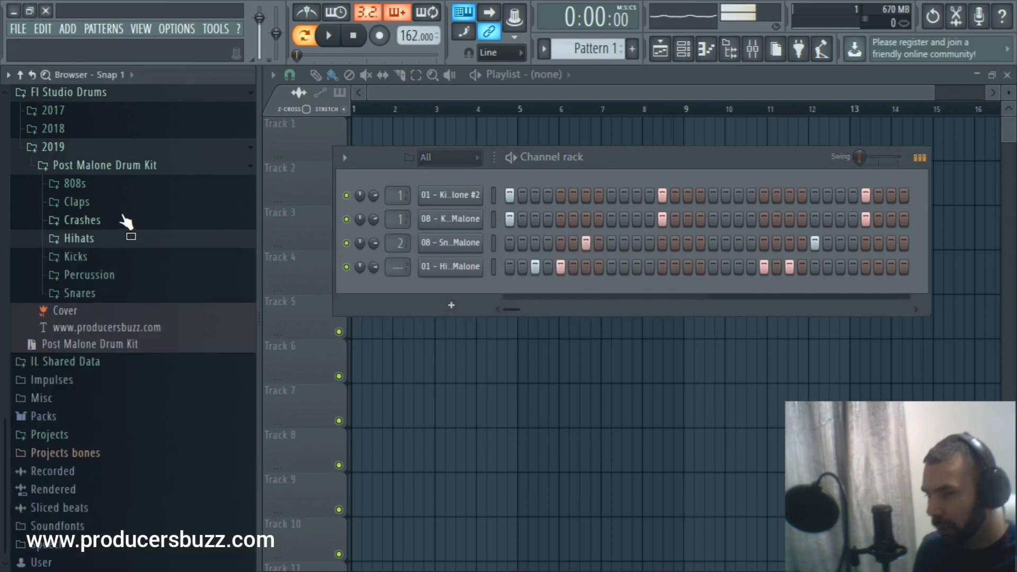
click(100, 275)
click(119, 294)
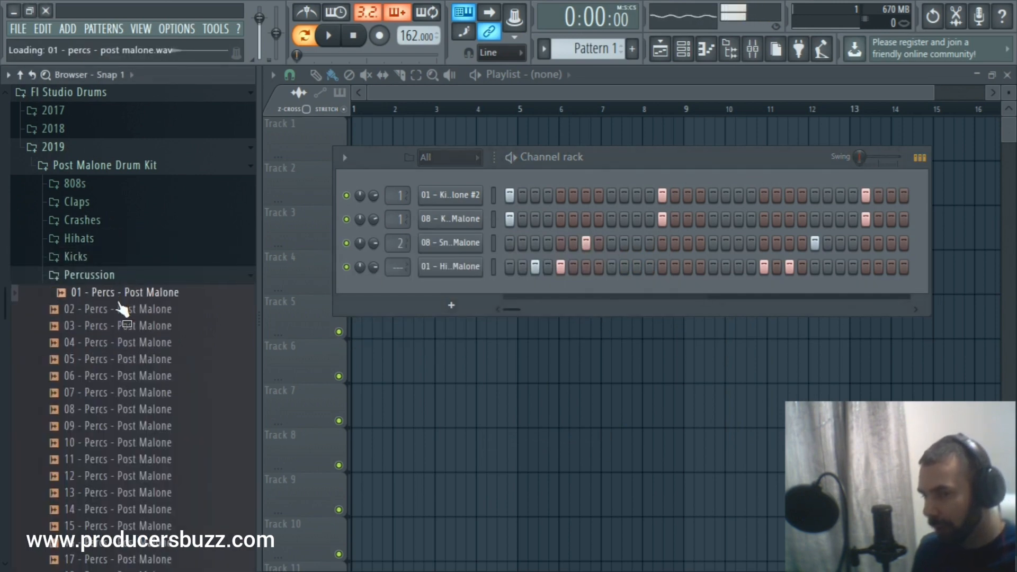
click(122, 310)
click(124, 326)
click(129, 359)
click(132, 410)
click(132, 426)
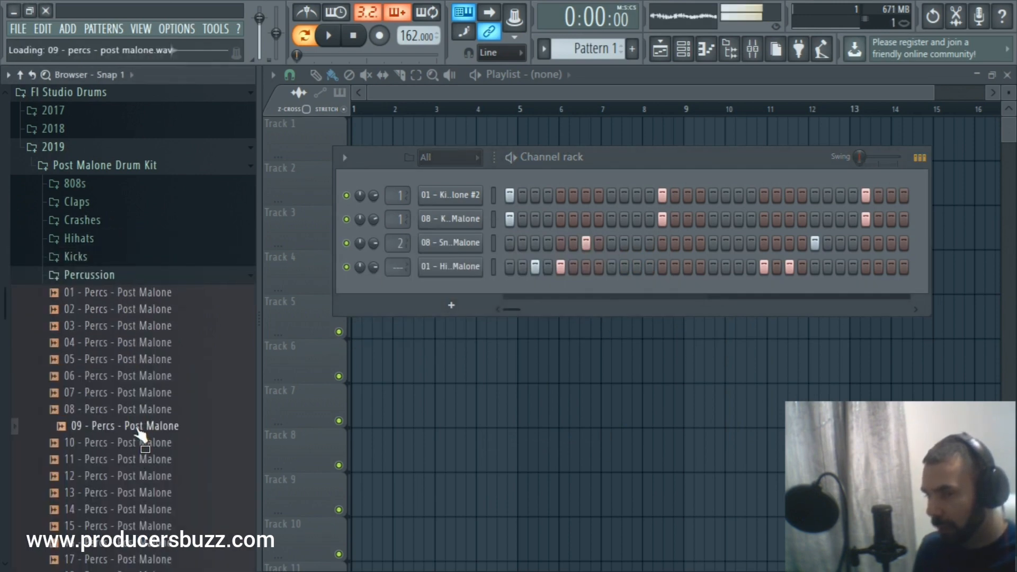
Add 08 - Percs - Post Malone as a new channel with a hit on step 9 and play the pattern
drag(132, 410, 558, 291)
key(space)
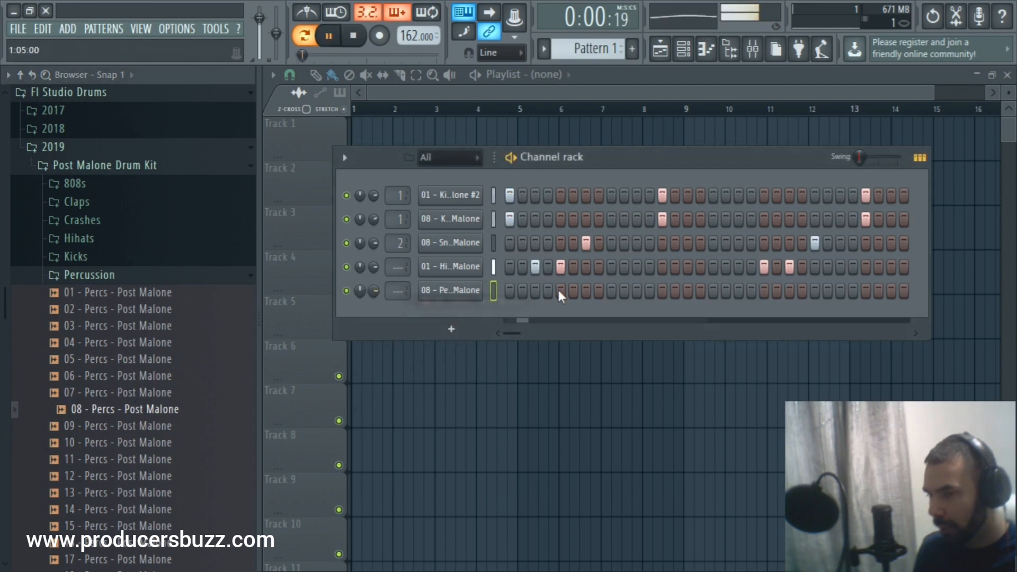
click(610, 291)
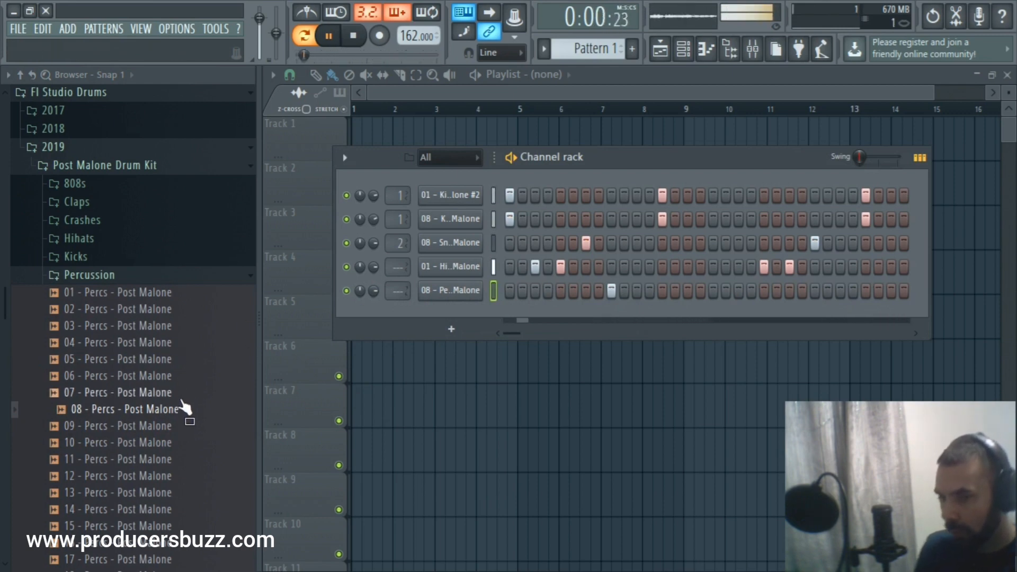
key(space)
Audition the following percussion samples and add 11 - Percs - Post Malone as a new channel with hits on steps 7 and 25
click(144, 429)
click(143, 444)
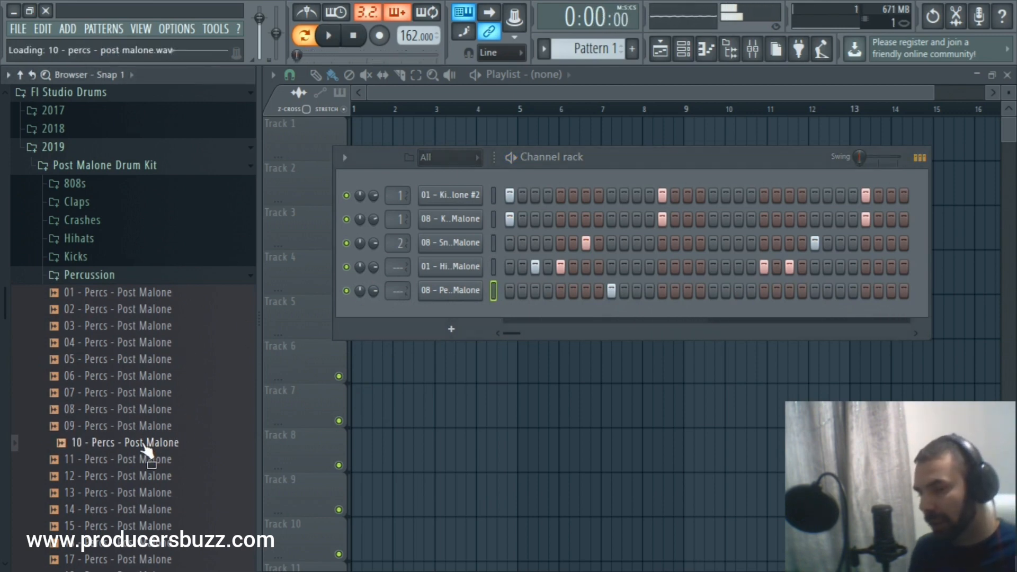
click(143, 460)
click(143, 475)
drag(144, 459, 587, 319)
key(space)
click(586, 315)
click(814, 314)
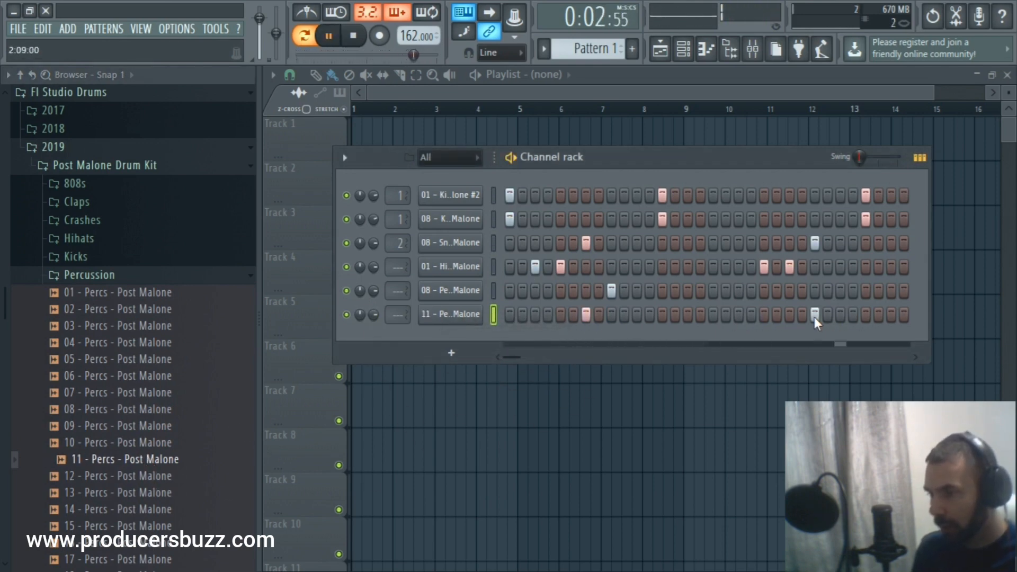
key(space)
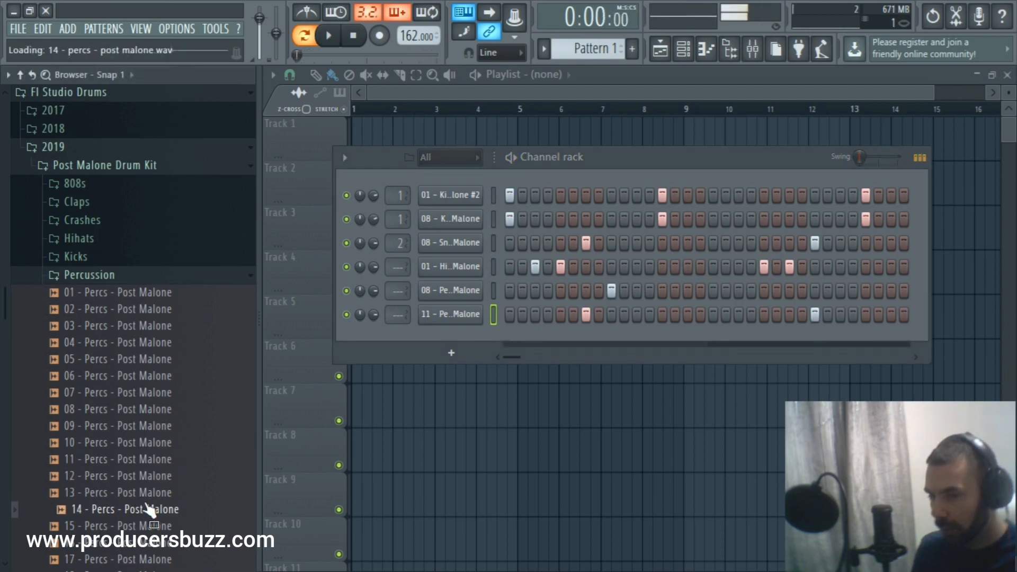
Audition further percussion samples, replace the 11 - Percs channel's sample with 20 - Percs - Post Malone, and start playback
scroll(147, 511, down, 7)
click(166, 195)
click(154, 228)
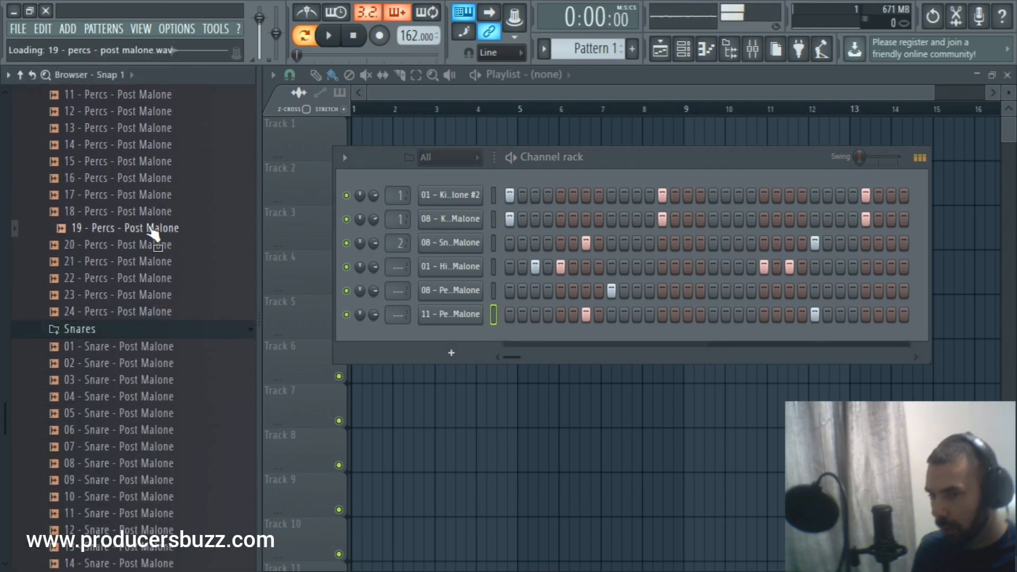
click(151, 233)
drag(151, 245, 434, 314)
key(space)
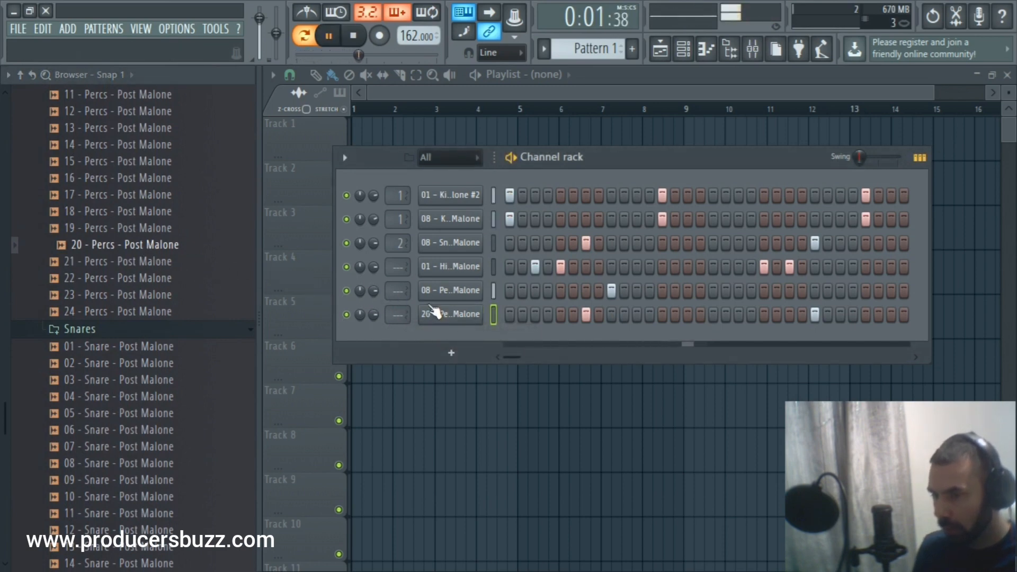
Audition other percussion samples, including 18, 21, 24 and 05 - Percs - Post Malone, while the pattern plays
click(159, 261)
click(149, 247)
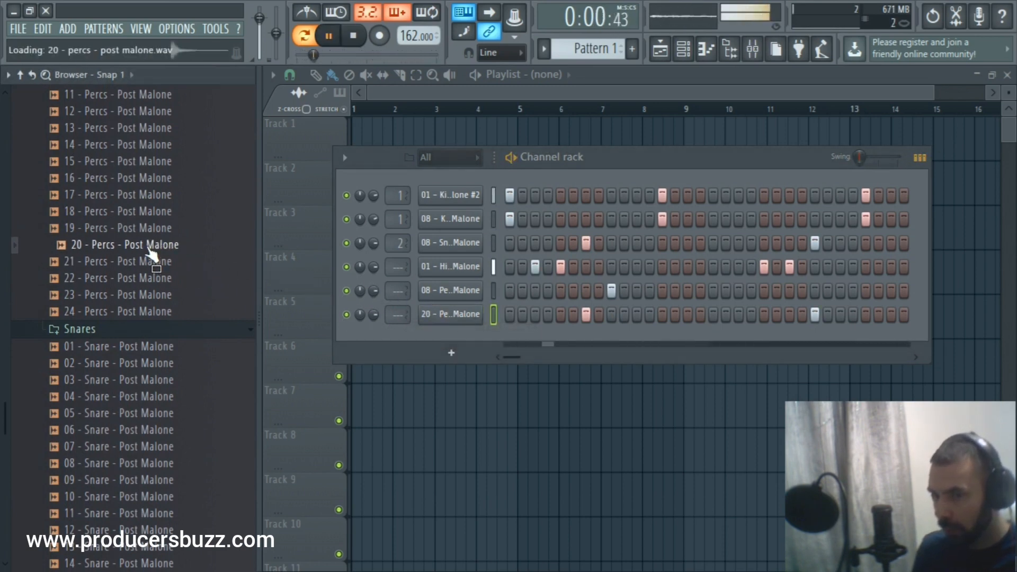
click(142, 227)
click(145, 211)
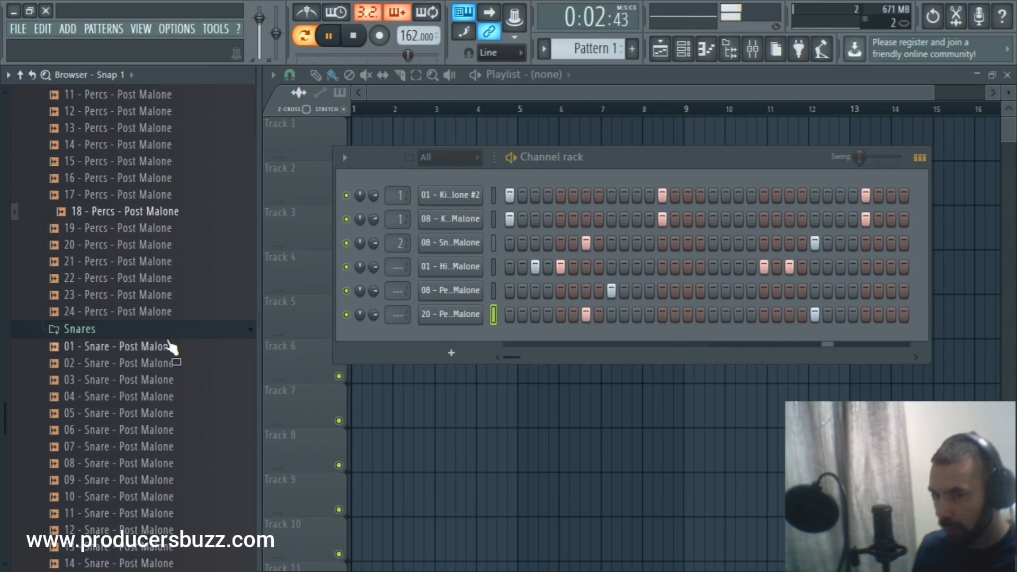
click(169, 295)
click(163, 262)
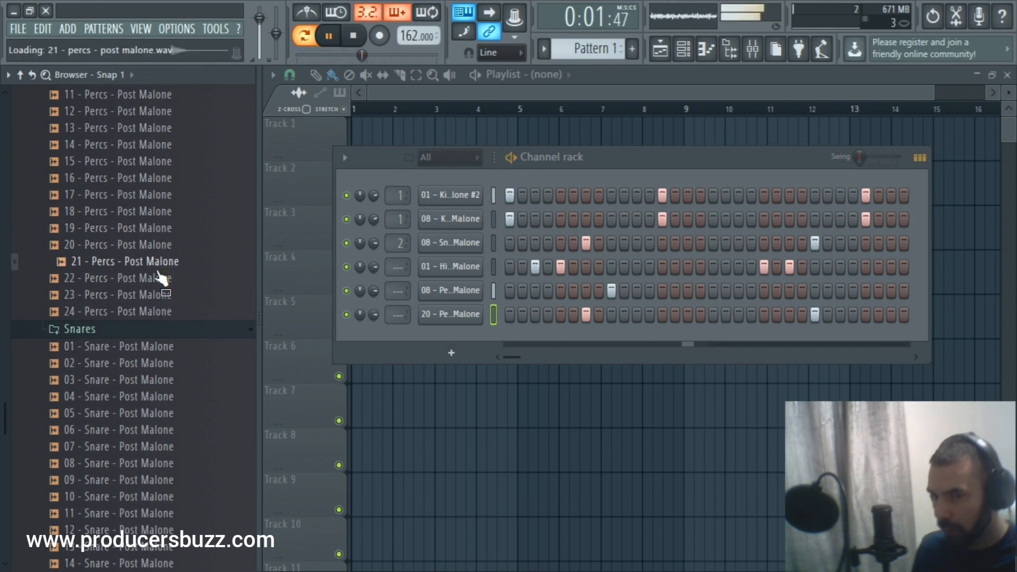
click(162, 278)
click(165, 308)
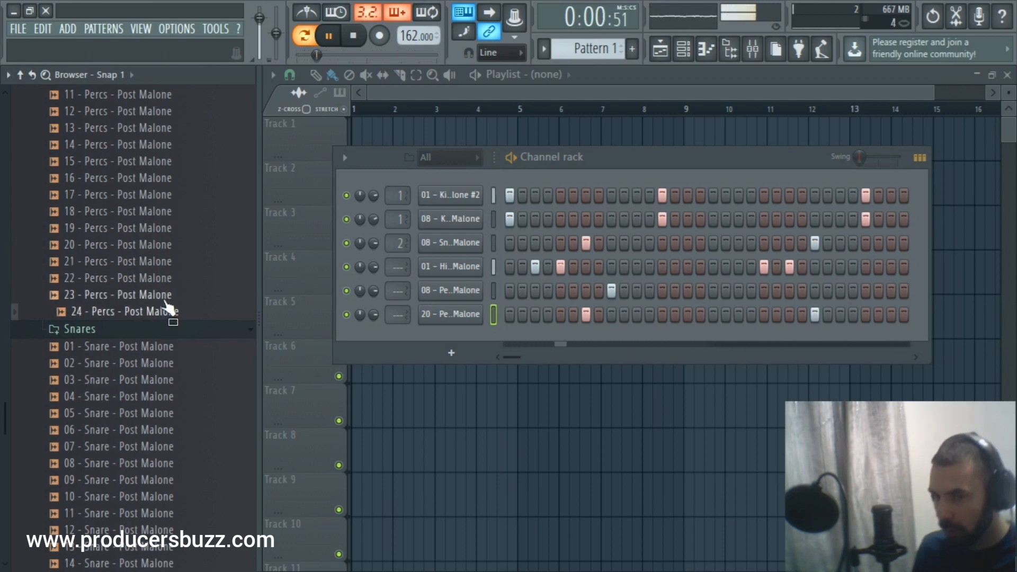
click(159, 146)
scroll(159, 223, up, 6)
click(159, 311)
click(161, 298)
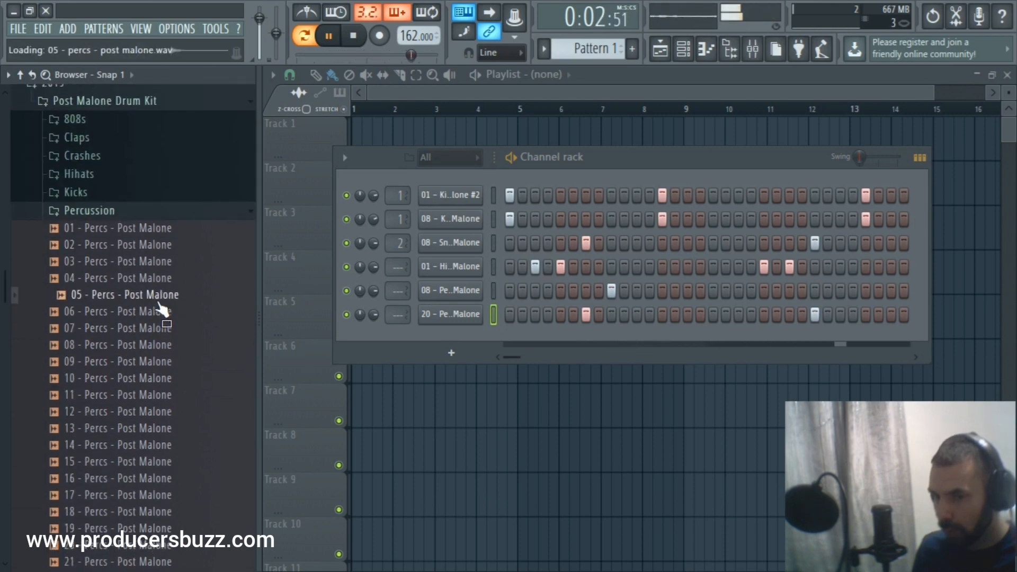
Add 06 - Percs - Post Malone as a new channel and try single hits on steps 11, 17 and 19 during playback
drag(159, 306, 648, 336)
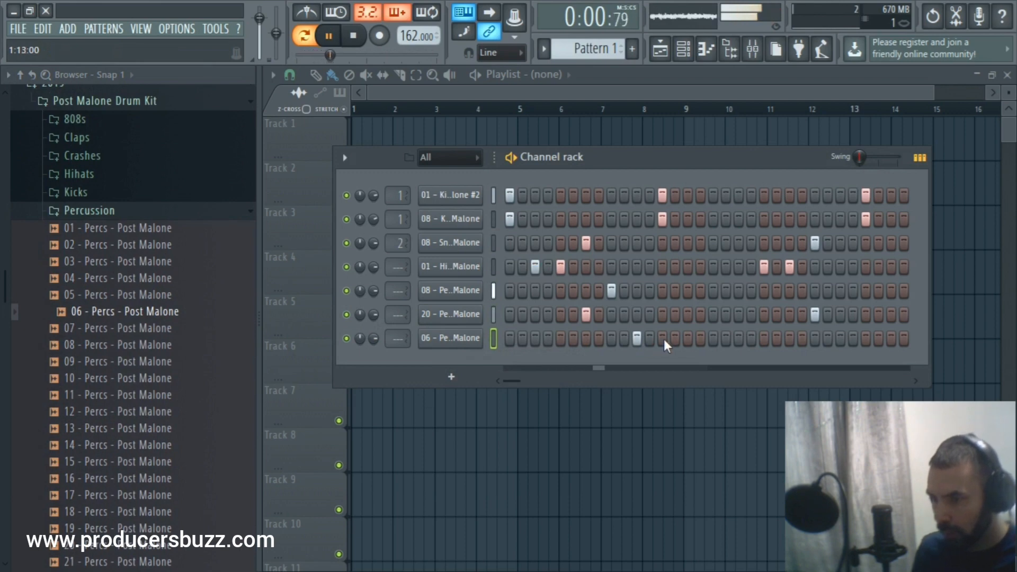
click(639, 338)
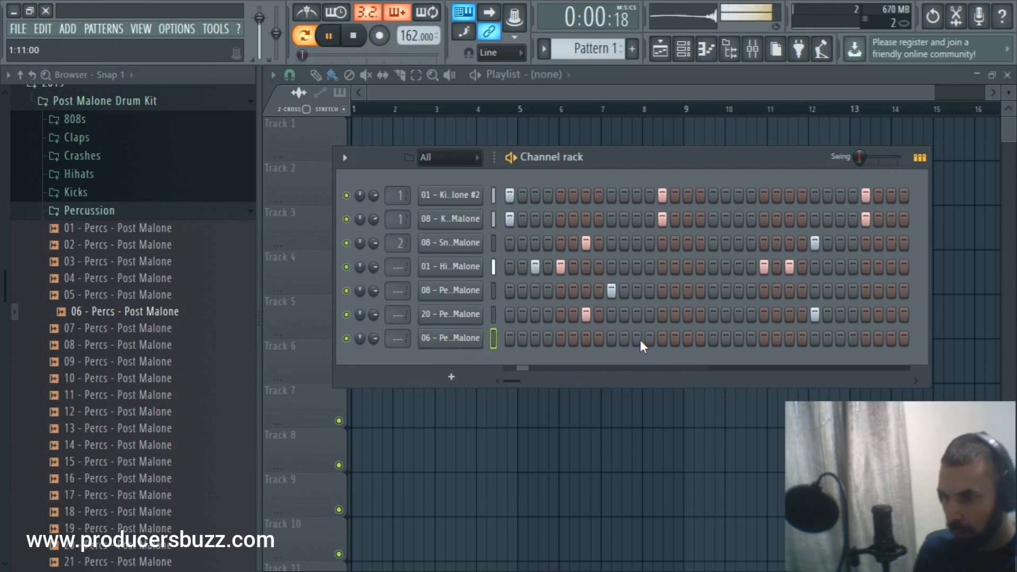
click(713, 338)
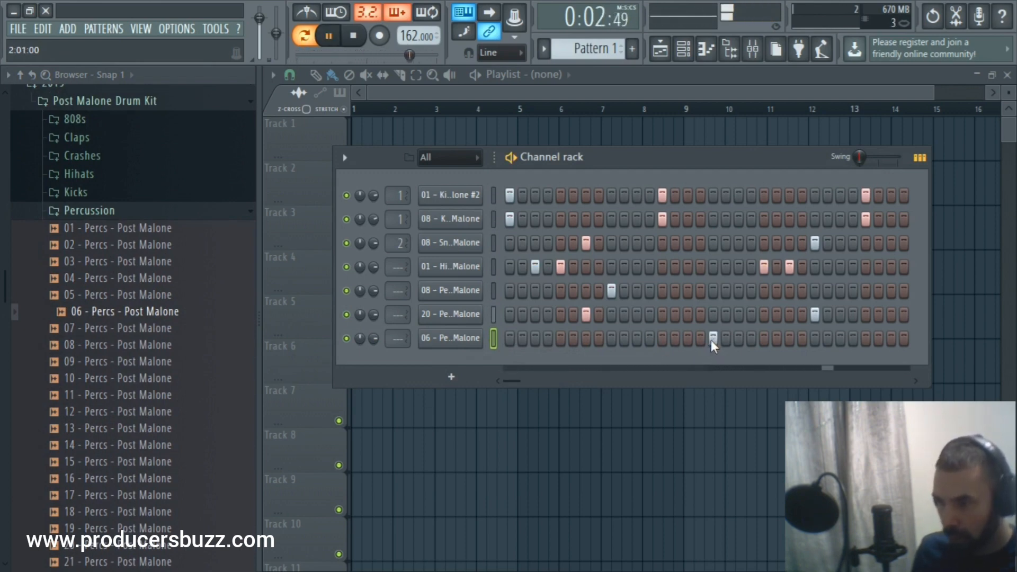
click(714, 338)
click(738, 338)
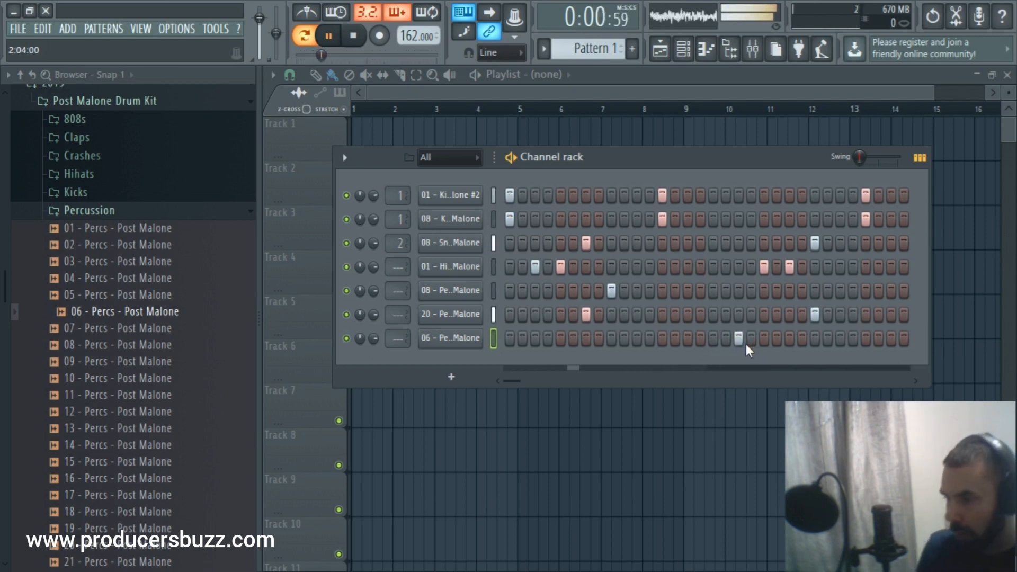
Place the 06 - Percs channel's hits on steps 21 and 27 after trying step 20, and play the pattern
key(space)
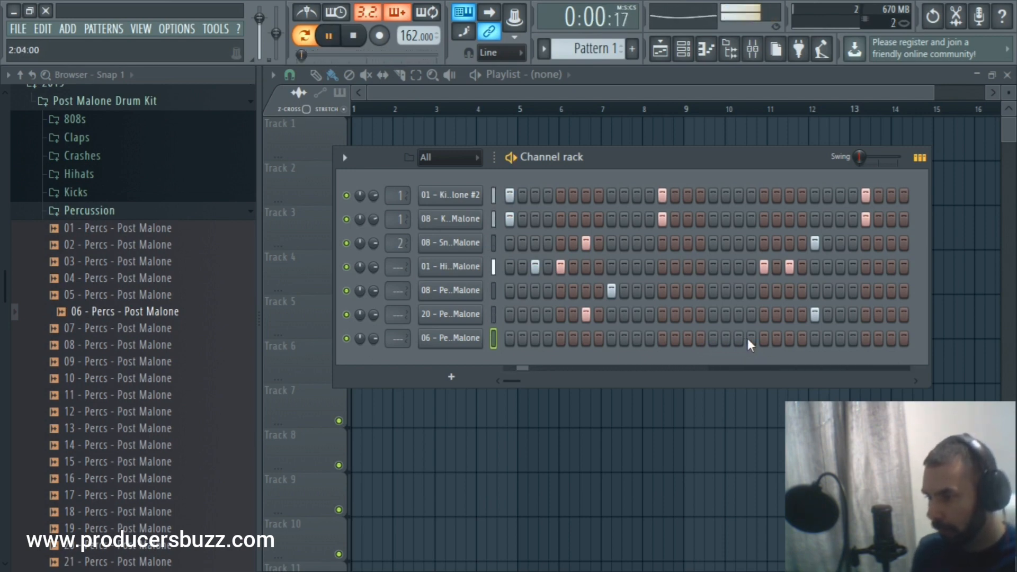
click(750, 338)
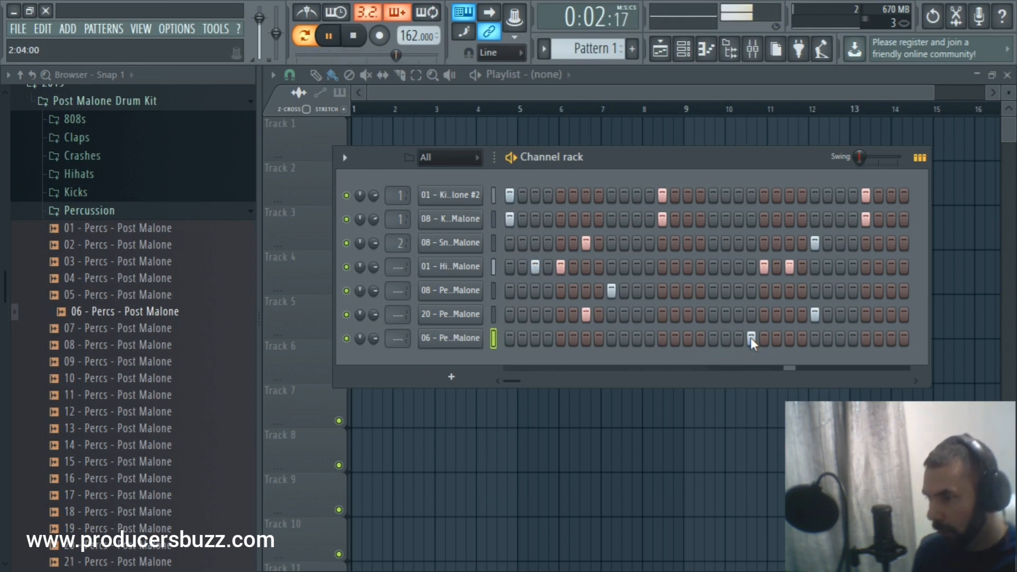
click(751, 338)
key(space)
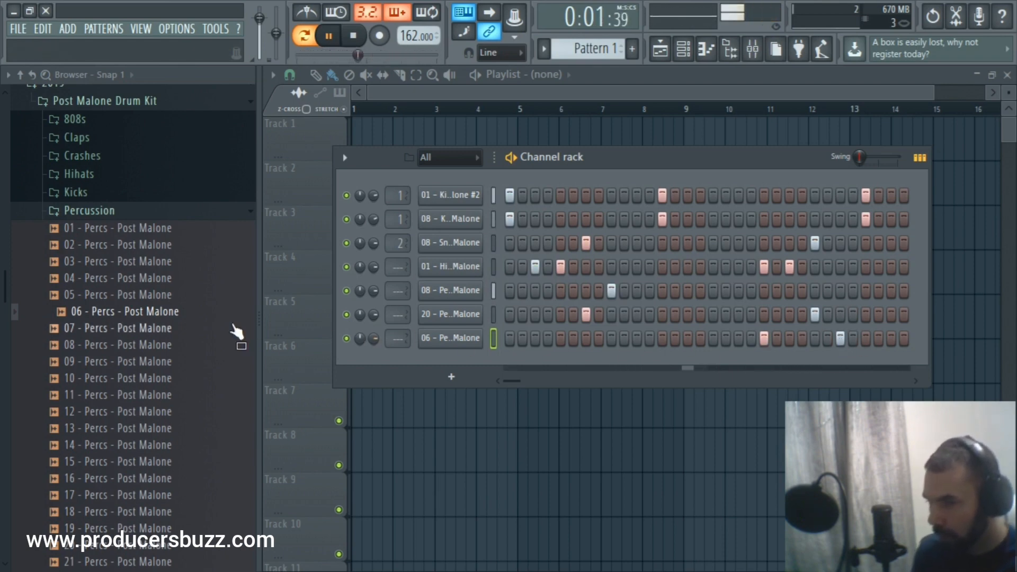
key(space)
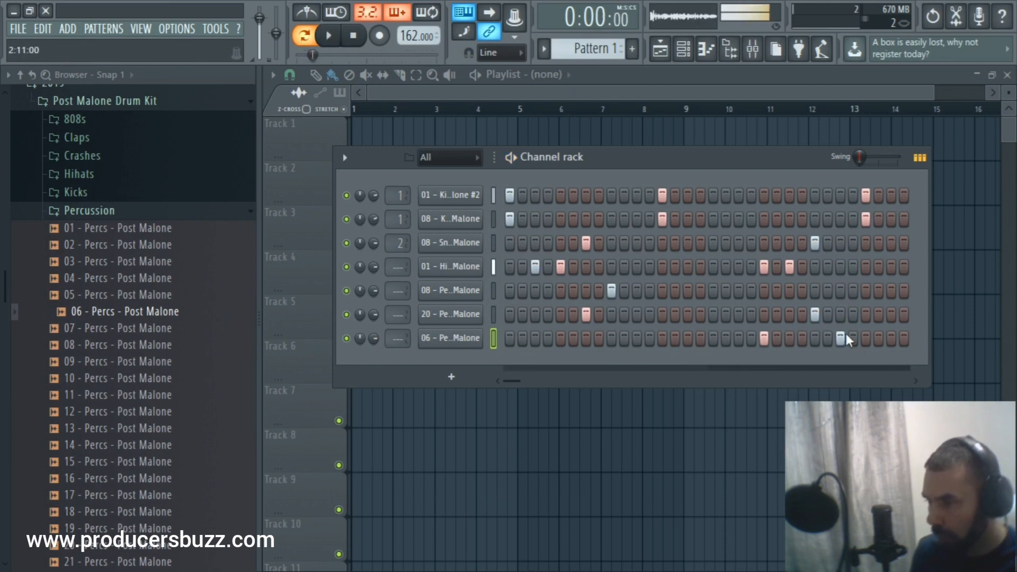
Place four Pattern 1 clips back to back on Track 1 of the playlist, starting at bar 1
drag(528, 123, 355, 138)
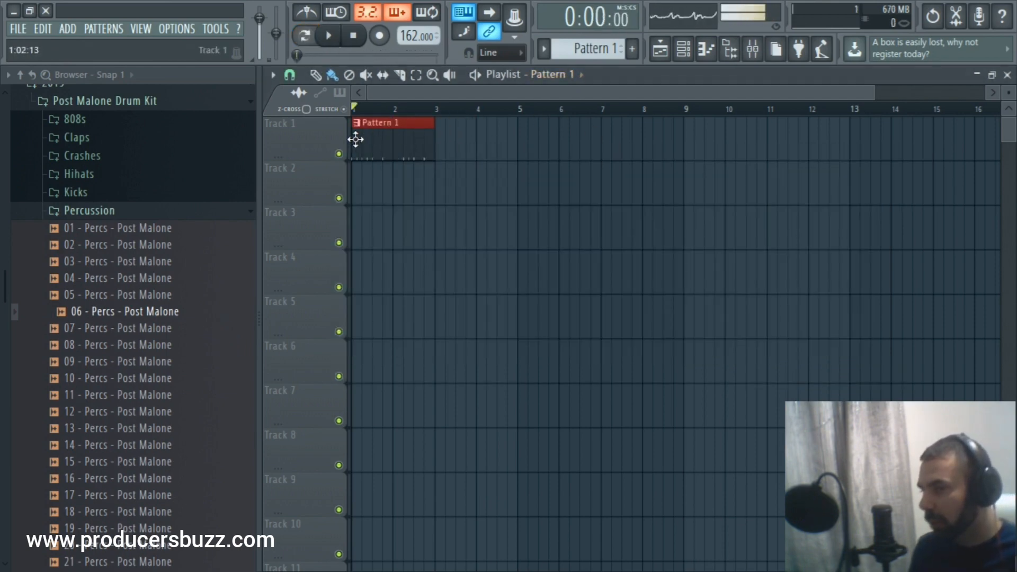
click(444, 142)
click(524, 142)
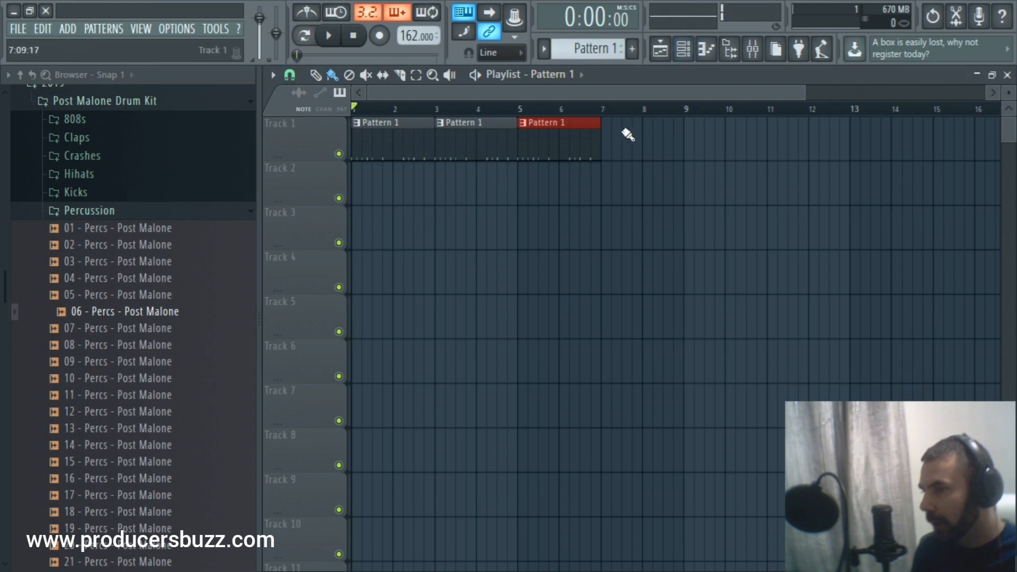
click(617, 139)
Set the channel rack's main swing to 23% and close the rack
click(683, 49)
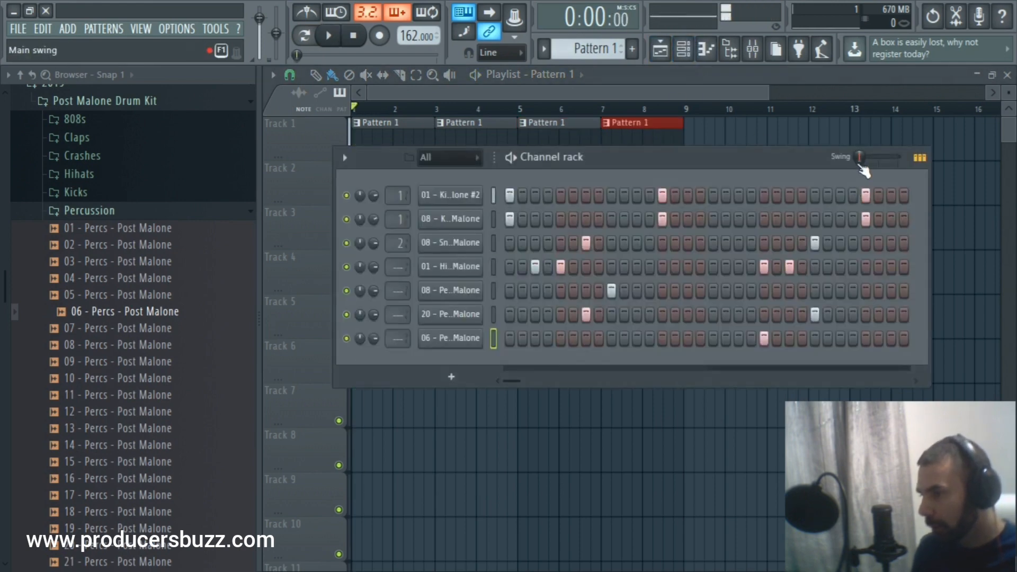
drag(861, 158, 861, 150)
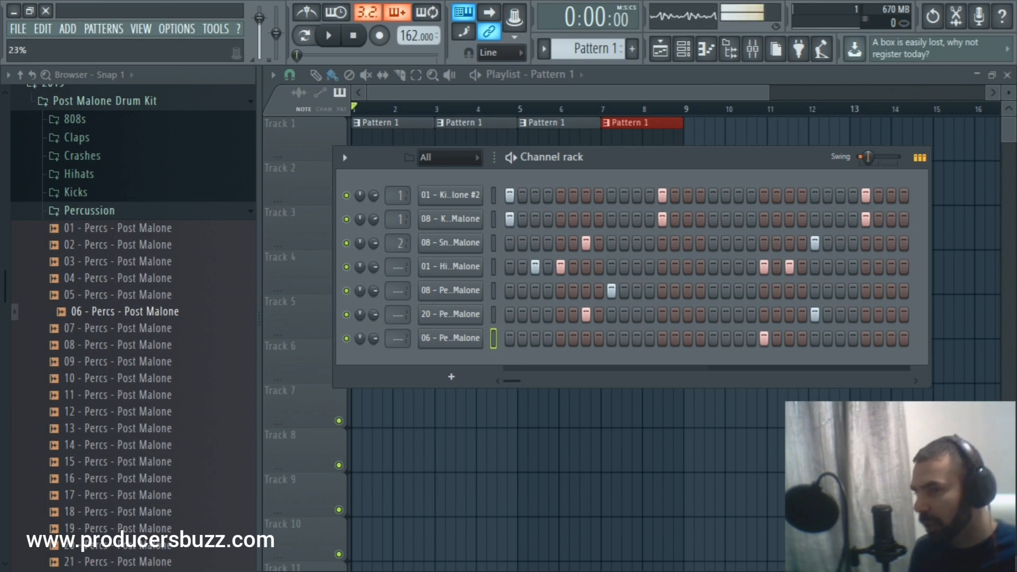
key(F6)
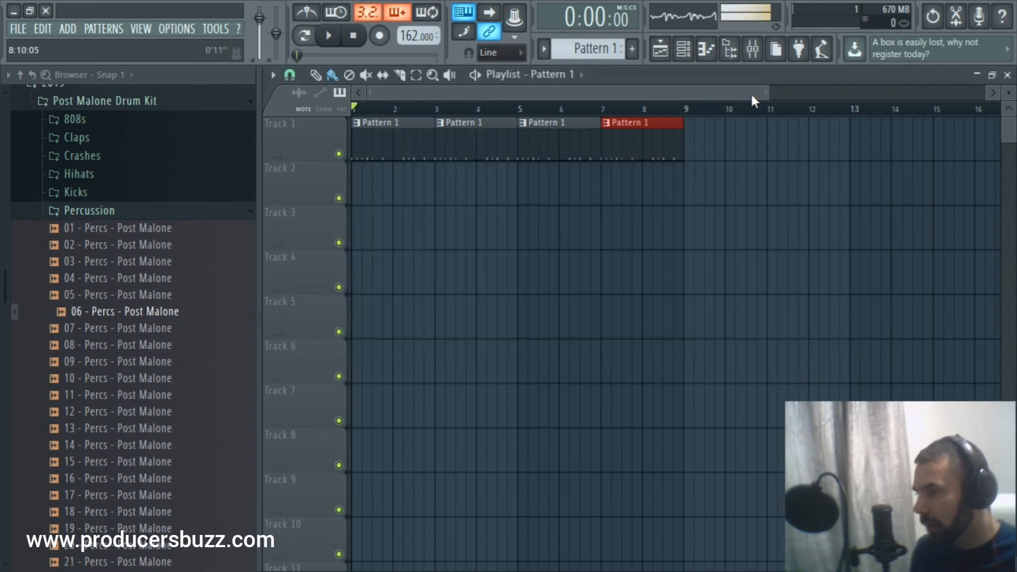
Zoom in on the playlist clips and play the arrangement
drag(769, 94, 632, 99)
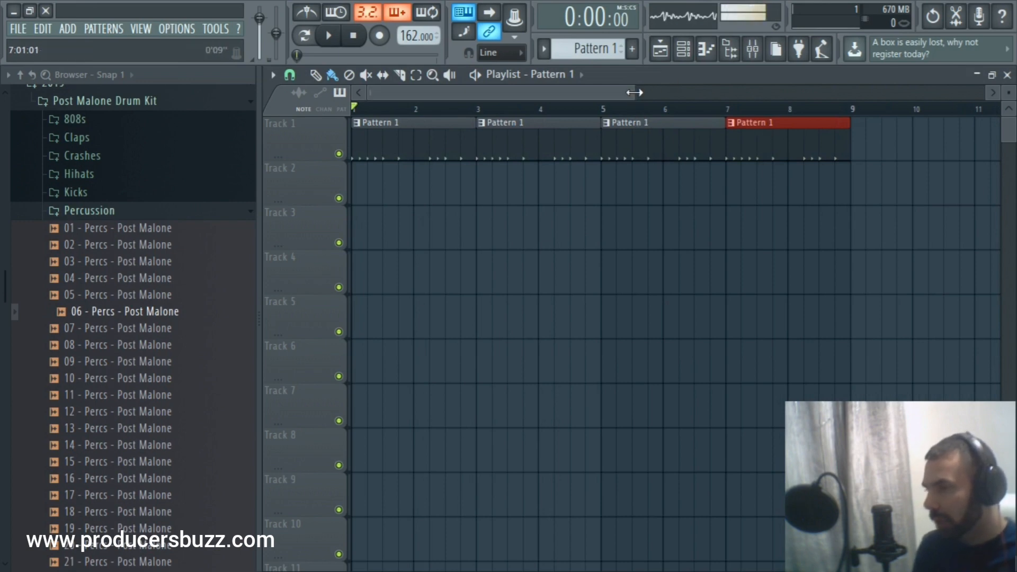
drag(634, 94, 628, 94)
key(space)
Move the 08 - Percs channel's hit to step 19 after trying steps 11, 17 and 21 against the playing arrangement
click(689, 59)
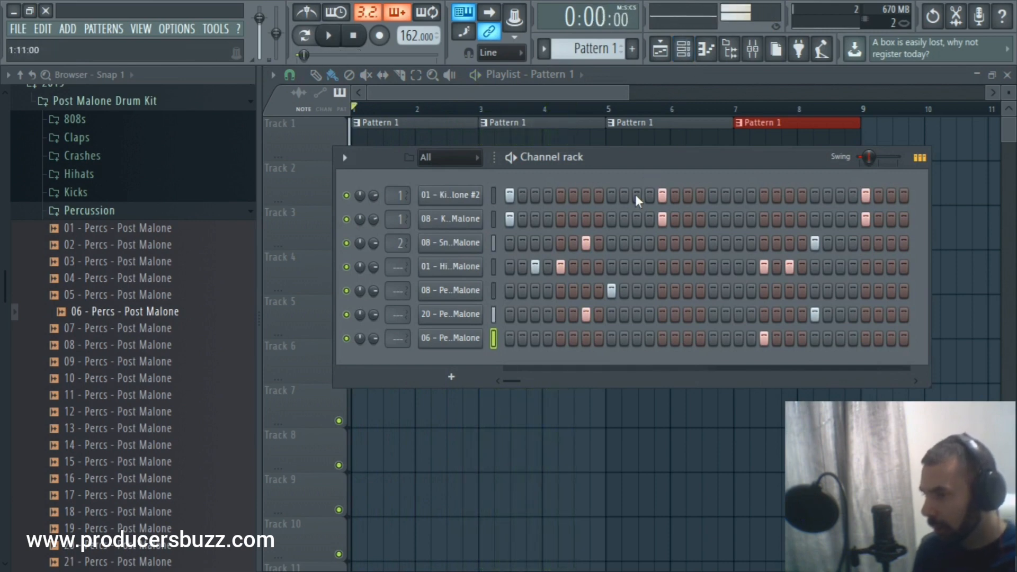
click(612, 291)
click(637, 290)
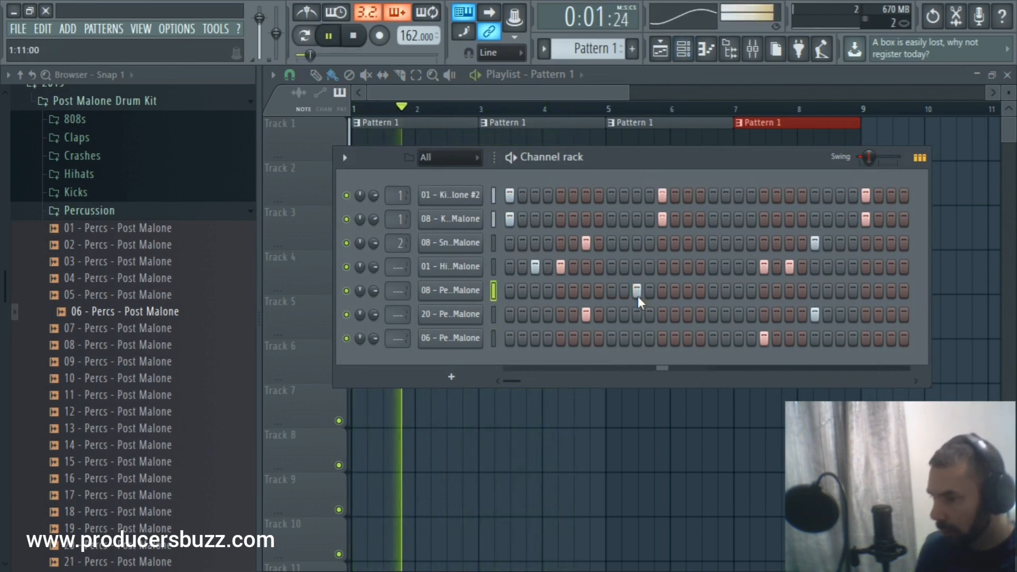
click(637, 291)
click(713, 291)
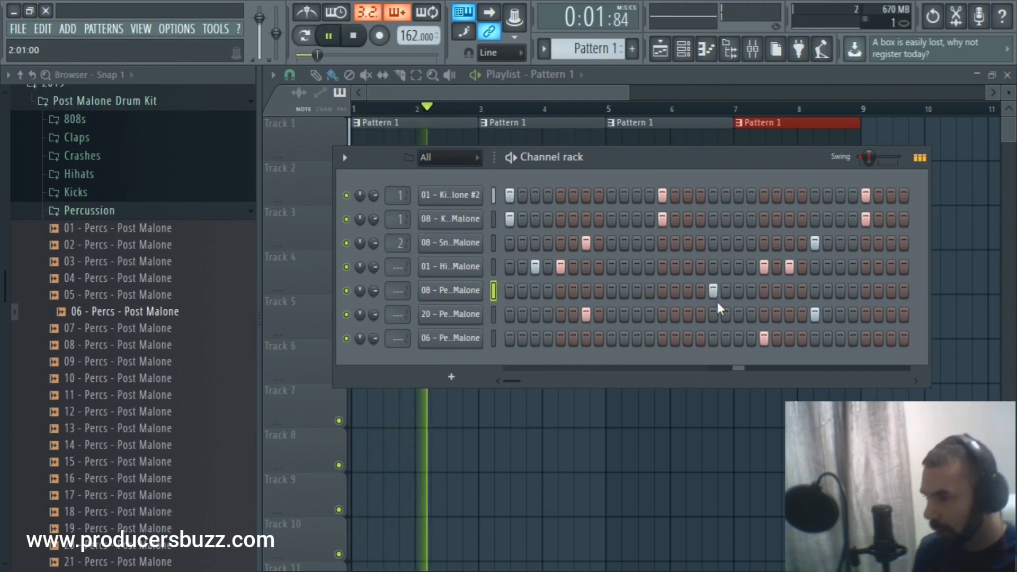
key(space)
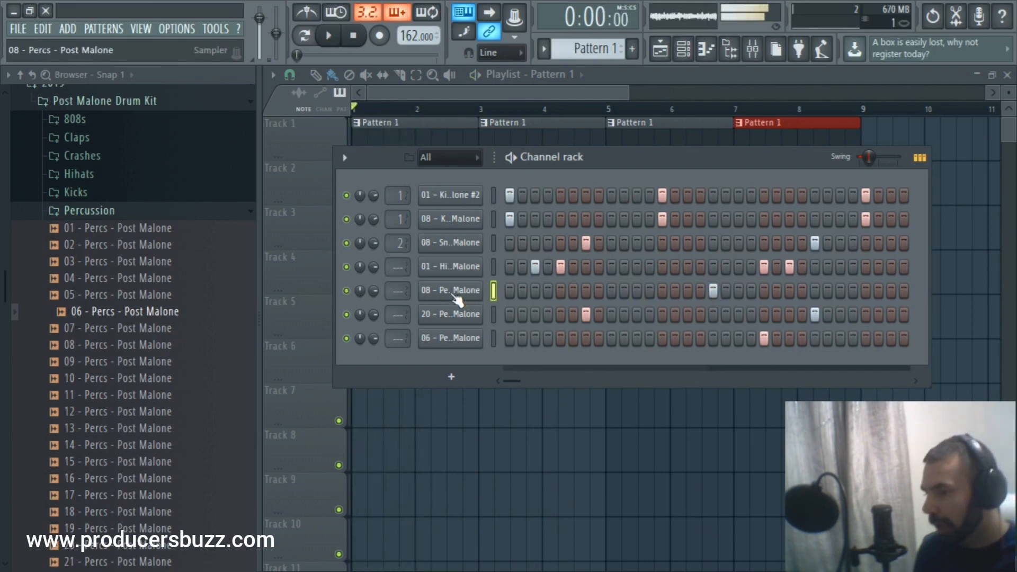
key(space)
click(713, 291)
click(764, 290)
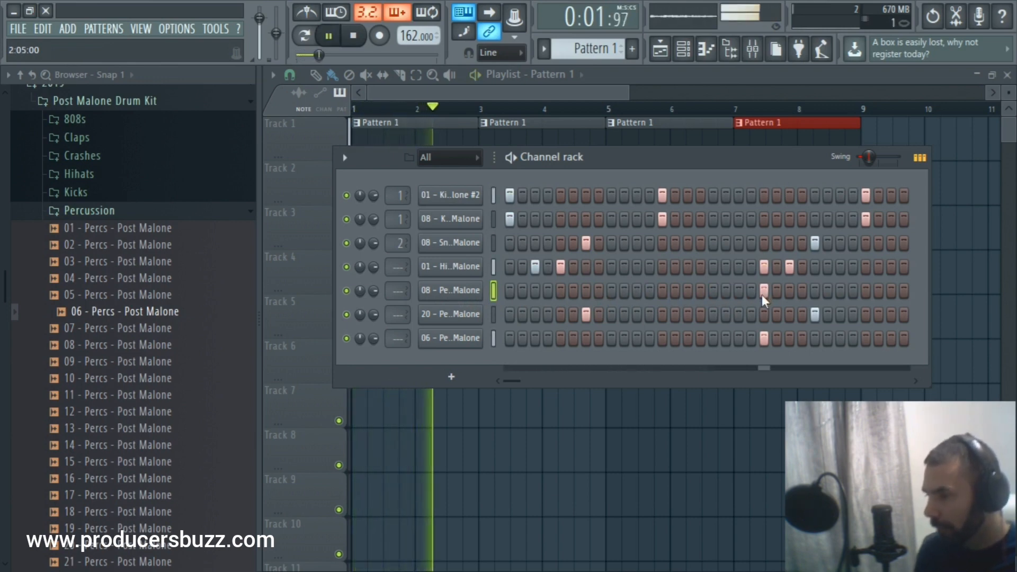
click(763, 292)
click(738, 290)
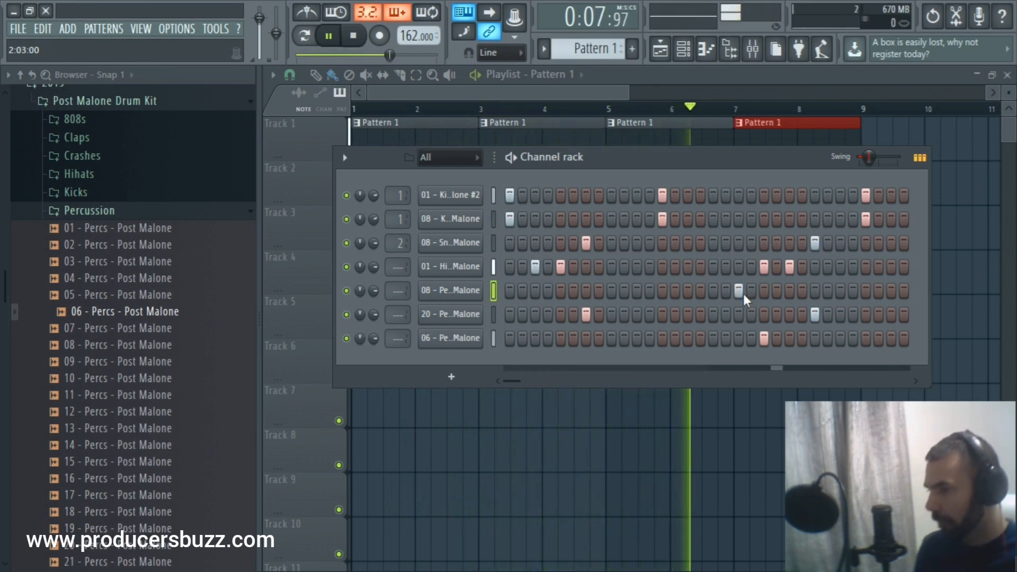
Try the 08 - Percs channel's hit at steps 13 and 1 against the playing arrangement, and return it to step 19
key(space)
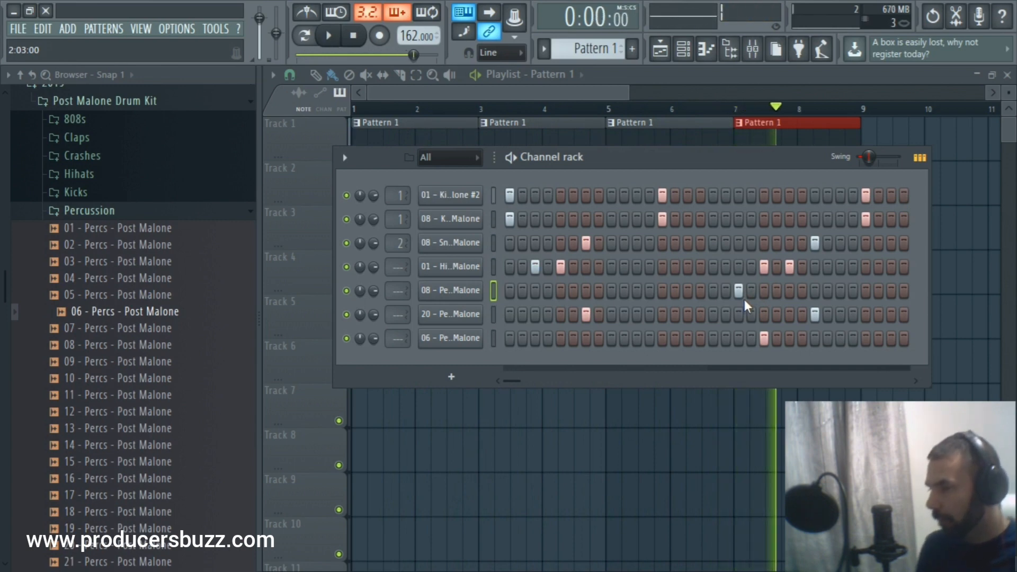
key(space)
right_click(740, 292)
click(662, 291)
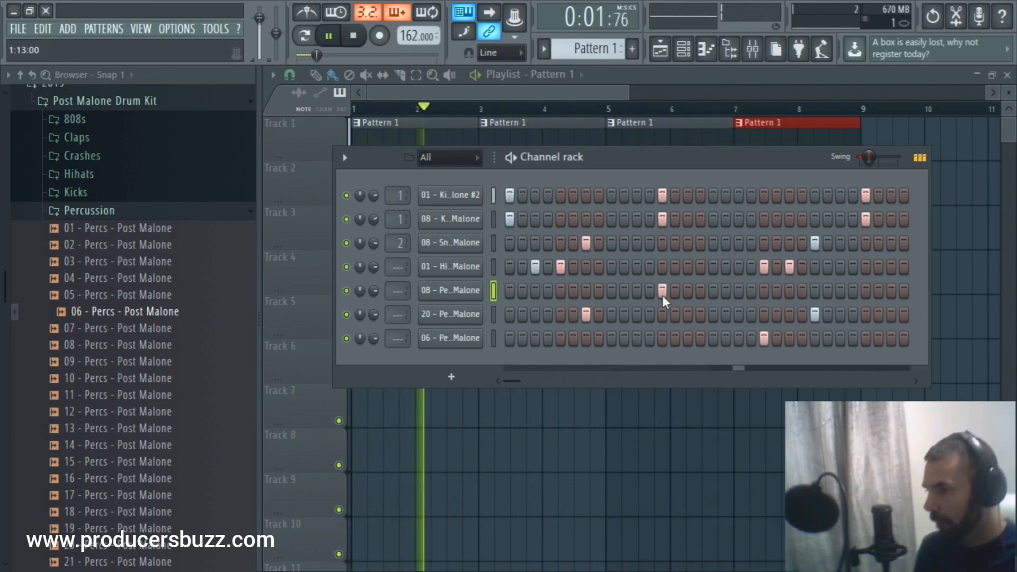
right_click(663, 291)
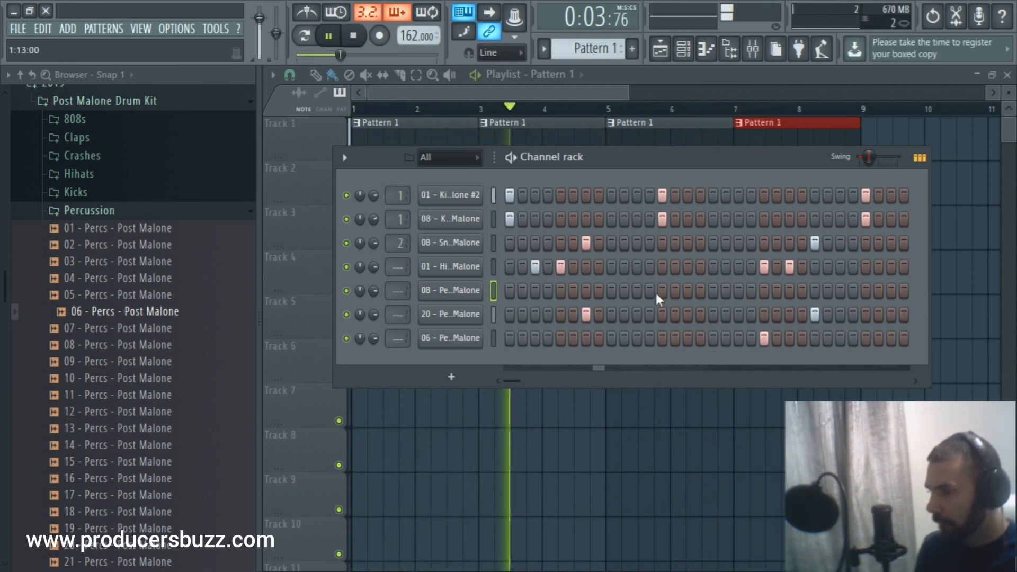
key(space)
key(space)
right_click(510, 292)
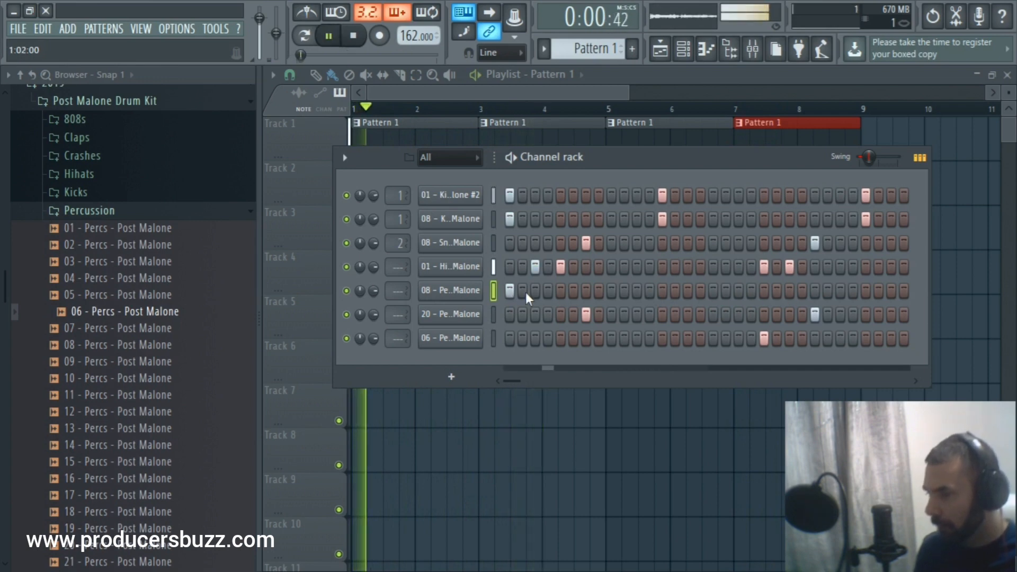
key(space)
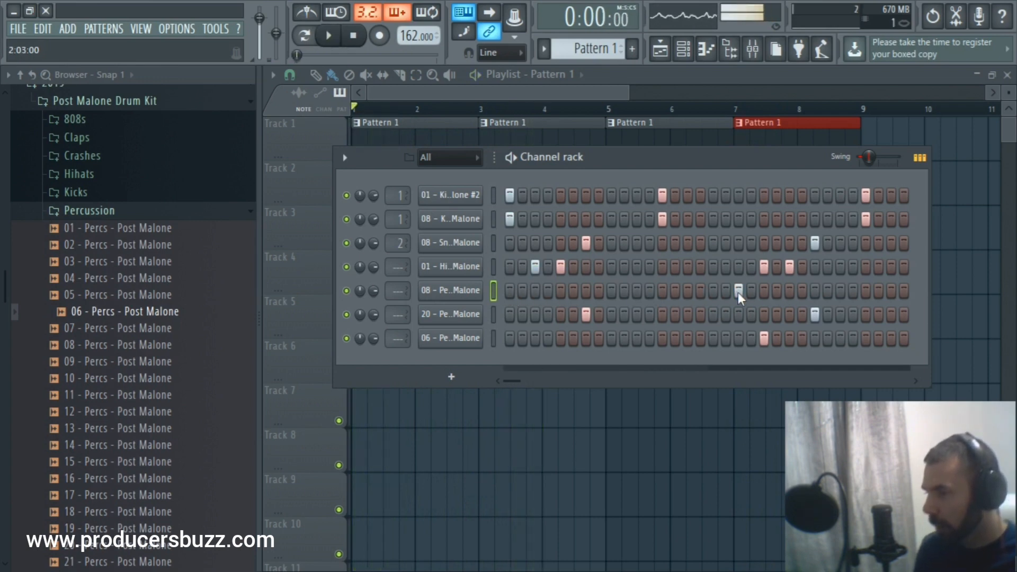
key(space)
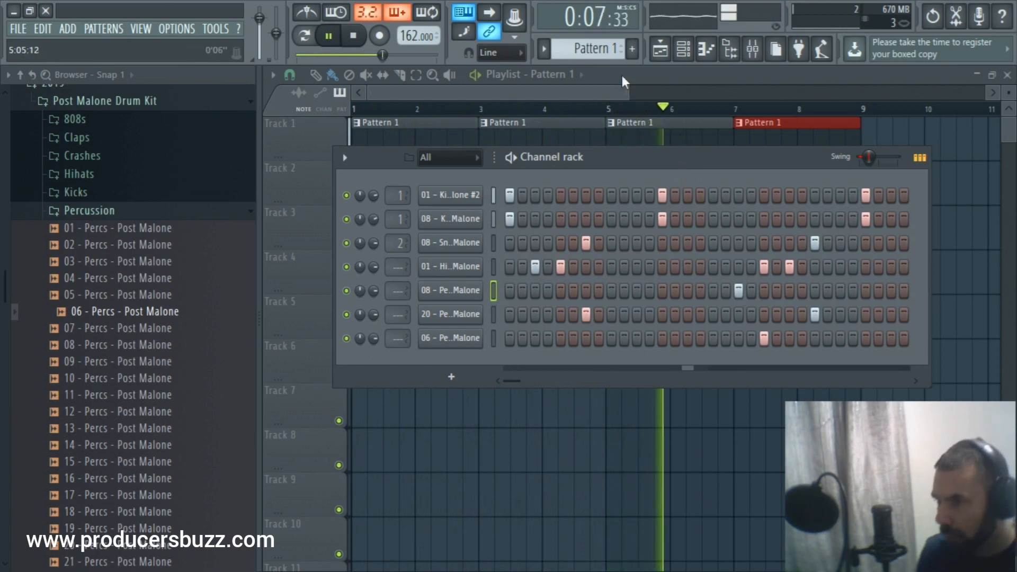
key(space)
Clone Pattern 1 as Pattern 2 and replace the second and fourth clips with Pattern 2 clips on Track 2 at bars 3 and 7
click(604, 49)
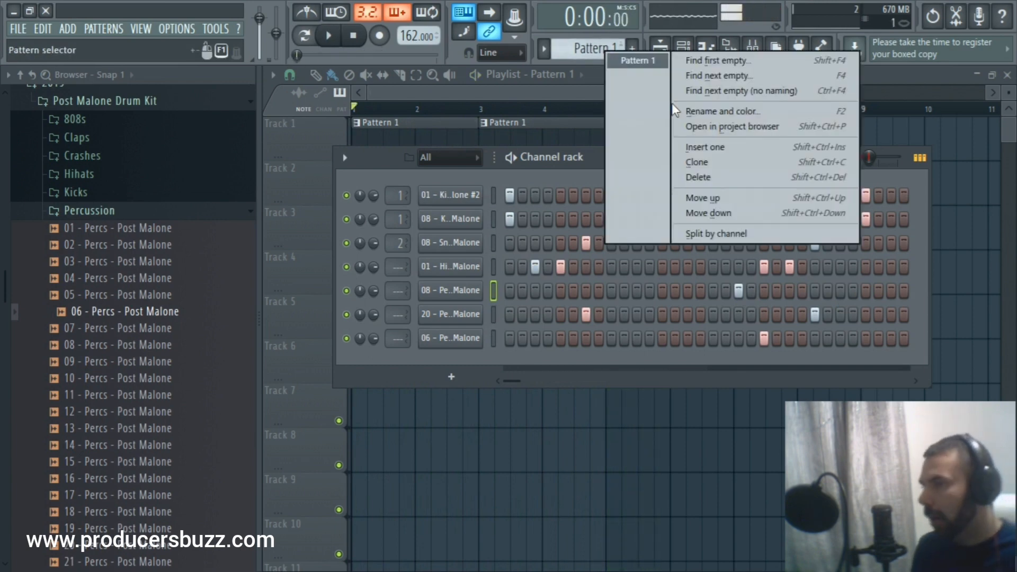
click(698, 163)
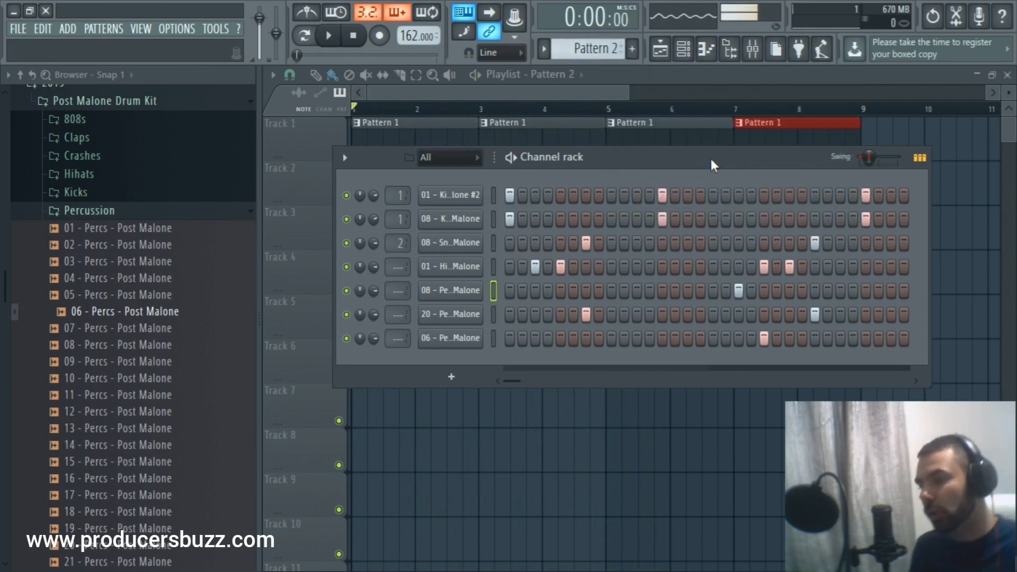
drag(708, 164, 618, 157)
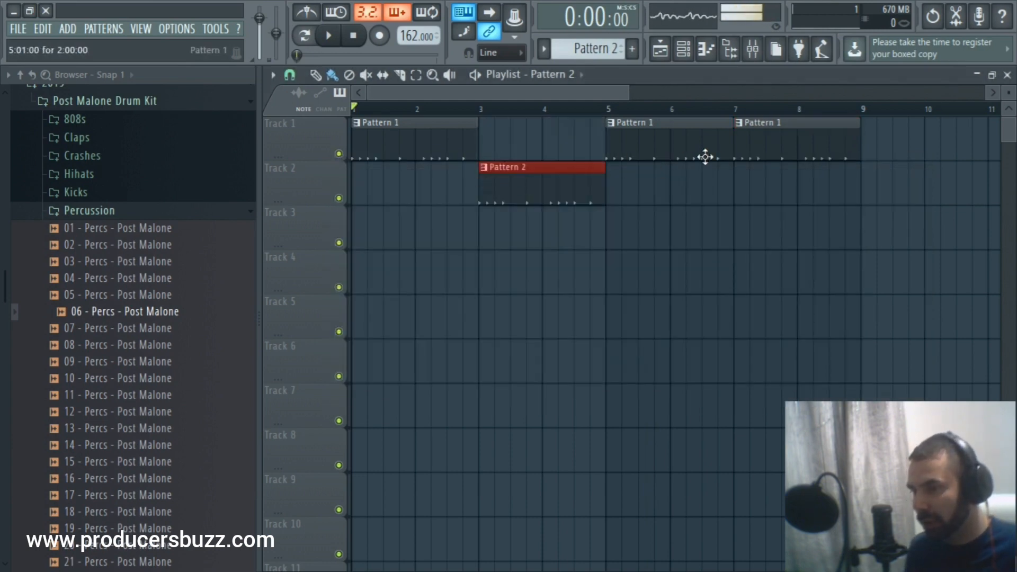
right_click(742, 154)
click(745, 170)
click(439, 150)
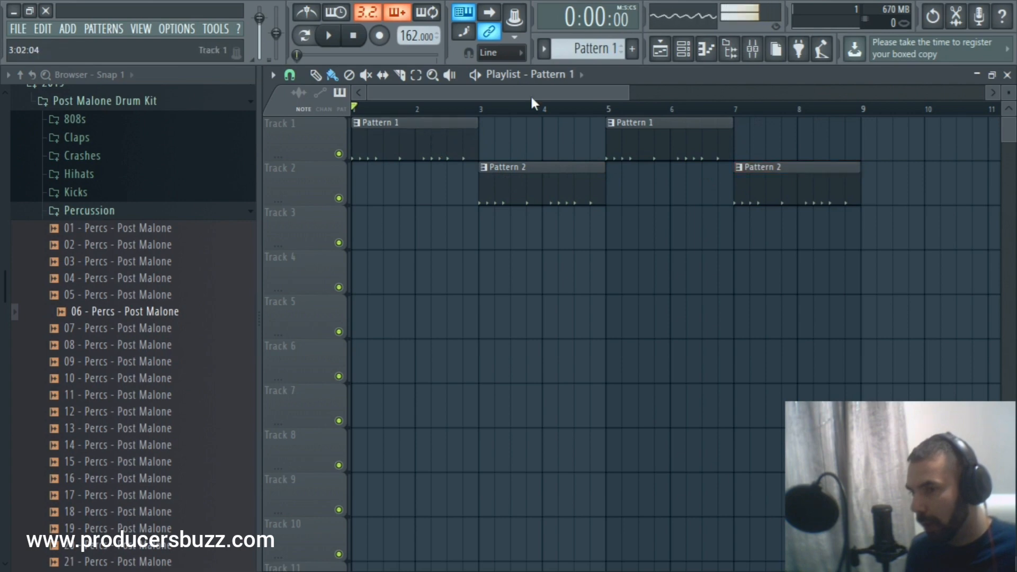
Select Pattern 2 from its playlist clip and open the channel rack, placed just below the Track 2 clips
click(547, 179)
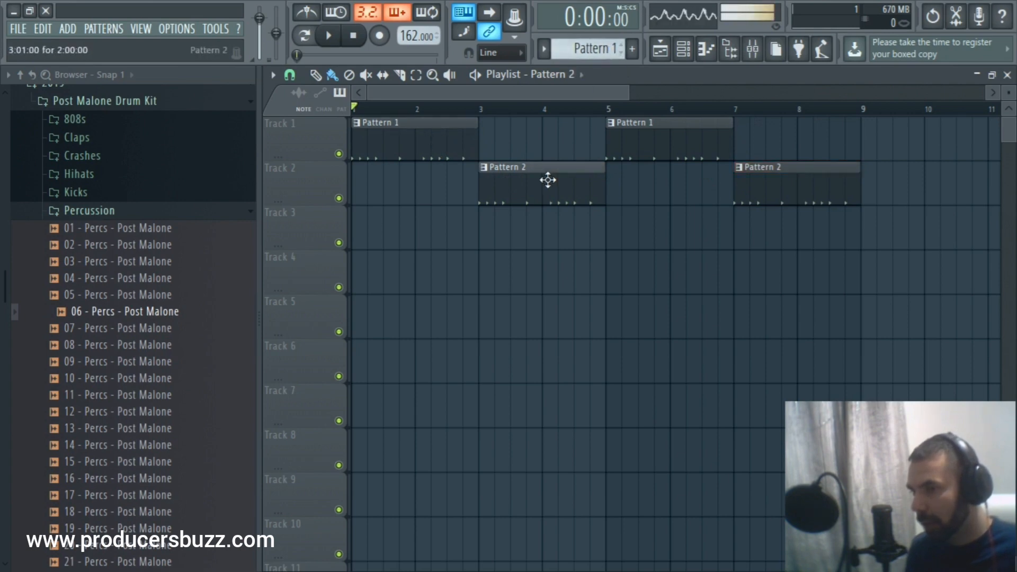
click(683, 48)
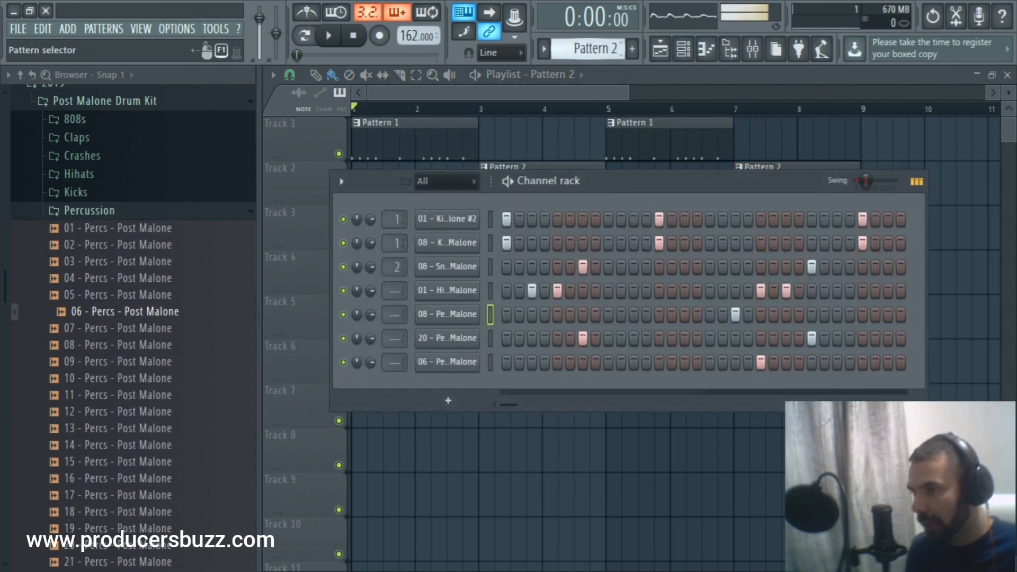
drag(596, 49, 597, 43)
drag(621, 190, 620, 209)
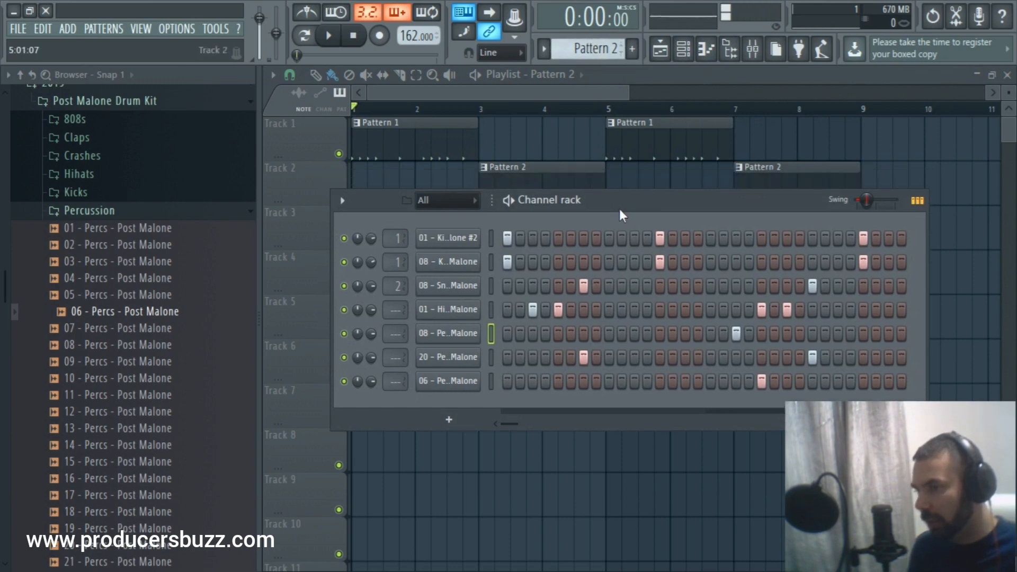
Switch playback from song to pattern mode and play Pattern 2 on its own with the channel rack open
key(space)
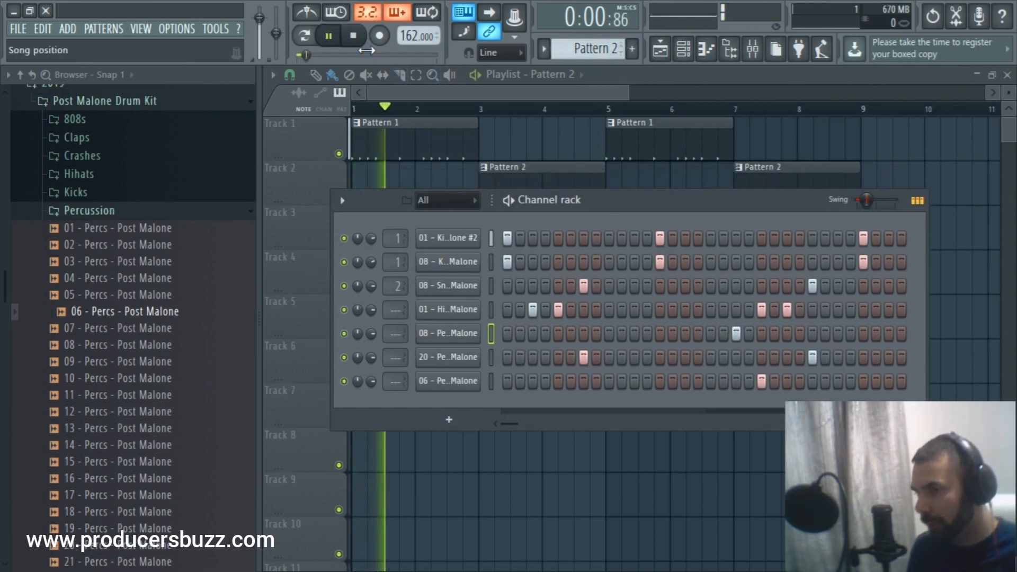
click(328, 36)
click(328, 36)
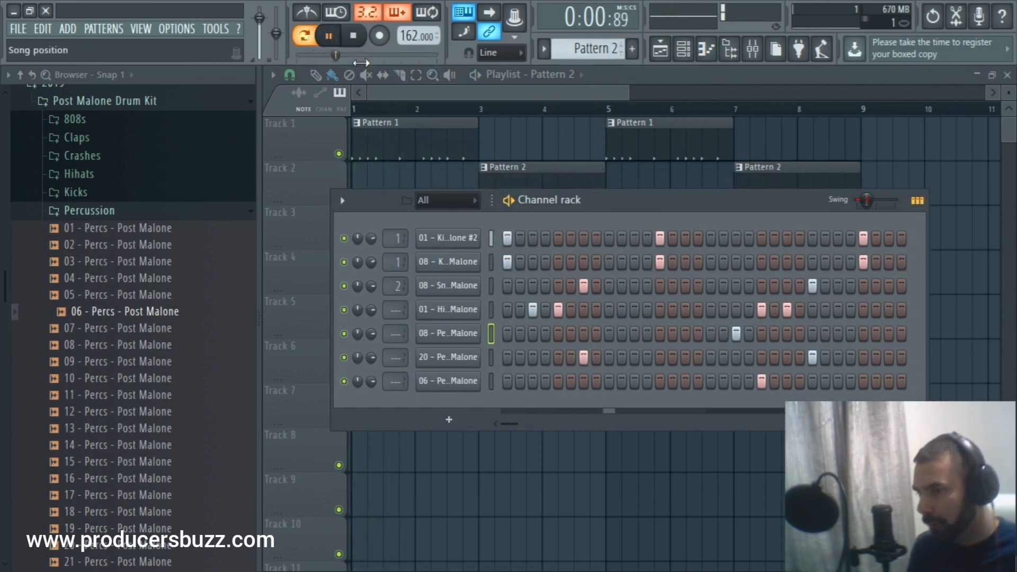
key(space)
drag(574, 210, 576, 190)
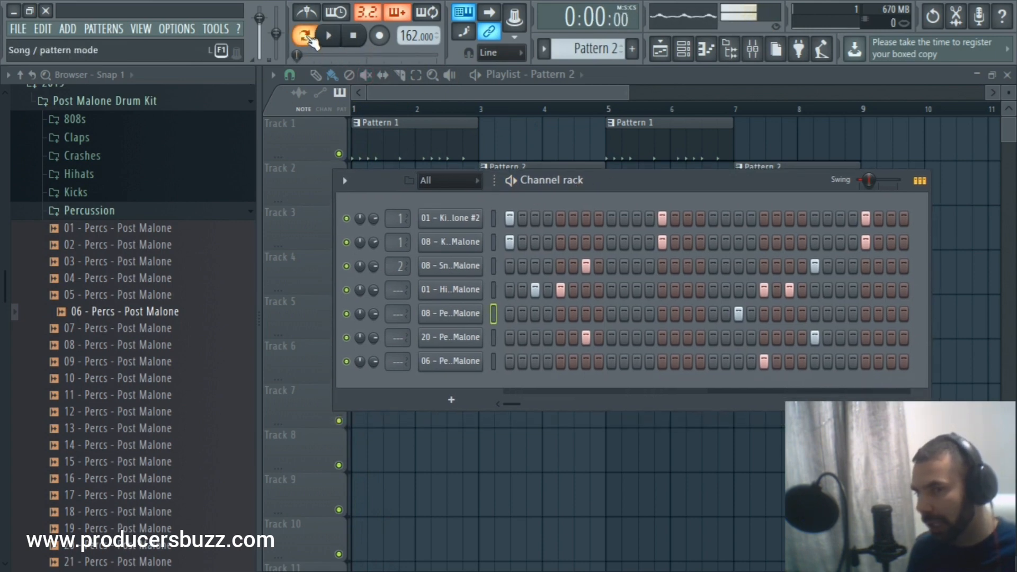
key(space)
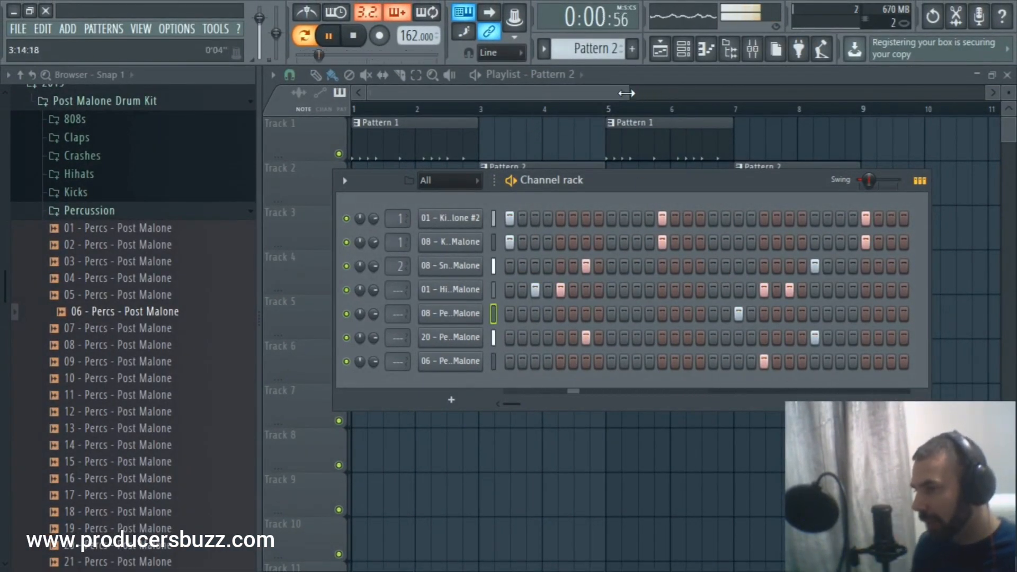
click(570, 169)
click(683, 49)
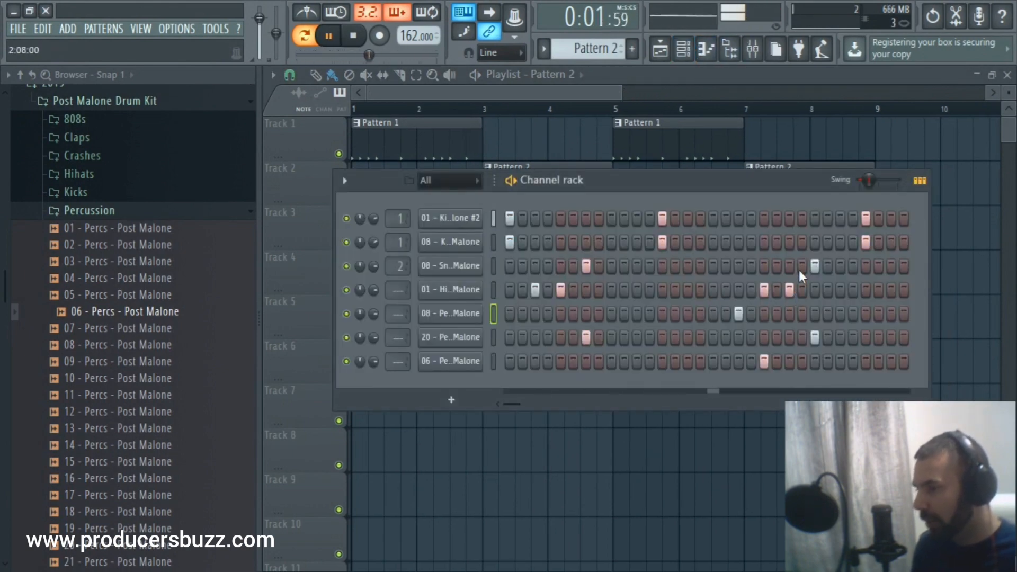
Add a hit at step 19 to both kick channels in Pattern 2 after trying steps 23, 18 and 17
click(790, 219)
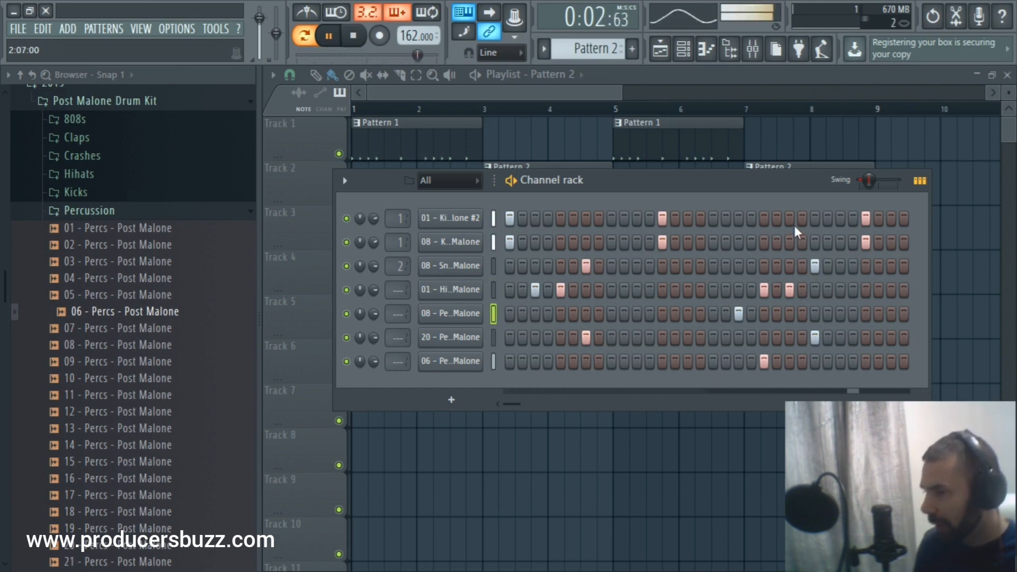
click(792, 243)
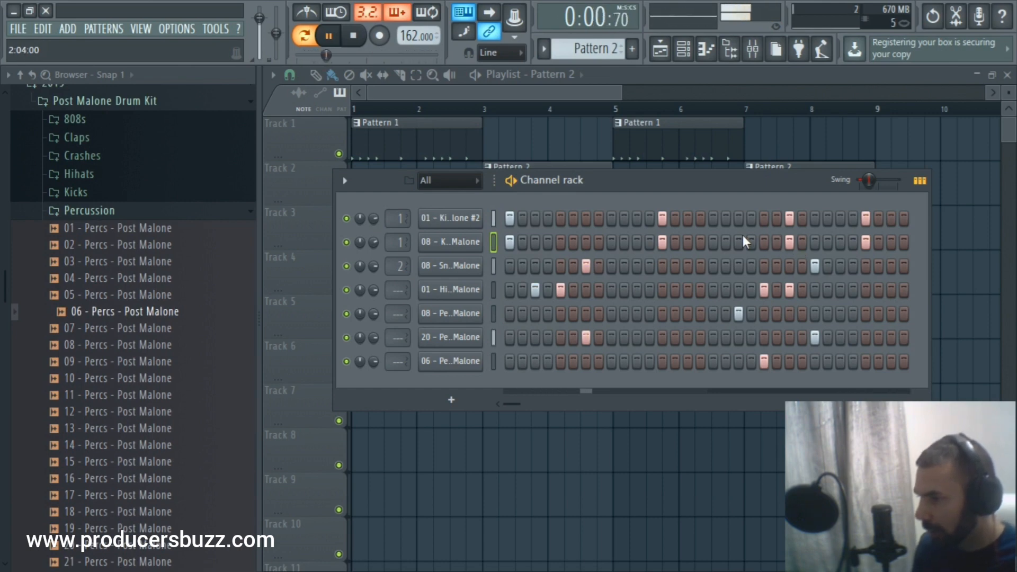
click(726, 243)
click(726, 242)
click(711, 218)
click(712, 243)
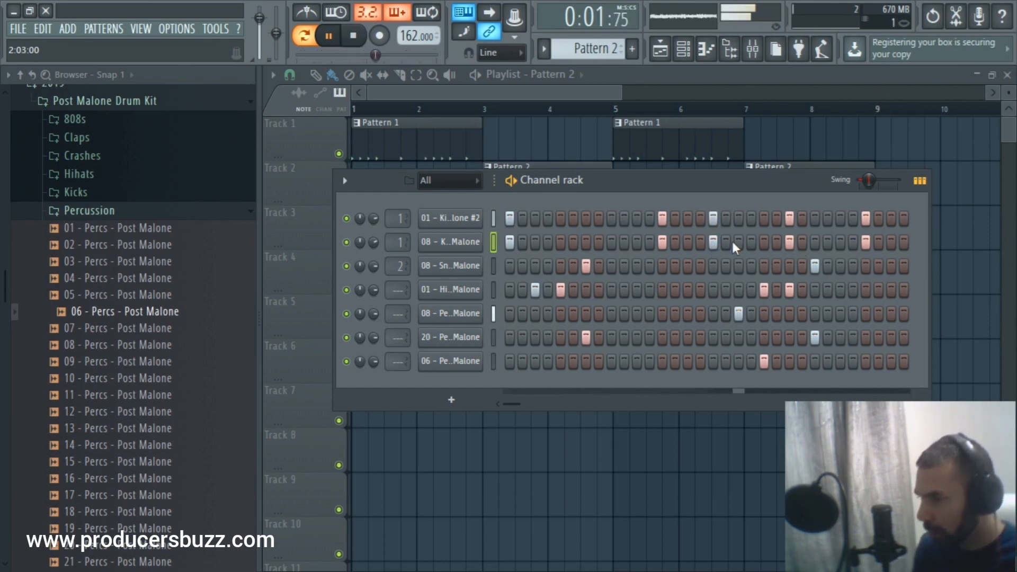
click(713, 243)
click(713, 218)
click(739, 219)
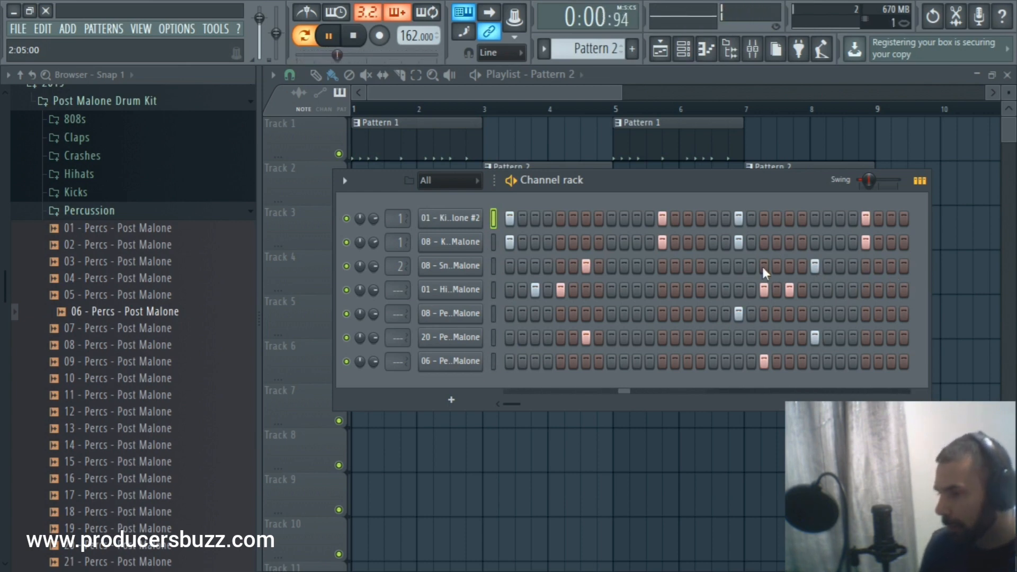
Try extra hits at steps 15 and 17 on the 08 - Snare and 20 - Percs channels of Pattern 2
click(688, 337)
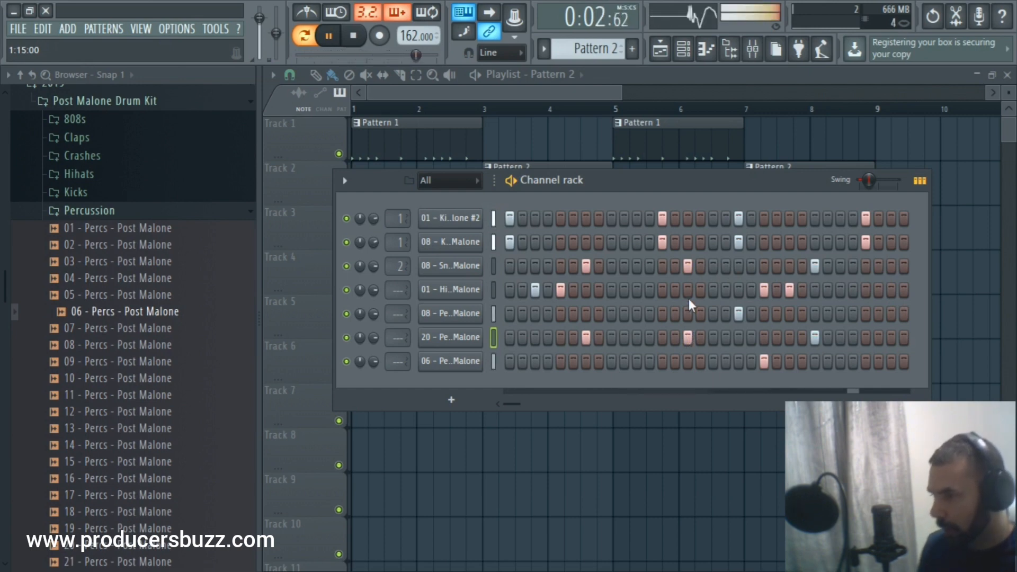
click(688, 337)
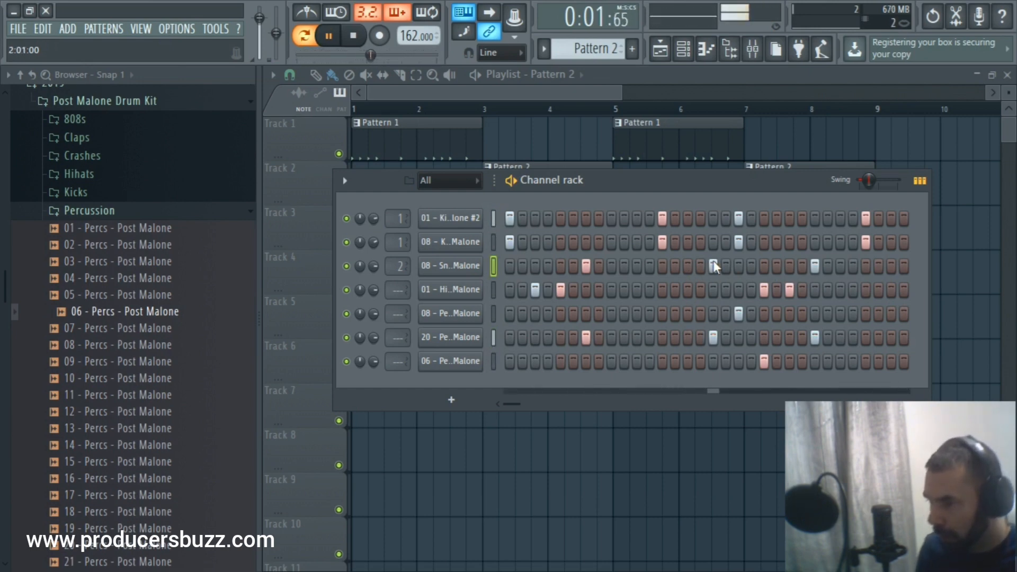
click(714, 337)
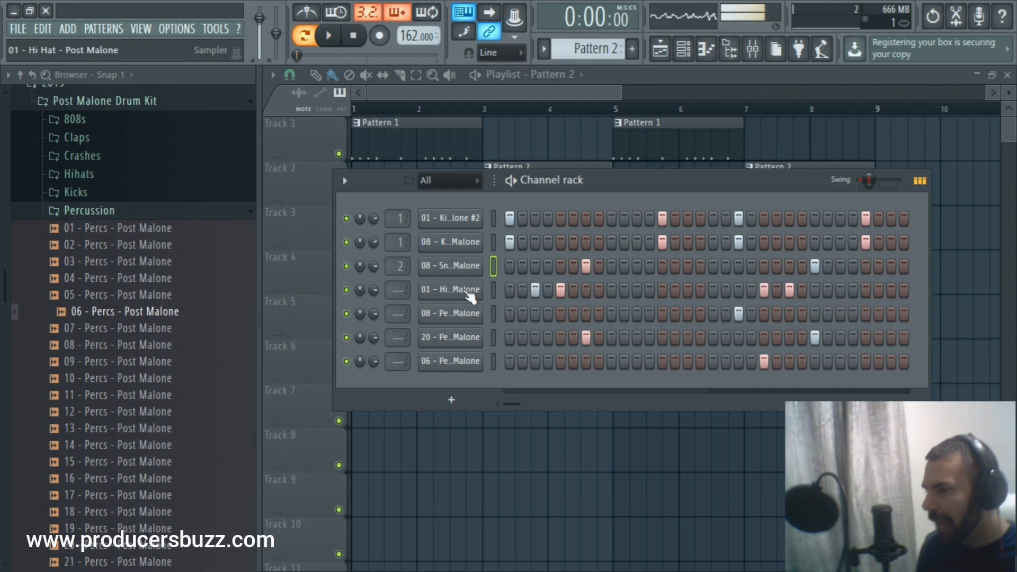
Add hits at steps 17 and 19 to the 01 - Hi Hat channel in Pattern 2 after trying steps 15, 16 and 18
click(688, 290)
click(712, 291)
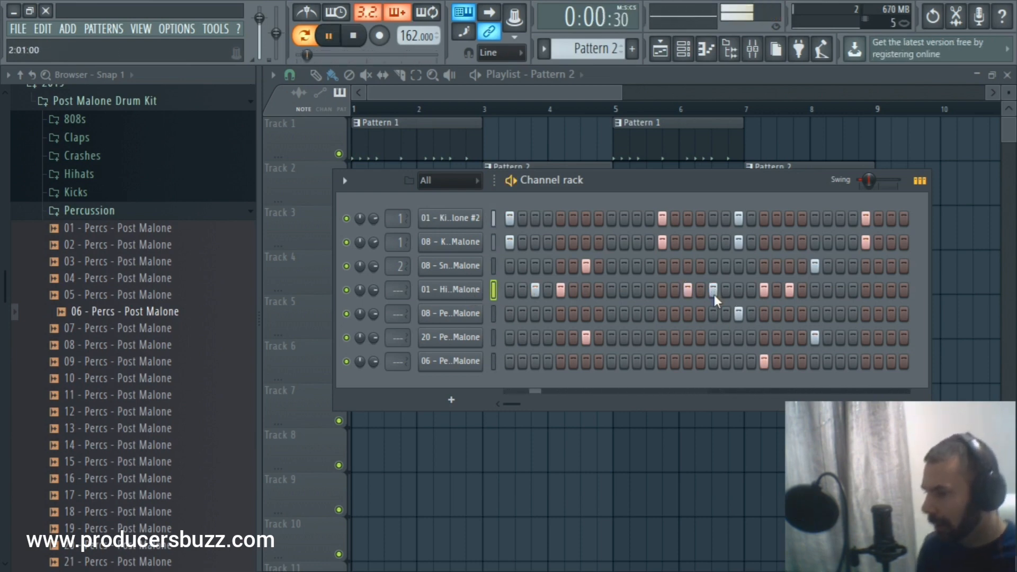
click(712, 291)
click(701, 290)
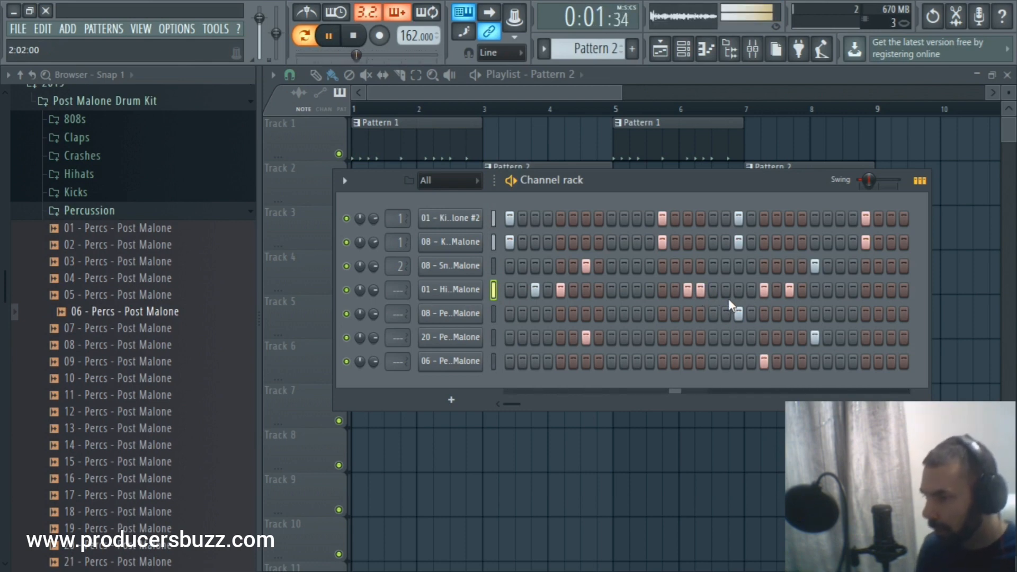
click(727, 291)
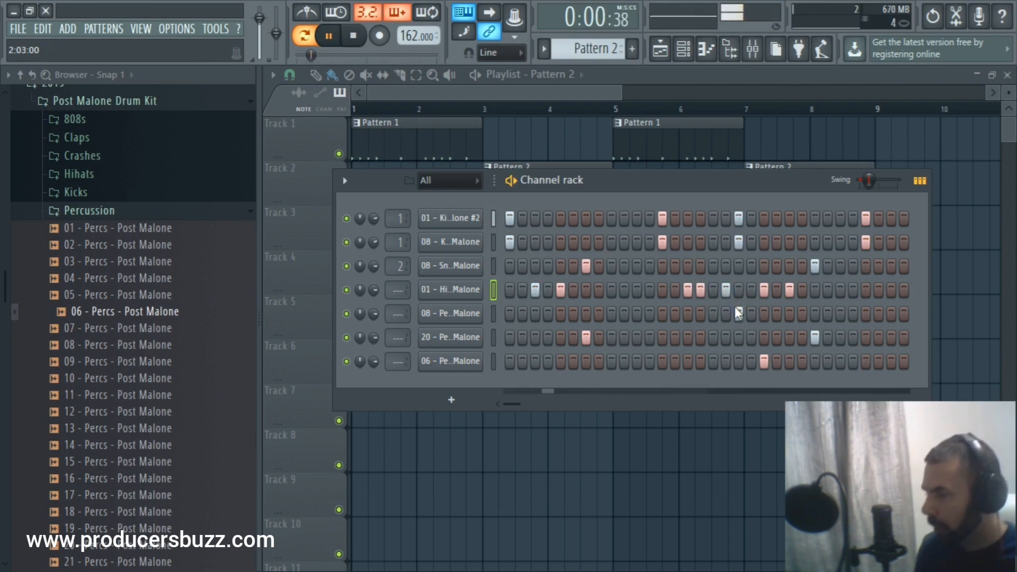
click(738, 313)
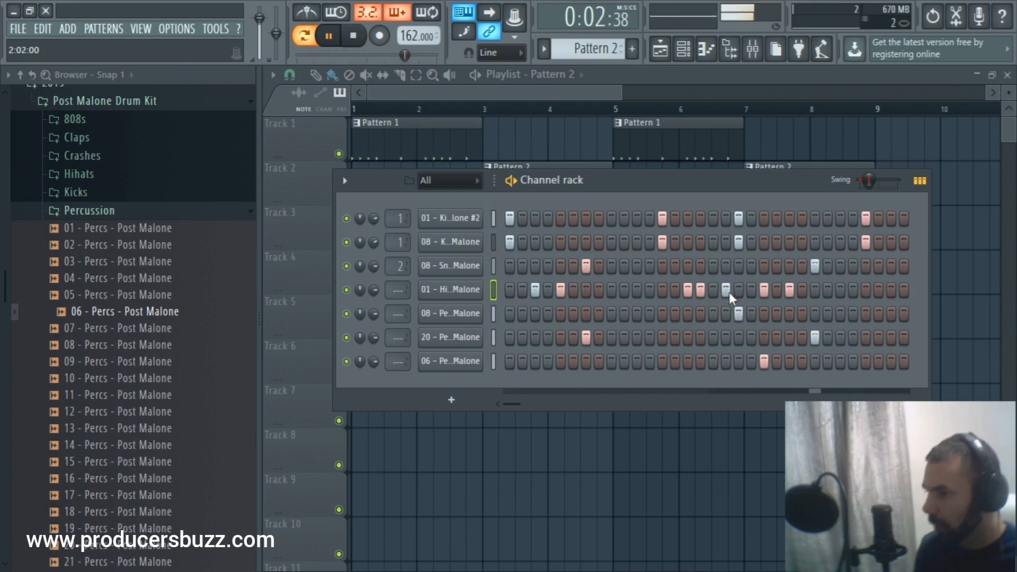
click(739, 290)
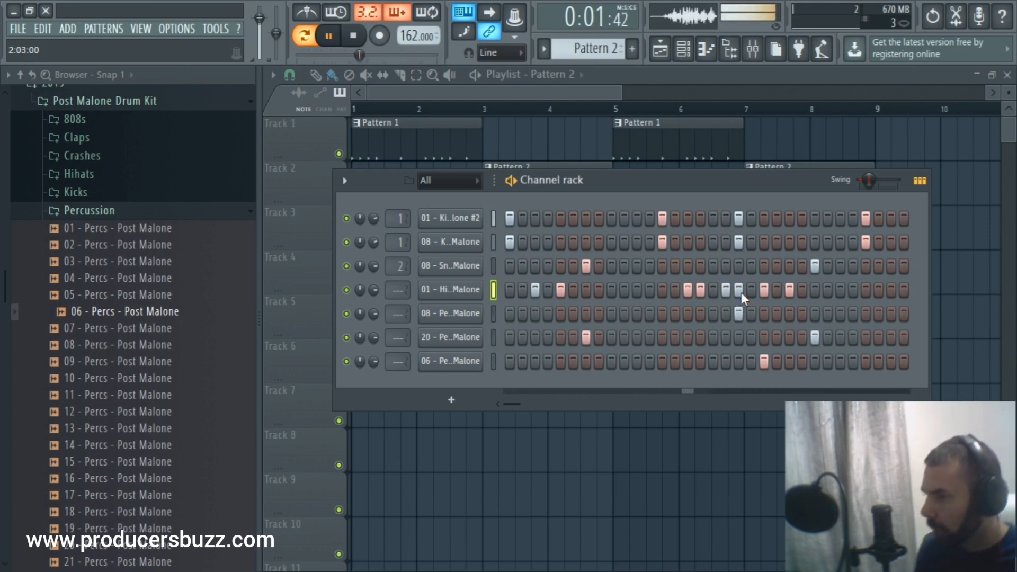
click(687, 291)
click(712, 291)
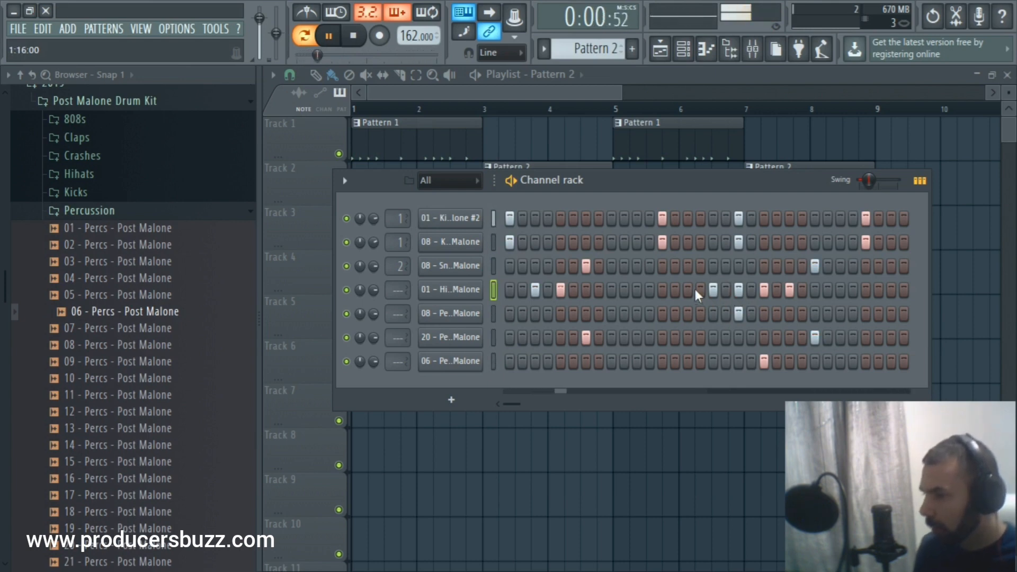
Try further 01 - Hi Hat hits at steps 13, 15 and 16 while Pattern 2 plays
click(663, 290)
click(662, 290)
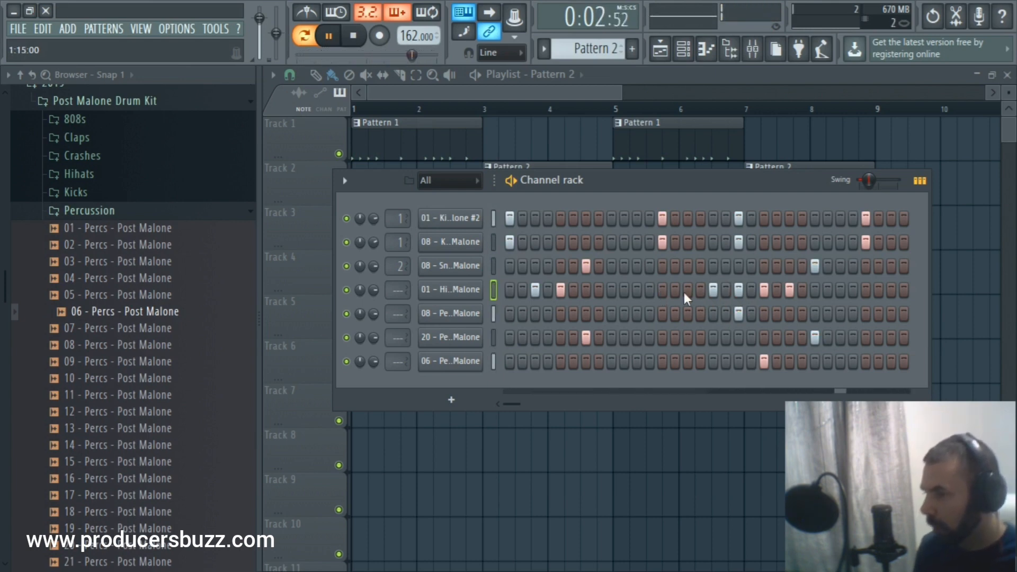
click(687, 291)
click(687, 291)
click(700, 291)
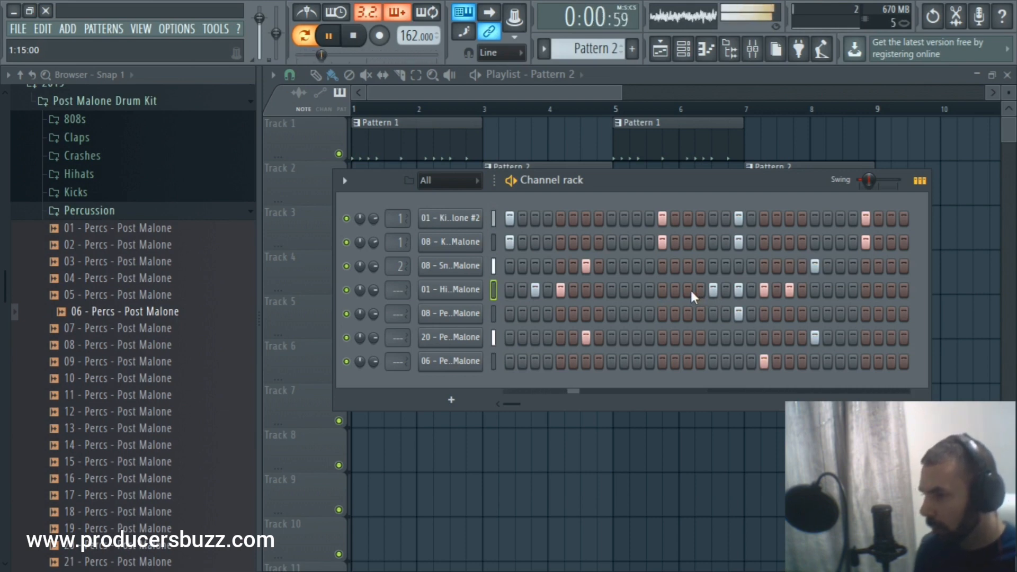
Stop Pattern 2's playback and close the channel rack to return to the playlist
key(space)
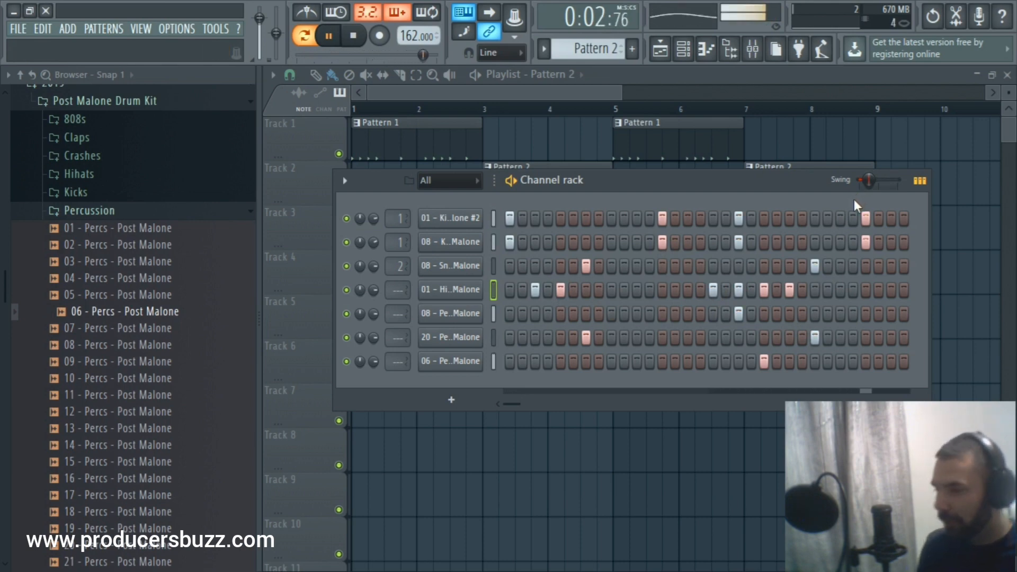
click(516, 94)
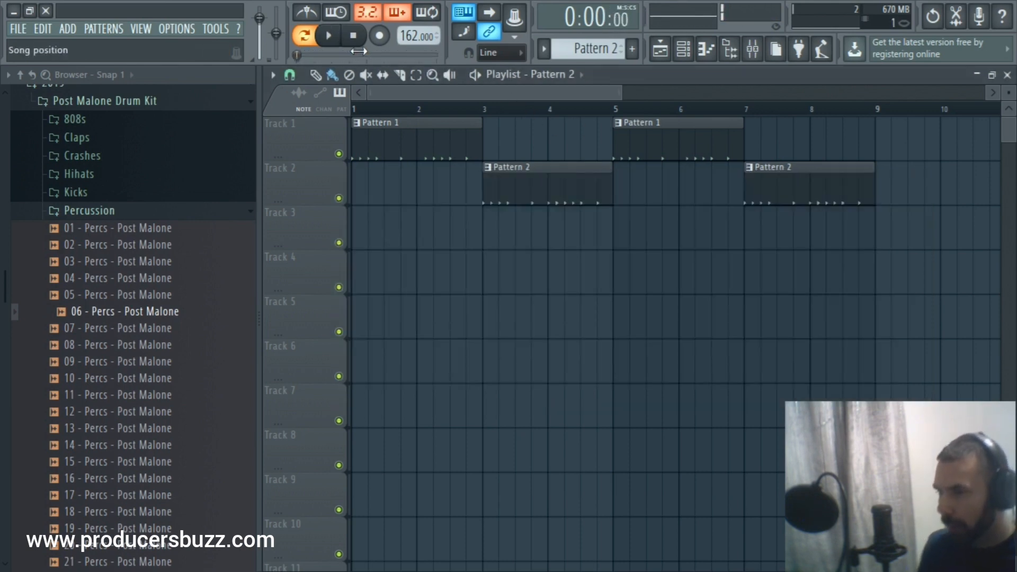
Play the arrangement in song mode and add a hit at step 31 to Pattern 2's 08 - Snare and 20 - Percs channels
click(305, 35)
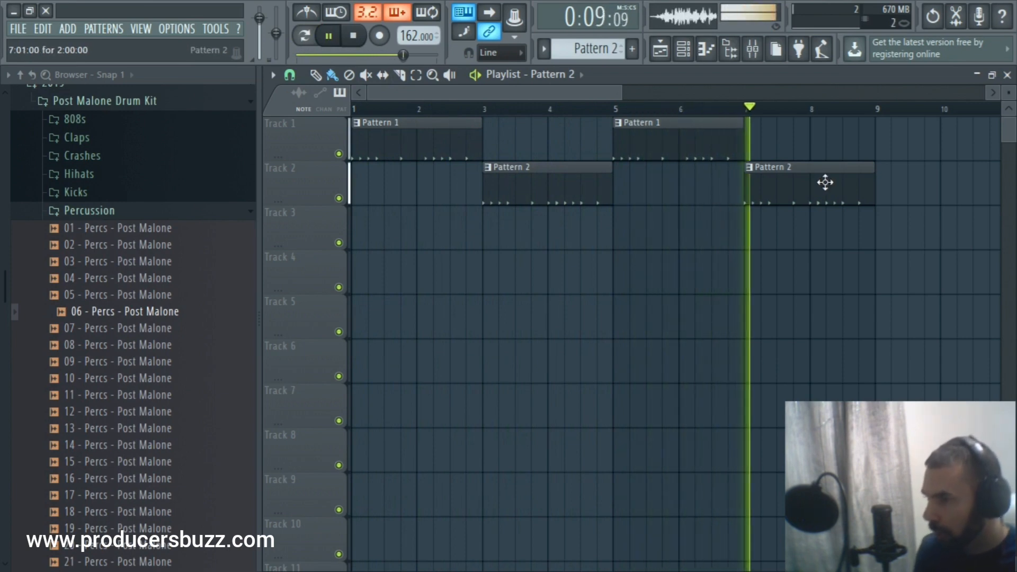
double_click(829, 187)
click(683, 48)
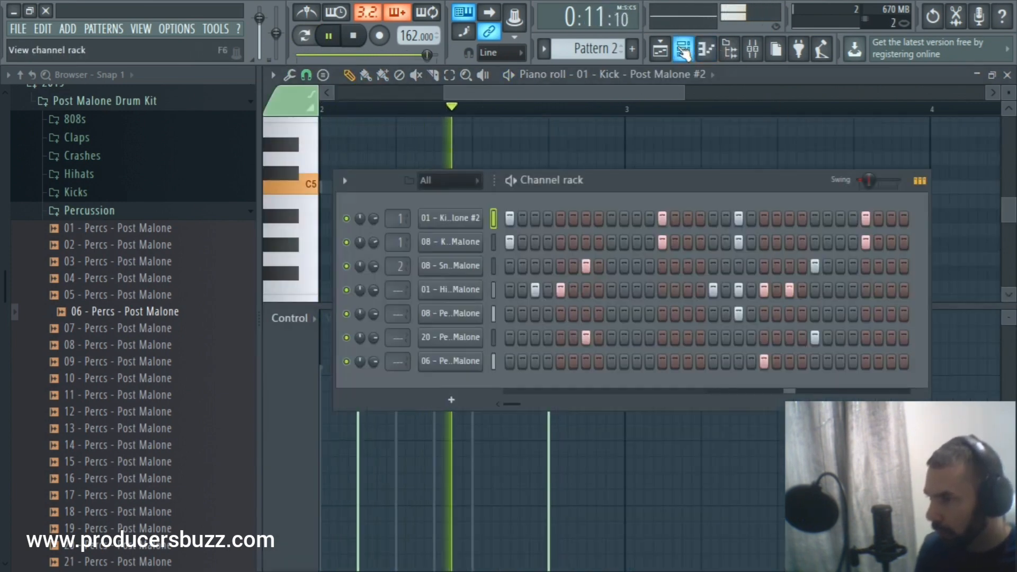
click(890, 266)
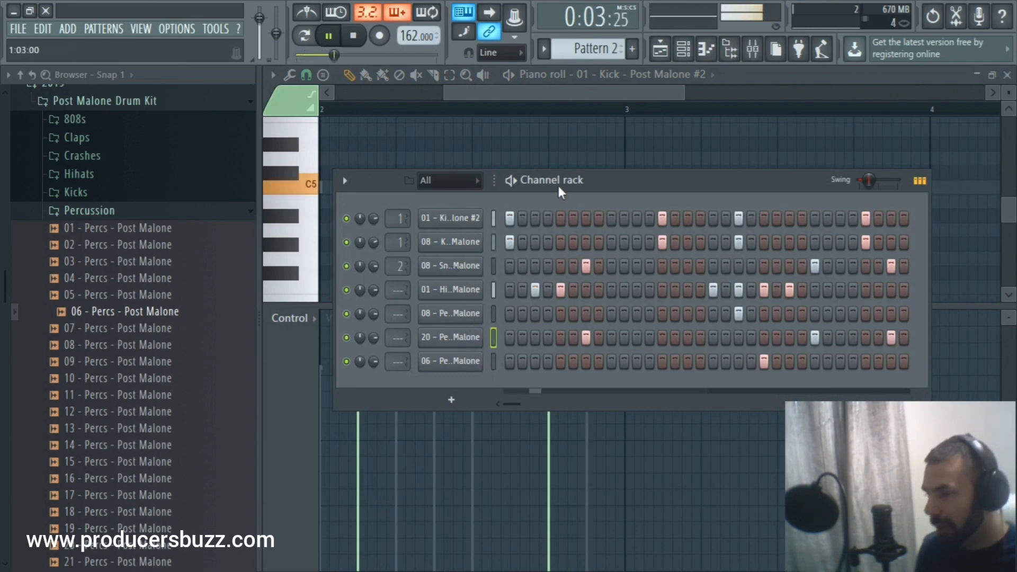
click(976, 76)
click(509, 94)
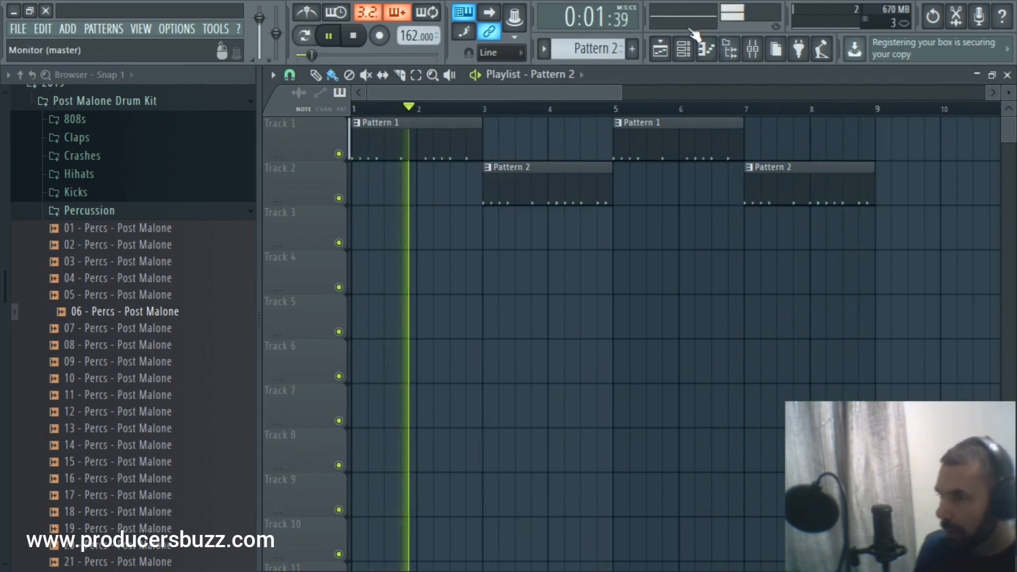
Route the 20 - Percs channel to mixer track 2 and open the mixer
click(684, 49)
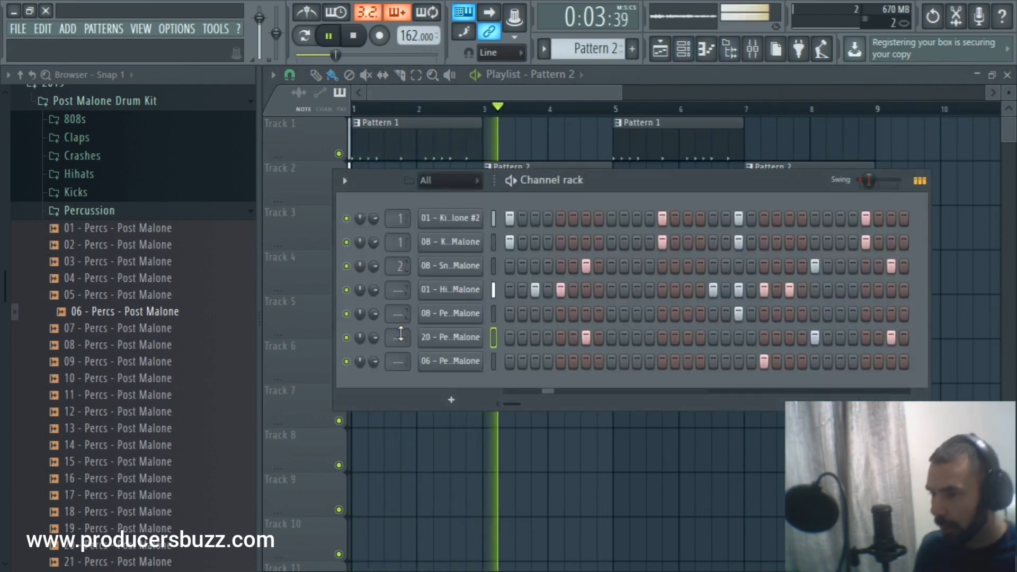
drag(398, 337, 397, 330)
key(F9)
Load Fruity Reeverb 2 in the first effect slot of Insert 2 and lower its mix level to 6%
key(space)
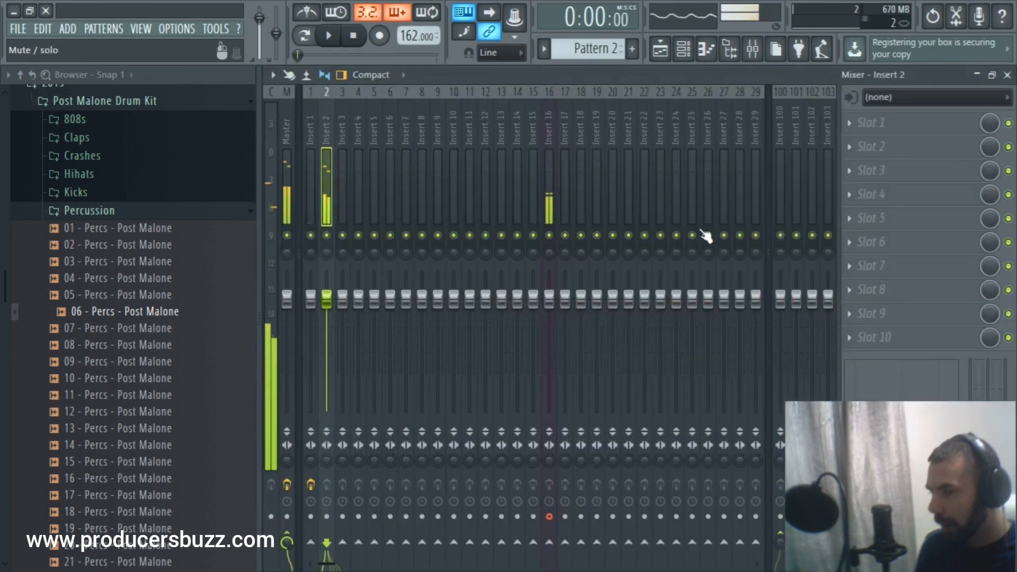
key(space)
click(871, 123)
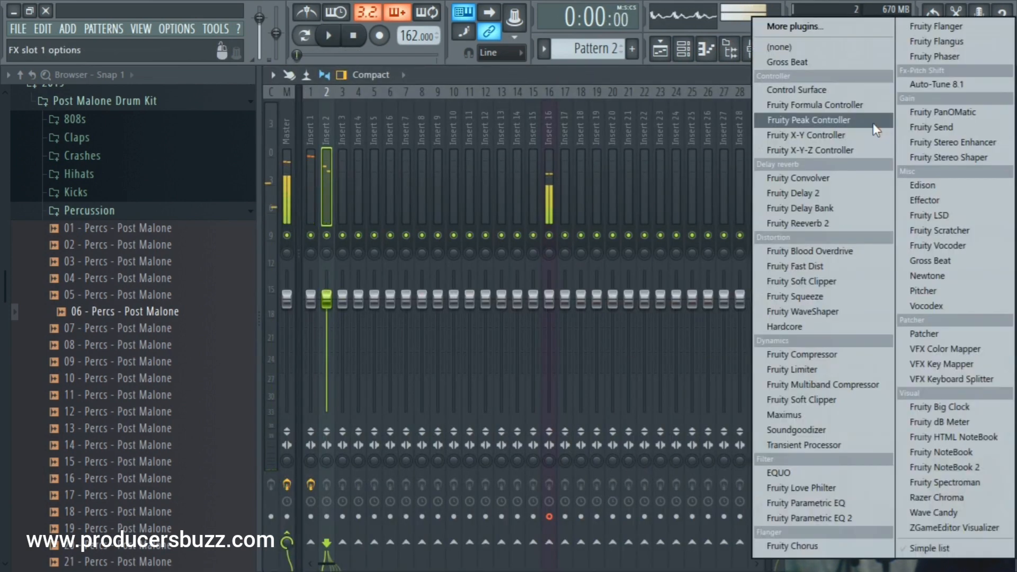
click(828, 223)
drag(990, 123, 990, 148)
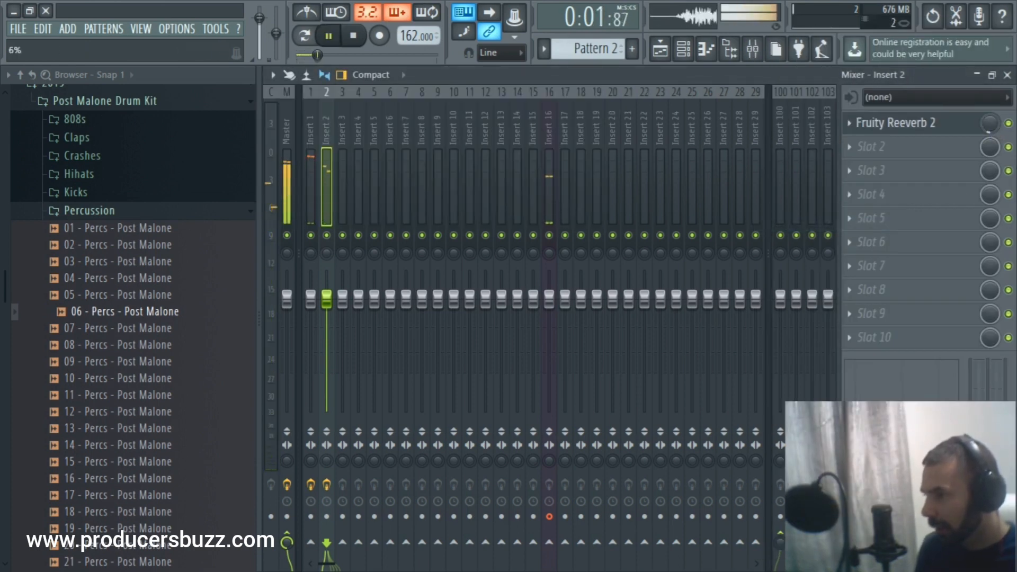
Load Fruity Parametric EQ 2 in the second effect slot of Insert 2 and boost bands 3 to 7, with band 6 the highest
click(888, 150)
click(856, 517)
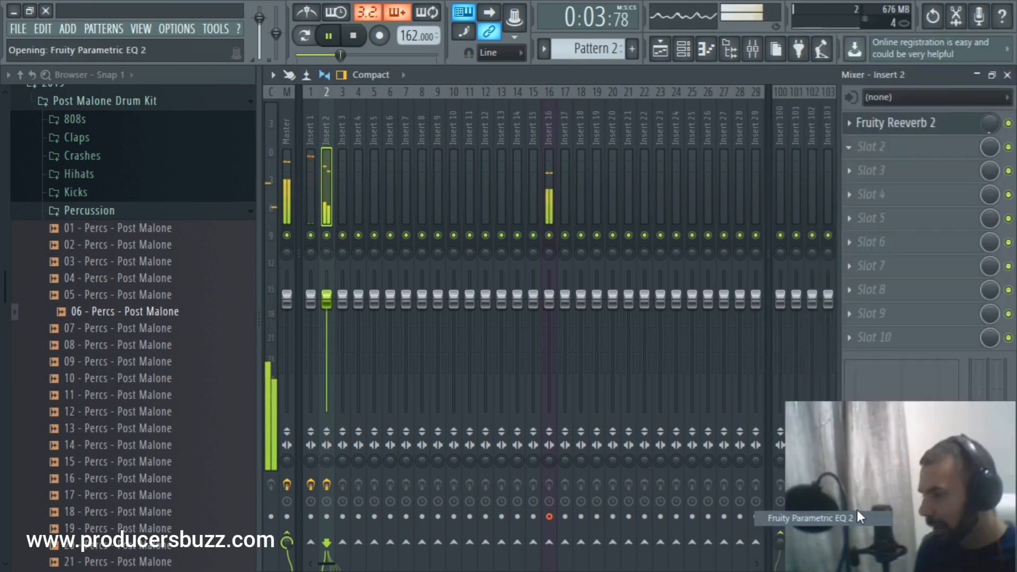
drag(959, 294, 465, 187)
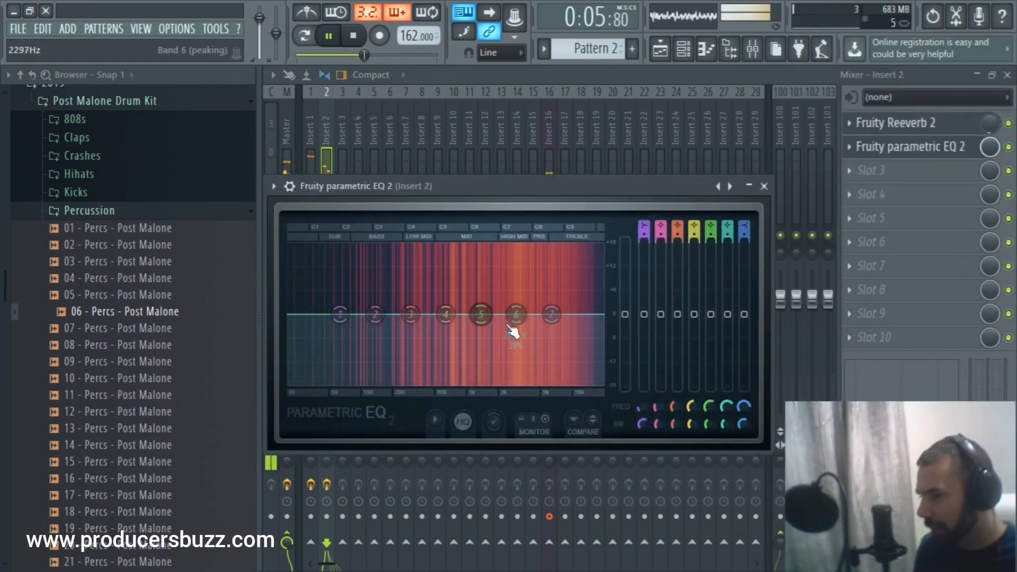
drag(512, 317, 483, 310)
drag(551, 316, 513, 298)
drag(483, 310, 411, 310)
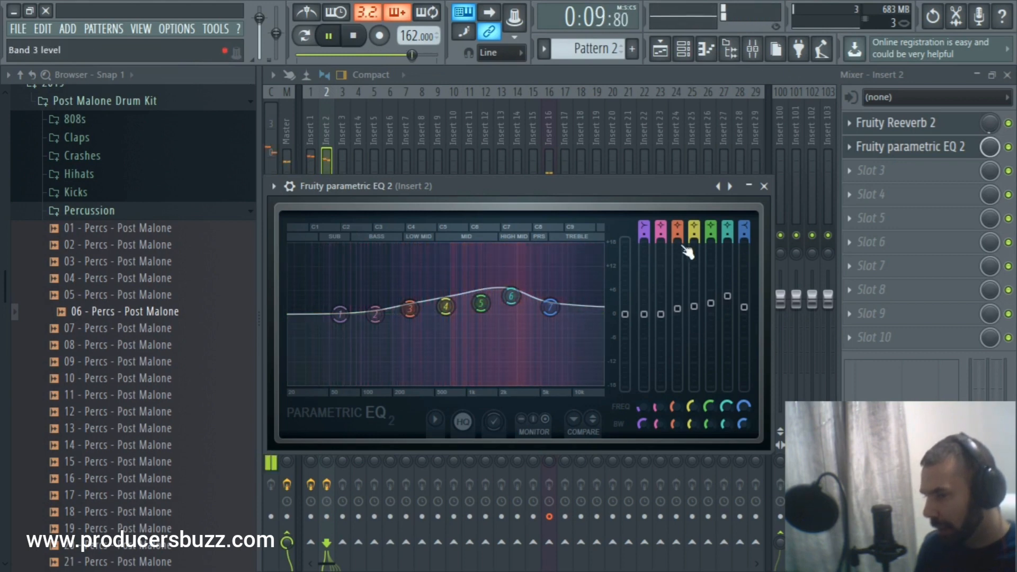
click(749, 186)
click(764, 187)
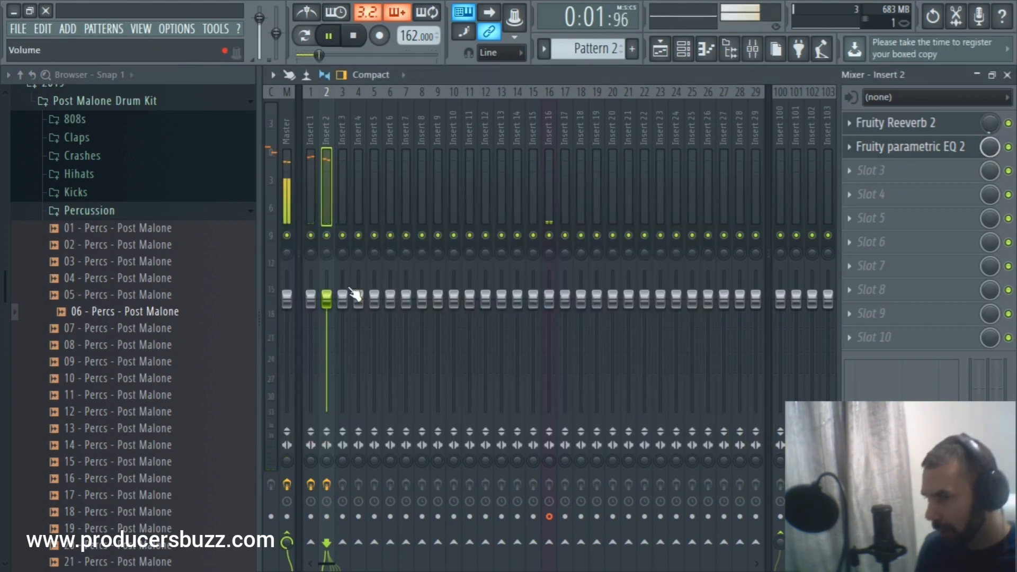
Lower the Insert 2 volume to about 85% (-3.6 dB) and close the mixer and effect windows
mouse_move(327, 298)
mouse_down()
mouse_move(326, 325)
mouse_move(326, 316)
mouse_up()
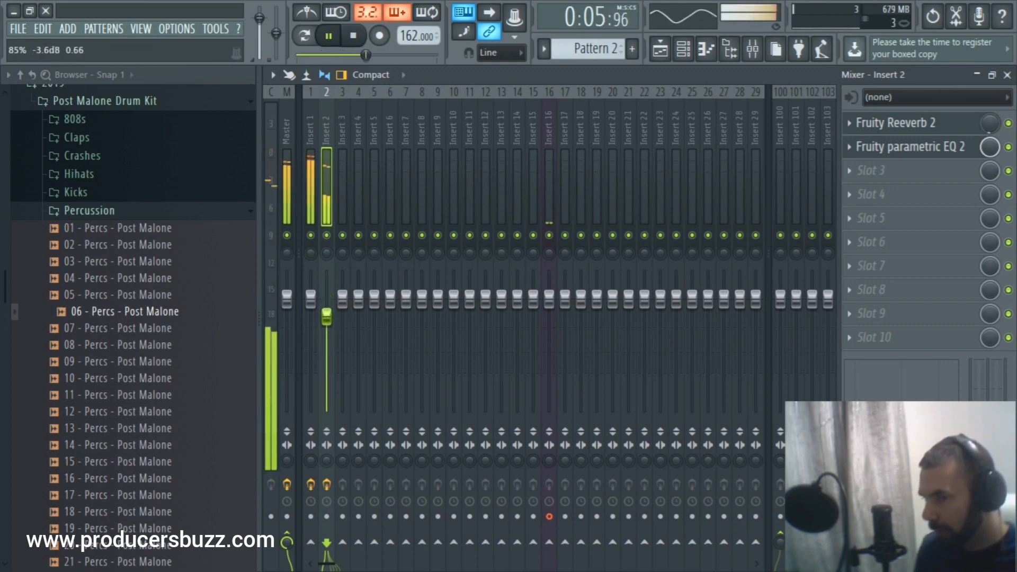
click(1009, 76)
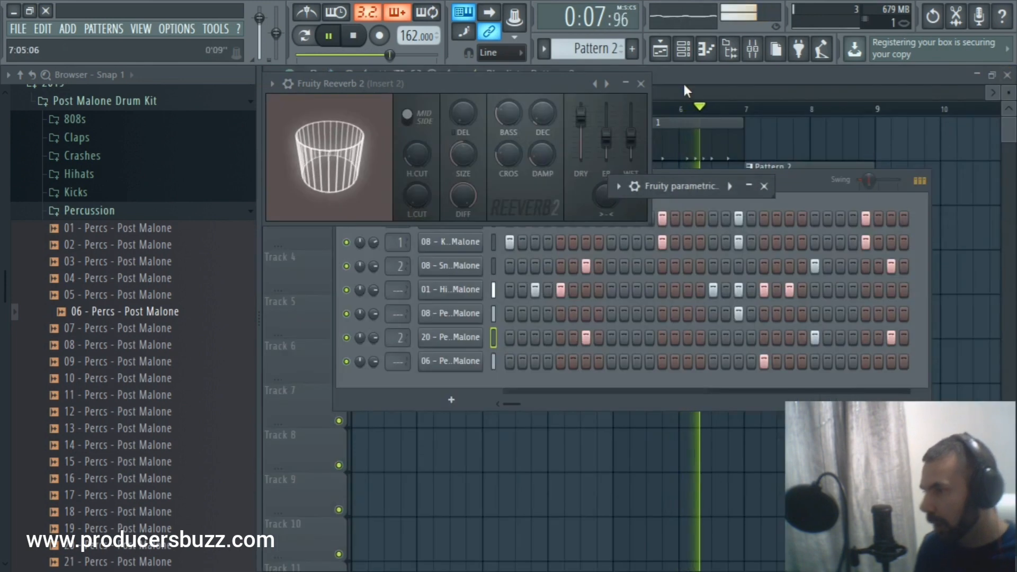
click(642, 84)
mouse_move(616, 94)
mouse_down()
mouse_move(592, 94)
mouse_move(607, 94)
mouse_up()
Hide the browser, place the channel rack below the playlist clips and stop playback
click(259, 186)
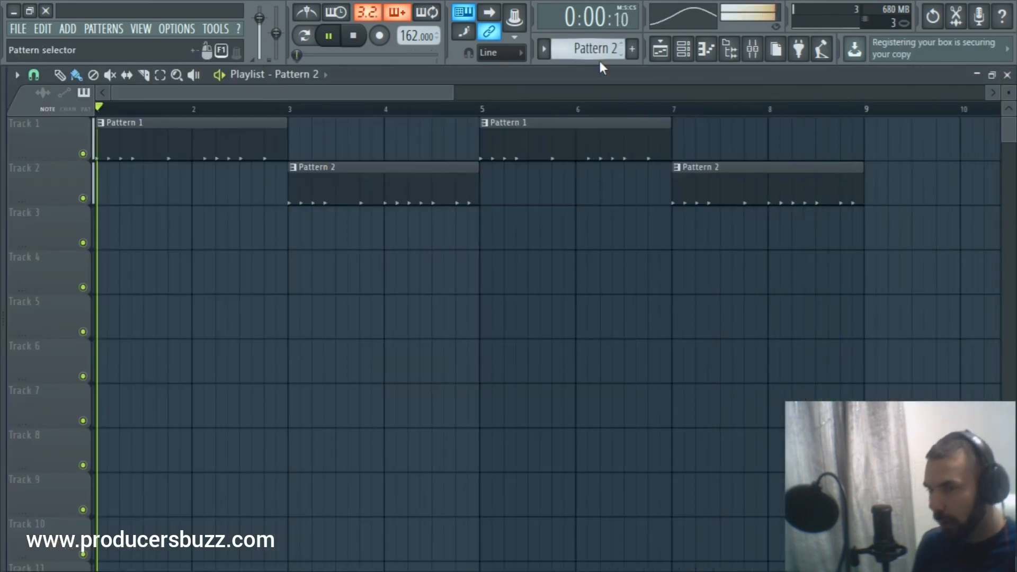
click(692, 52)
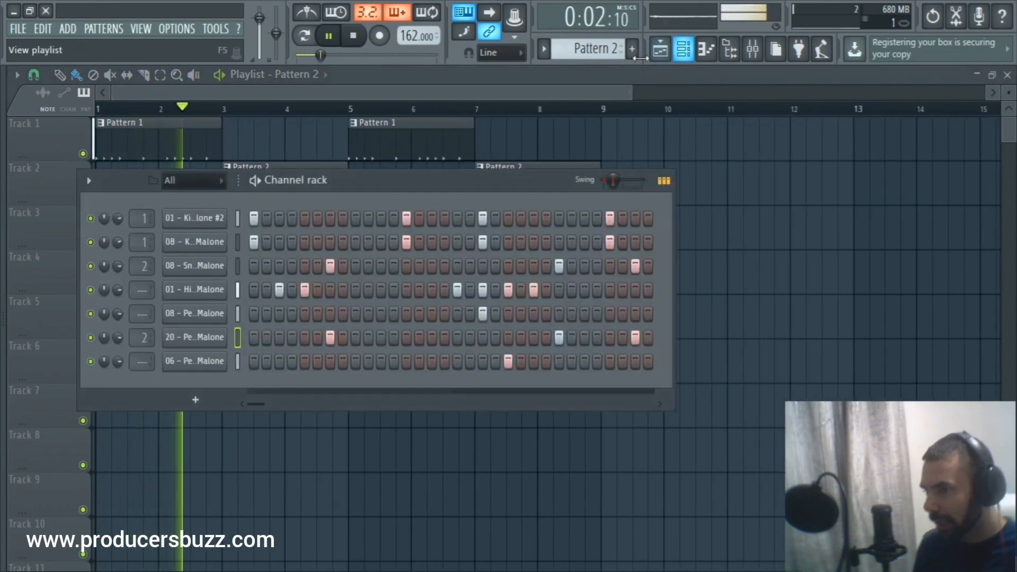
drag(496, 183, 536, 236)
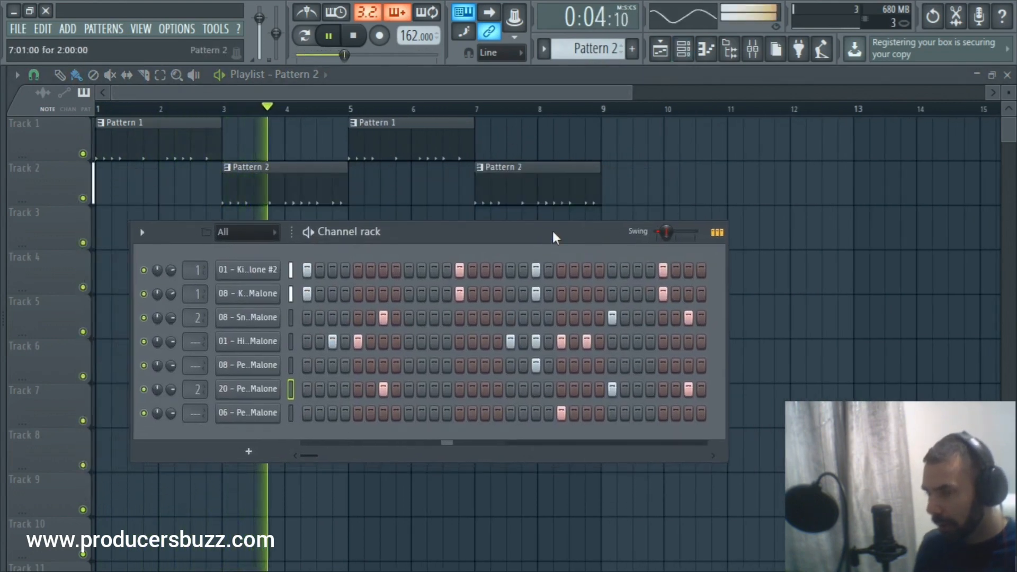
key(space)
Insert a GMS generator as a new channel directly above 06 - Percs
right_click(247, 421)
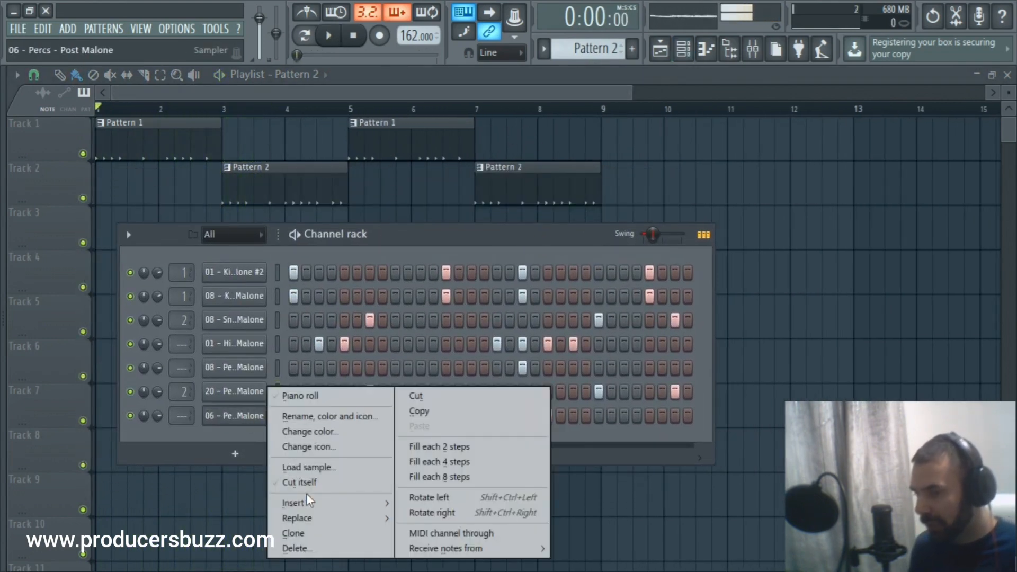
mouse_move(294, 503)
click(454, 46)
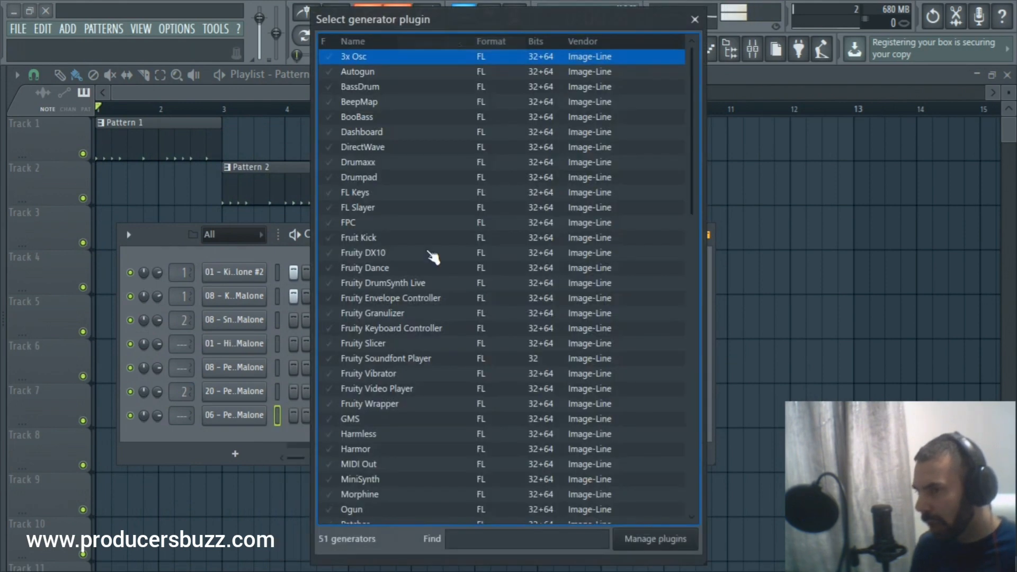
scroll(434, 262, down, 3)
scroll(437, 271, down, 3)
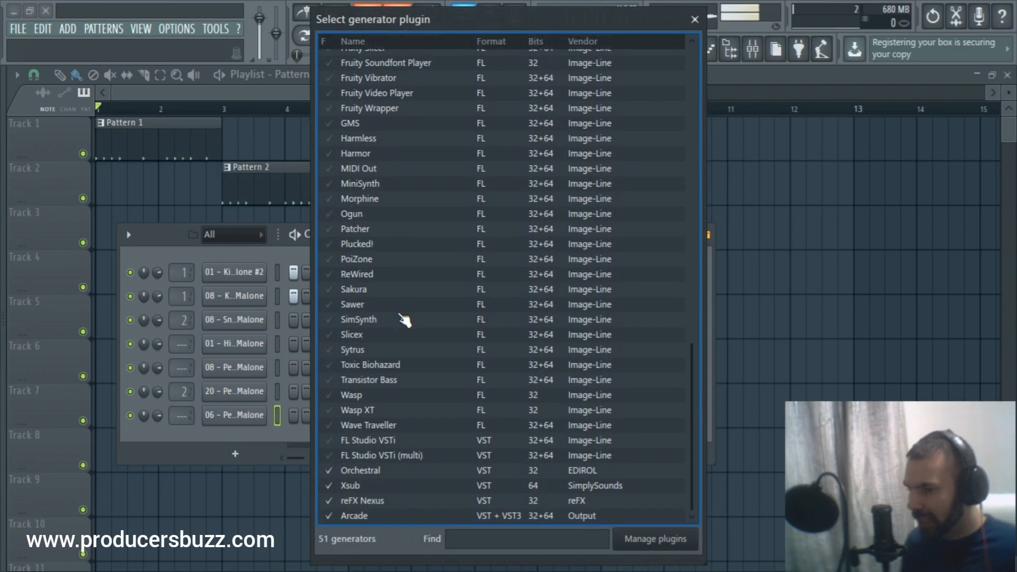
scroll(430, 271, up, 2)
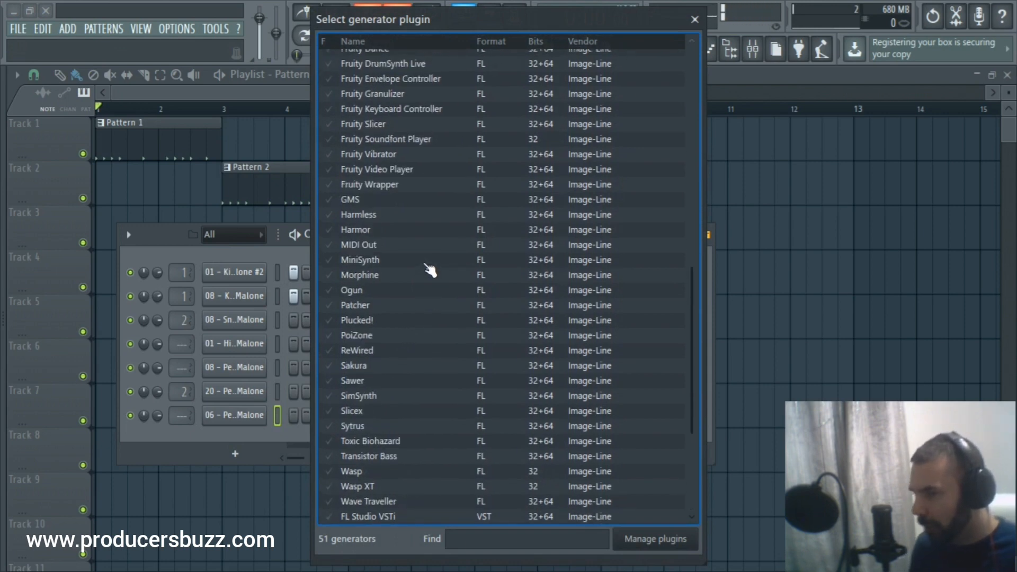
double_click(364, 200)
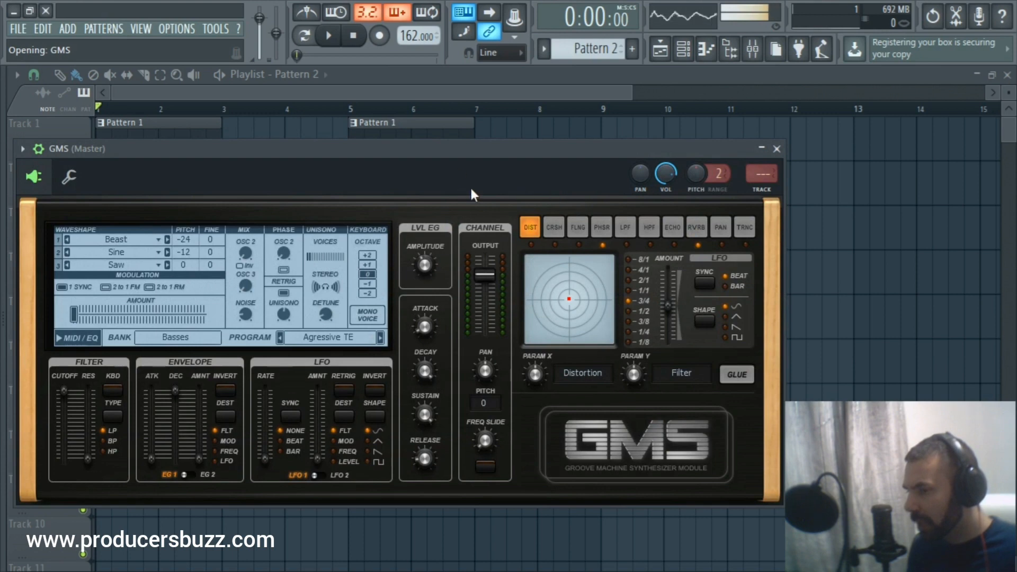
drag(459, 150, 539, 150)
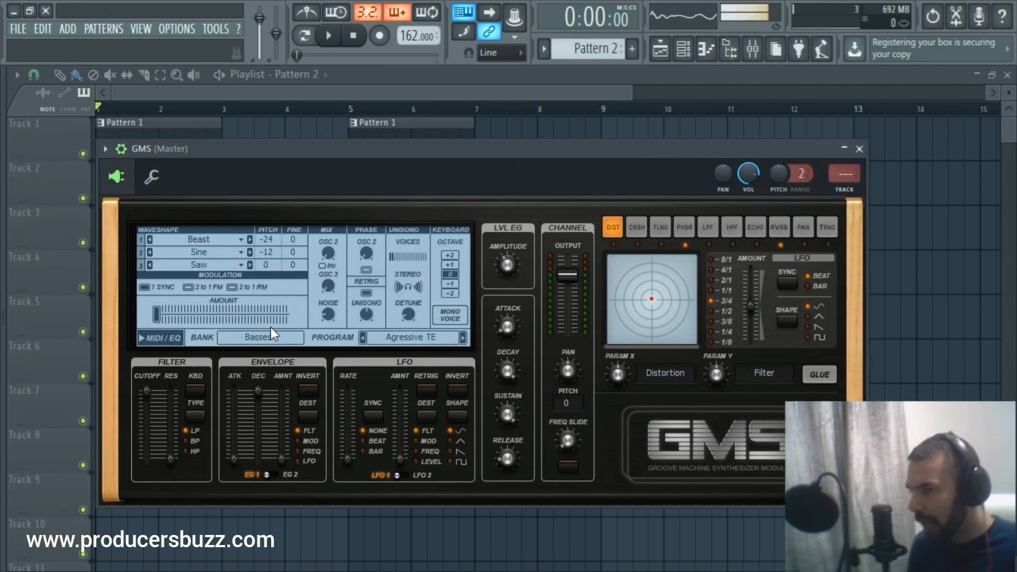
Load the Buzzin preset from the Leads & Synths bank in GMS
click(260, 338)
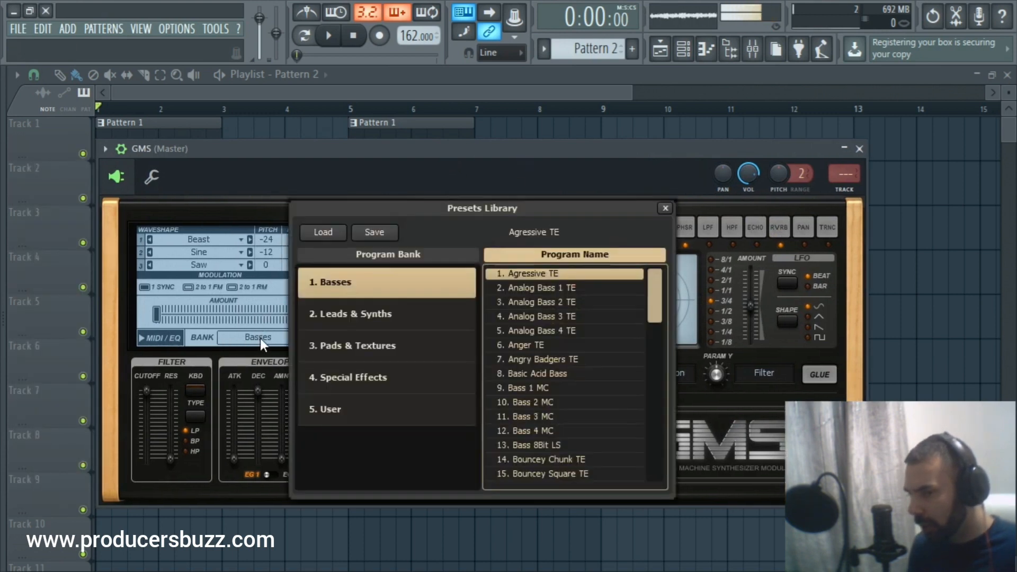
click(389, 316)
double_click(516, 326)
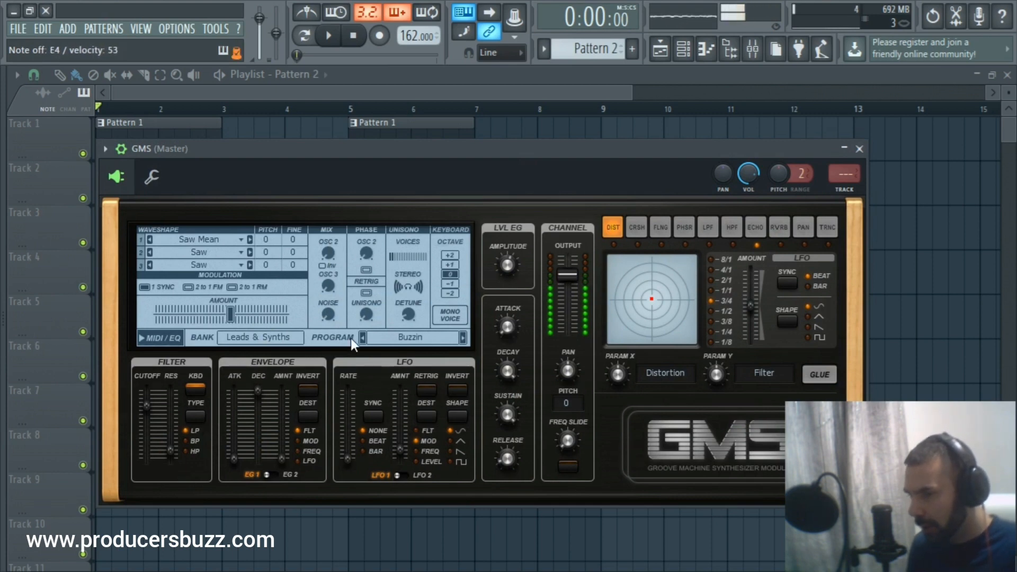
Adjust the GMS filter cutoff and change the first oscillator's waveshape to Silk
click(146, 404)
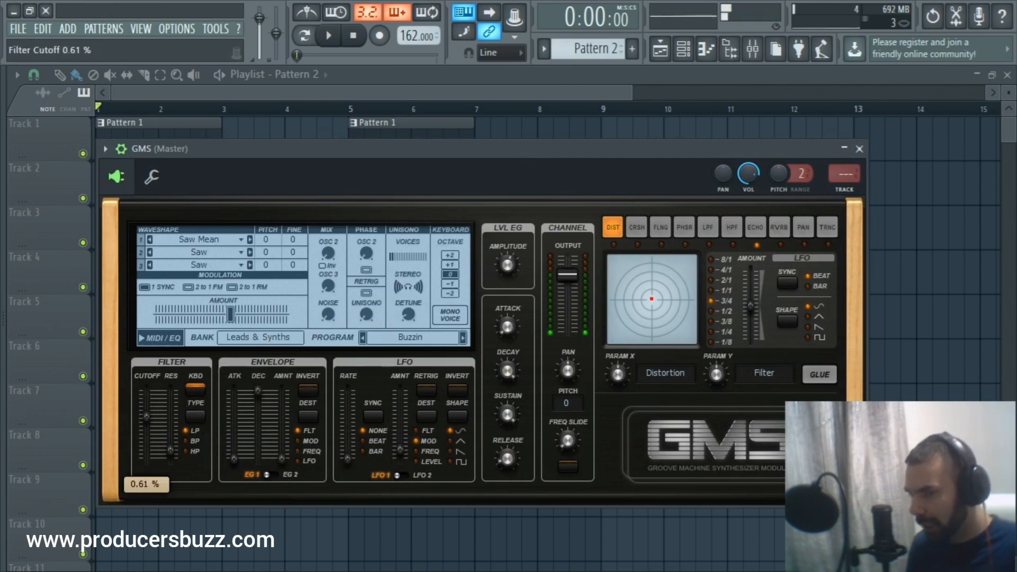
drag(147, 401, 147, 399)
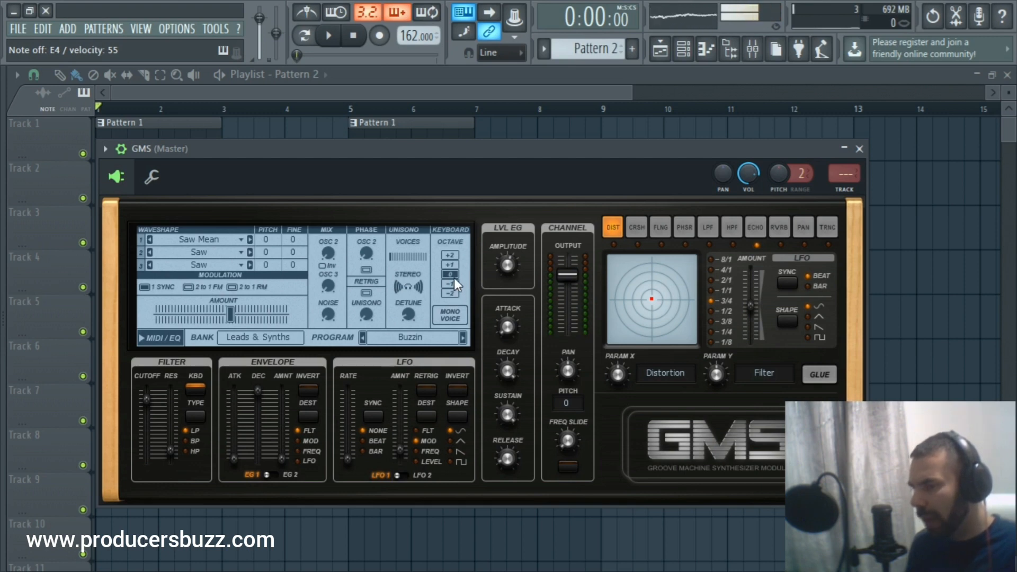
click(252, 243)
click(252, 243)
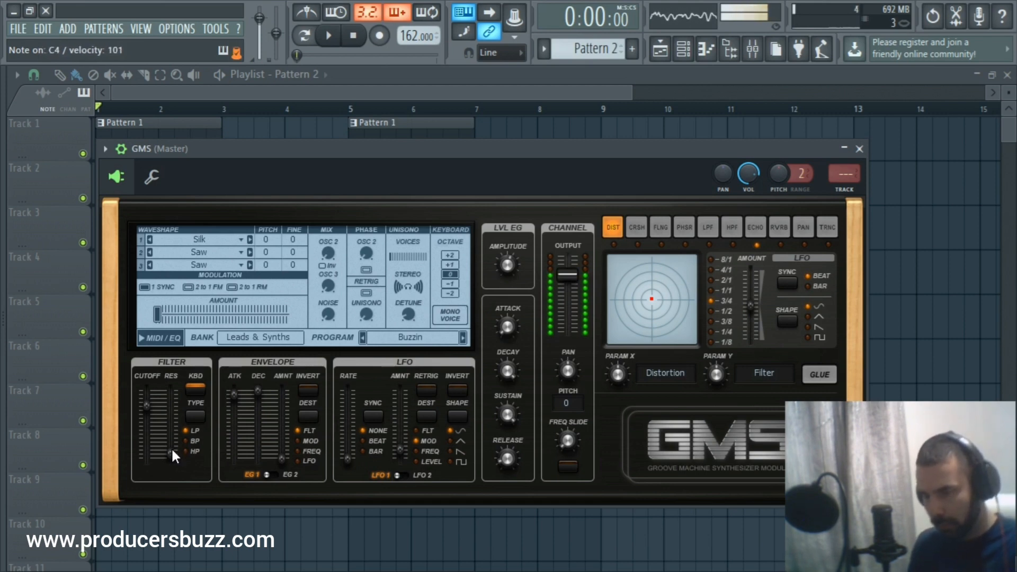
Collapse the GMS window, bring up the channel's piano roll and listen to the whole arrangement for melody ideas
click(845, 150)
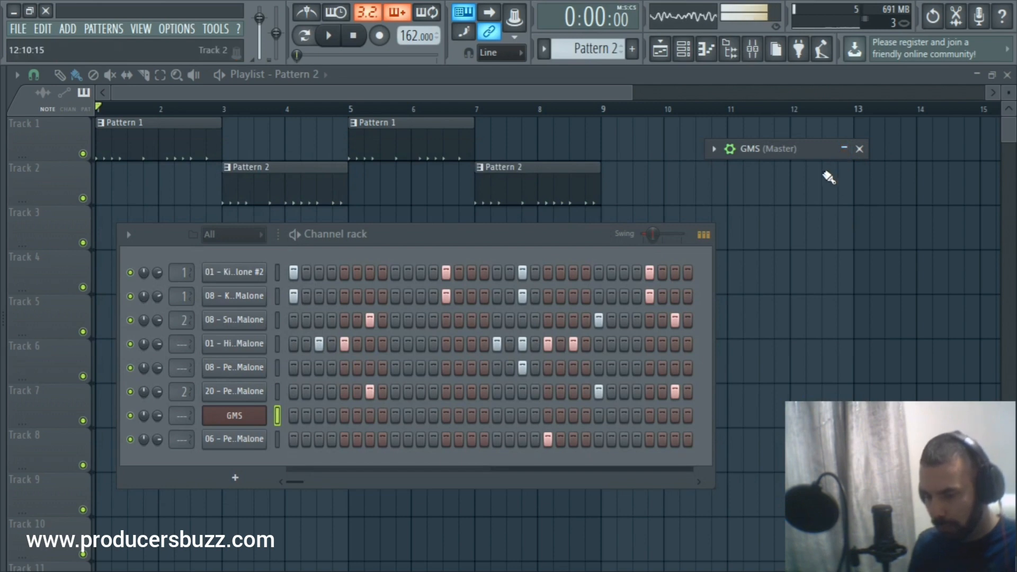
right_click(244, 416)
click(334, 397)
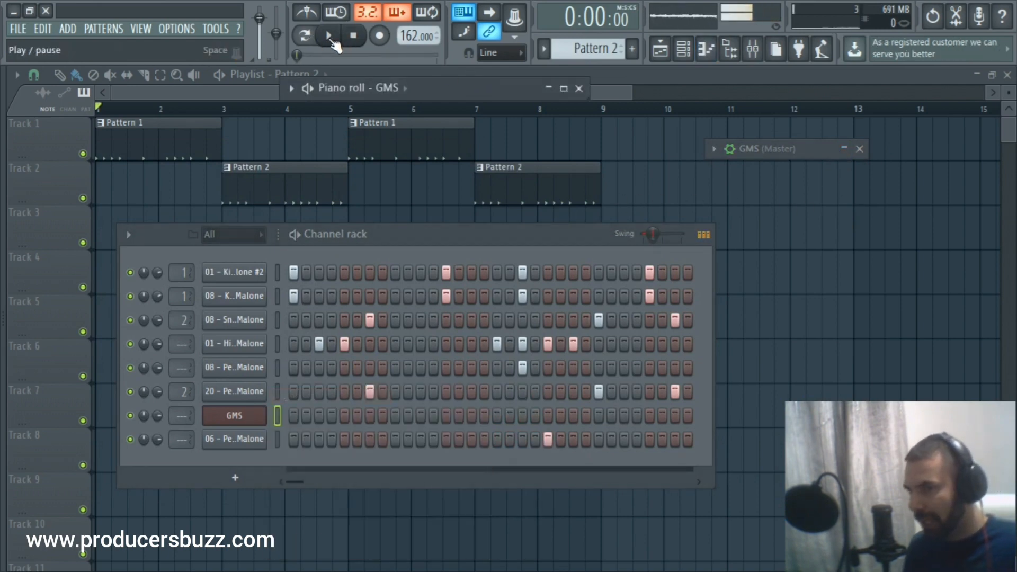
click(330, 39)
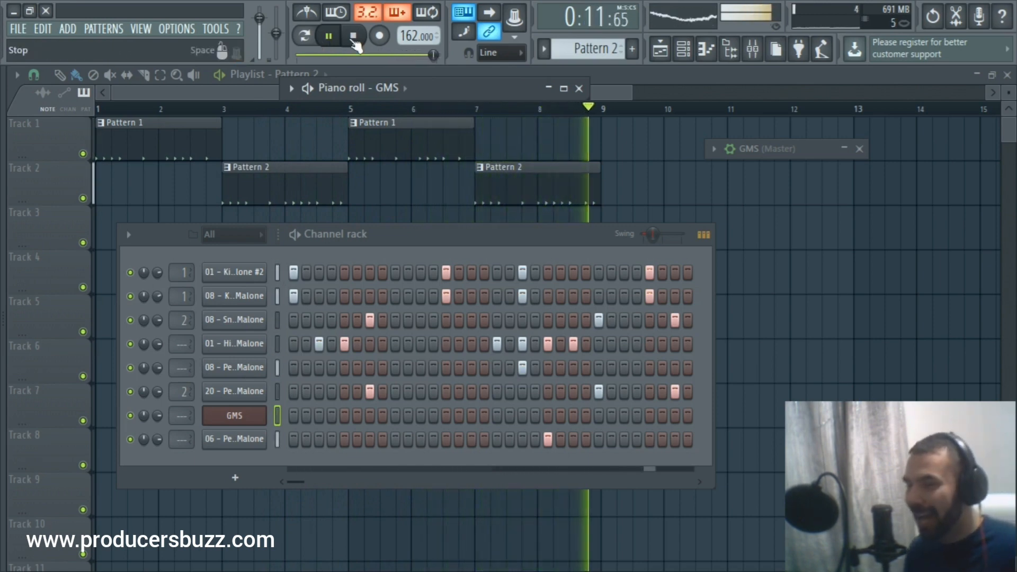
click(354, 37)
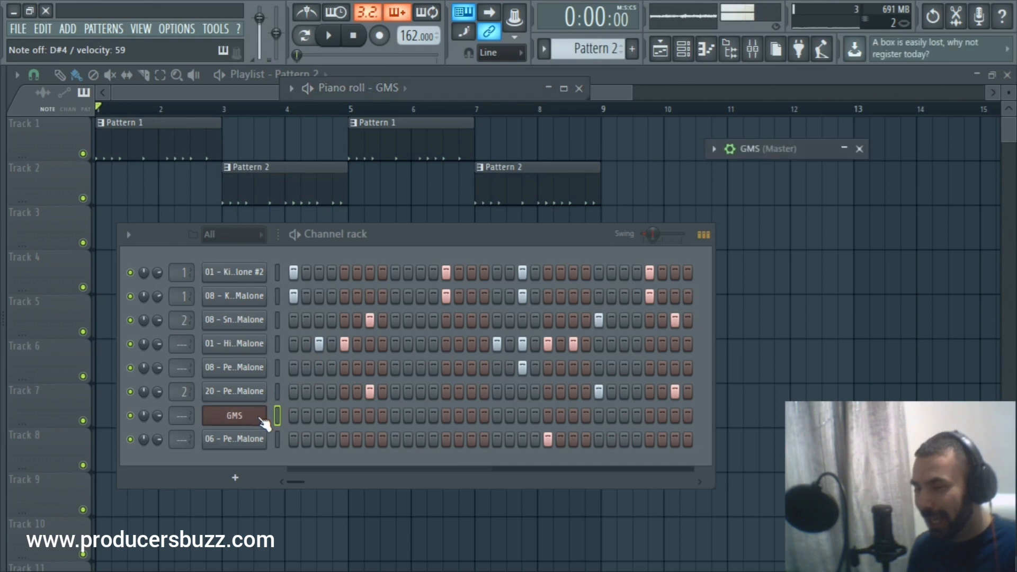
Reopen the GMS channel's piano roll at full size for Pattern 2
drag(800, 155, 752, 171)
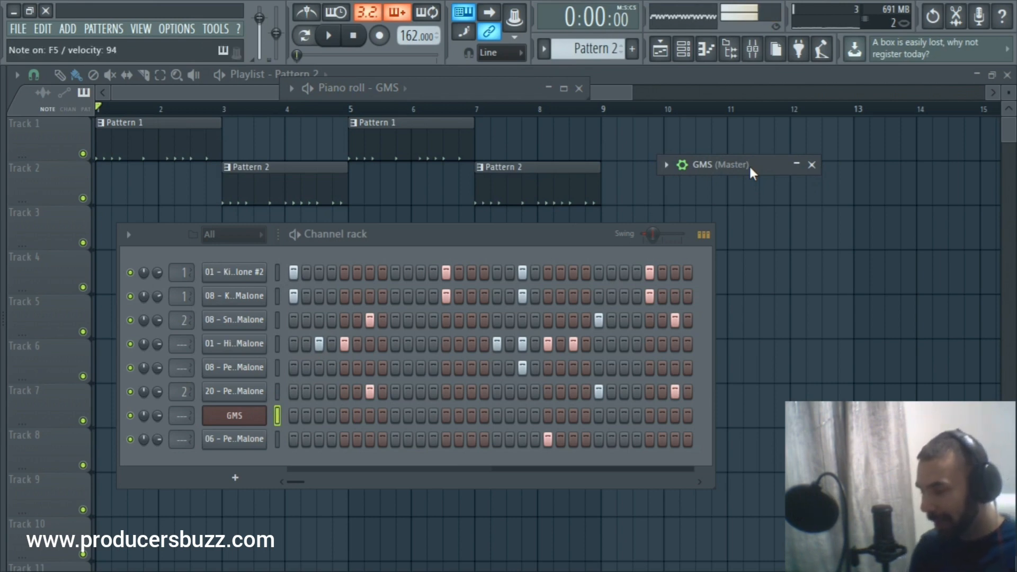
right_click(318, 403)
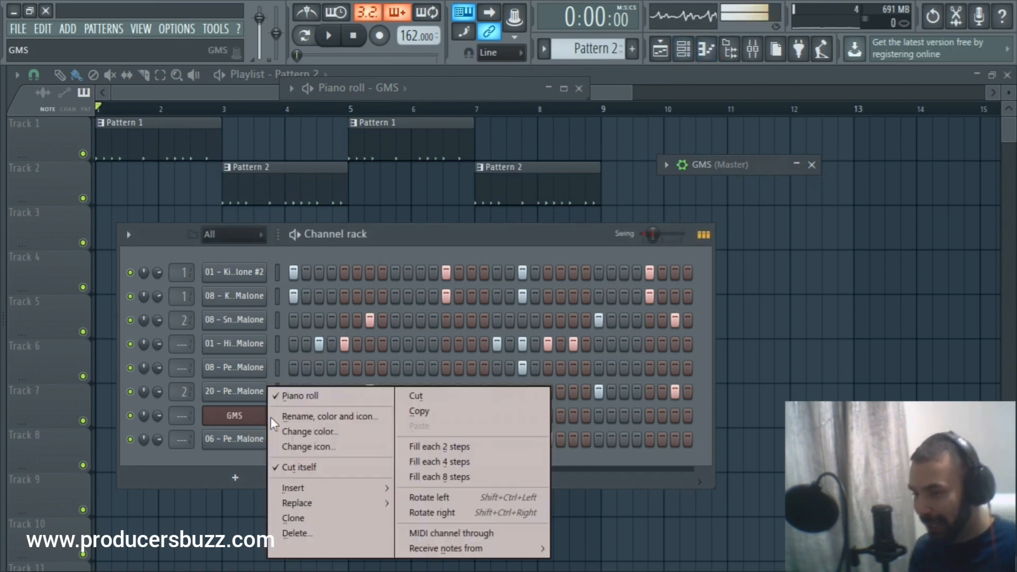
click(309, 398)
right_click(258, 422)
click(288, 397)
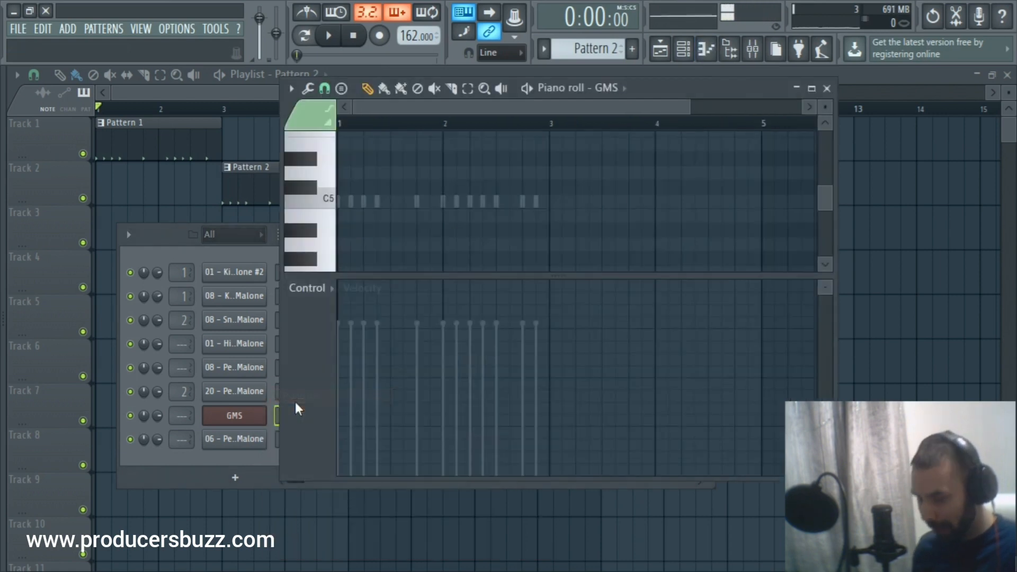
Open the GMS synth settings and load the Classic Detune TE preset from the Leads & Synths bank
drag(333, 307, 315, 564)
drag(1011, 93, 1011, 93)
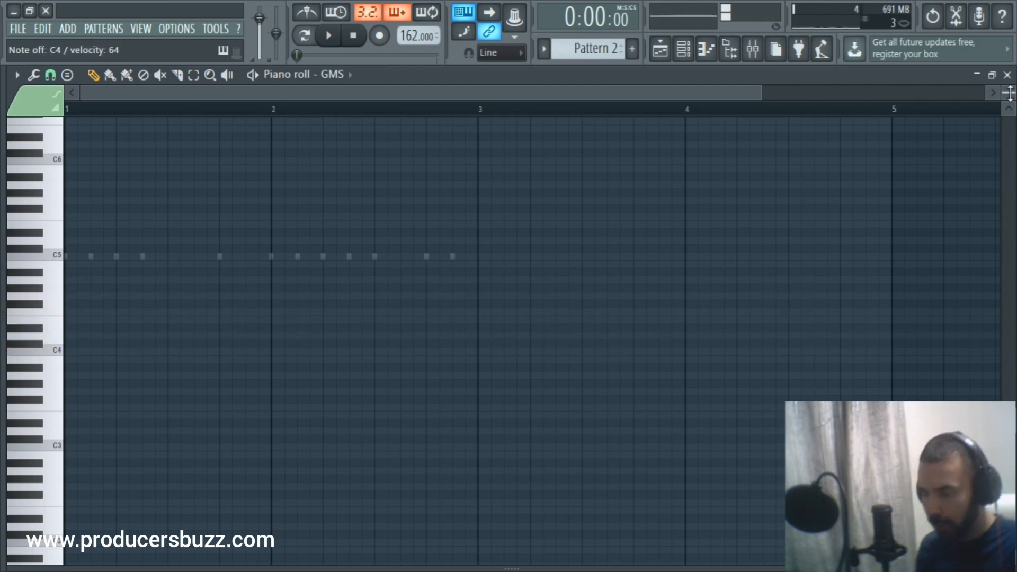
click(684, 49)
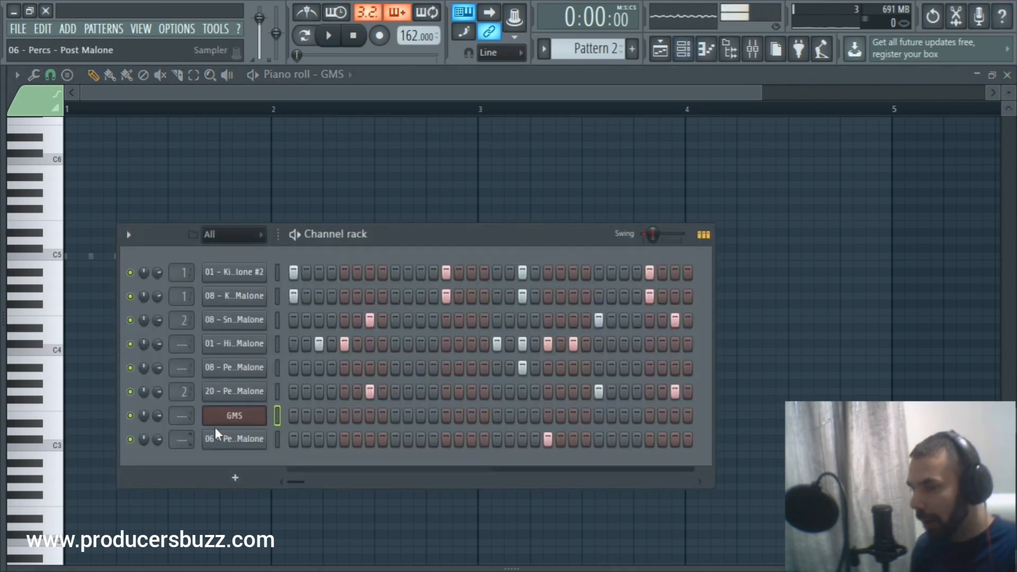
click(235, 416)
drag(756, 174, 461, 142)
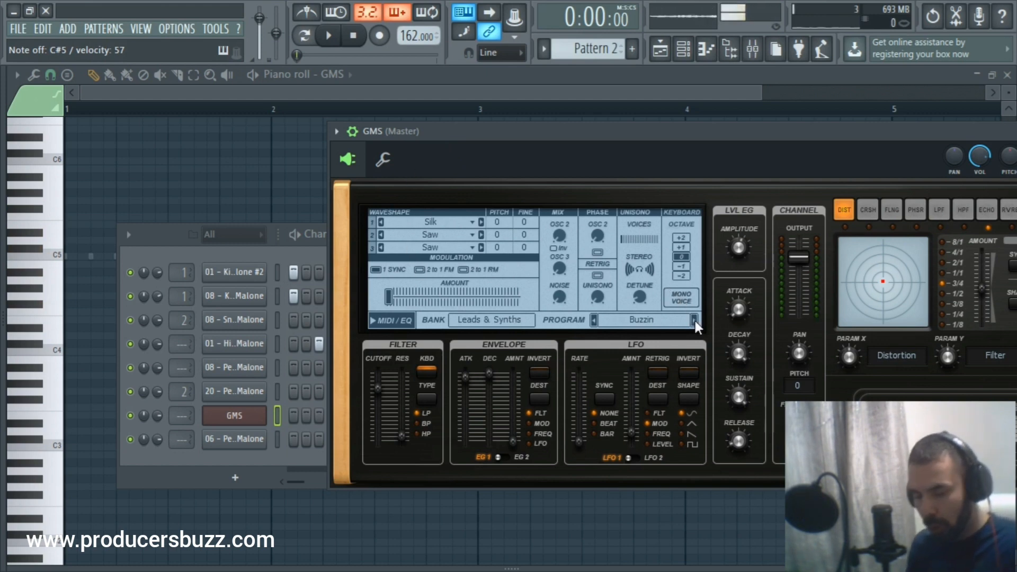
click(675, 321)
double_click(773, 327)
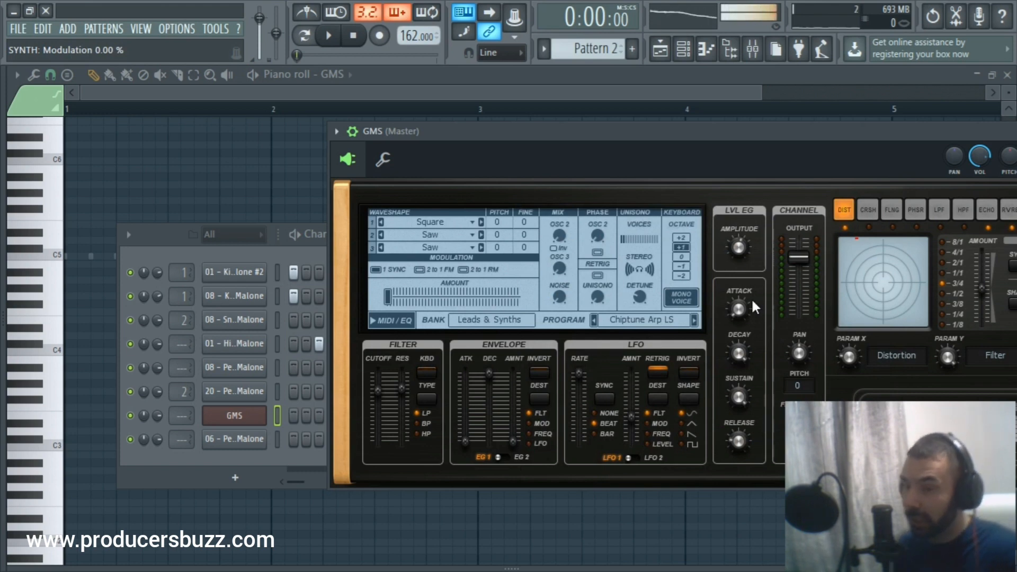
click(695, 321)
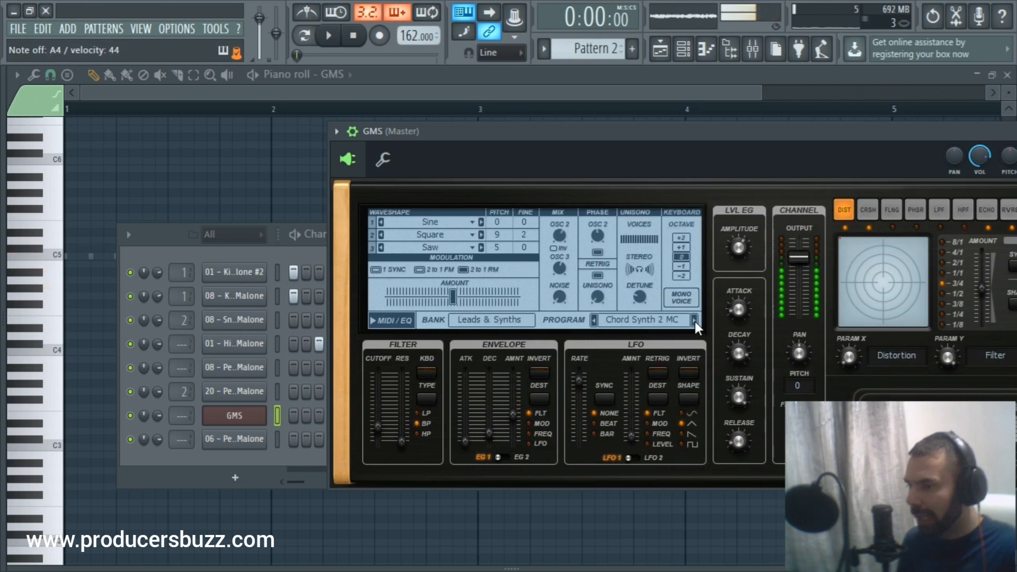
click(695, 321)
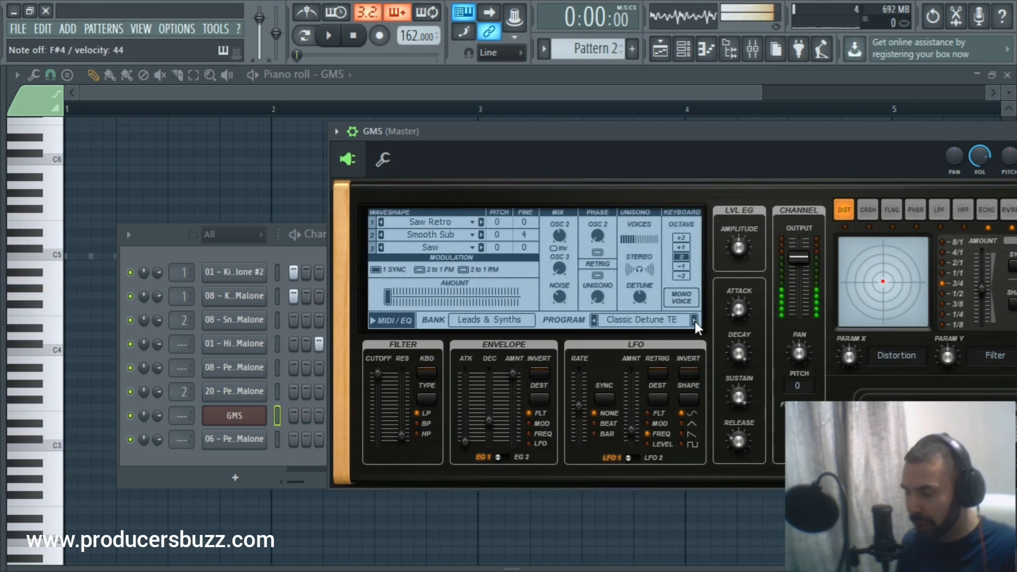
Lower the GMS filter cutoff, raise its resonance and set the keyboard octave to +1
drag(377, 373, 378, 394)
click(377, 394)
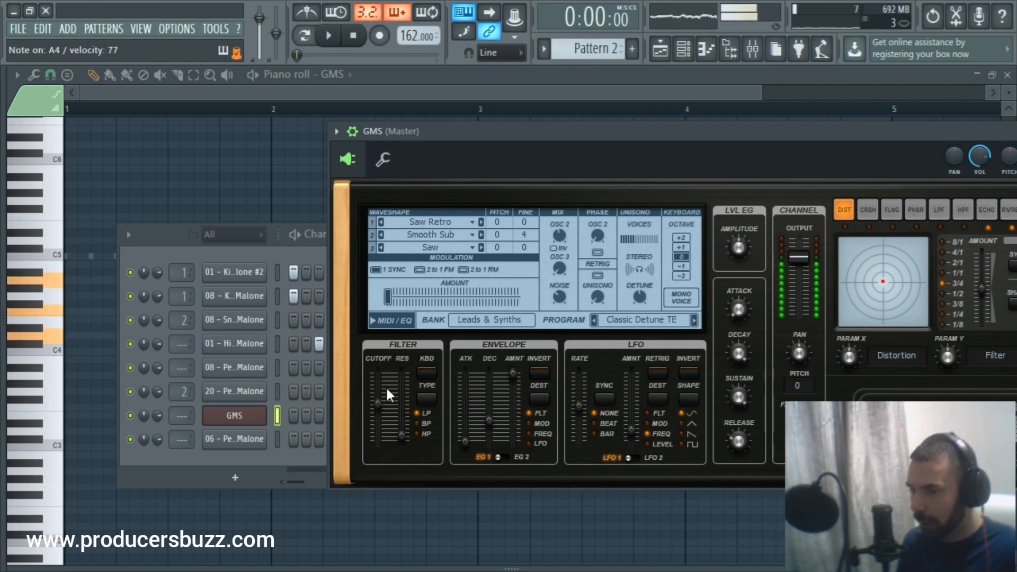
drag(401, 436, 401, 413)
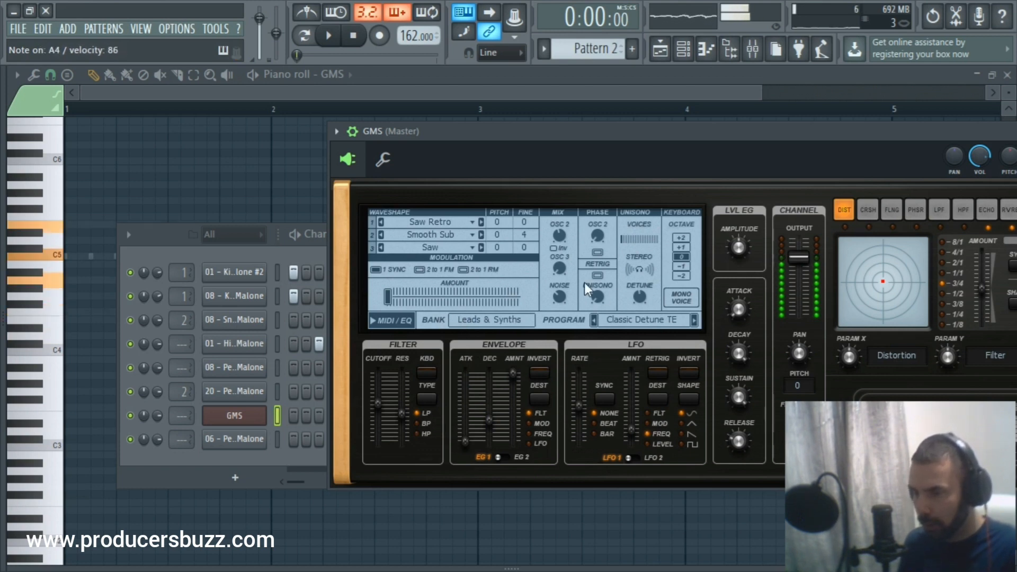
click(686, 247)
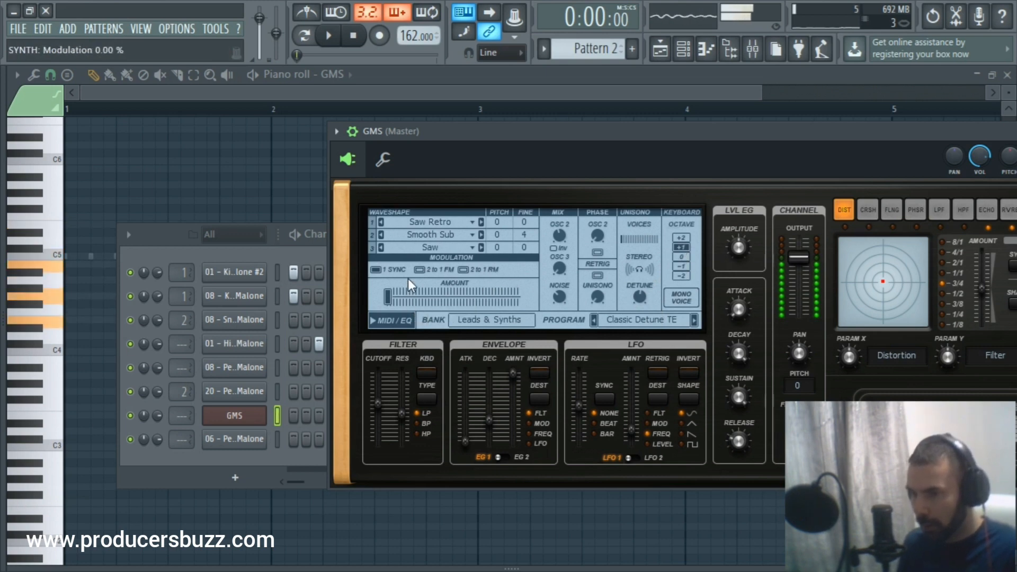
Try out the GMS modulation amount and filter cutoff, and set the first oscillator's waveshape to Silk
drag(408, 297, 430, 296)
drag(503, 297, 388, 297)
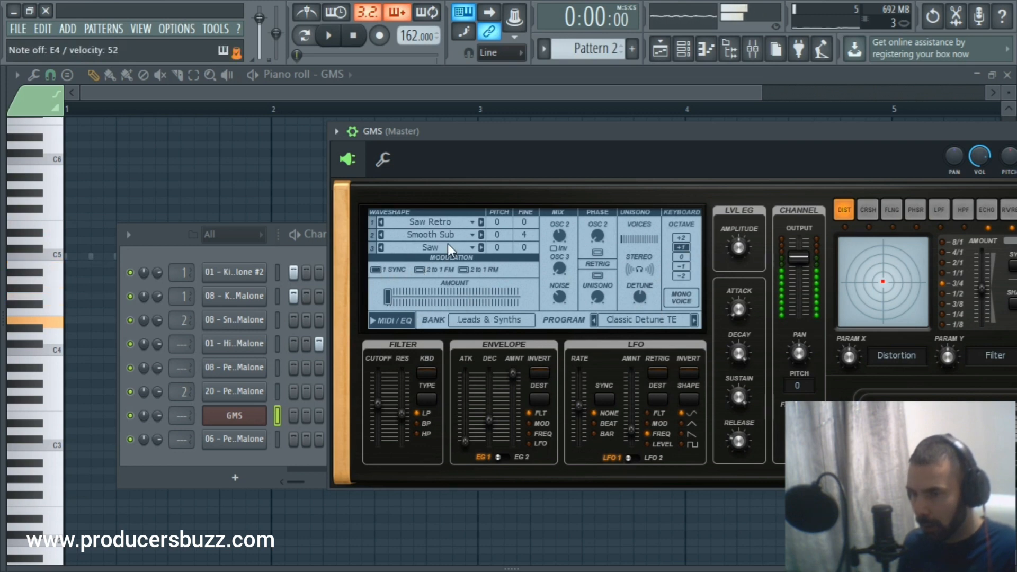
click(481, 222)
click(481, 221)
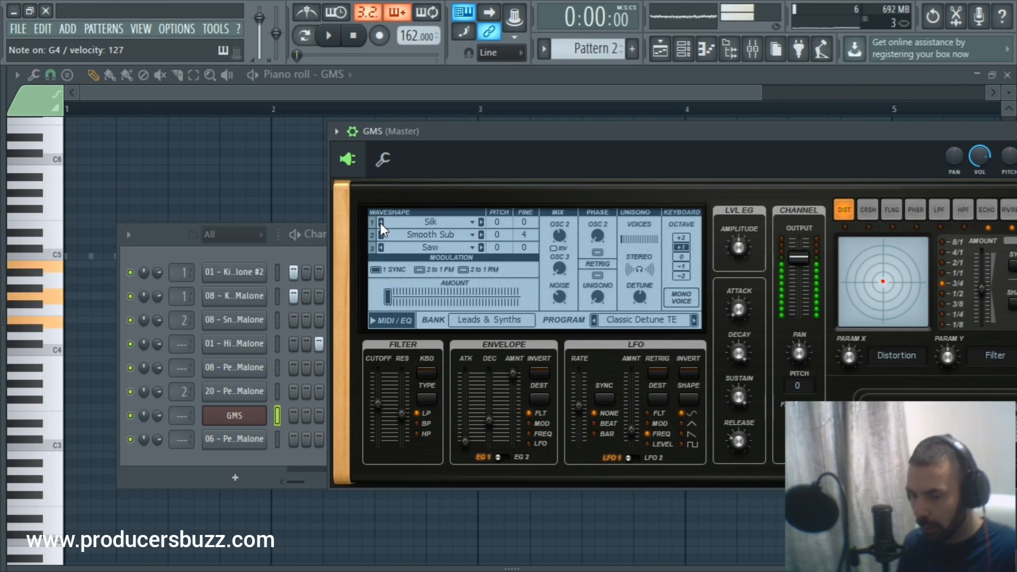
mouse_move(377, 405)
mouse_down()
mouse_move(377, 394)
mouse_move(375, 418)
mouse_up()
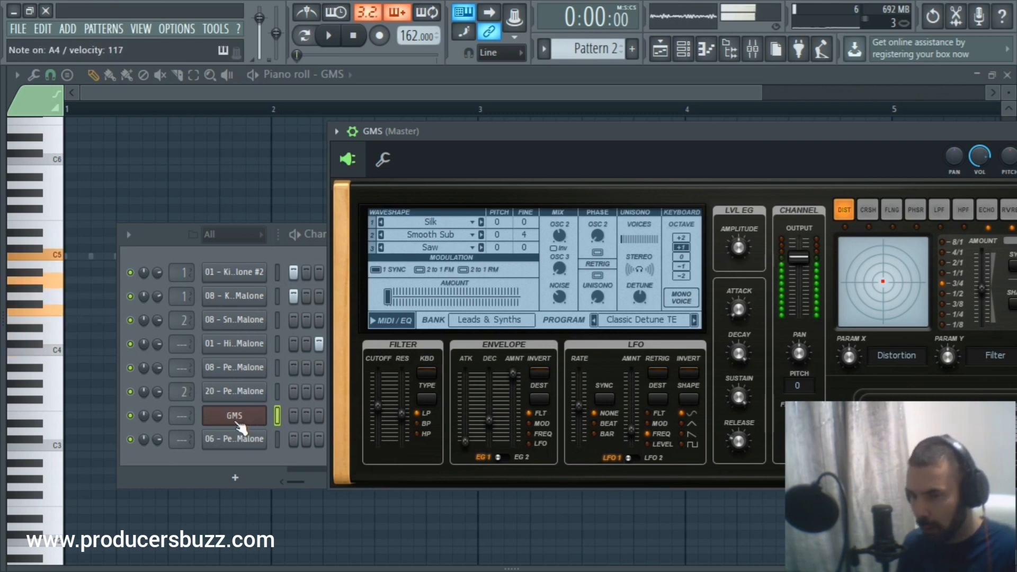
Draw a G4, B4 and D5 chord at the start of bar 1 in Pattern 2's GMS piano roll
right_click(248, 421)
click(327, 395)
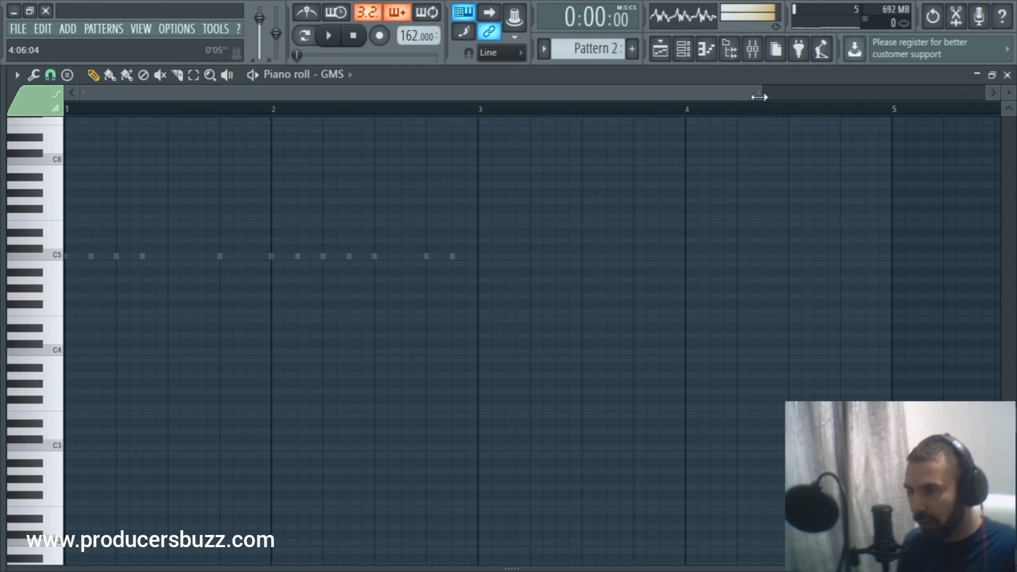
drag(759, 97, 637, 97)
drag(77, 248, 63, 236)
drag(83, 272, 54, 260)
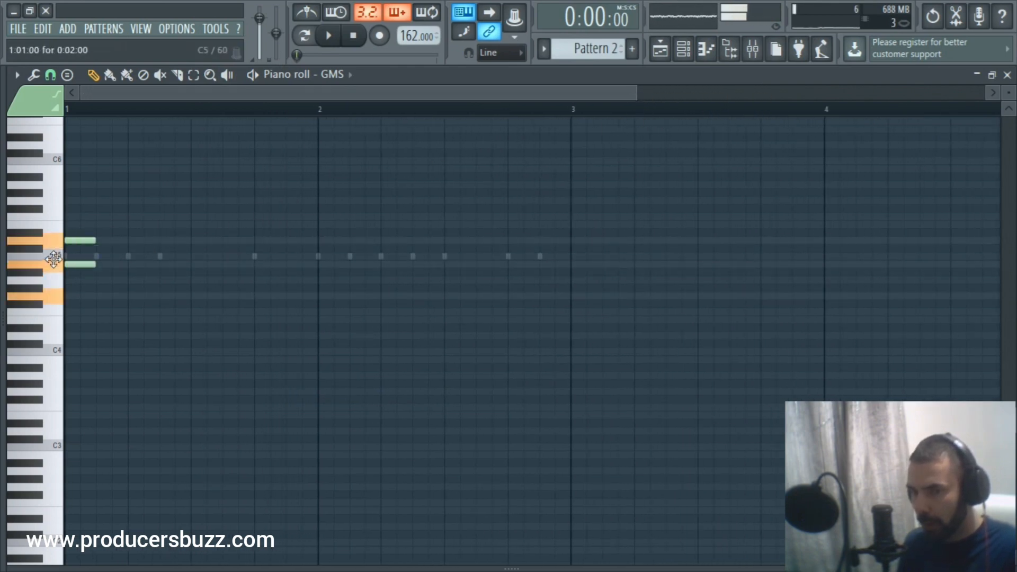
click(75, 296)
Turn on loop recording and briefly play back Pattern 2 with the new chord
key(space)
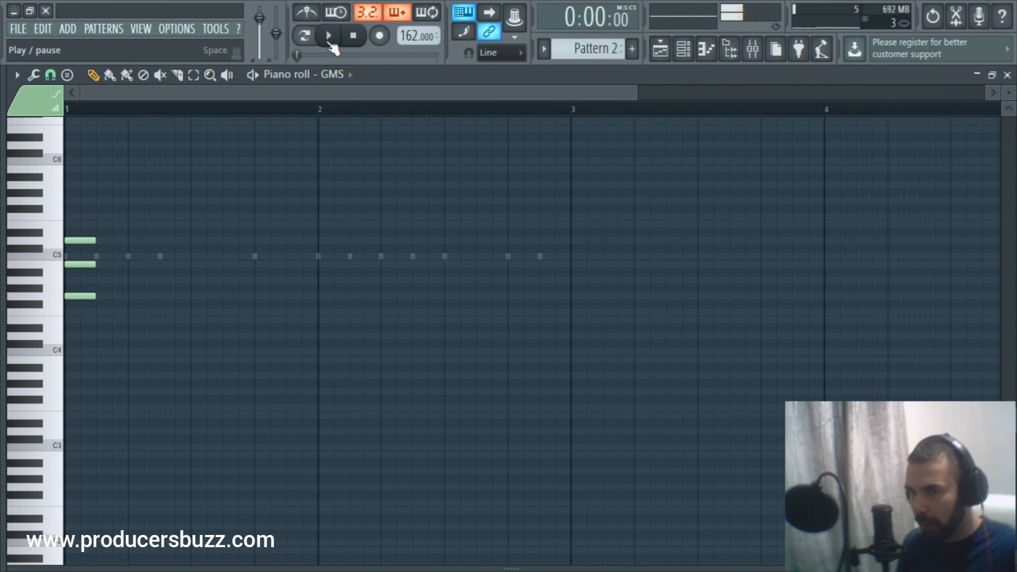
click(306, 37)
click(330, 42)
key(space)
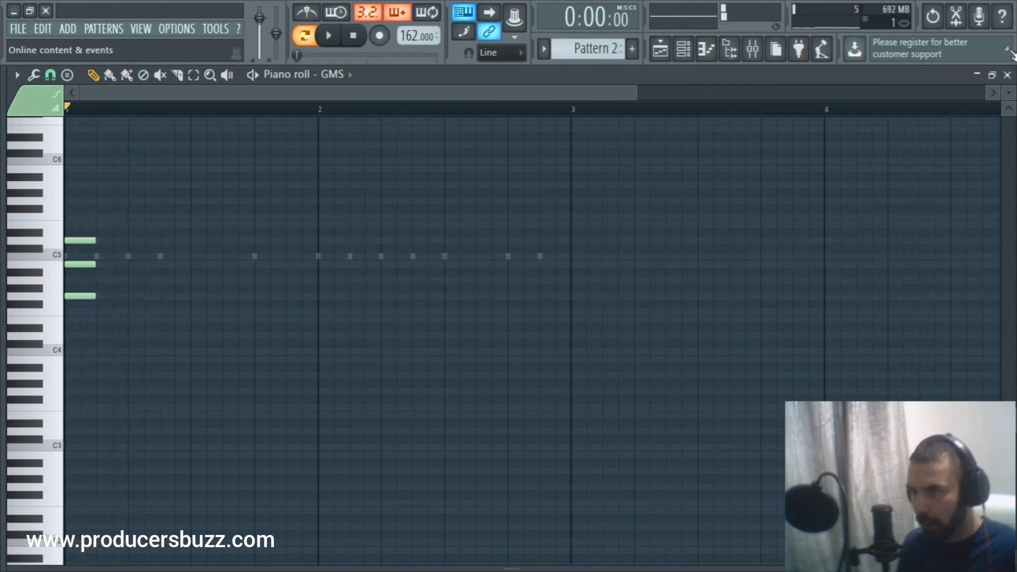
Close the piano roll and cut the GMS channel's notes out of Pattern 2
click(1008, 75)
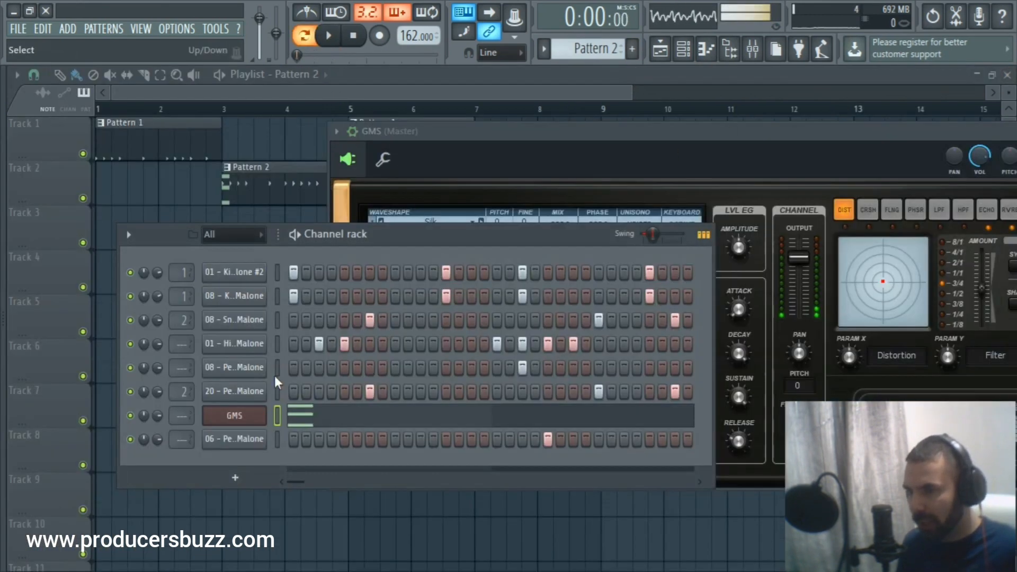
right_click(260, 416)
click(422, 398)
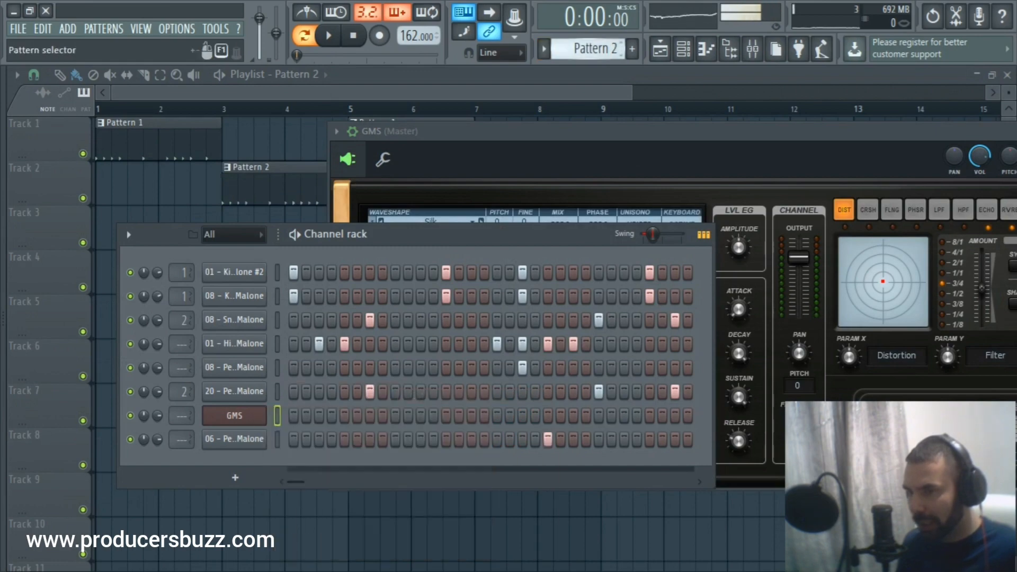
Switch to the empty Pattern 3 and bring up the GMS channel's piano roll
scroll(593, 55, down, 1)
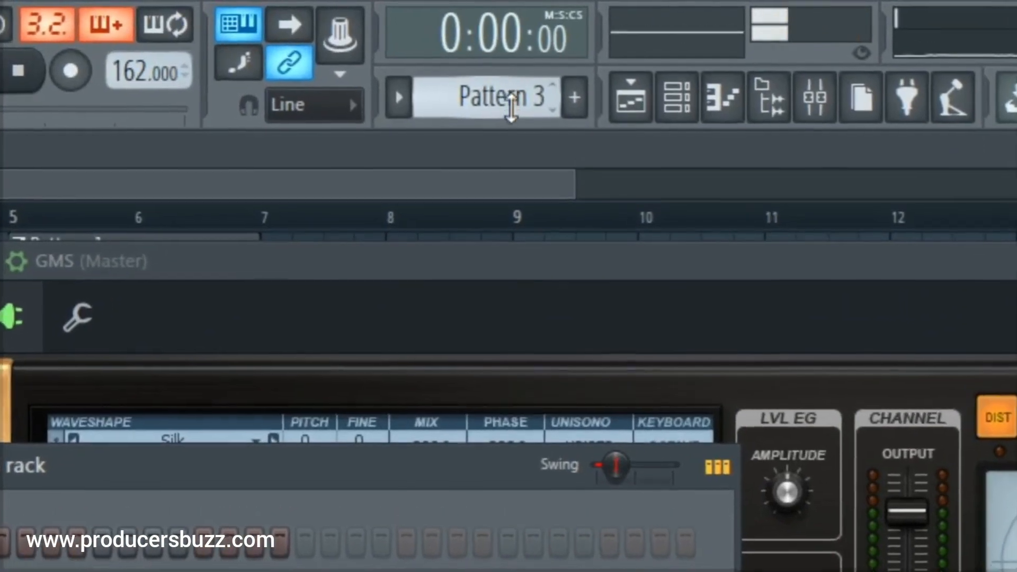
scroll(511, 108, up, 1)
scroll(511, 107, down, 1)
scroll(511, 107, up, 1)
scroll(512, 108, down, 1)
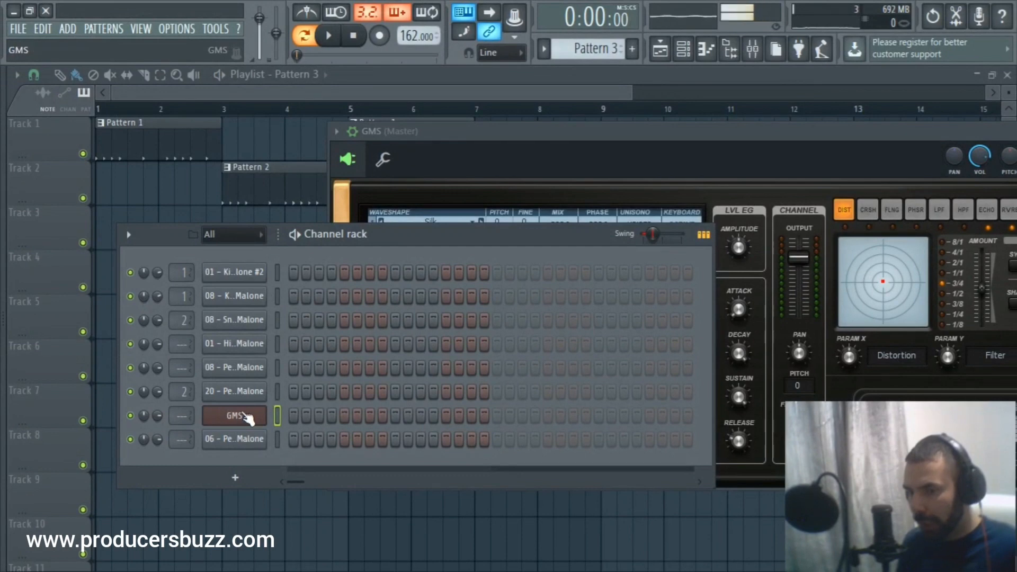
right_click(246, 417)
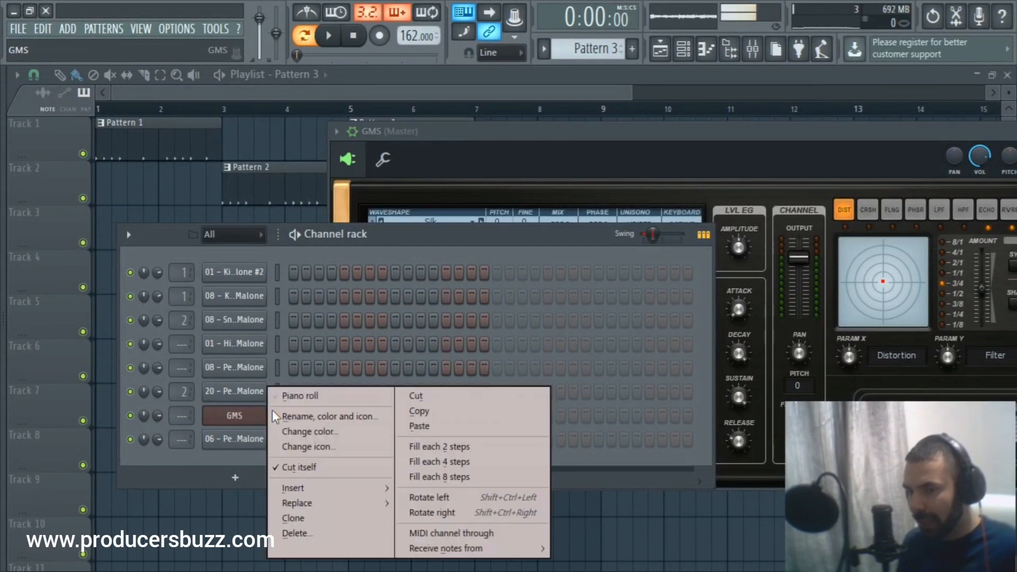
click(308, 397)
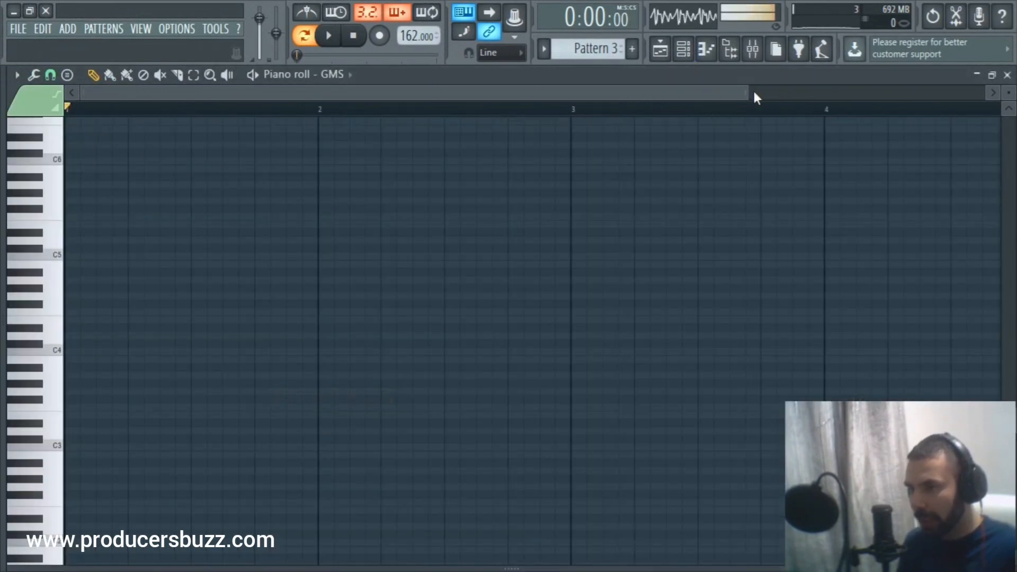
Try a D#4, F4 and A#4 chord at the start of bar 1 and delete it again
scroll(755, 97, down, 2)
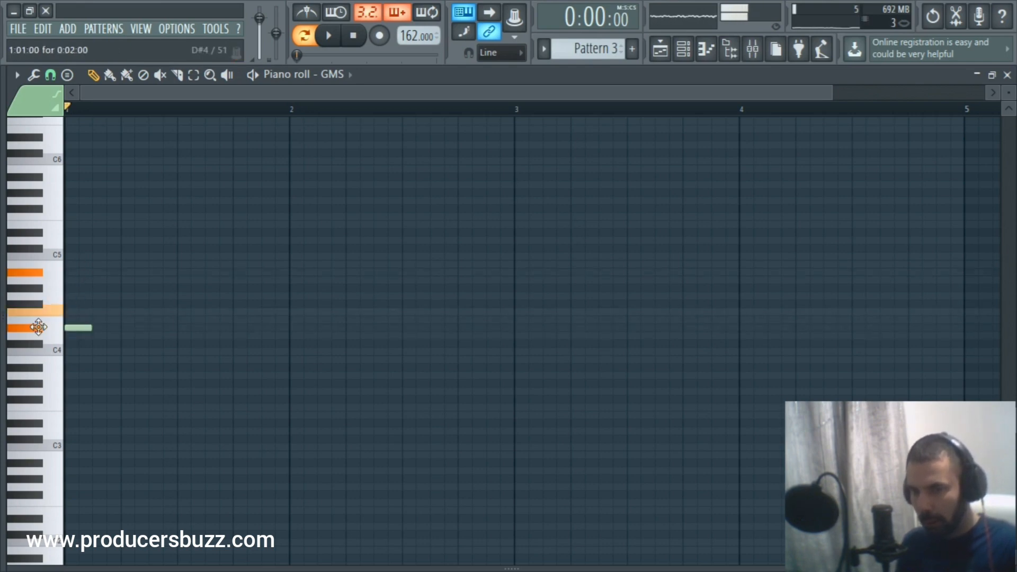
click(85, 312)
click(74, 272)
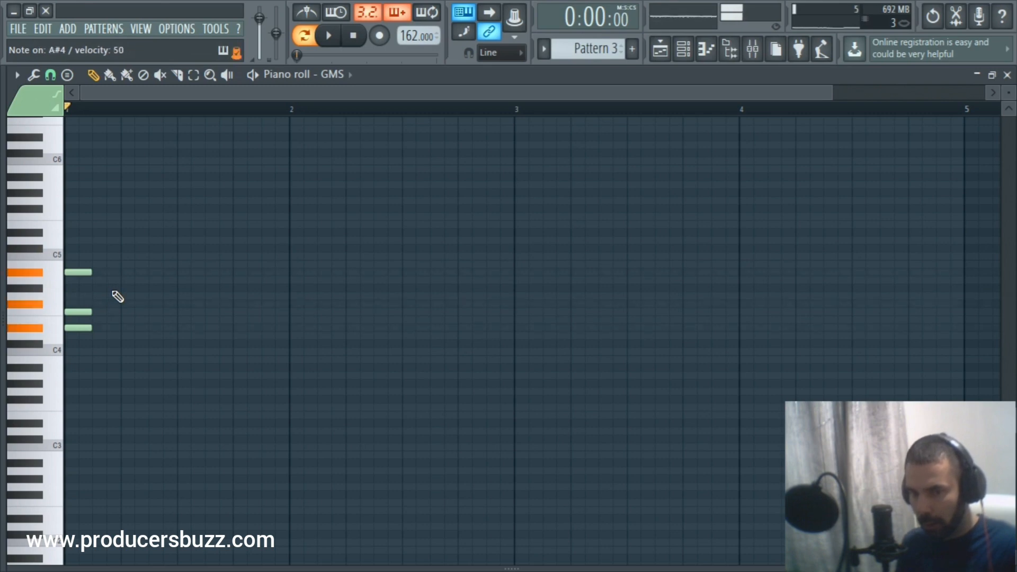
right_click(91, 272)
right_click(87, 312)
right_click(84, 328)
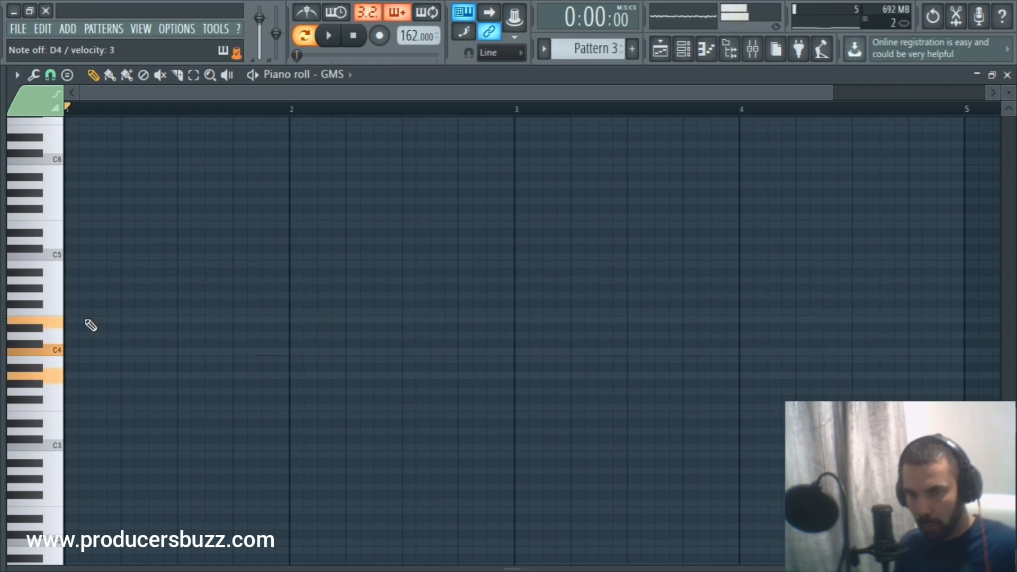
Draw an A3, C4 and E4 chord at the start of bar 1 and reveal the velocity lane below the notes
click(88, 320)
click(82, 351)
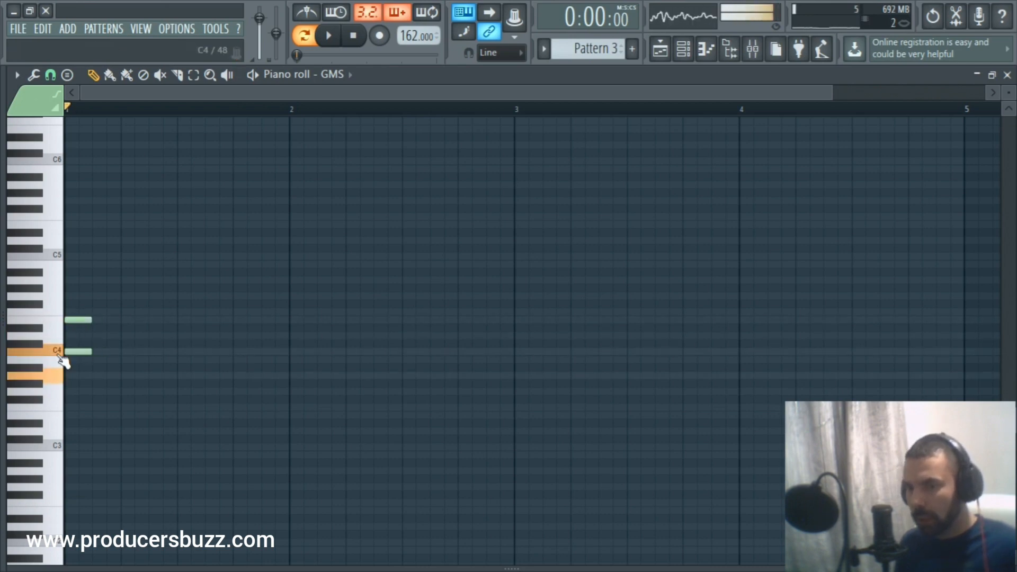
click(75, 376)
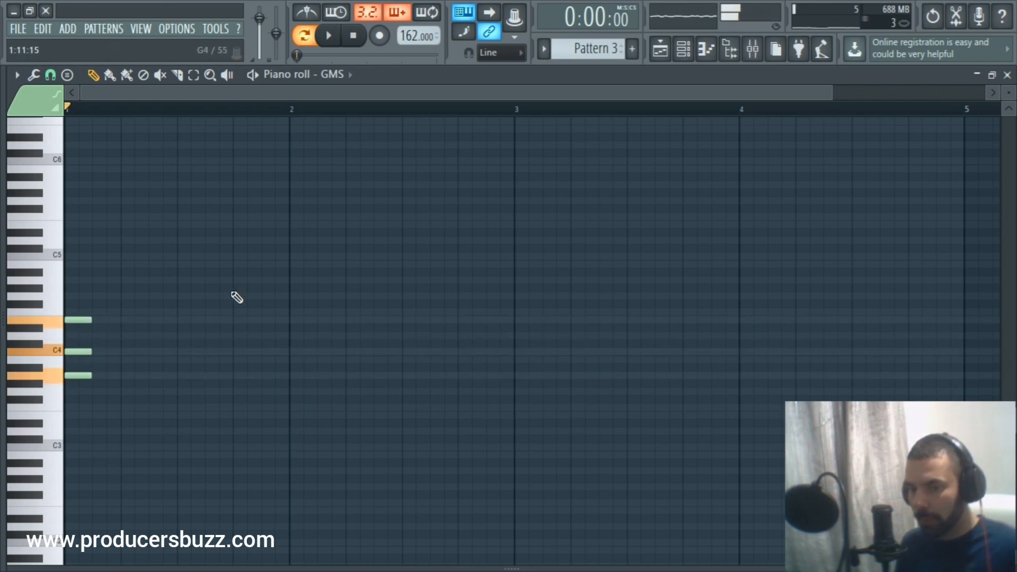
drag(613, 562, 395, 487)
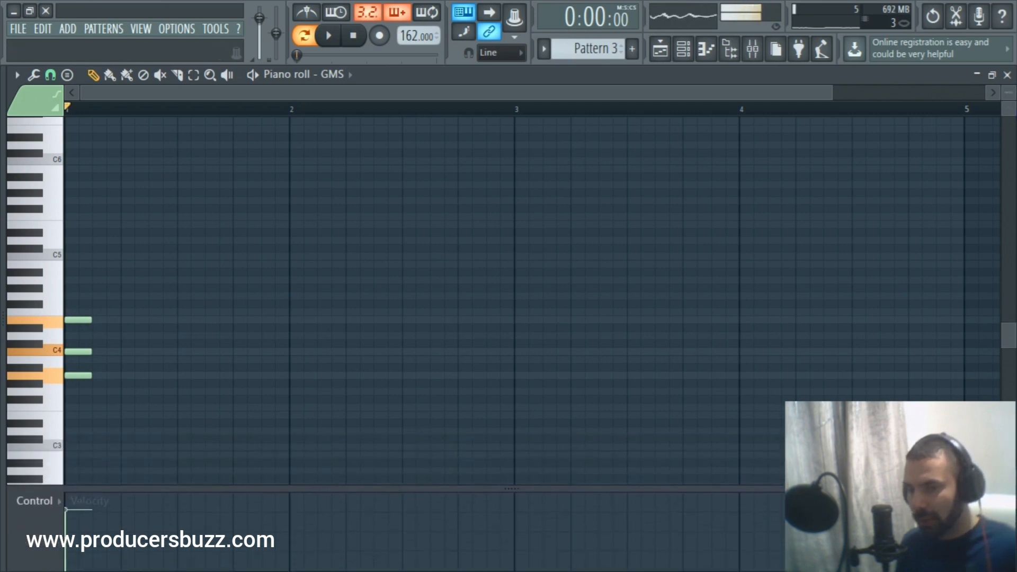
drag(1009, 92, 1009, 103)
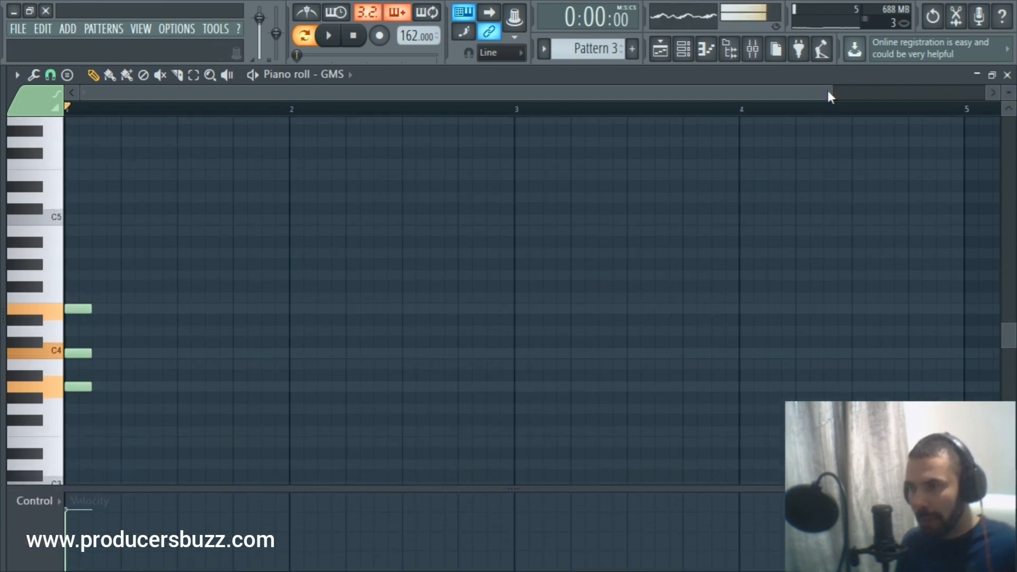
drag(829, 96, 872, 101)
Try repeating the A3, C4 and E4 chord on step 5 of bar 1 and delete it again
click(120, 309)
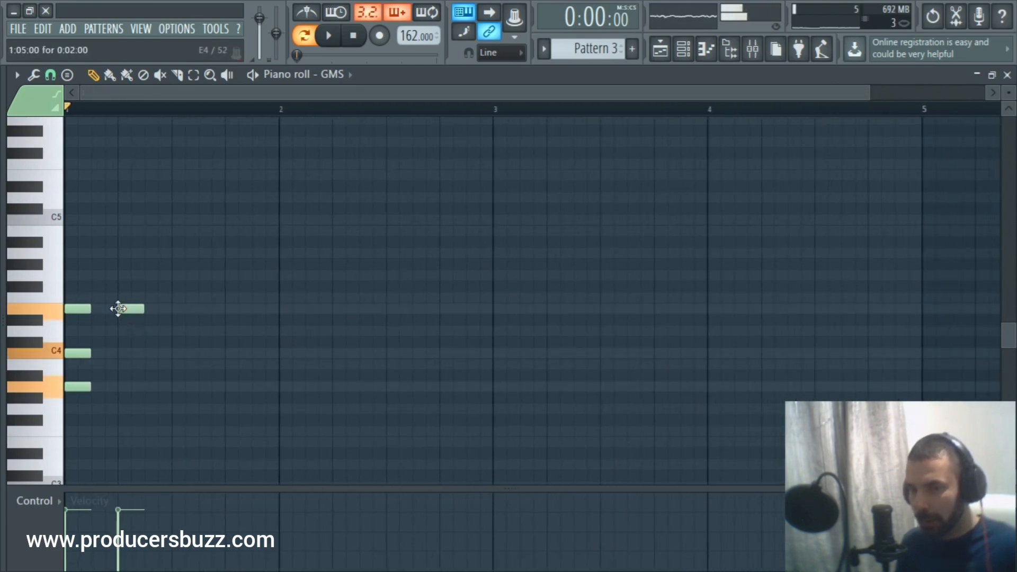
click(122, 353)
click(125, 383)
right_click(126, 384)
right_click(130, 354)
right_click(139, 309)
Repeat the A3, C4 and E4 chord on step 7 of bar 1 and play the pattern
click(147, 309)
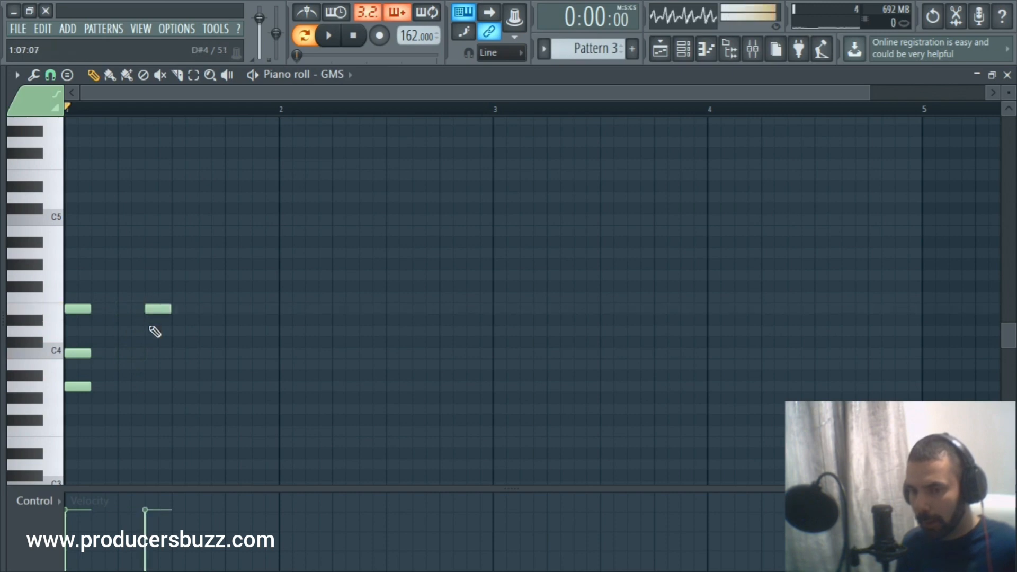
click(146, 353)
click(146, 387)
click(326, 36)
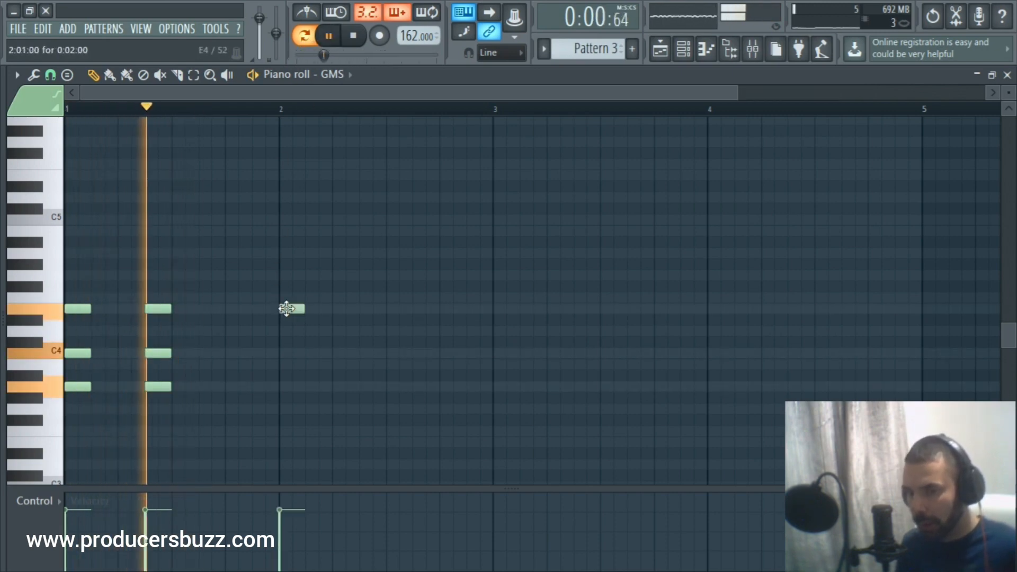
Add the same A3, C4 and E4 chord at the start of bar 2 and on step 7 of bar 2
click(289, 309)
click(285, 353)
click(284, 387)
key(space)
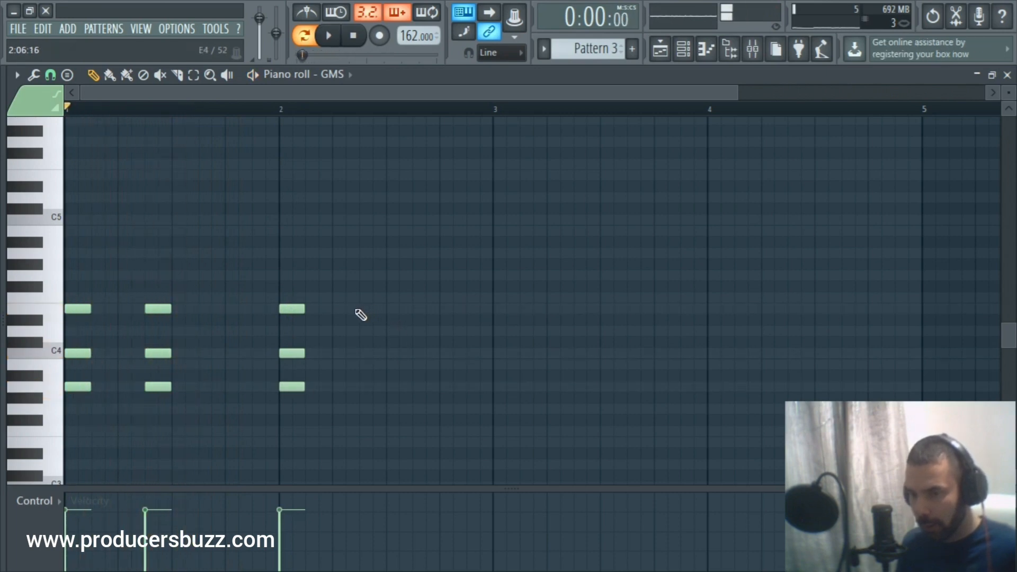
click(361, 309)
click(362, 353)
click(360, 387)
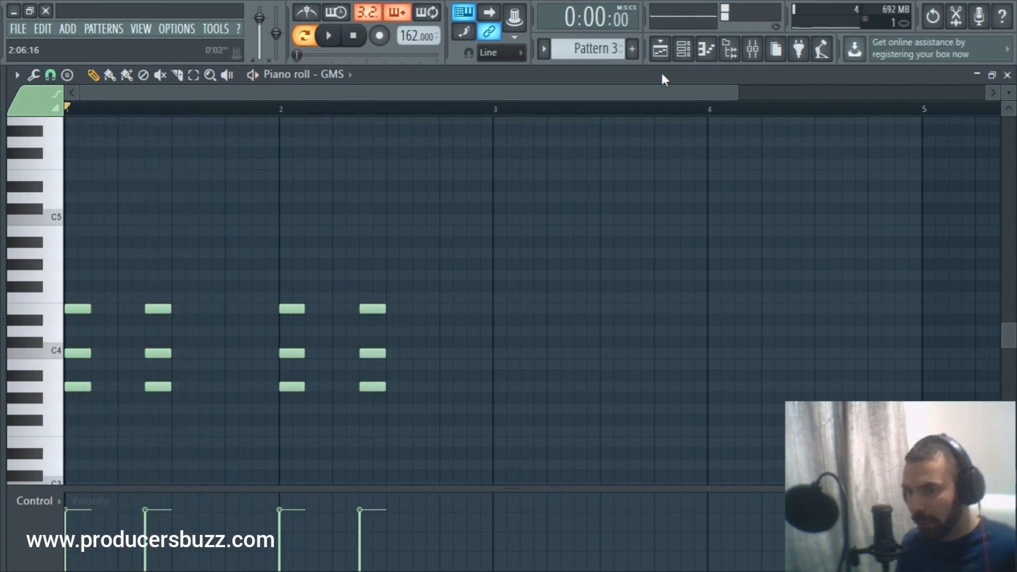
drag(740, 91, 775, 93)
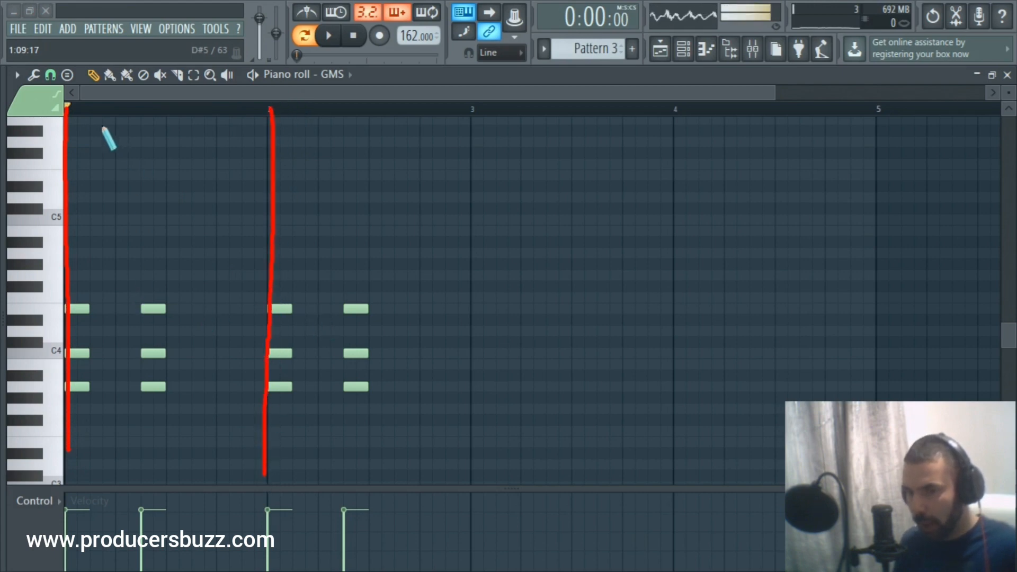
drag(473, 149, 475, 443)
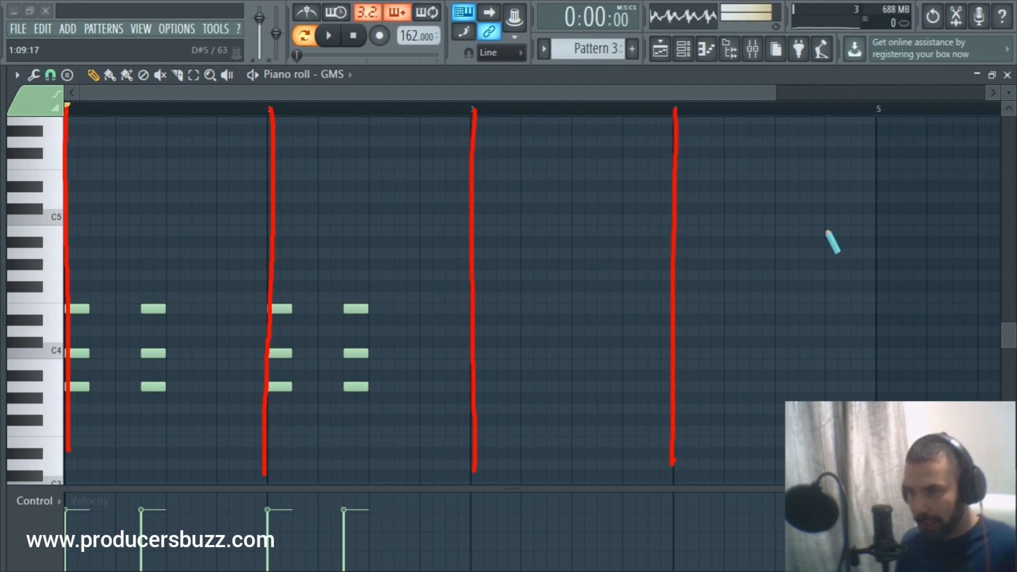
drag(875, 118, 881, 360)
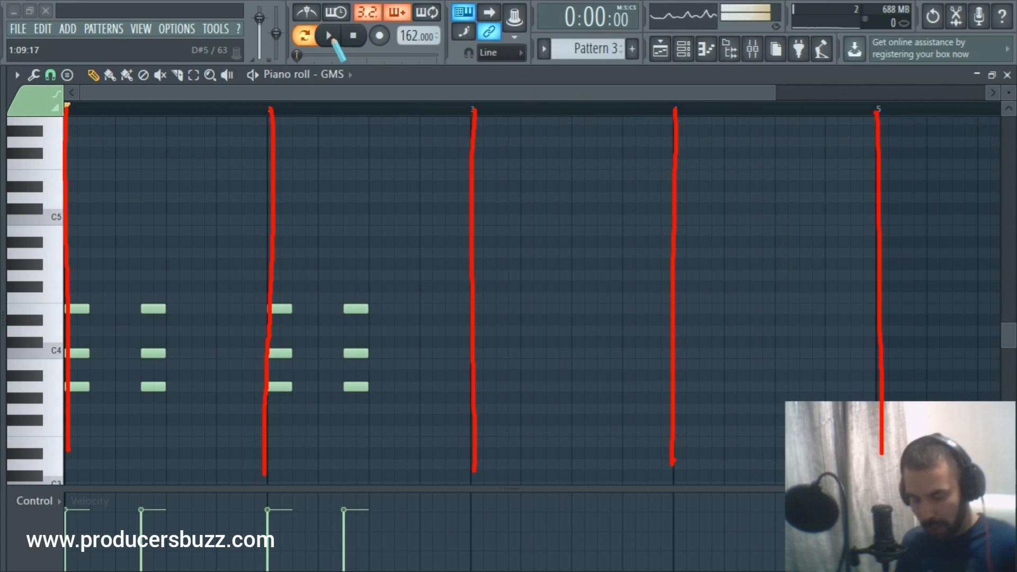
right_click(339, 133)
click(389, 143)
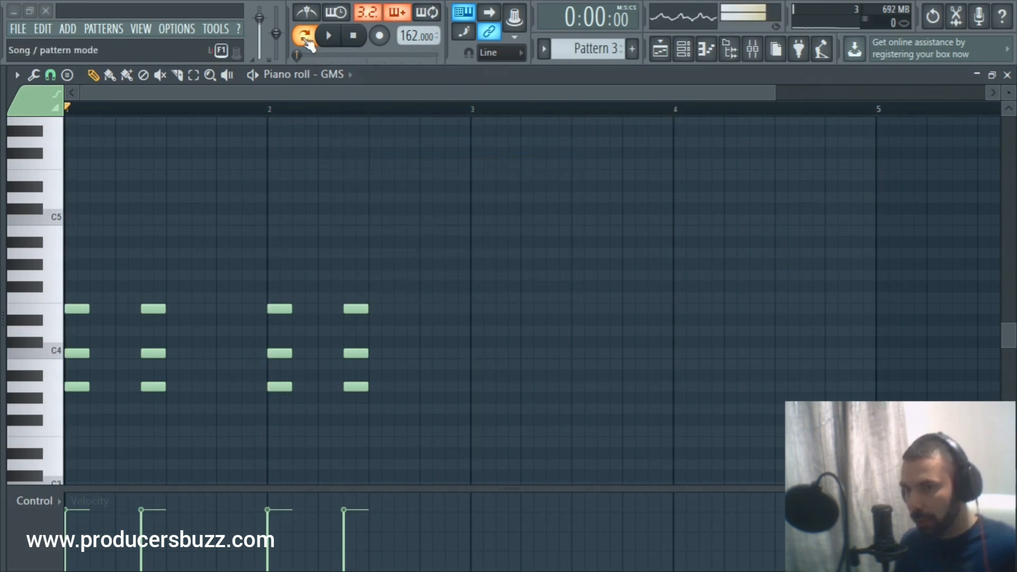
click(355, 40)
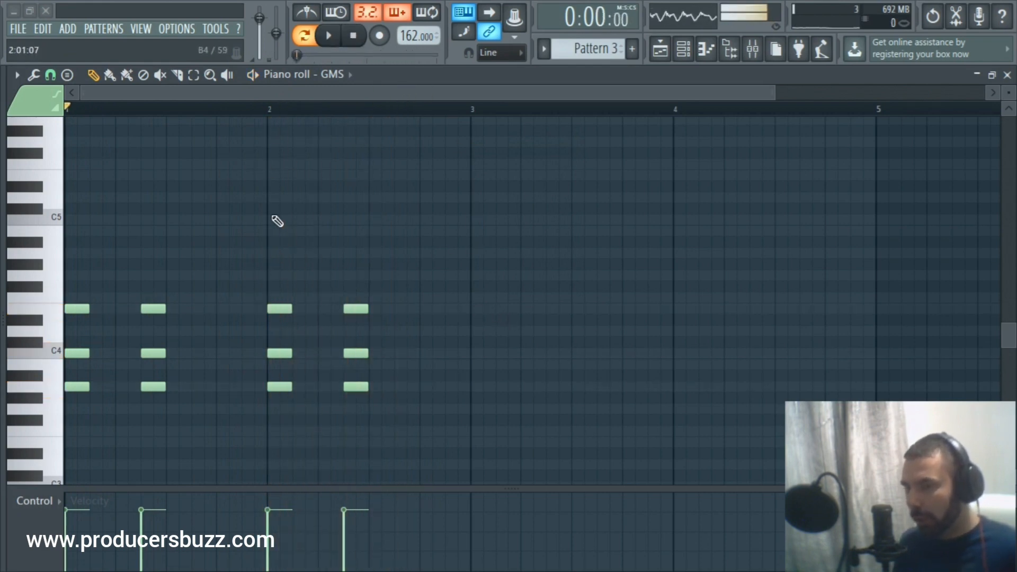
drag(277, 313, 258, 317)
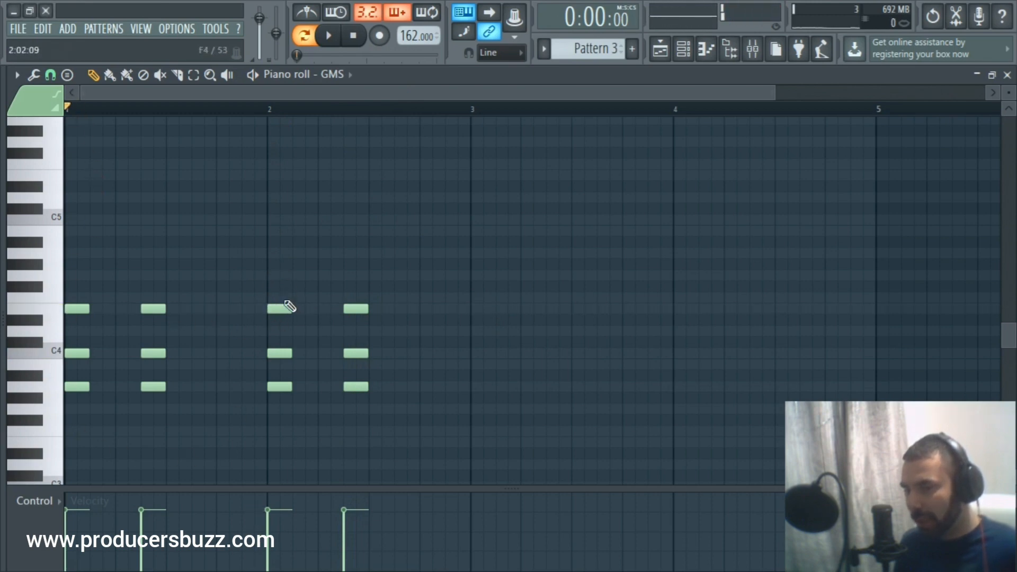
mouse_move(290, 307)
mouse_down()
mouse_move(322, 311)
mouse_move(271, 314)
mouse_up()
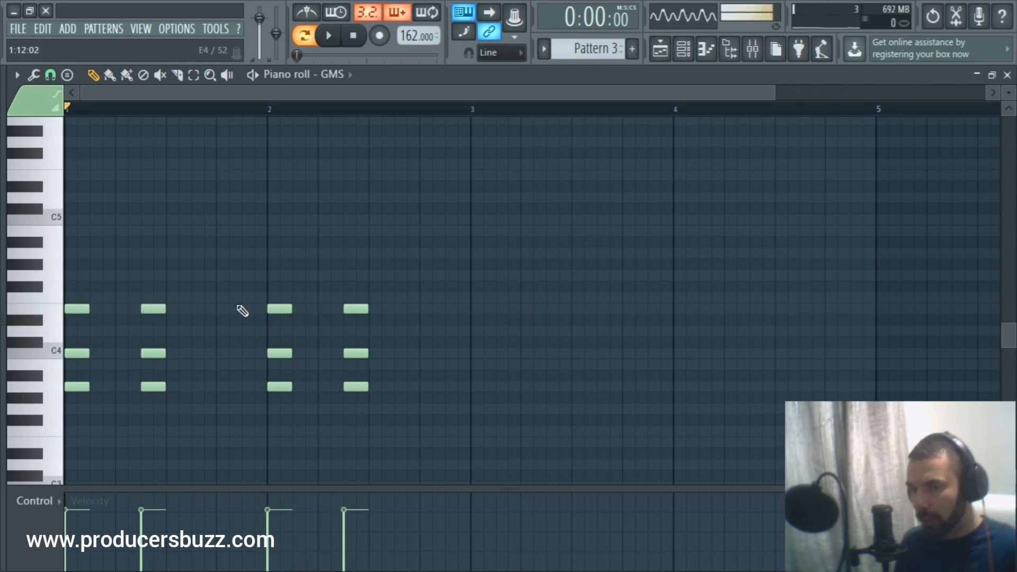
click(276, 311)
click(351, 311)
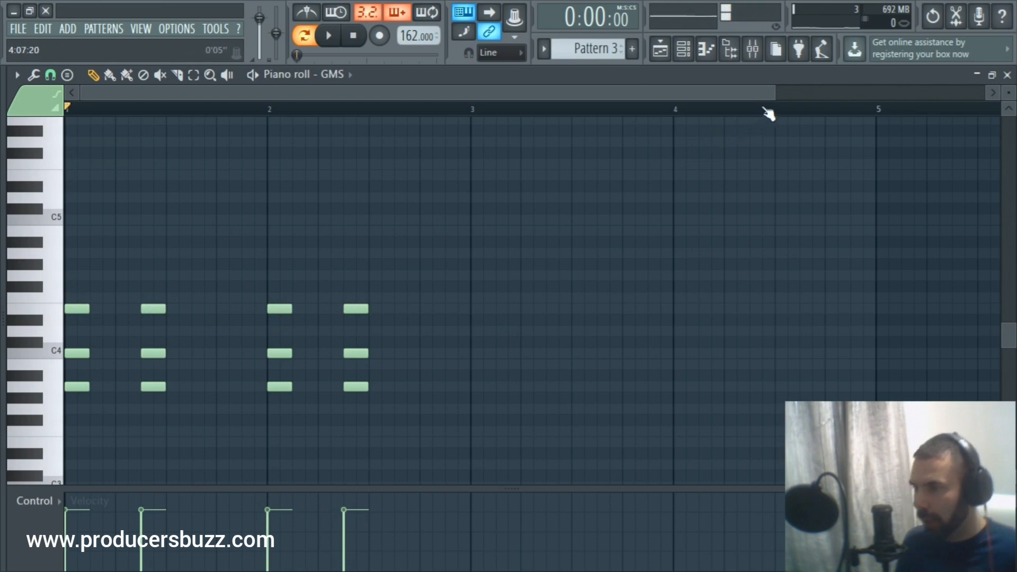
Play Pattern 3 and draw a B3, D4 and G4 chord at the start of bar 3
drag(776, 94, 840, 95)
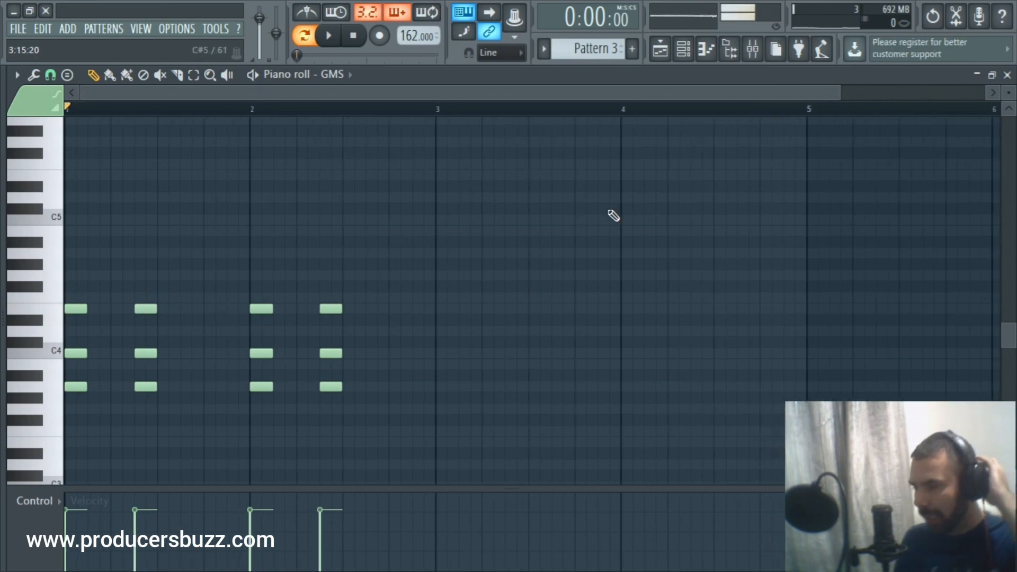
key(space)
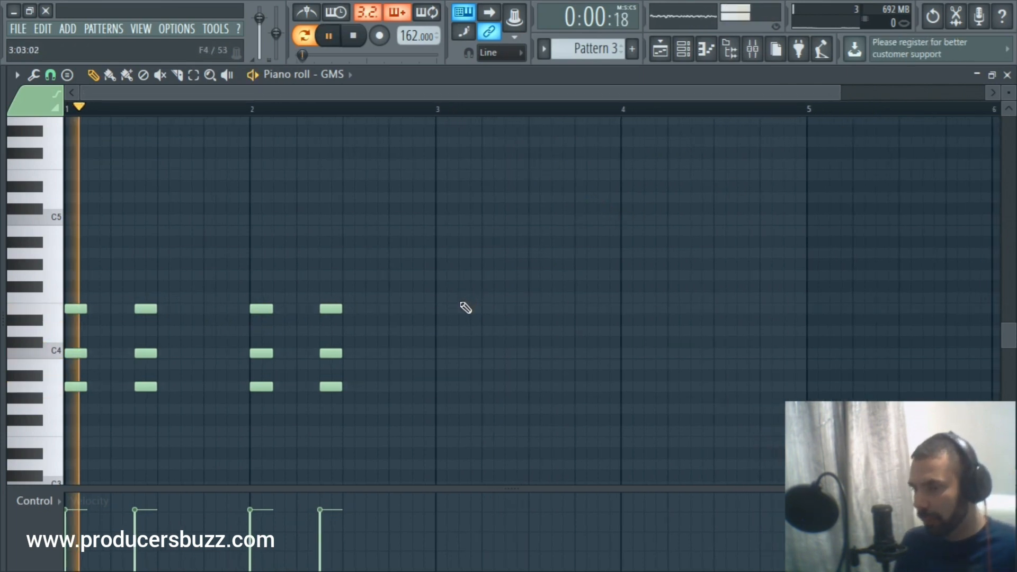
click(443, 276)
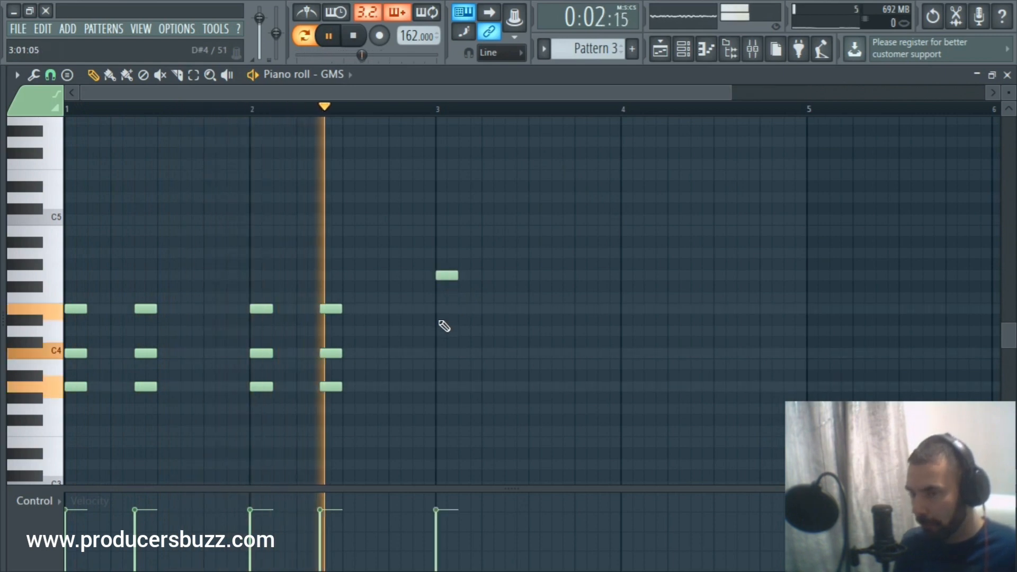
click(443, 331)
click(445, 365)
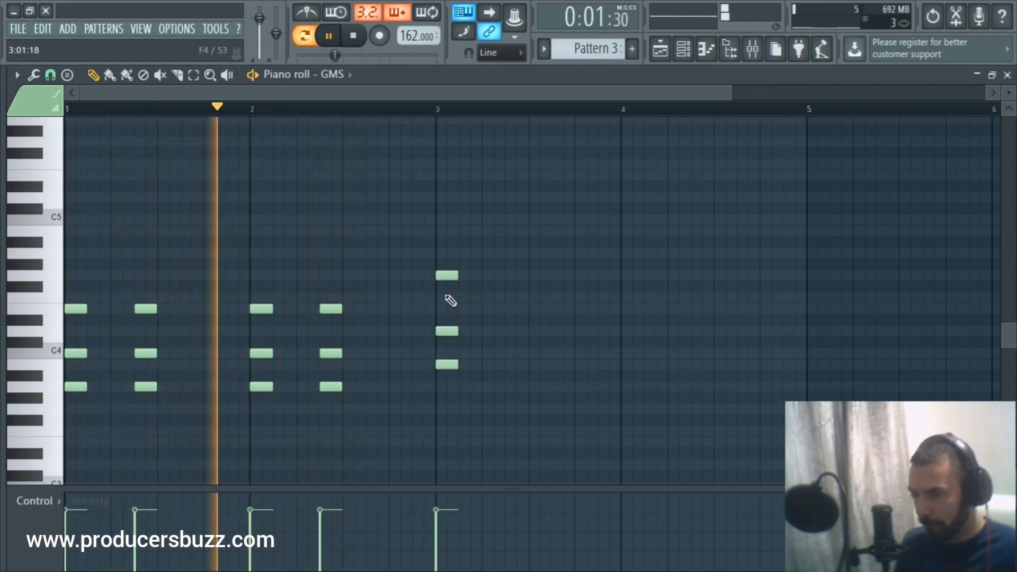
mouse_move(446, 276)
mouse_down()
mouse_move(448, 298)
mouse_move(448, 277)
mouse_up()
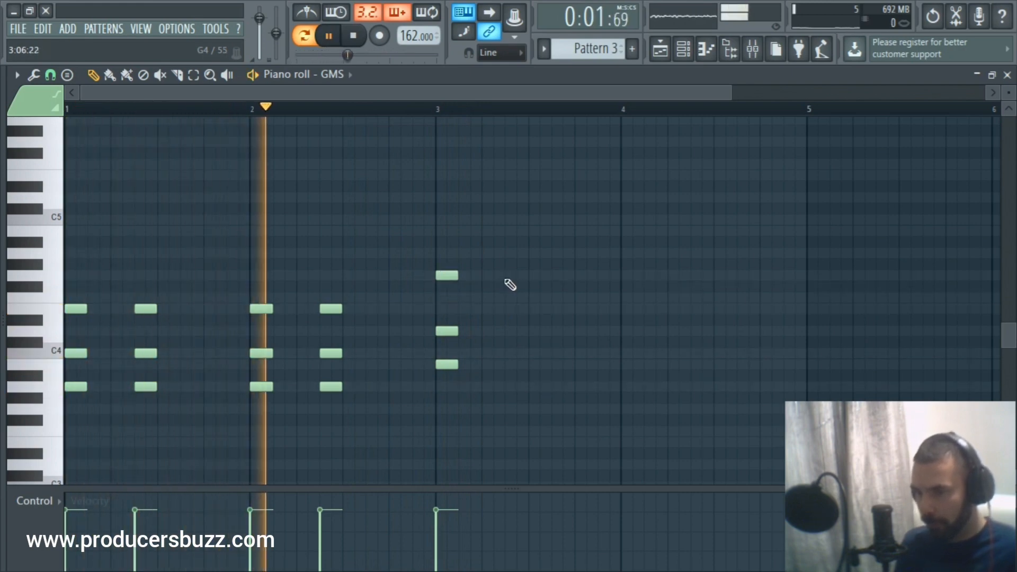
Repeat the B3, D4 and G4 chord on step 7 of bar 3, with all three notes aligned
click(509, 275)
click(507, 331)
click(505, 364)
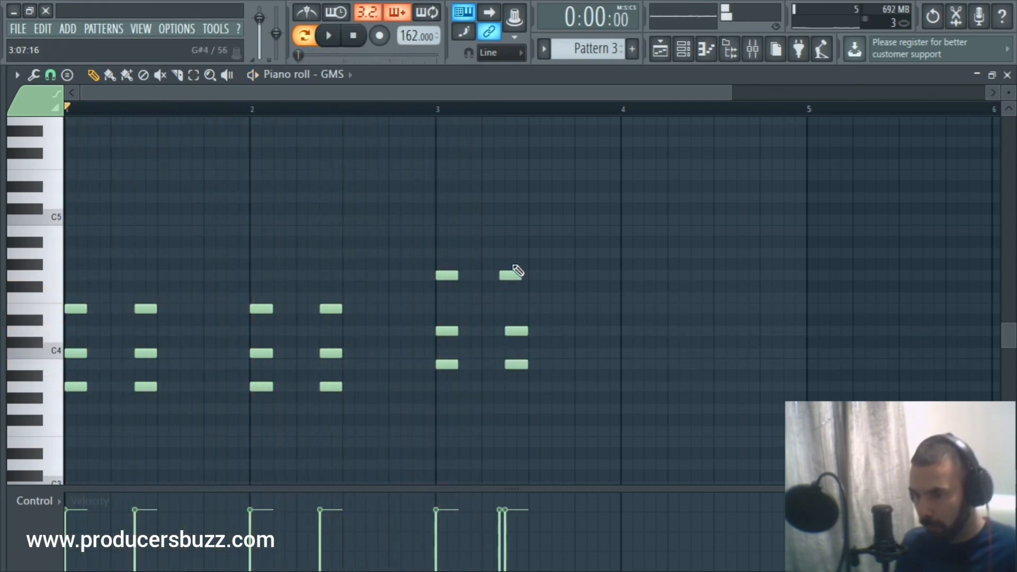
drag(513, 274, 517, 275)
Add the B3, D4 and G4 chord at the start of bar 4 and around step 7 of bar 4
click(622, 275)
click(624, 331)
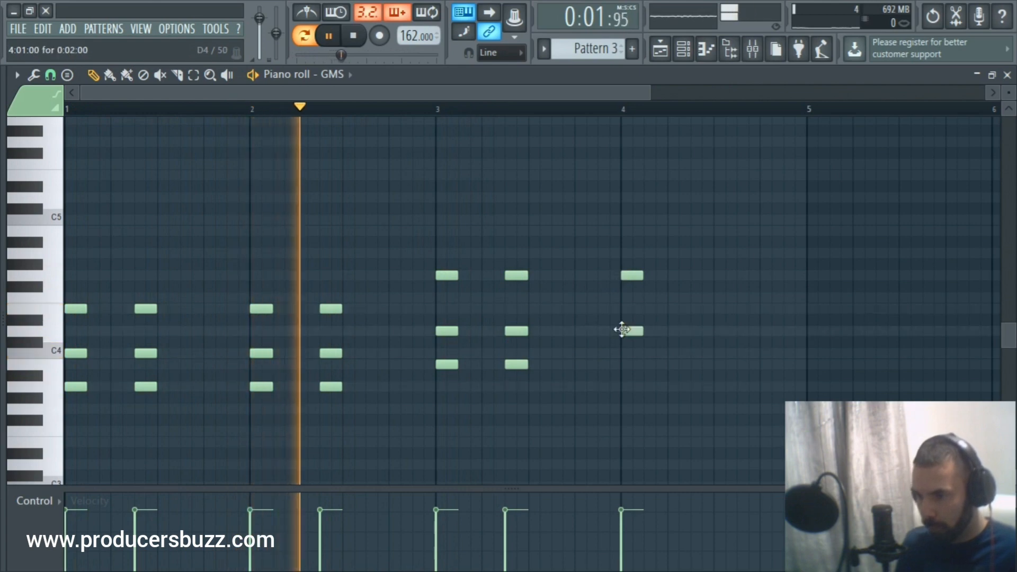
click(625, 364)
click(695, 364)
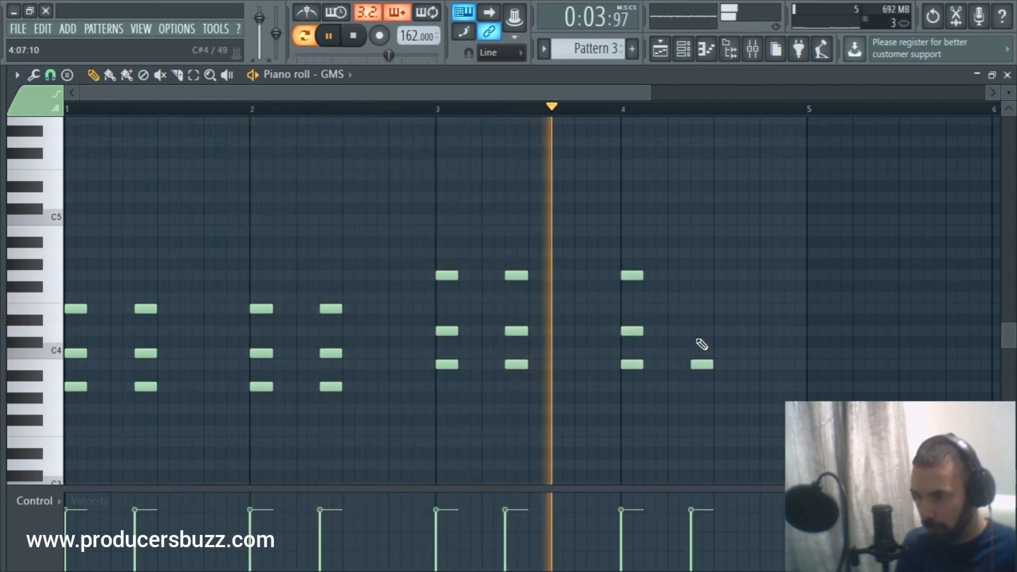
click(698, 331)
click(704, 275)
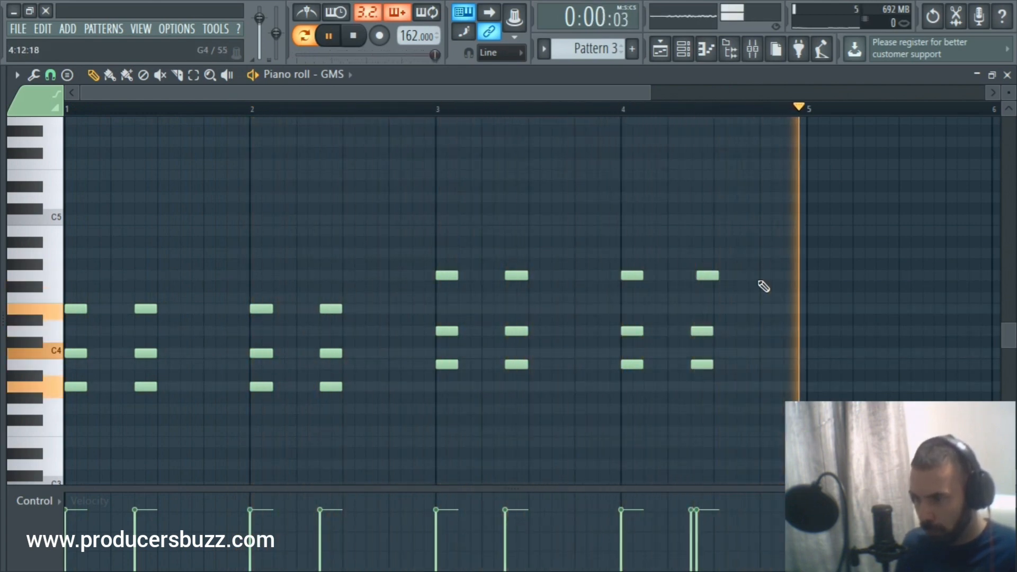
Add an A3, D4 and F4 chord on step 13 of bar 4 and align the preceding chord's G4 to step 7
drag(767, 277, 772, 303)
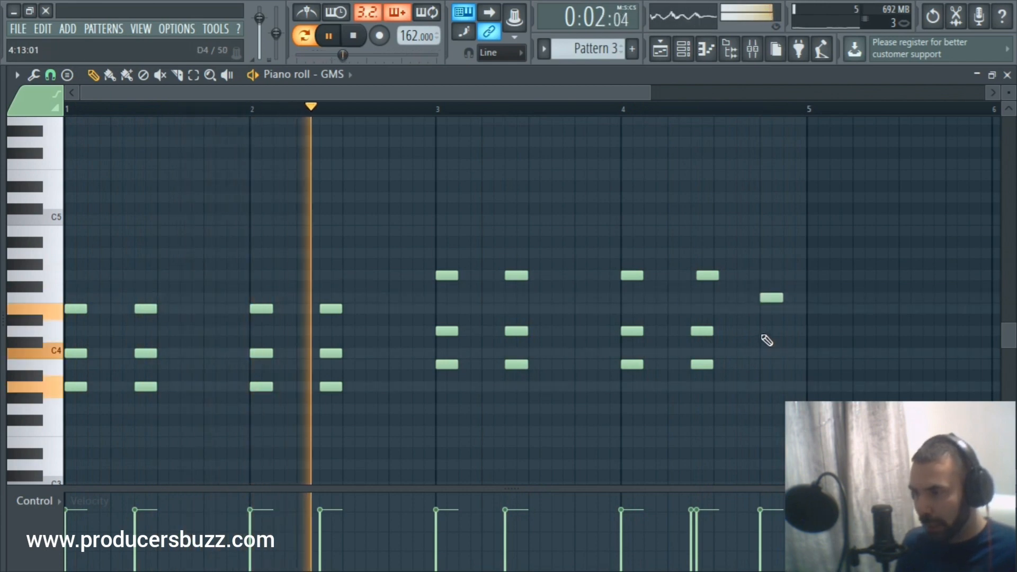
click(768, 331)
click(768, 387)
drag(708, 273, 703, 275)
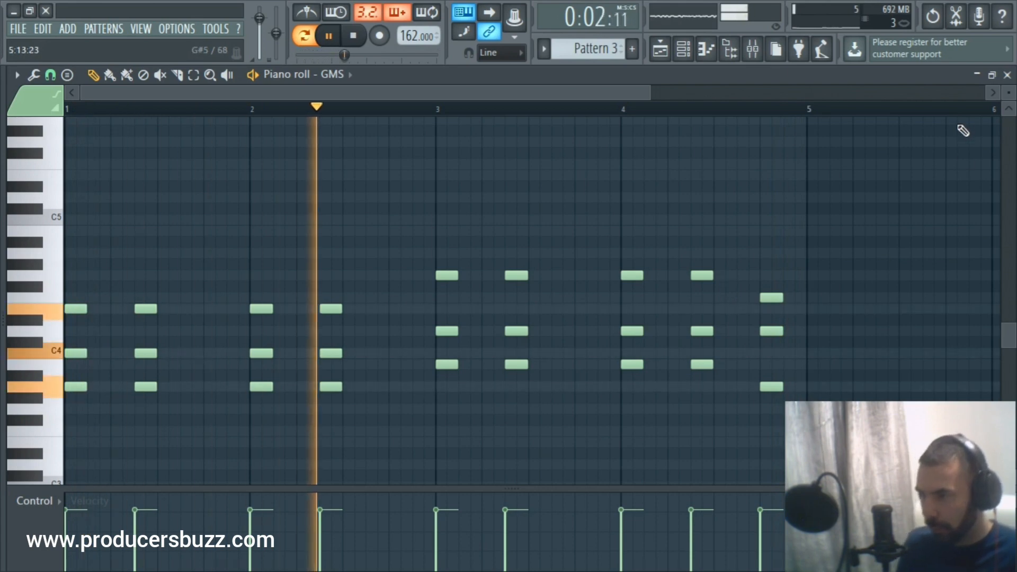
Place Pattern 3 on playlist Track 3 at bars 1 and 5 and play the arrangement in song mode
click(977, 75)
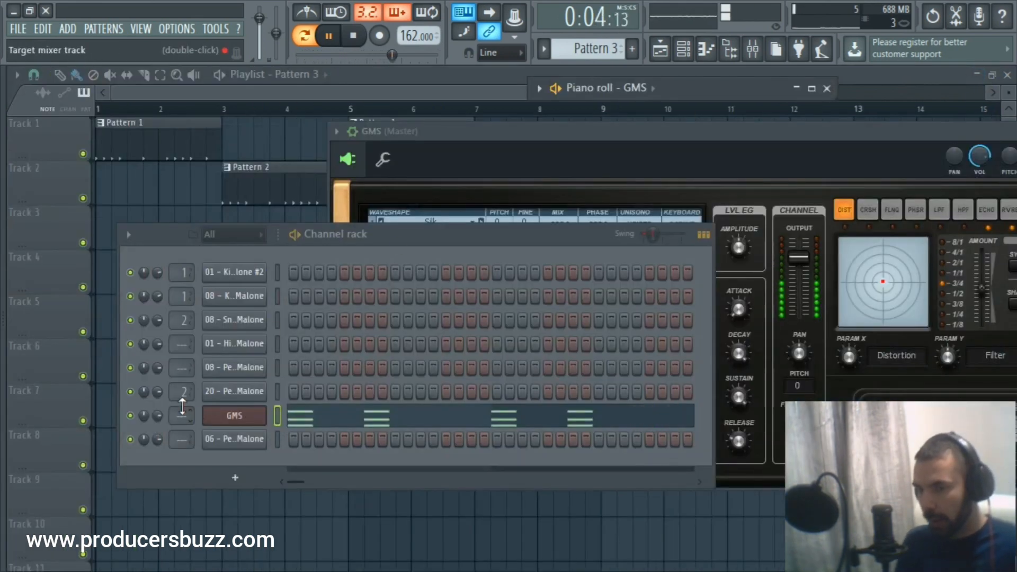
click(132, 216)
click(356, 229)
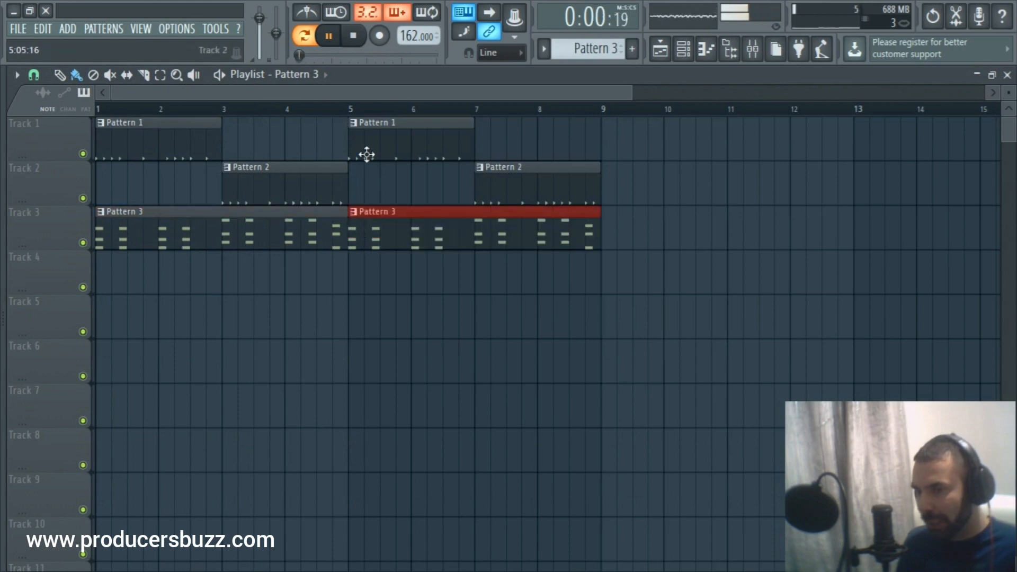
key(space)
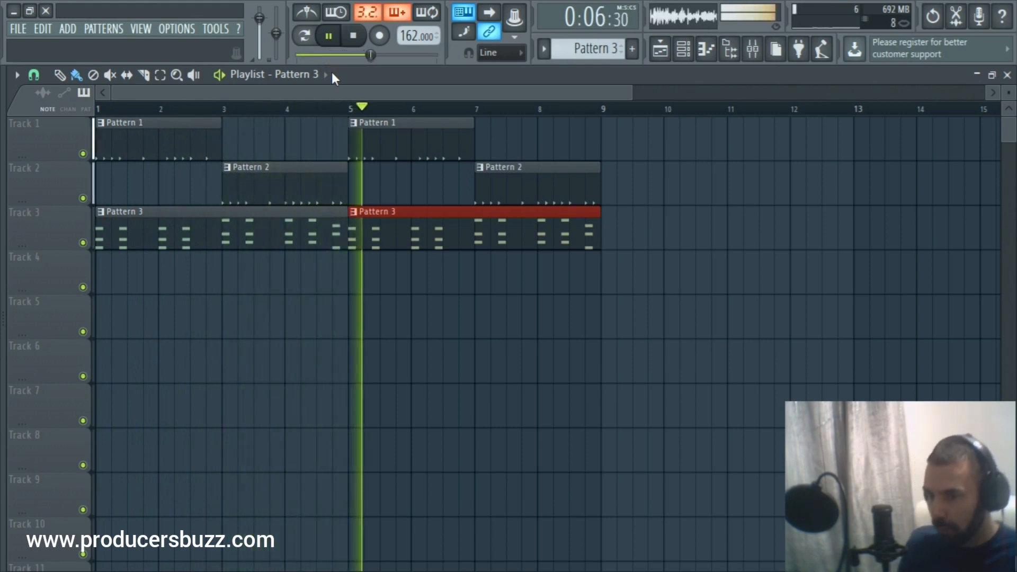
Select mixer insert 9 for the GMS synth and load Fruity parametric EQ 2 in its first effect slot
click(684, 49)
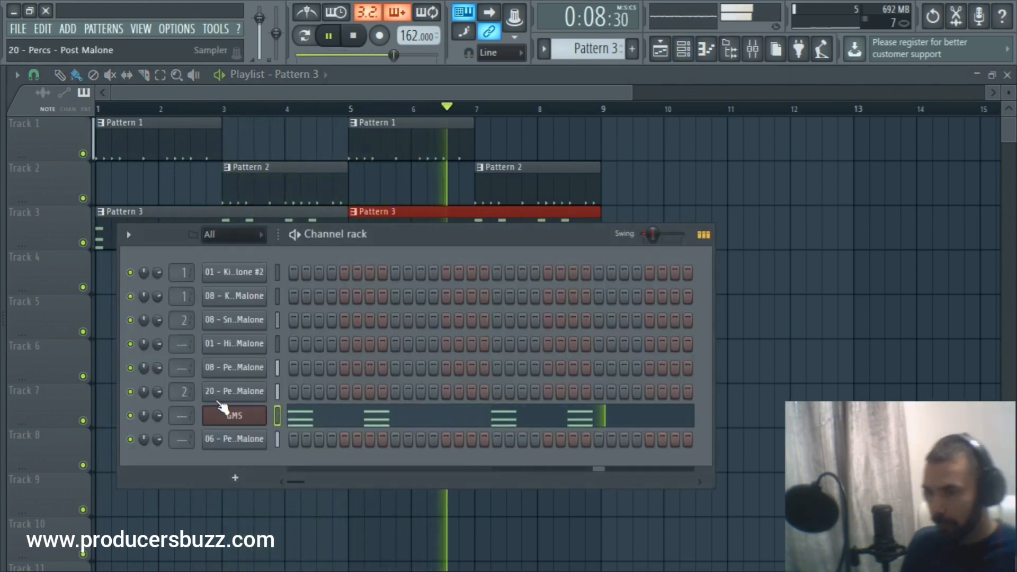
scroll(182, 416, up, 4)
click(181, 415)
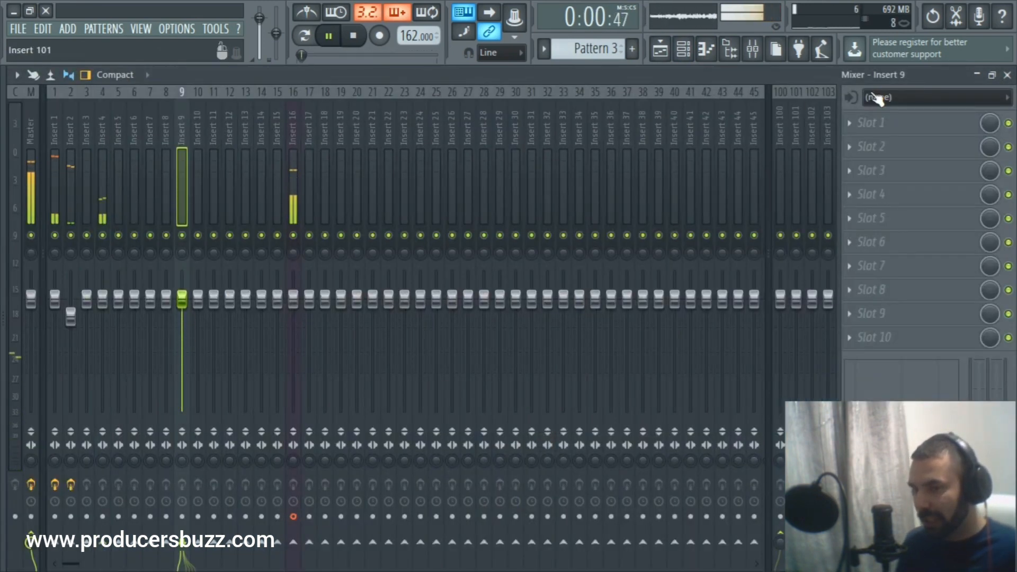
click(875, 123)
click(824, 517)
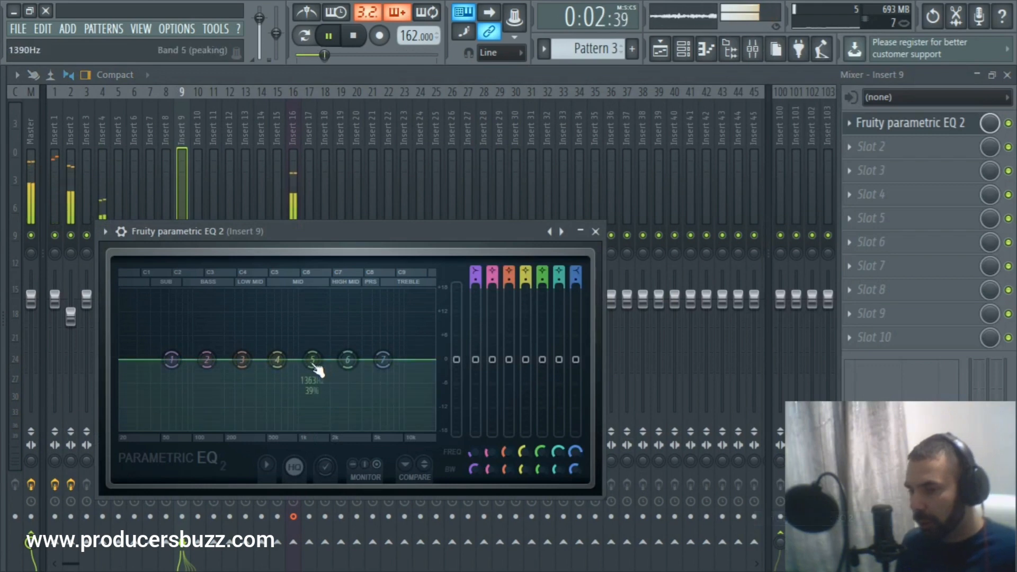
Shape the insert 9 EQ by boosting bands 4, 5 and 6 and slightly cutting bands 1, 2 and 7
drag(274, 359, 315, 343)
drag(284, 343, 348, 353)
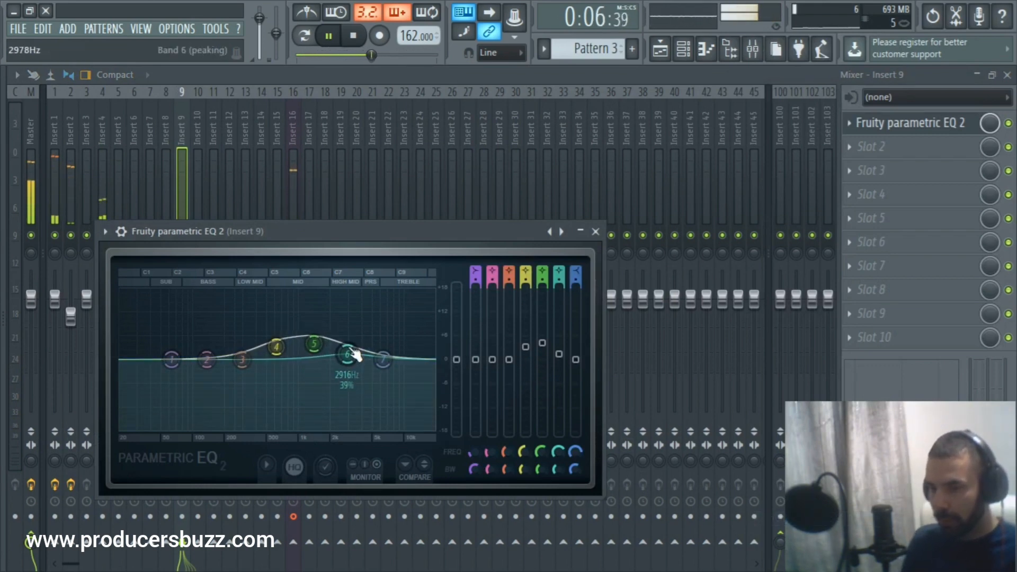
drag(278, 350, 278, 354)
drag(314, 344, 276, 356)
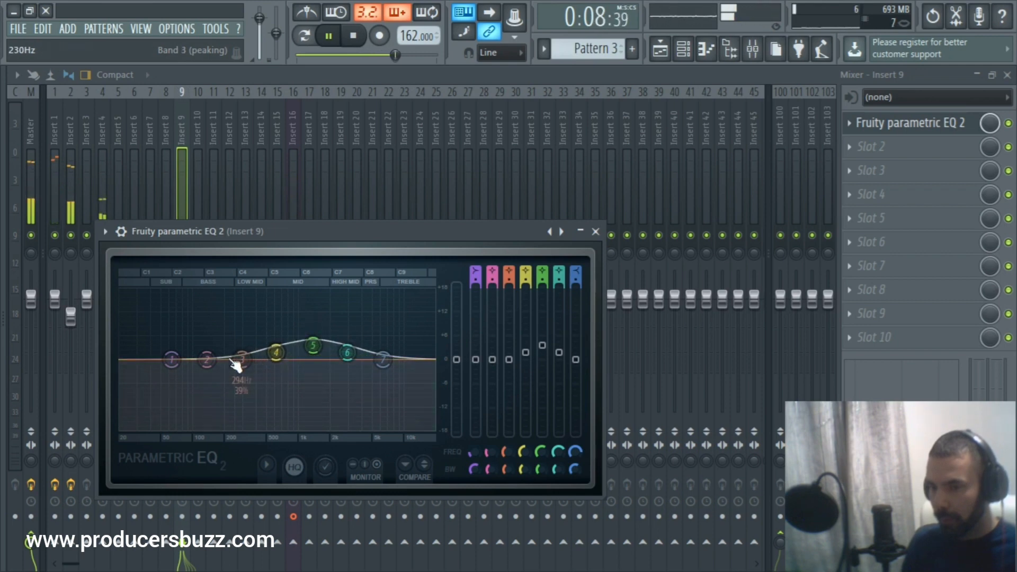
drag(207, 360, 174, 365)
drag(382, 361, 377, 369)
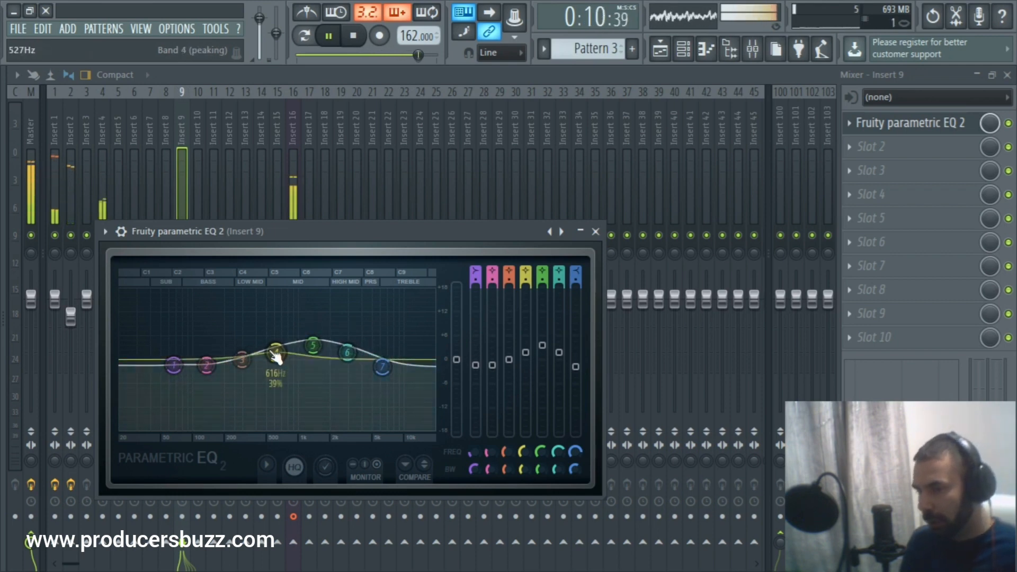
click(595, 231)
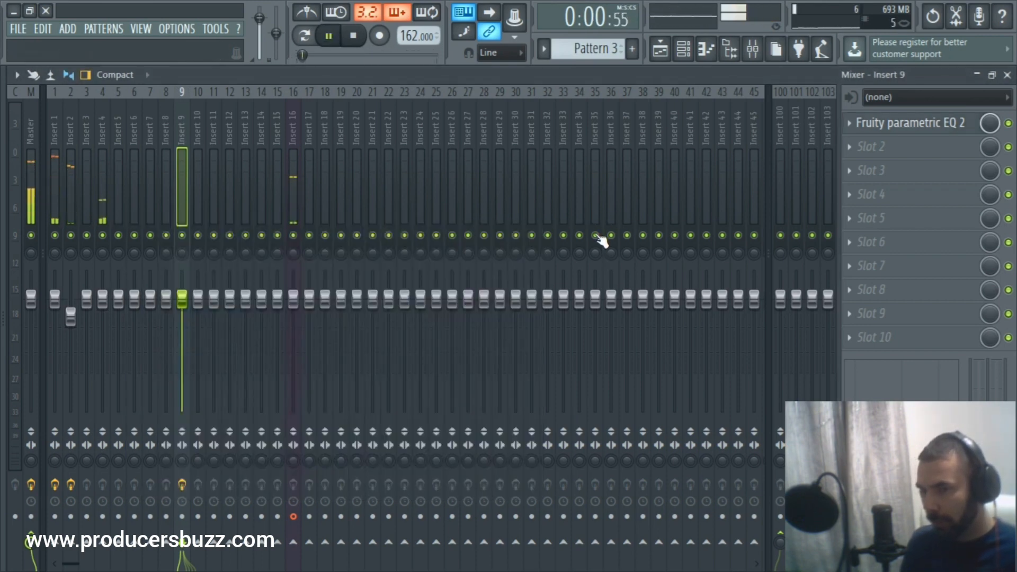
Route the GMS channel to mixer insert 9 and reopen that insert's Fruity parametric EQ 2
click(1008, 75)
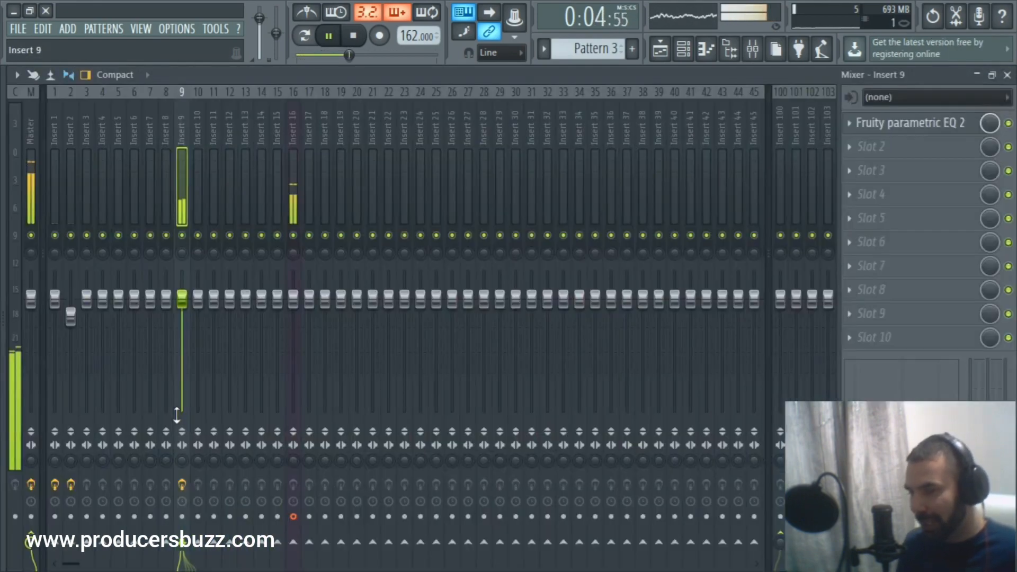
key(F9)
click(901, 123)
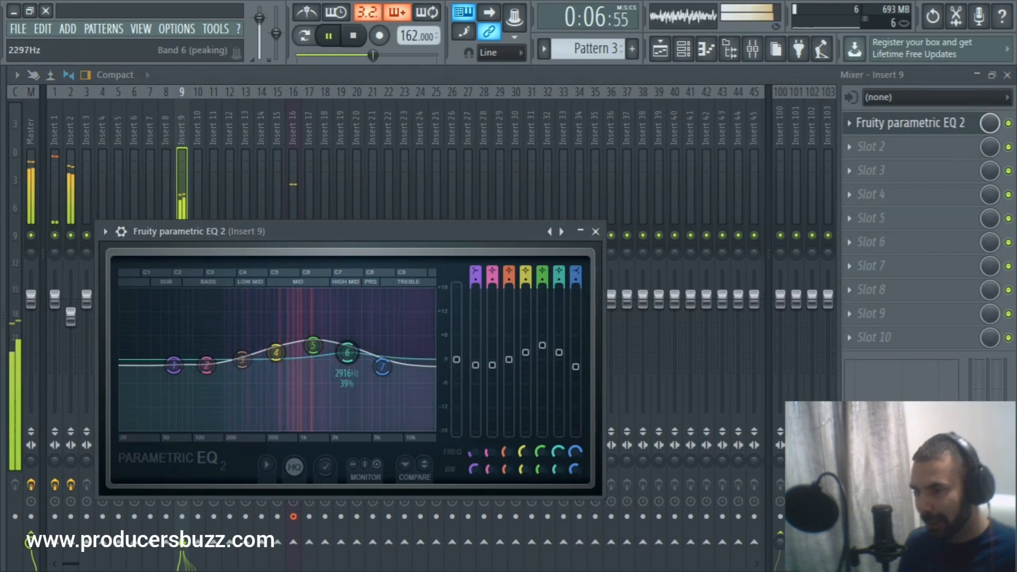
Refine the insert 9 EQ by raising band 3 and lowering bands 5, 6 and 7 slightly, and minimize it
drag(242, 360, 313, 352)
drag(382, 366, 383, 371)
drag(242, 364, 277, 352)
drag(348, 357, 347, 358)
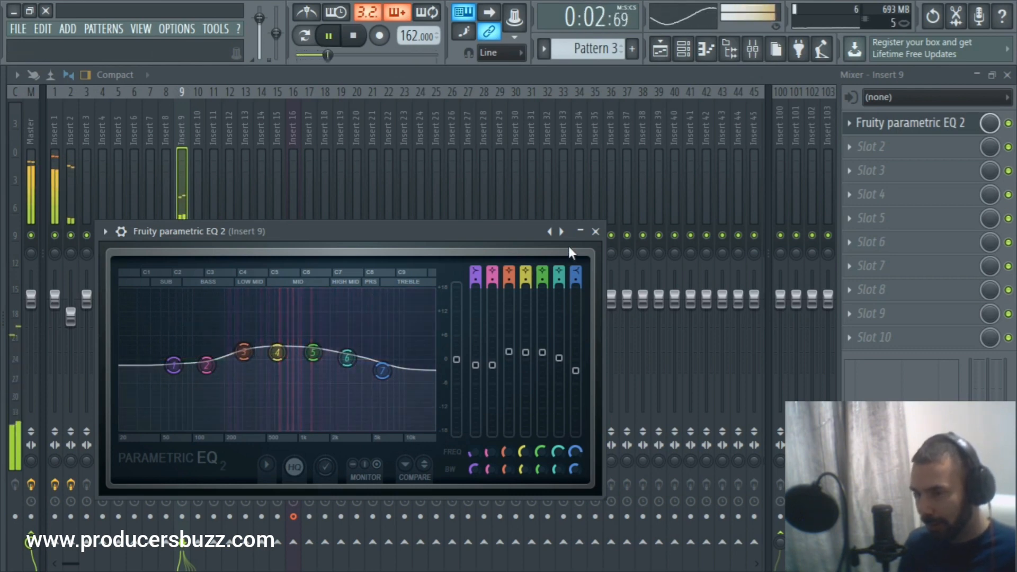
click(580, 231)
Add Fruity Stereo Shaper in slot 2 of insert 9 with its delay at 13.0 ms right, and lower the insert's volume slightly
click(912, 153)
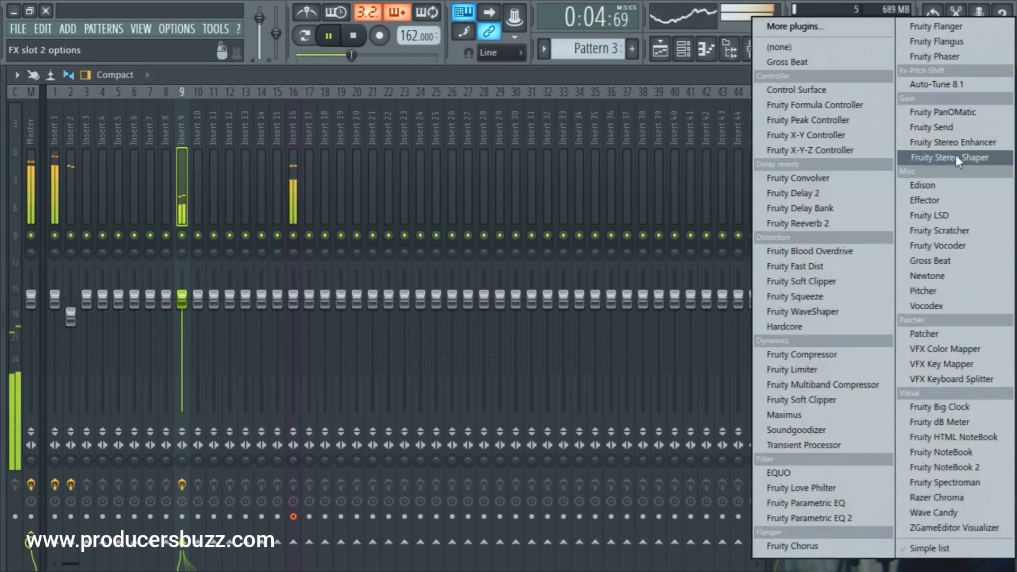
click(956, 155)
drag(307, 342, 307, 331)
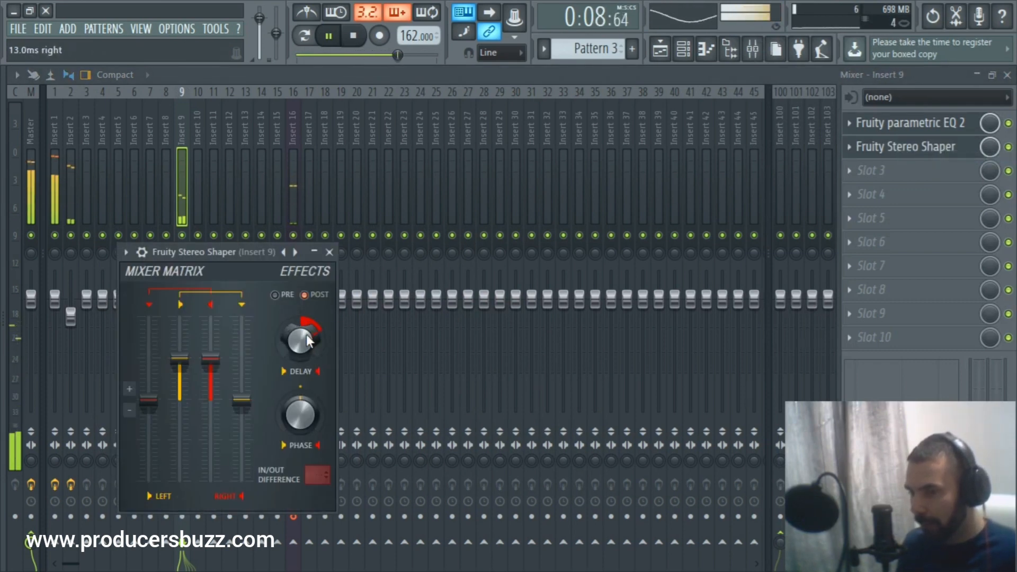
click(314, 252)
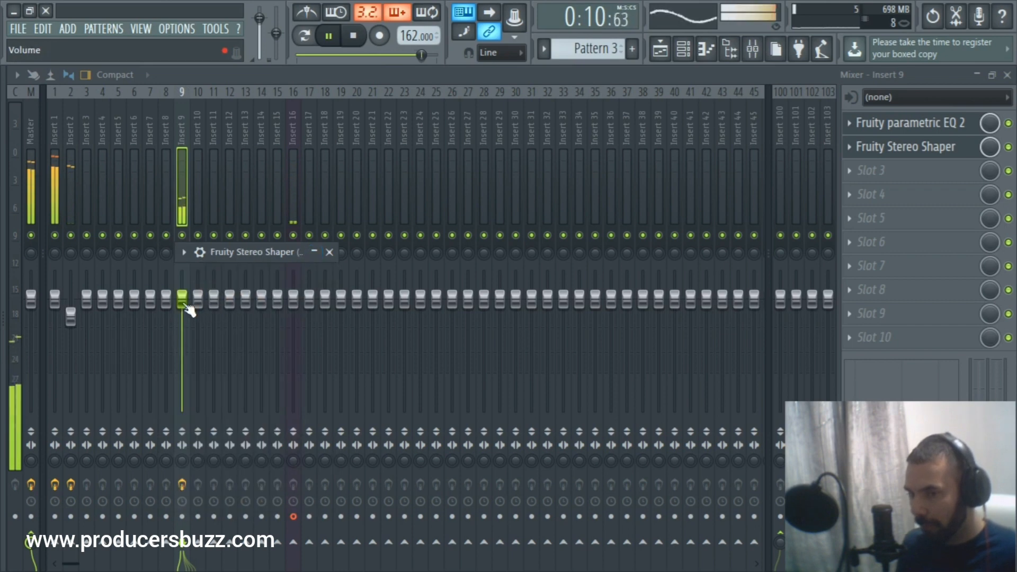
drag(185, 306, 183, 313)
click(978, 75)
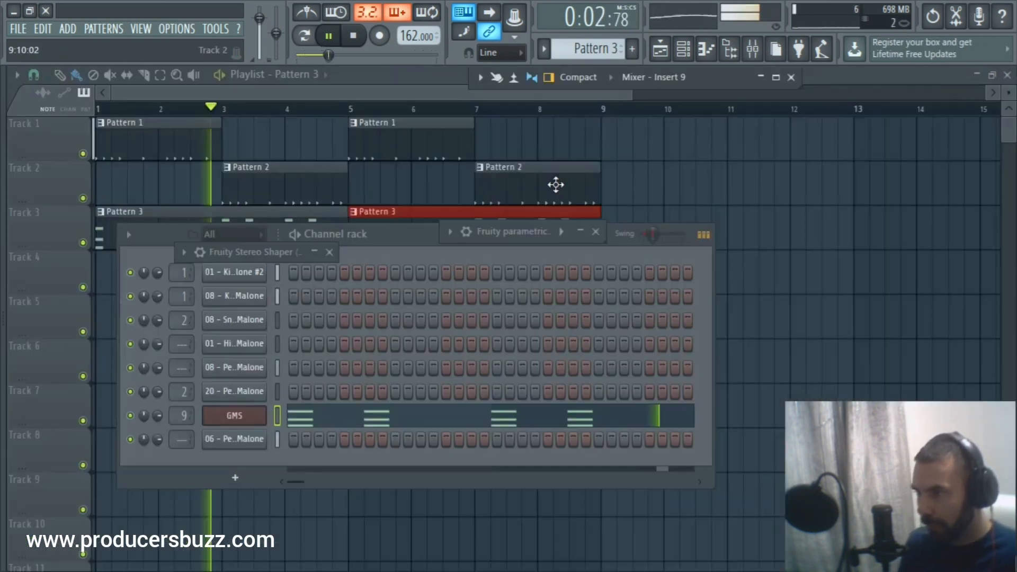
Stop the song playback and clone the GMS channel in the channel rack
click(444, 93)
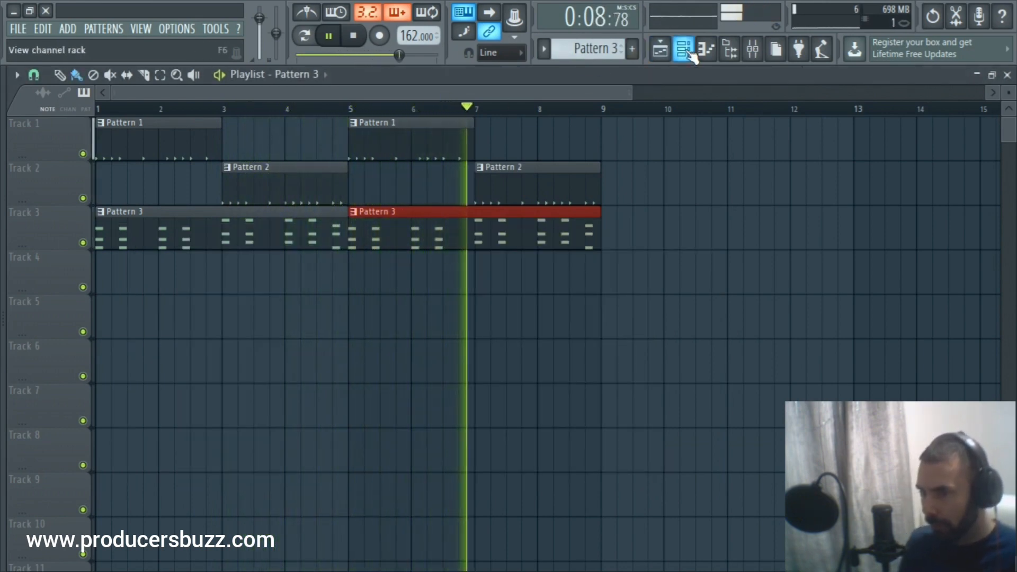
scroll(643, 85, up, 1)
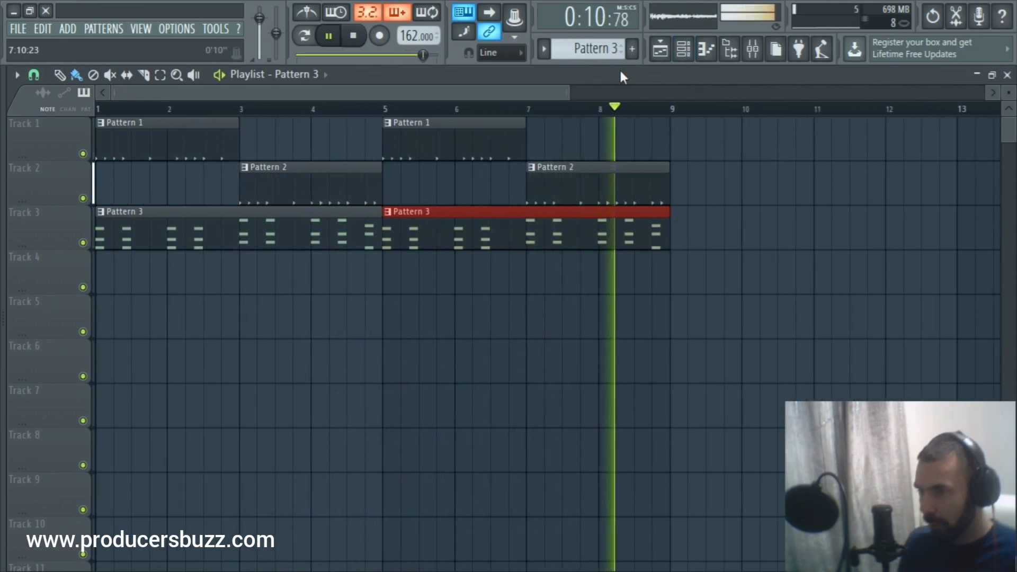
click(684, 49)
key(space)
right_click(235, 415)
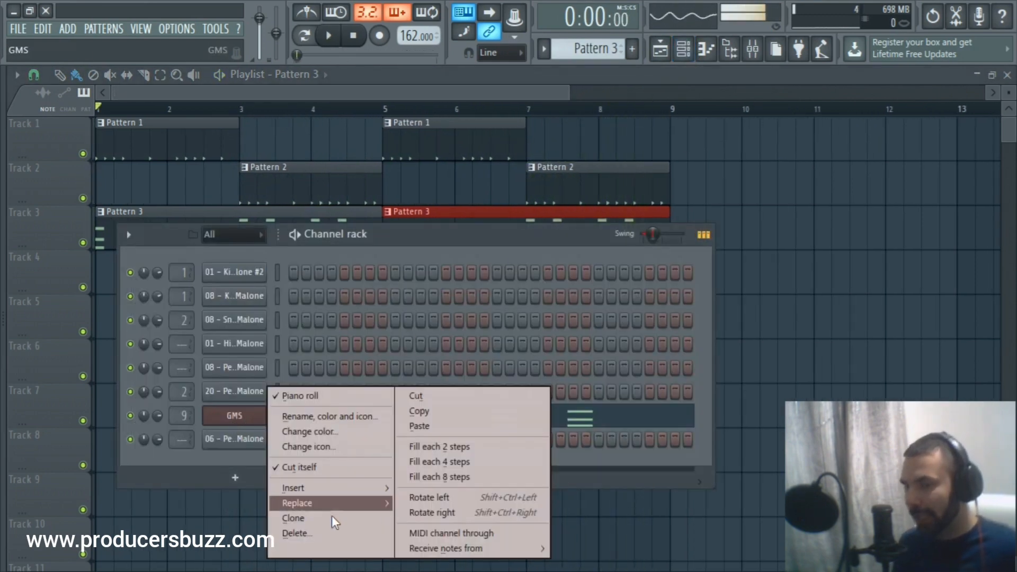
click(329, 518)
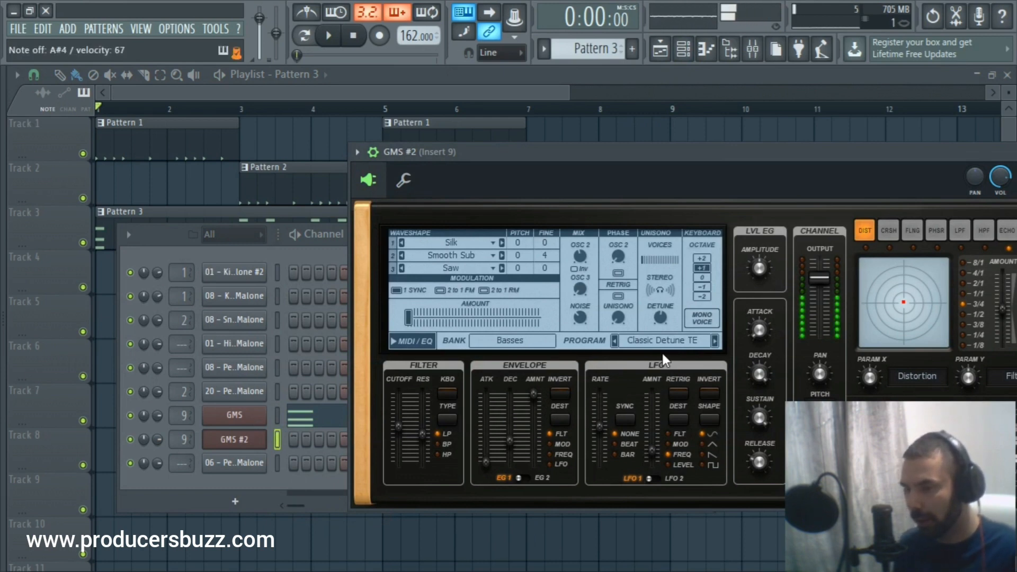
Open the cloned GMS's preset library at the Leads & Synths bank and audition presets from Buzz Saw TE to Cosmic Seans LS
click(715, 340)
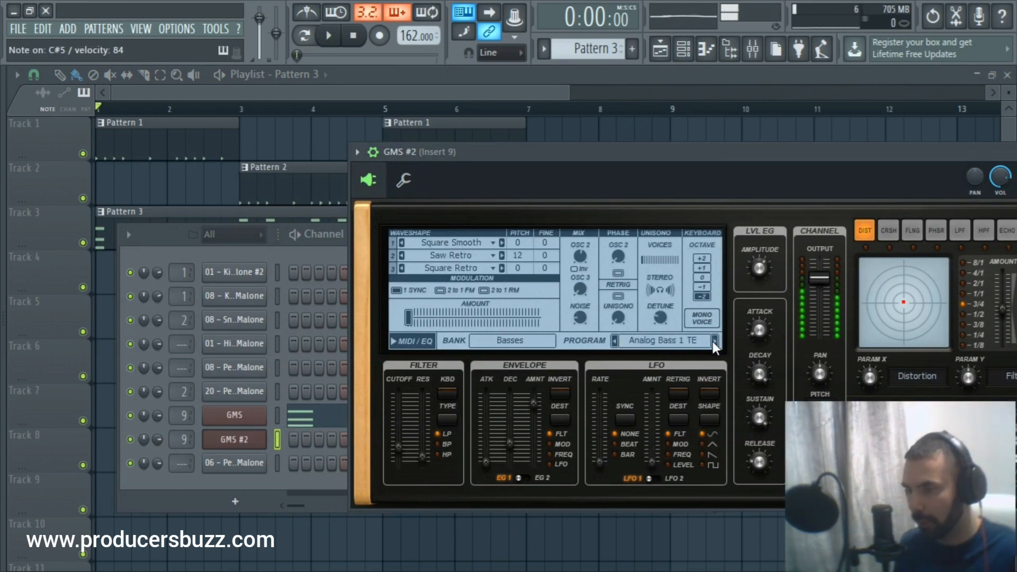
click(525, 341)
click(613, 316)
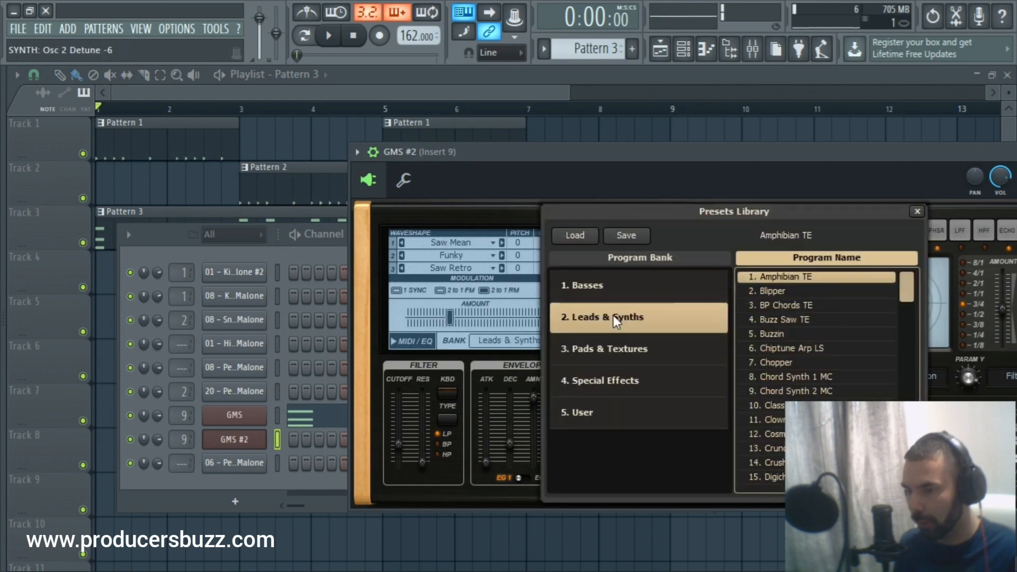
click(809, 320)
click(790, 337)
click(787, 360)
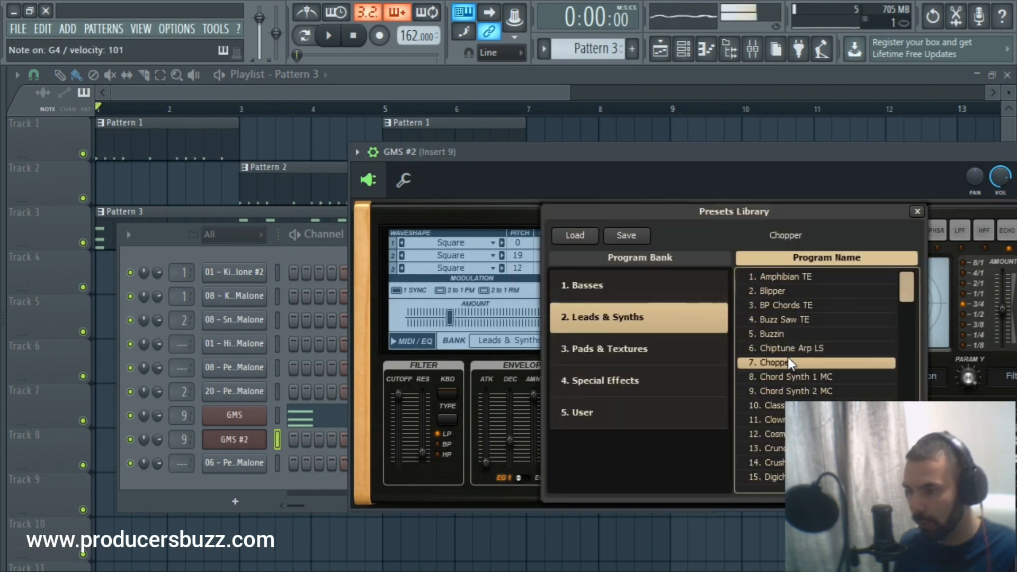
click(786, 377)
click(768, 405)
scroll(771, 403, down, 2)
click(768, 405)
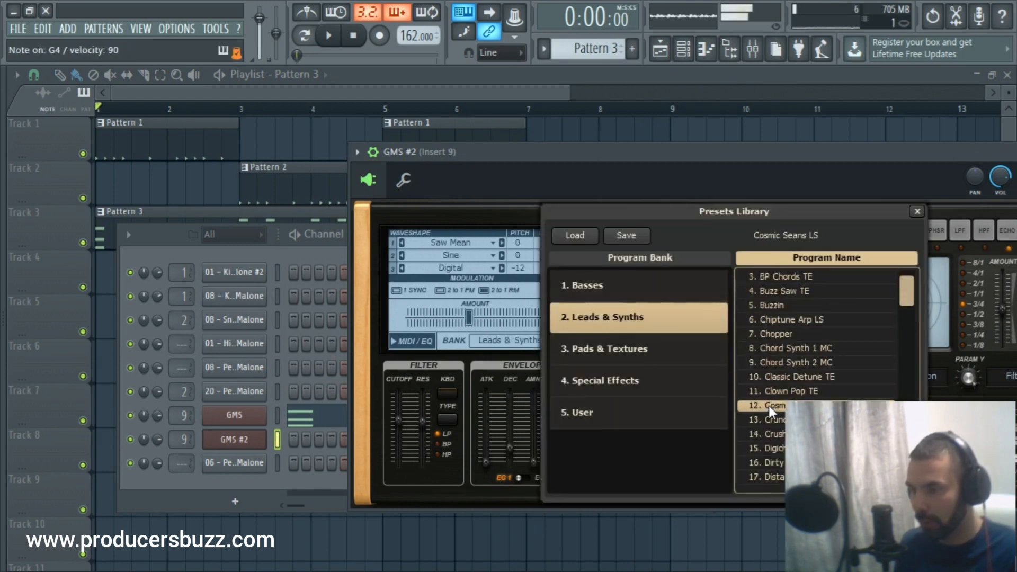
Try Crunchy TE, load the Crushkeys preset on the cloned GMS, and close the preset library
scroll(774, 387, down, 4)
click(780, 366)
click(777, 379)
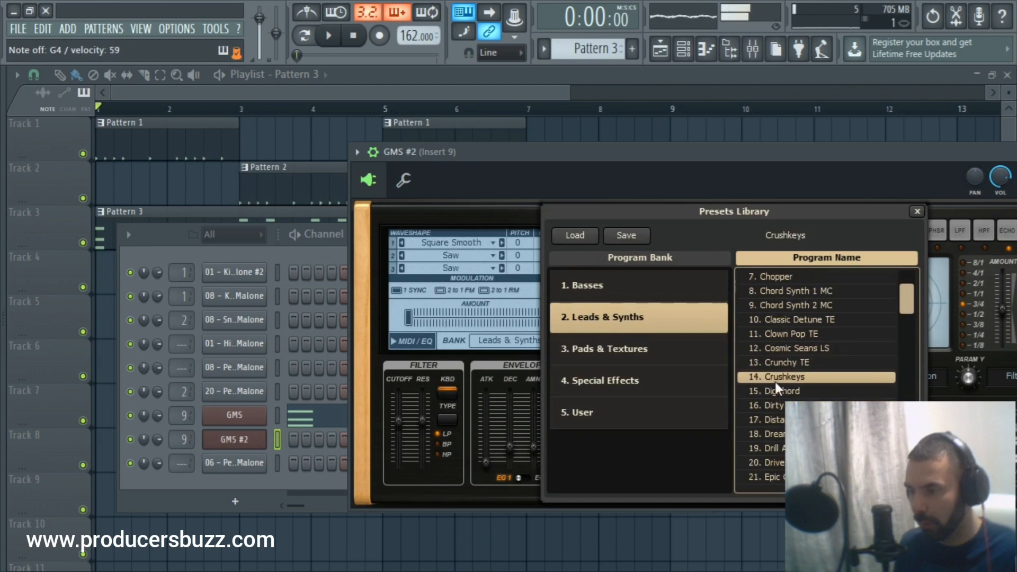
click(409, 413)
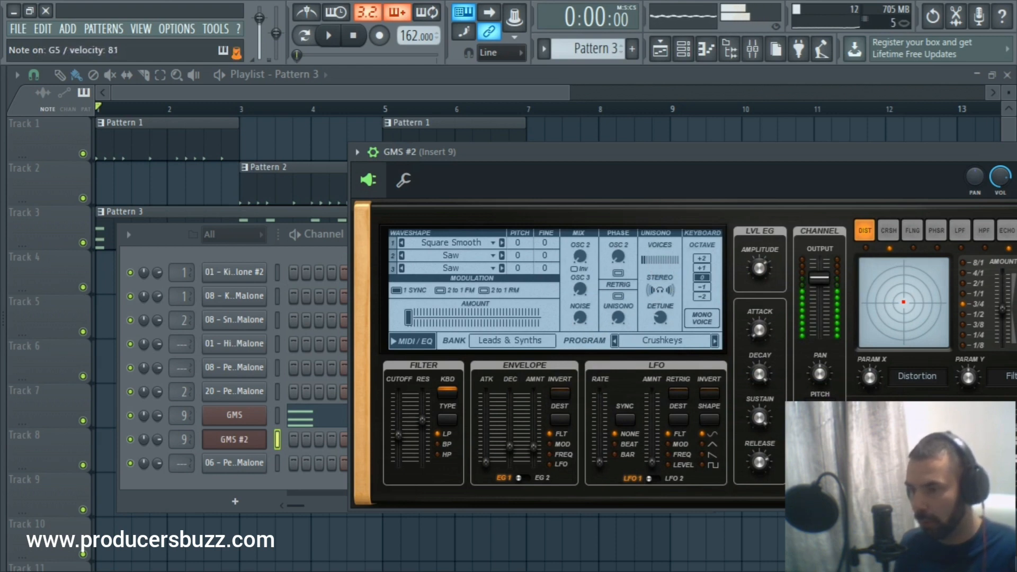
Set the GMS #2 synth's keyboard octave to +1 and its first oscillator's waveshape to Crunch
click(706, 266)
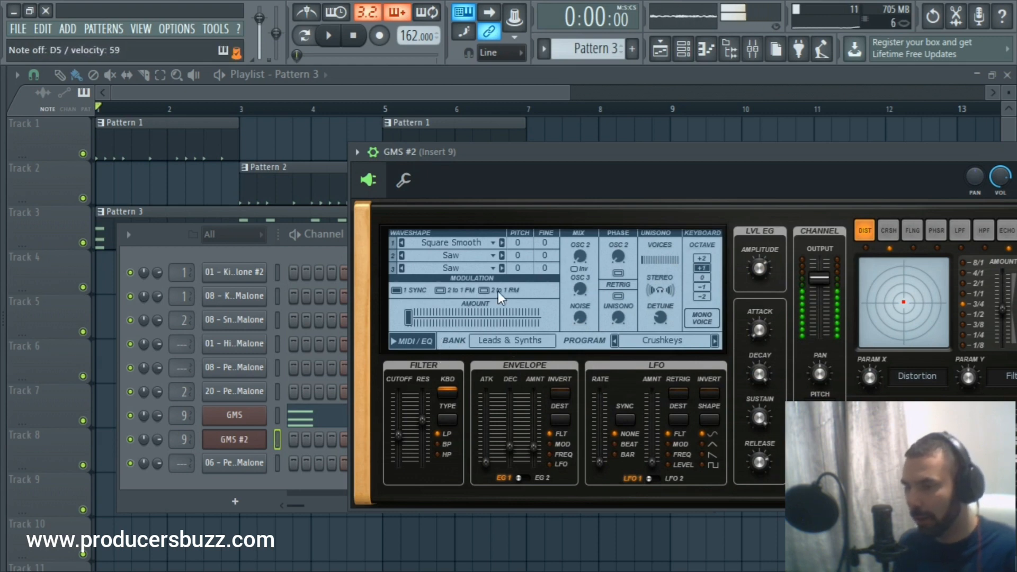
click(502, 243)
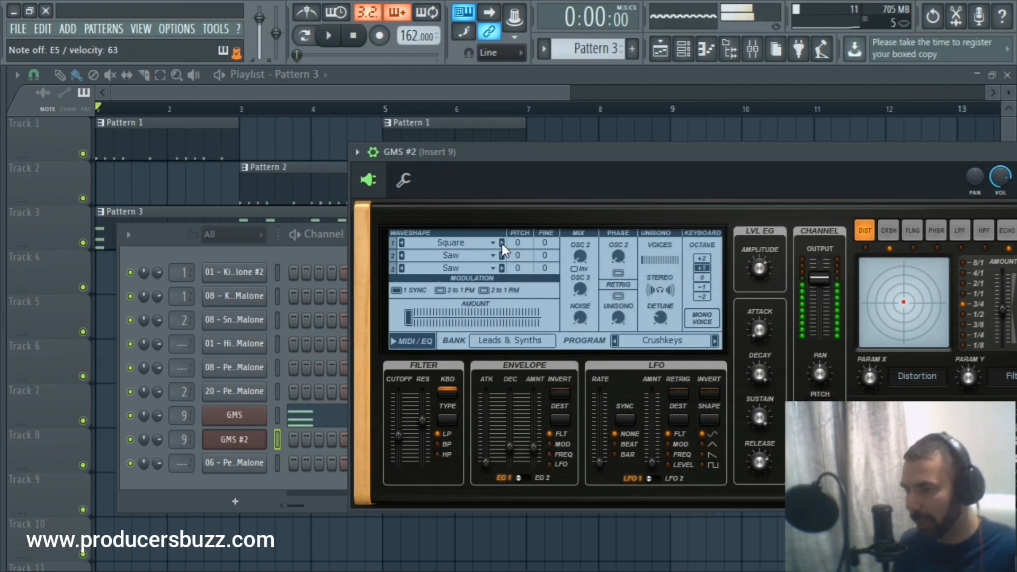
click(502, 243)
click(503, 244)
click(502, 243)
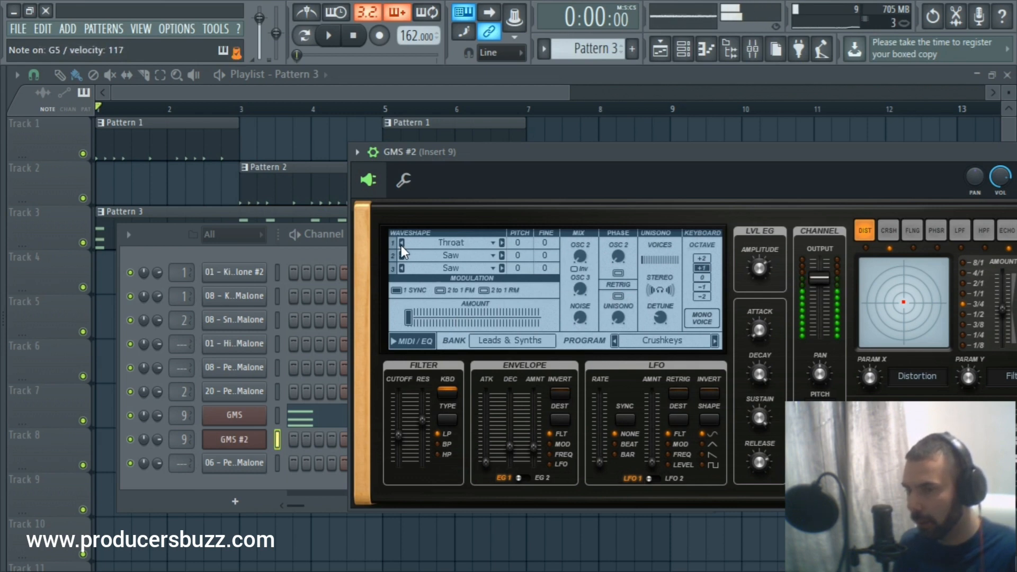
click(503, 243)
click(503, 243)
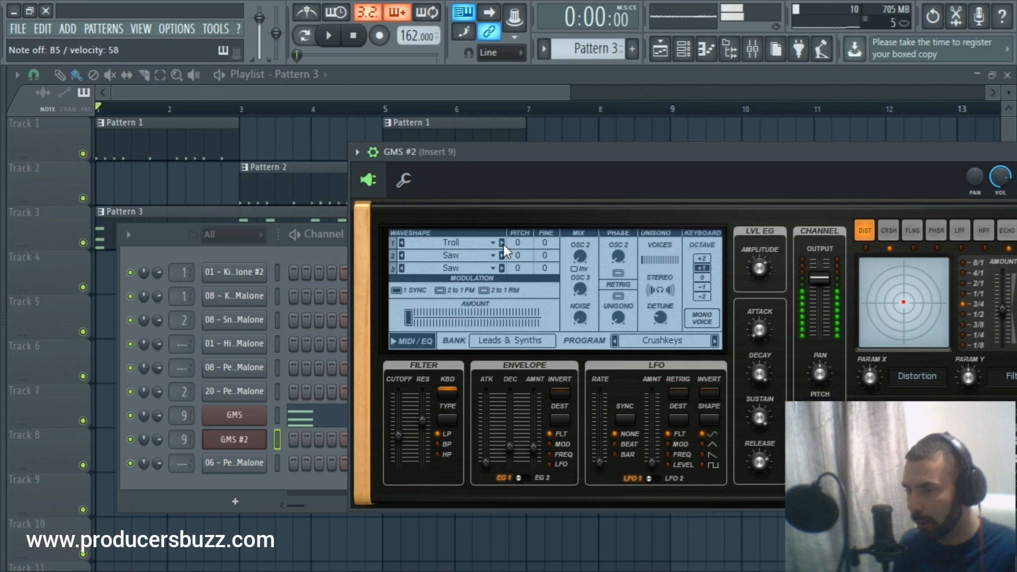
click(502, 243)
click(502, 243)
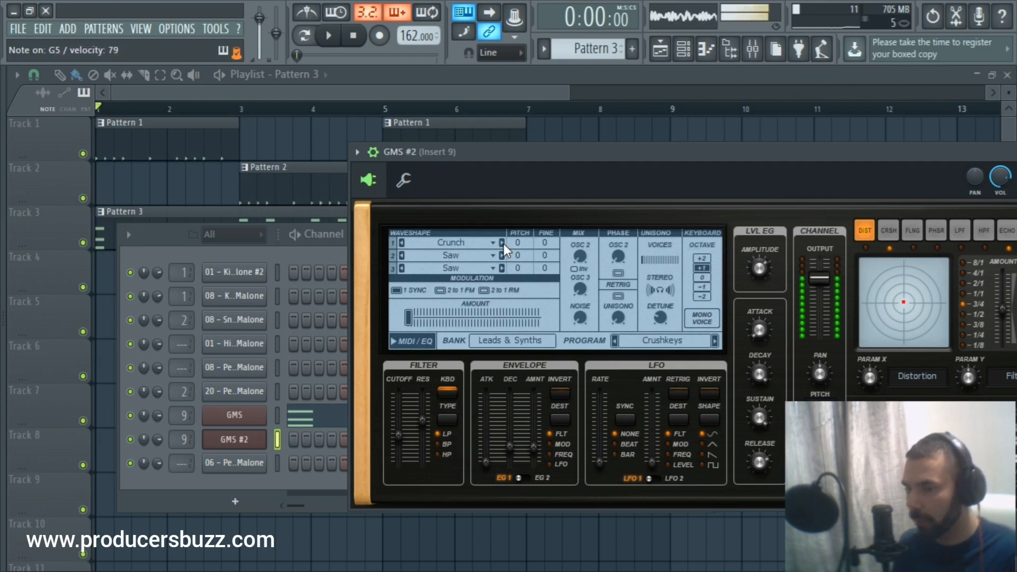
Copy the GMS channel's chord notes into the GMS #2 channel and play the pattern
right_click(248, 419)
click(413, 413)
right_click(269, 438)
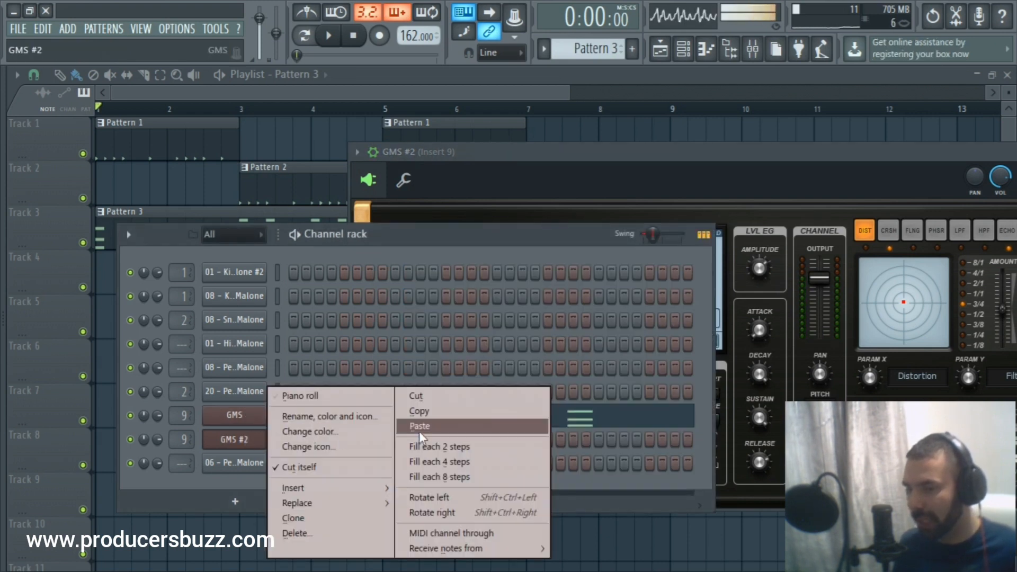
click(424, 426)
key(space)
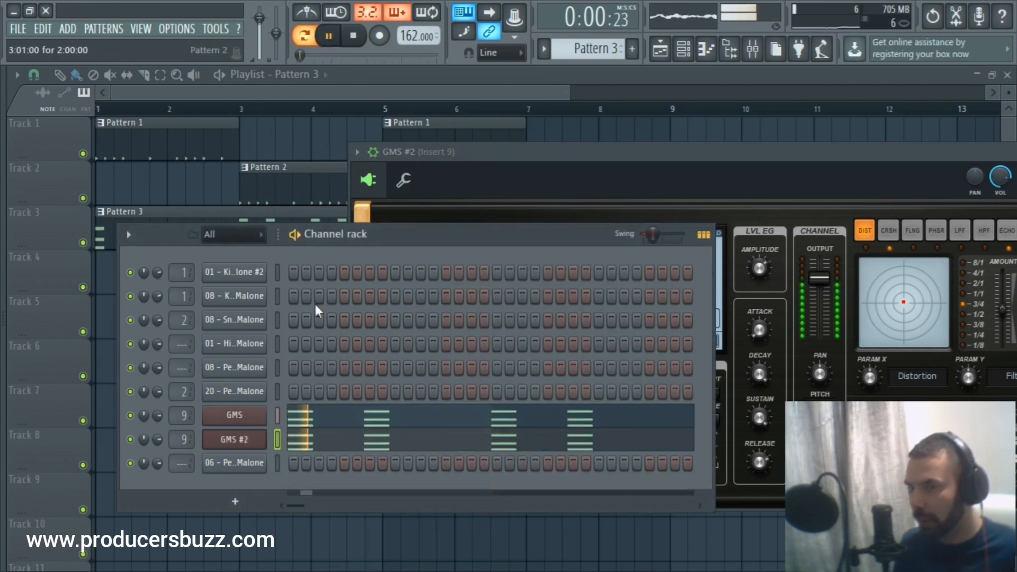
Transpose all GMS #2 notes up one octave in the piano roll and play the pattern
right_click(269, 438)
click(309, 398)
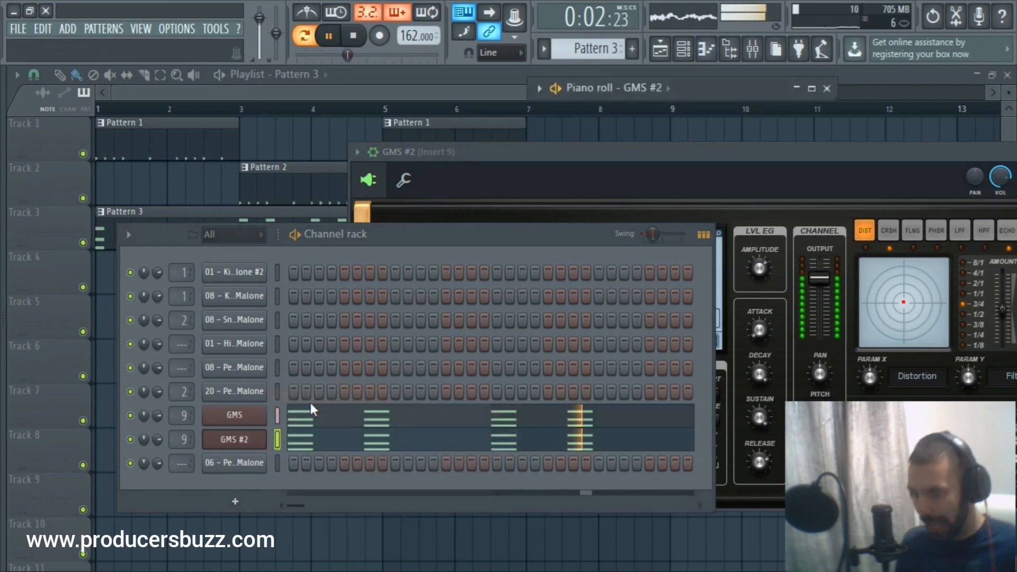
key(space)
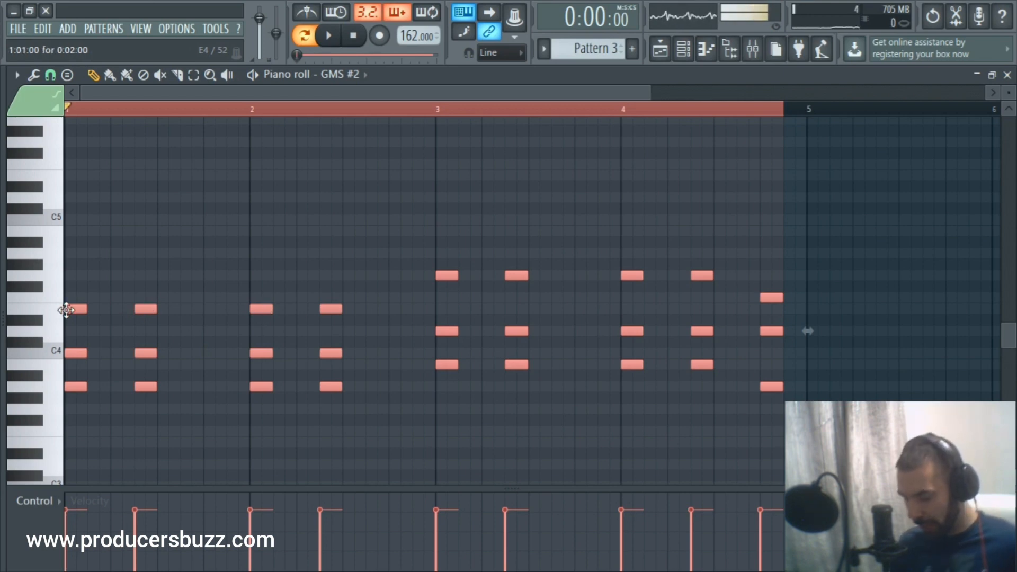
key(ctrl+Up)
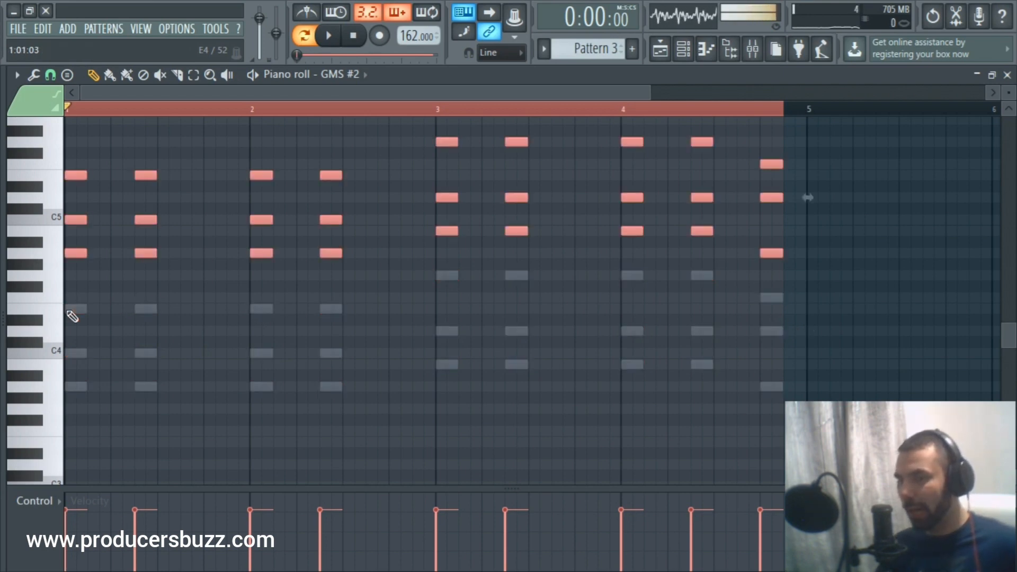
click(336, 36)
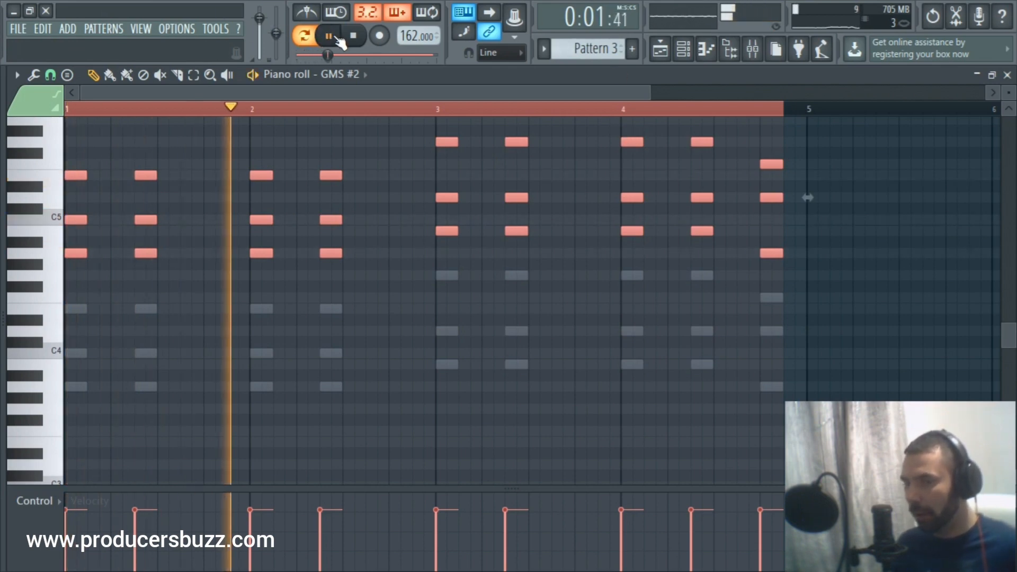
Return to the channel rack and route the GMS #2 channel to mixer track 10
click(977, 76)
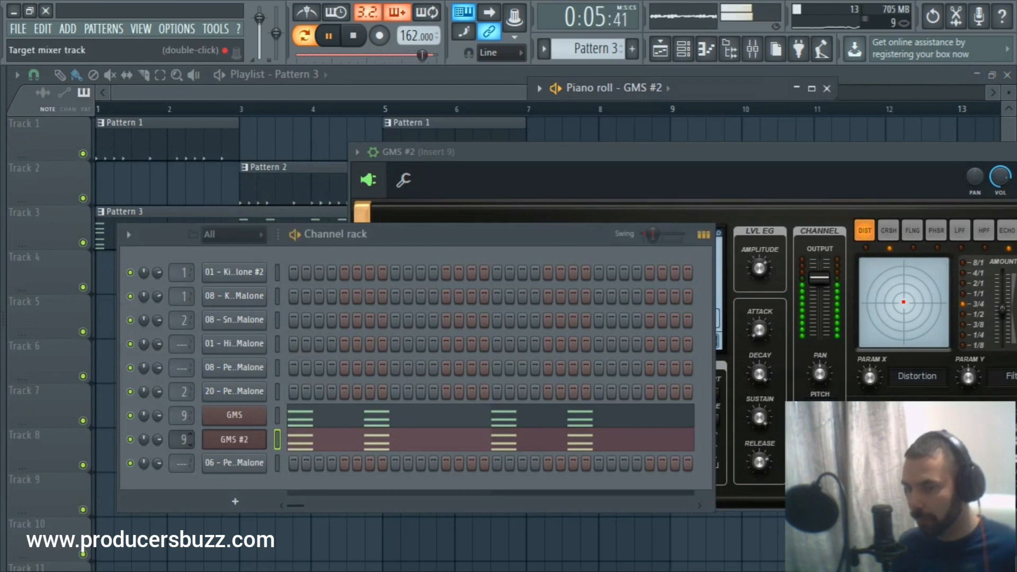
double_click(182, 440)
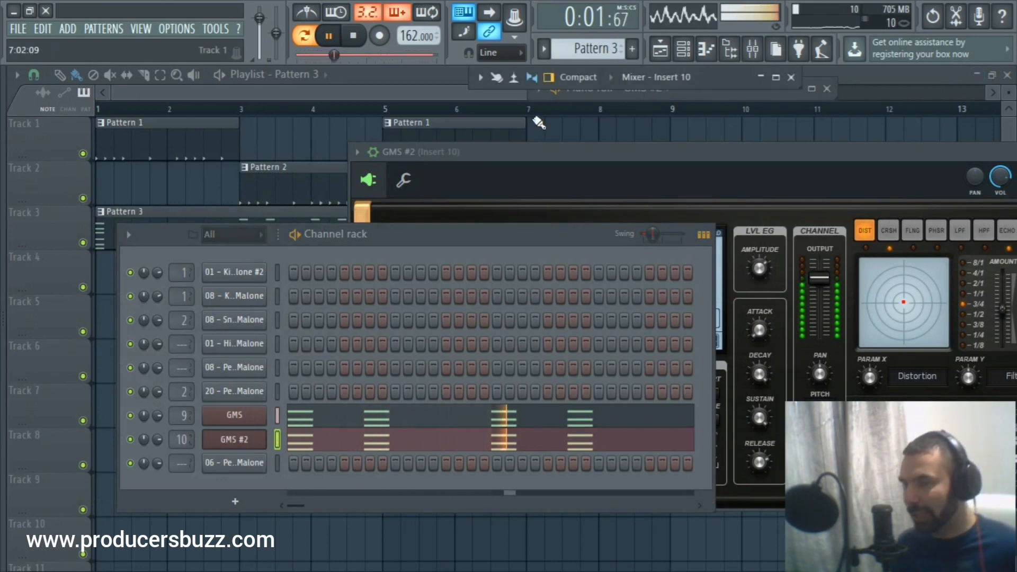
Reopen the GMS #2 piano roll and add a B5 note at step 13 of bar 1
right_click(264, 440)
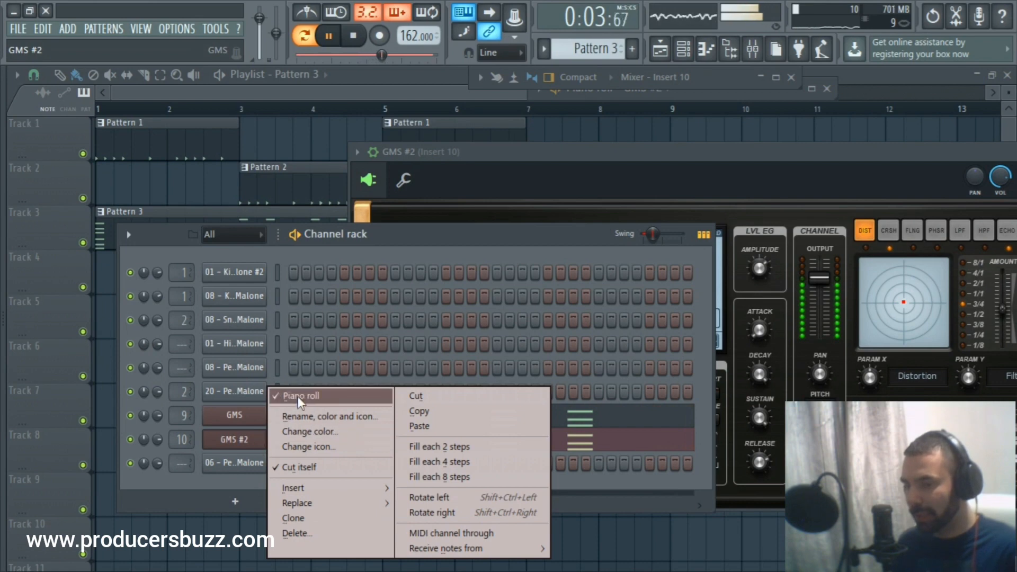
click(326, 396)
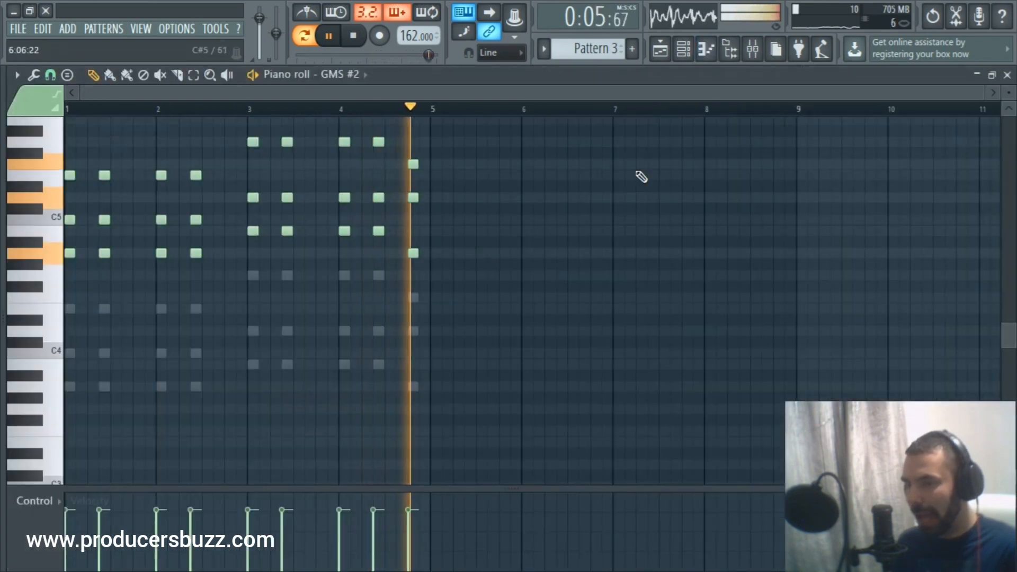
scroll(636, 172, up, 2)
drag(982, 94, 694, 106)
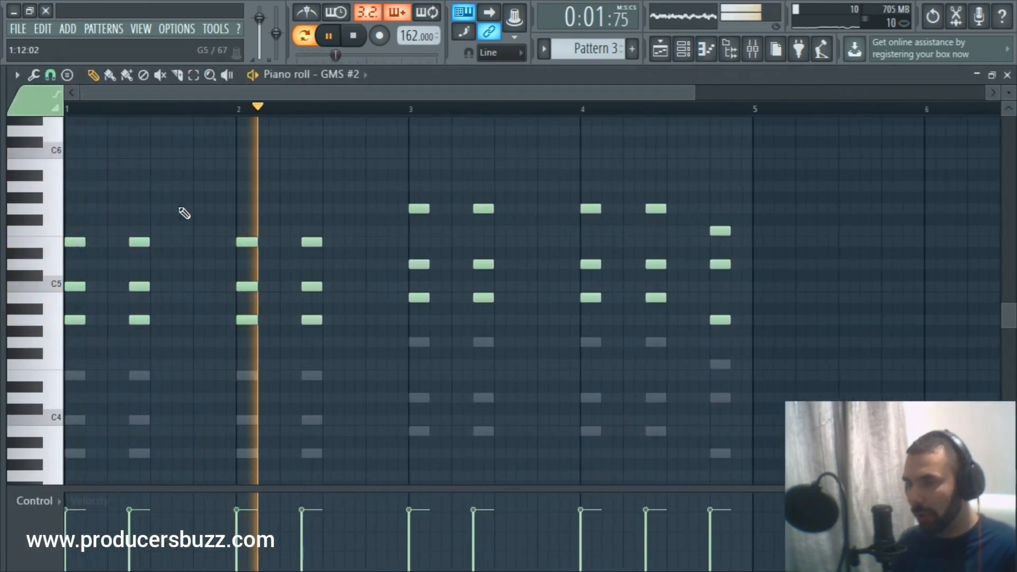
scroll(136, 205, up, 1)
key(space)
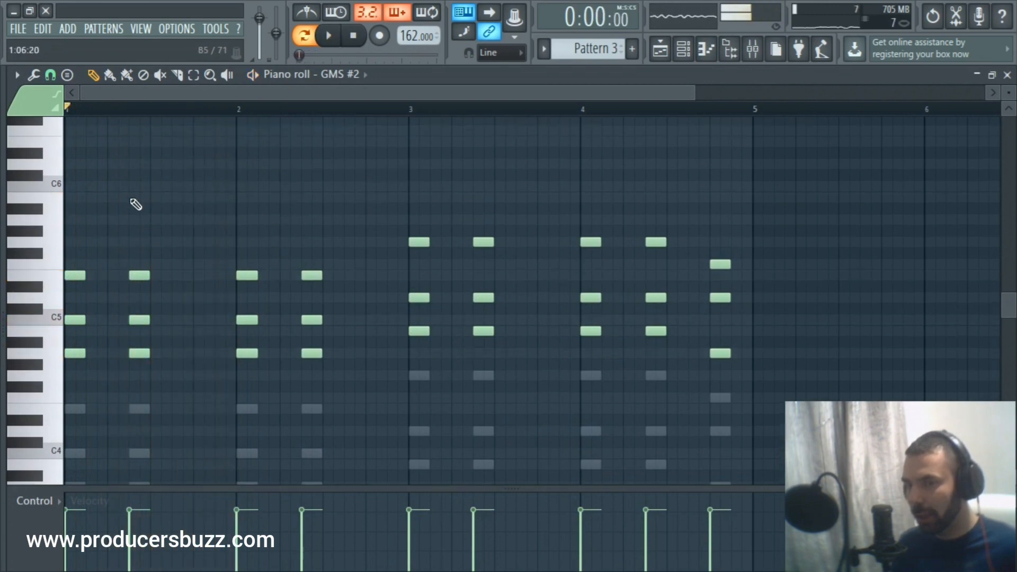
key(space)
key(space)
key(space)
click(154, 198)
key(space)
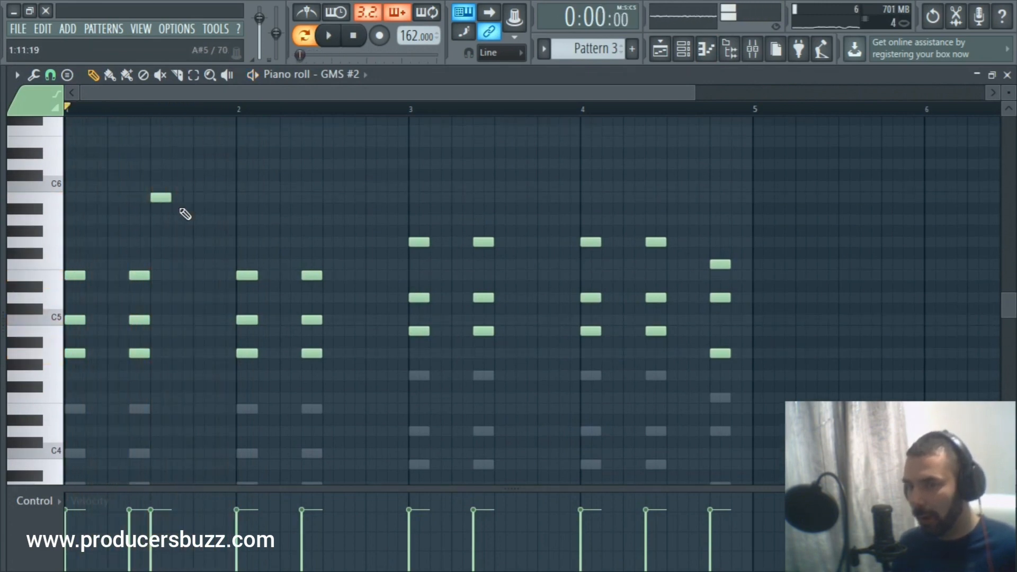
key(space)
drag(167, 198, 209, 199)
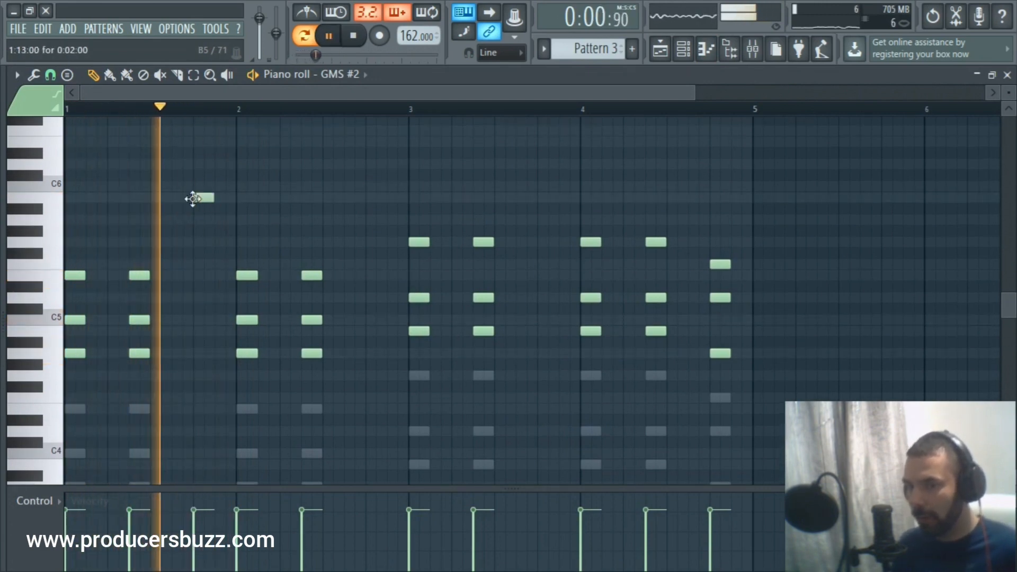
Add a B5 note late in bar 2, a C6 late in bar 3, and C6 and D6 at the end of bar 4
click(371, 198)
click(540, 187)
scroll(762, 249, up, 1)
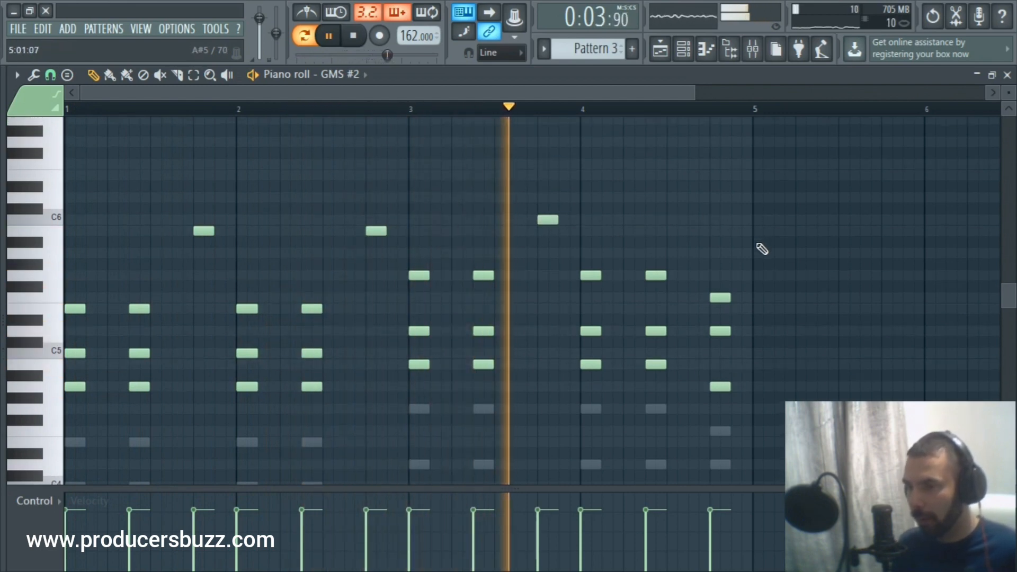
click(690, 218)
click(715, 199)
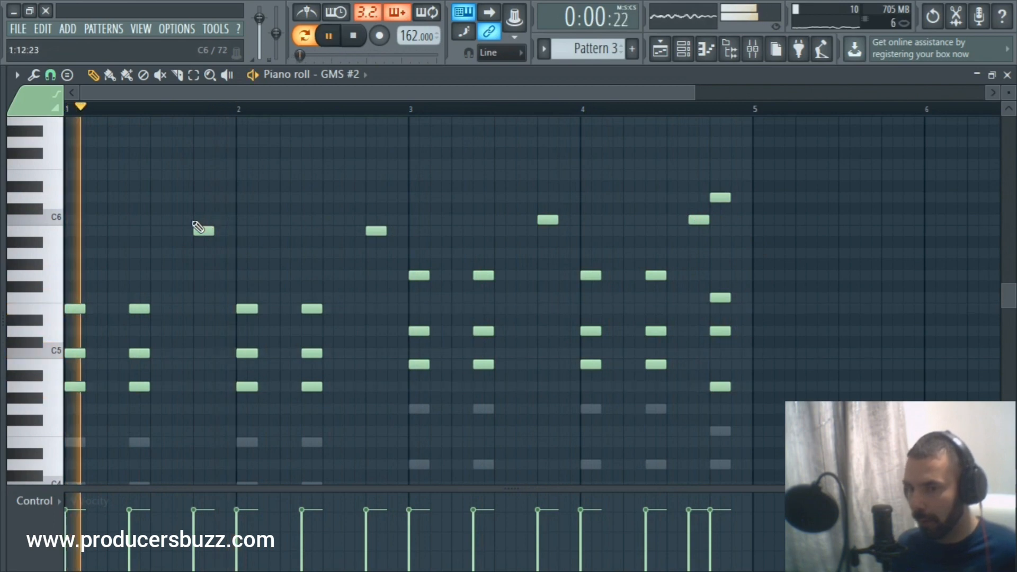
Add A5 melody notes at step 11 of bars 1 and 2
click(178, 219)
key(space)
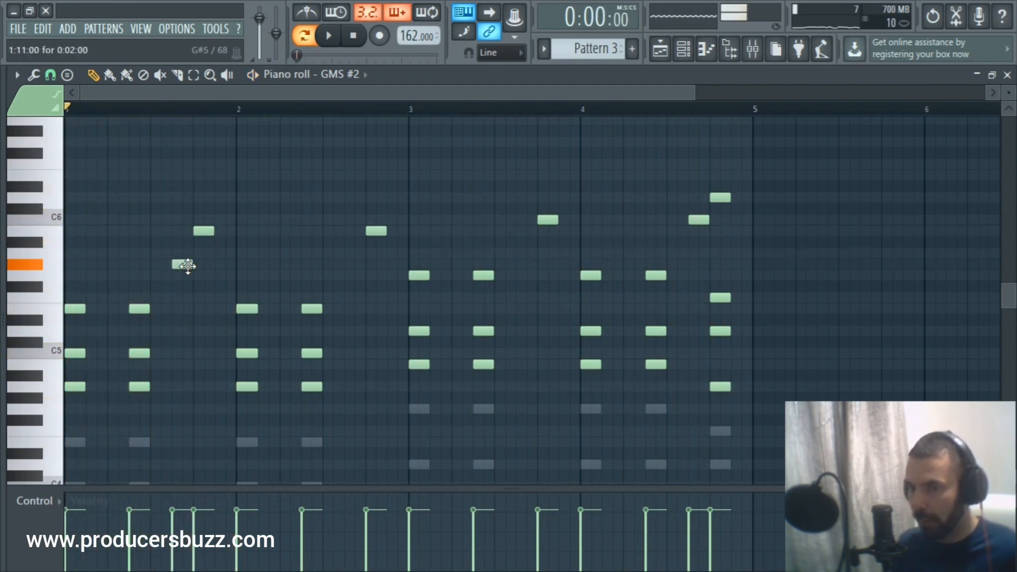
key(space)
drag(190, 250, 183, 253)
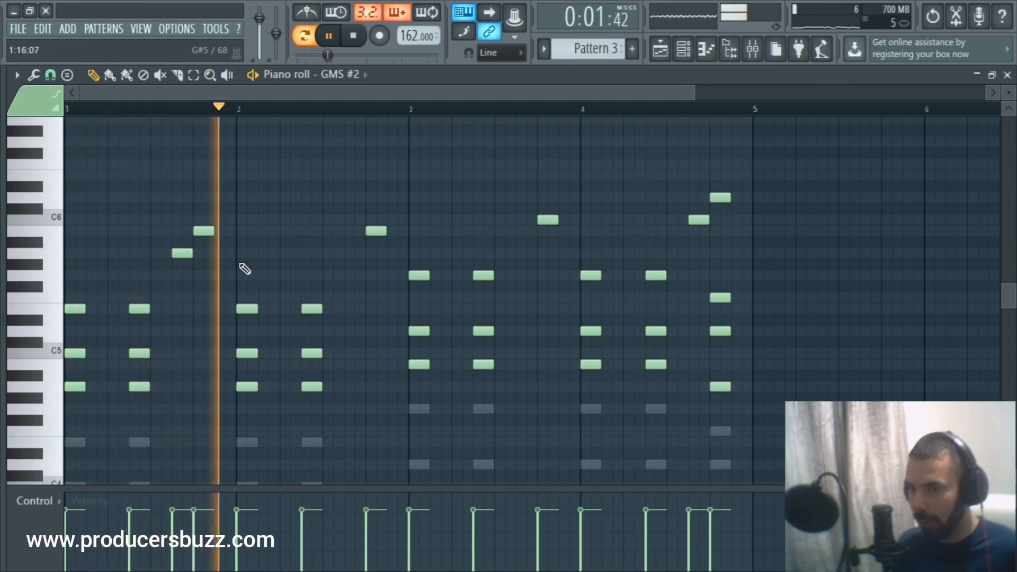
click(350, 253)
Delete the B5 notes in bars 1 and 2 and move bar 3's C6 note to step 11
right_click(203, 231)
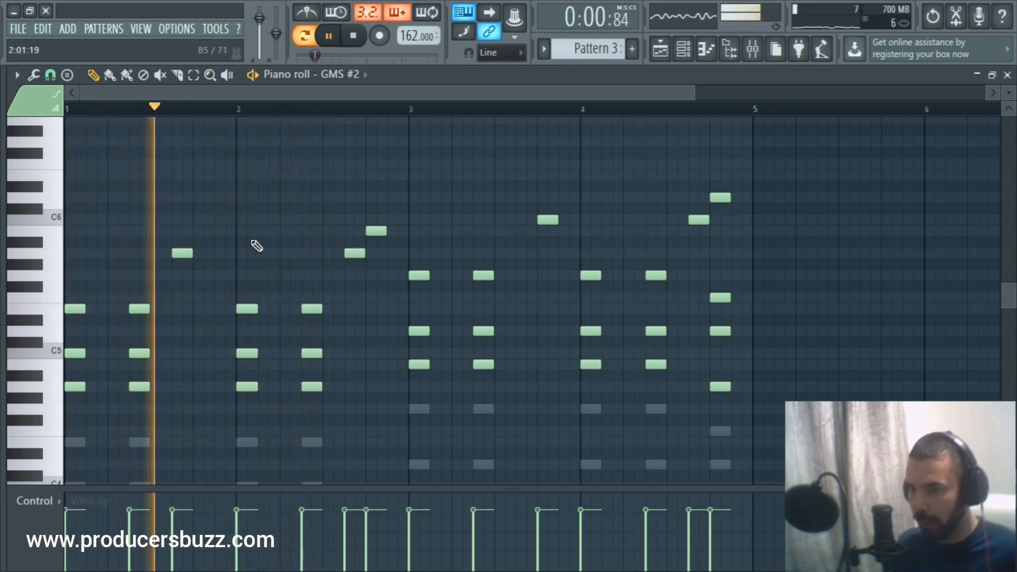
right_click(376, 231)
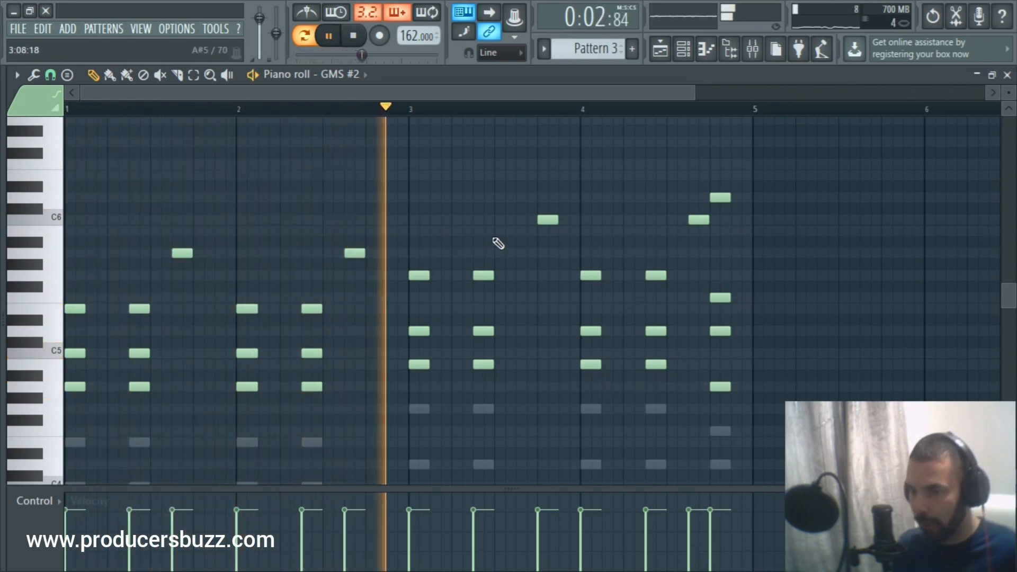
drag(548, 220, 526, 222)
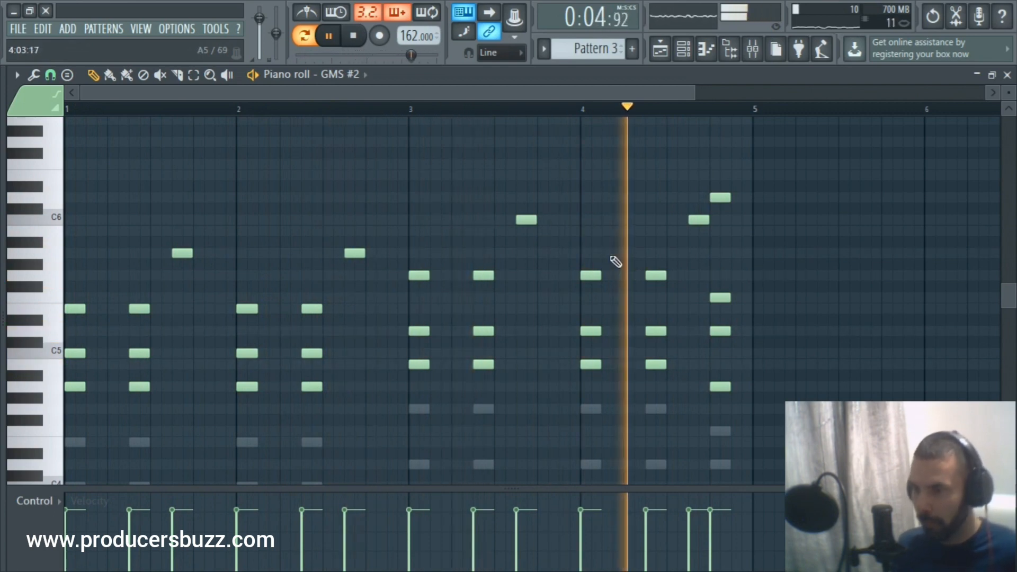
click(978, 75)
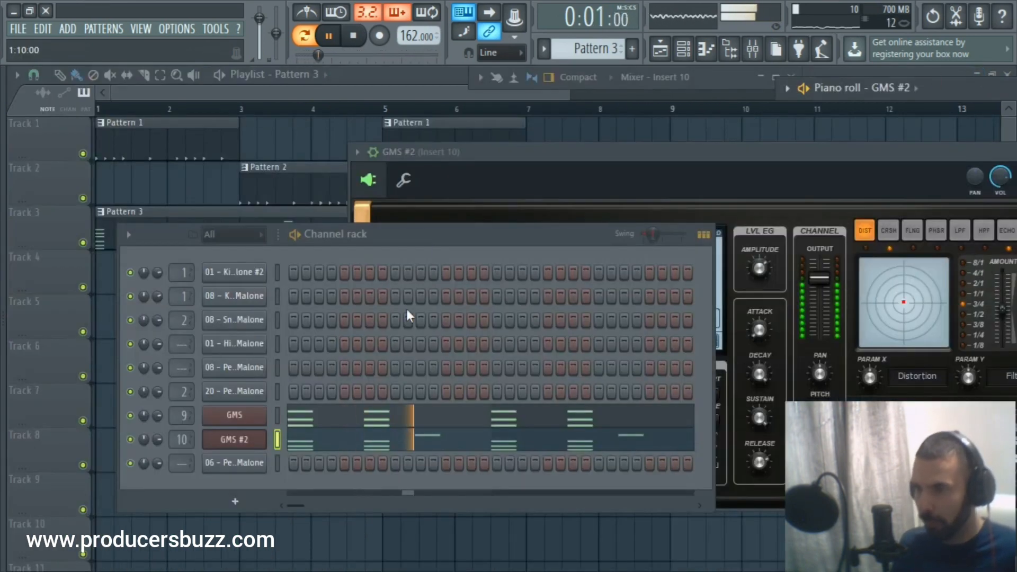
right_click(238, 439)
click(324, 402)
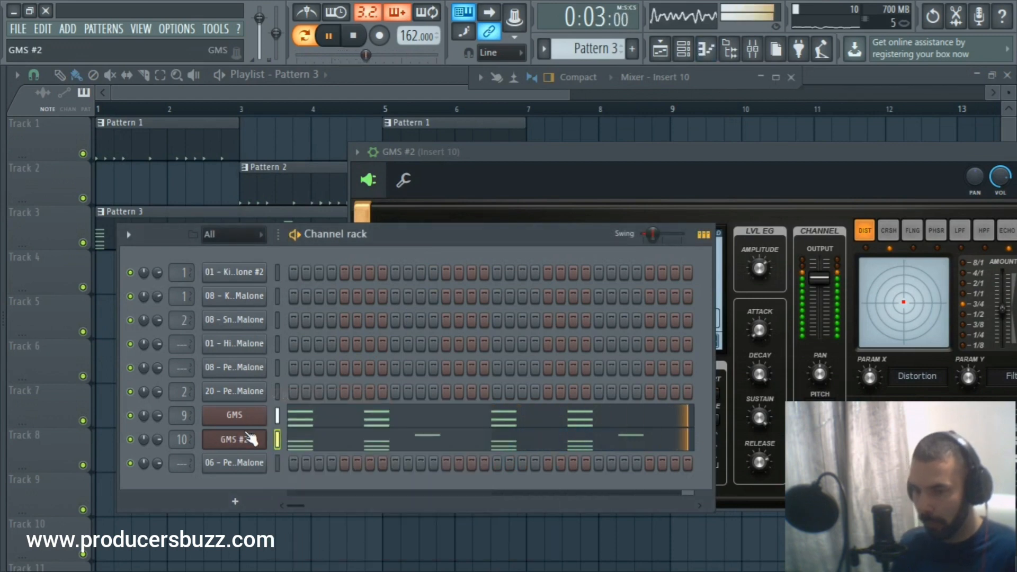
right_click(252, 438)
click(316, 398)
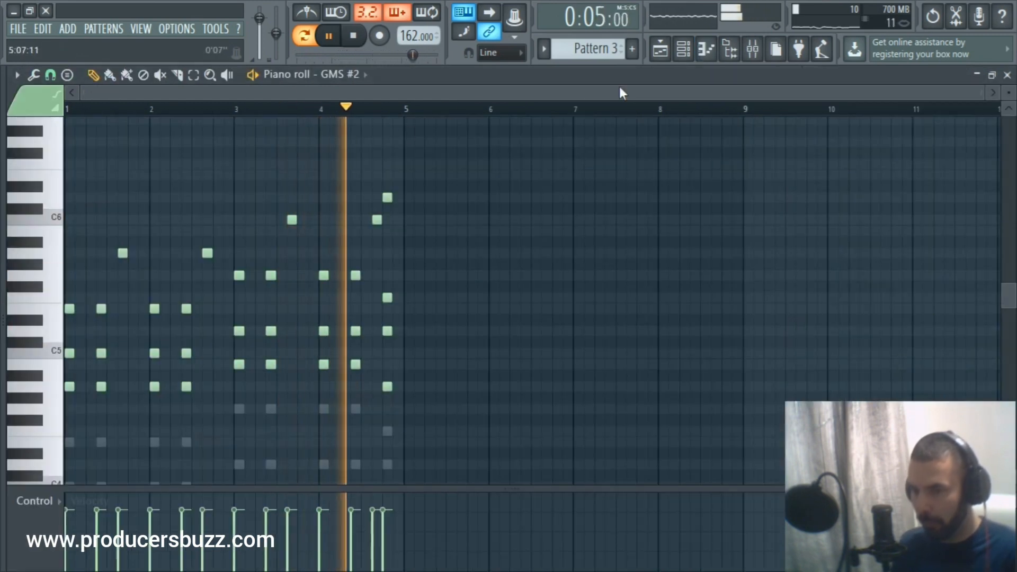
Add a one-step F5 note at step 15 of bar 1 in the GMS #2 melody
drag(985, 93, 773, 100)
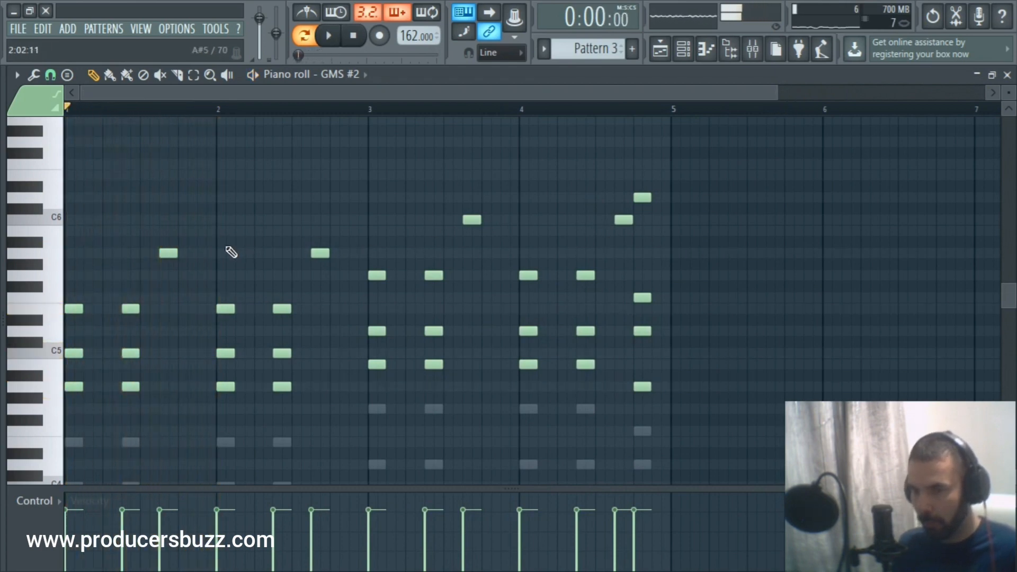
click(144, 232)
key(space)
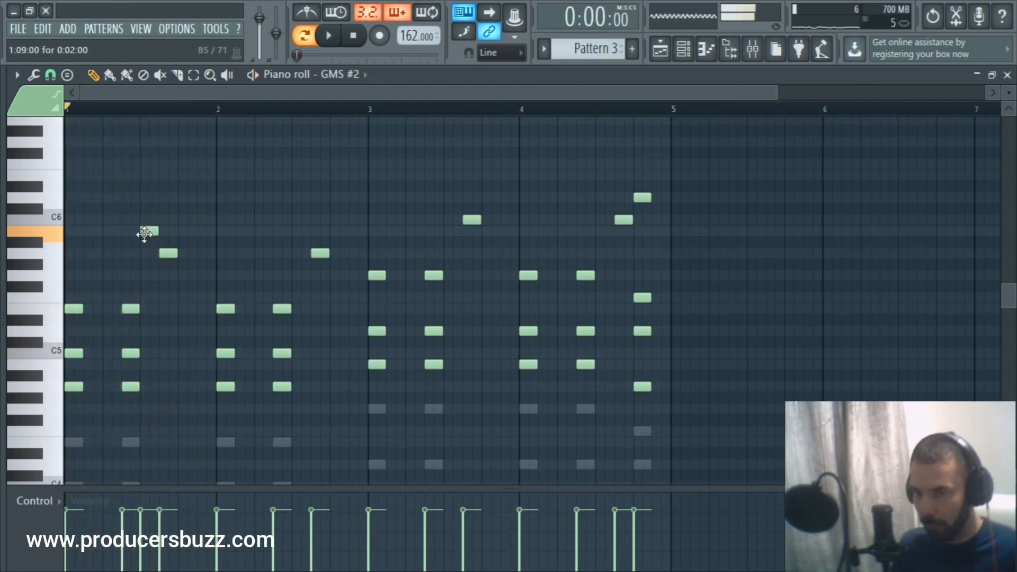
key(space)
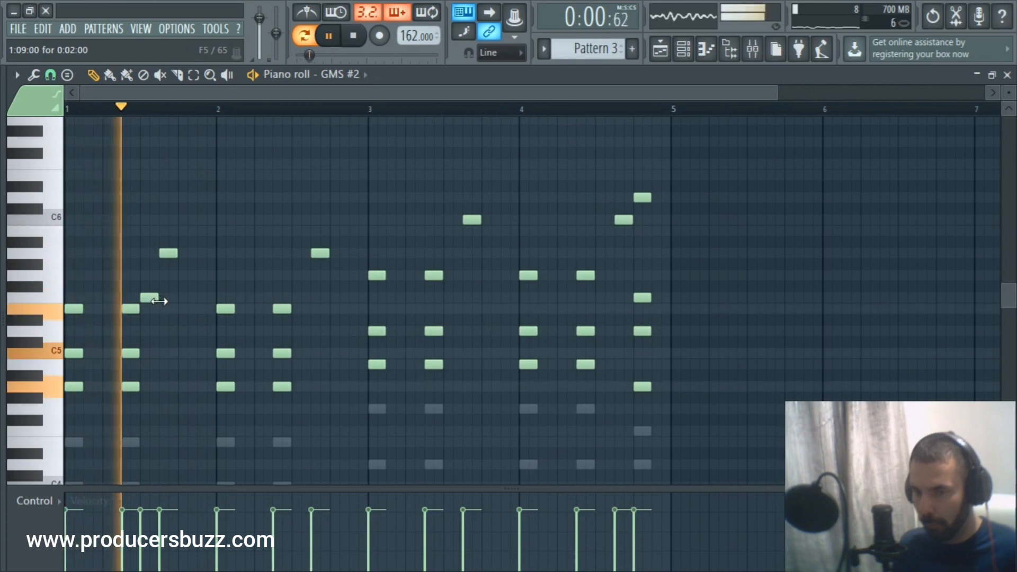
drag(144, 298, 153, 298)
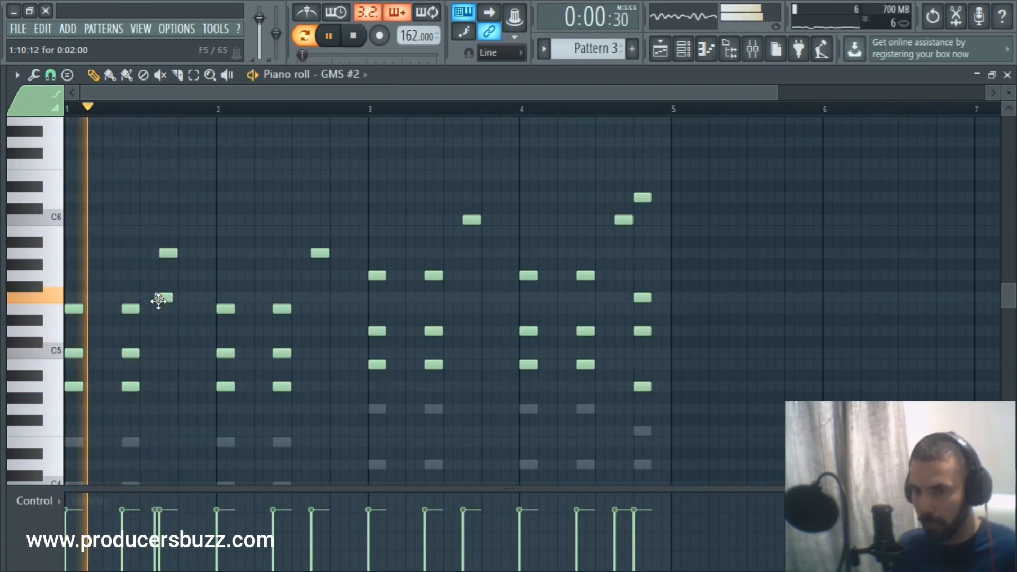
right_click(158, 298)
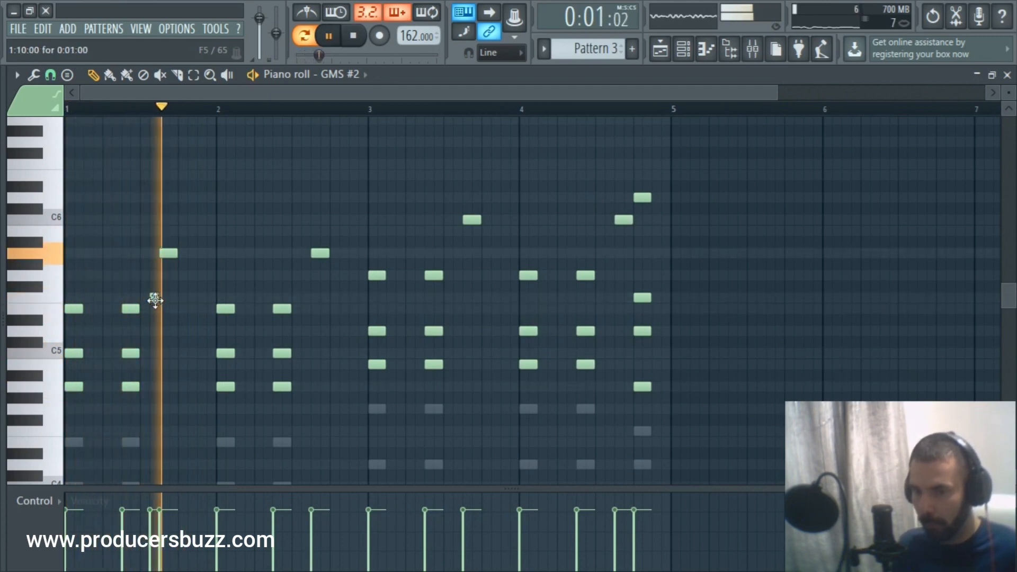
click(191, 298)
drag(191, 298, 200, 297)
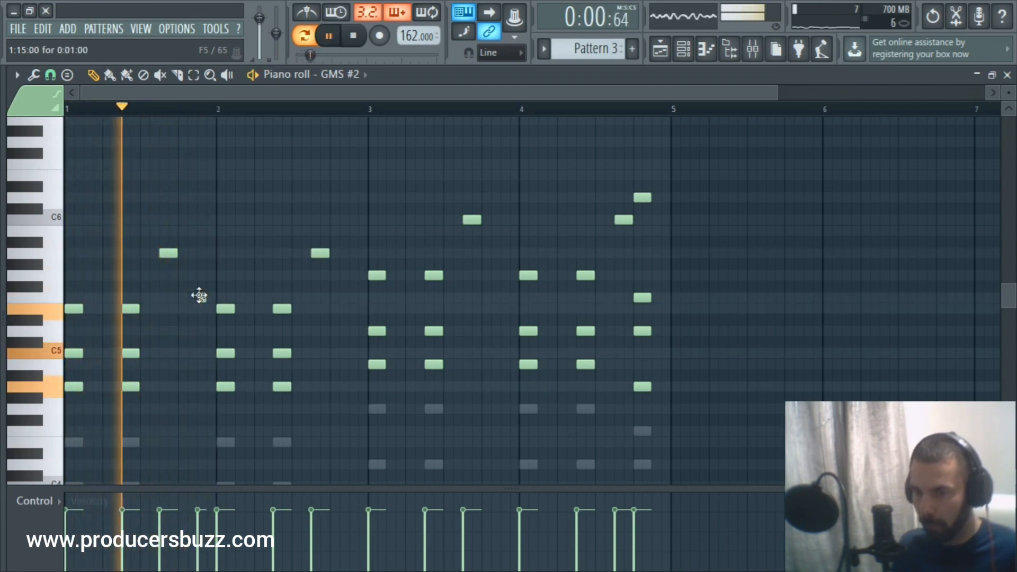
Add one-step F5 notes at step 15 of bars 2, 3 and 4 in the GMS #2 melody
click(353, 298)
click(505, 298)
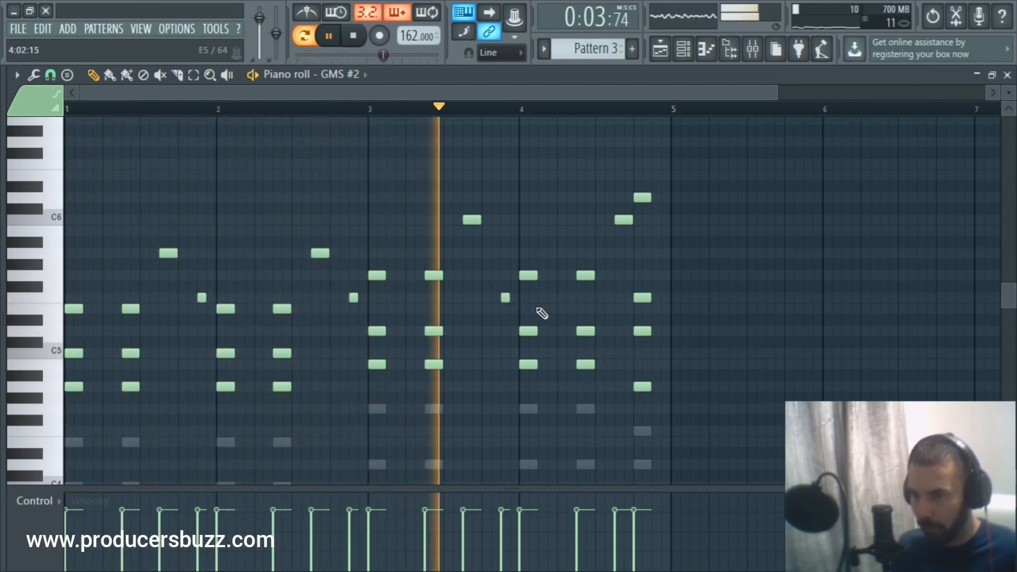
click(652, 298)
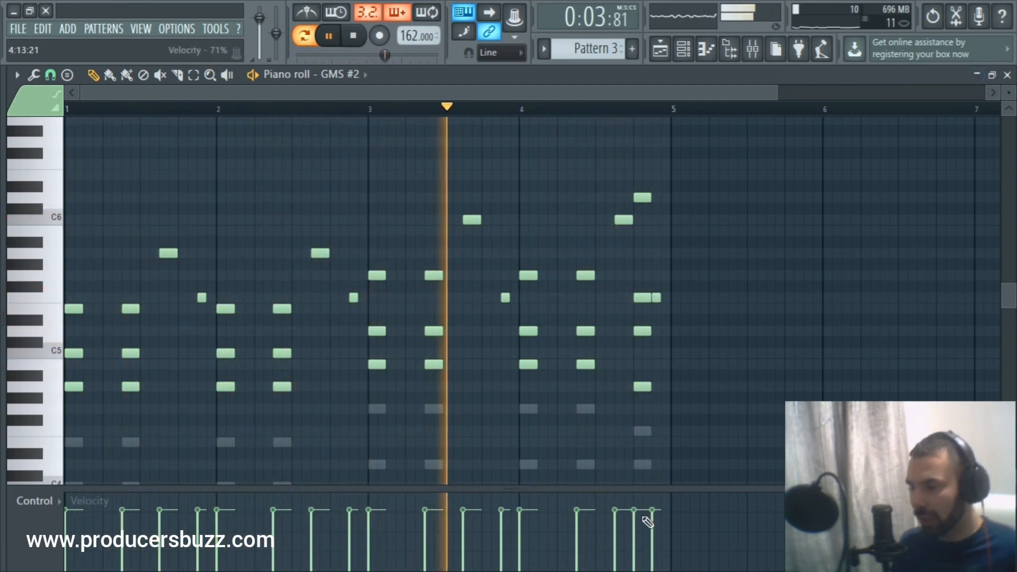
Lower the velocity of the short F5 notes to about 69%
click(652, 521)
click(501, 520)
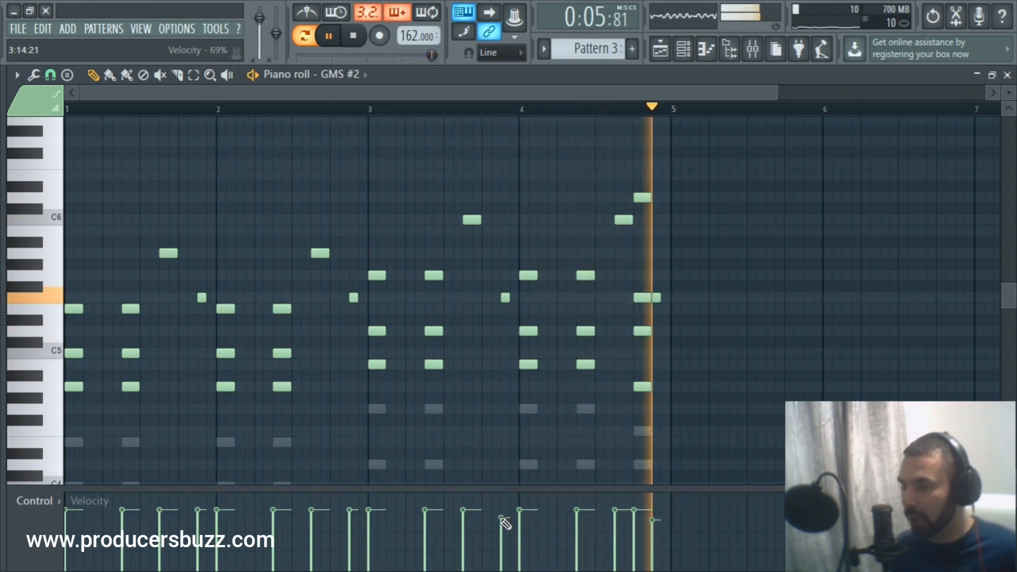
click(349, 520)
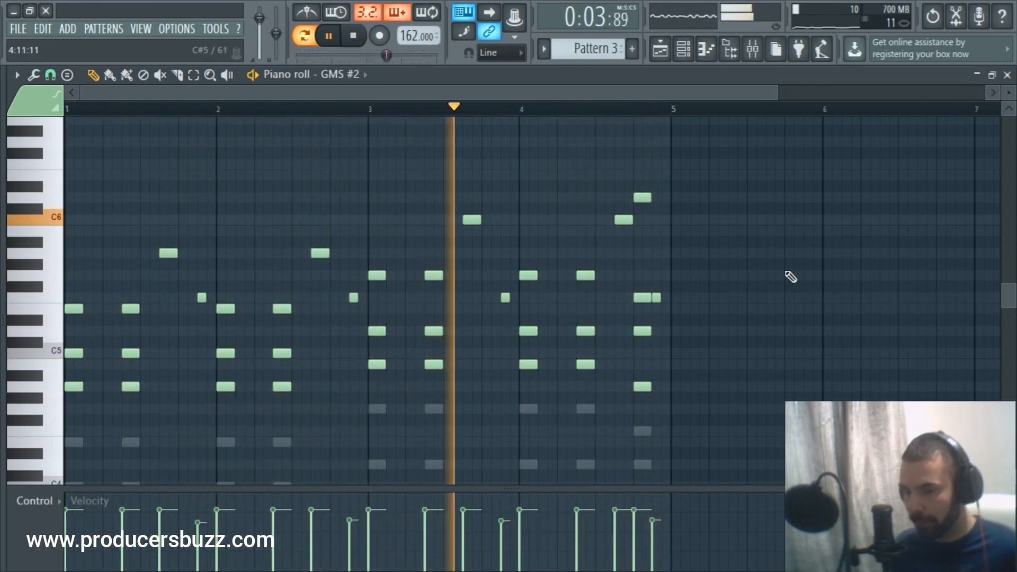
Load Fruity Reeverb 2 in the first effect slot of mixer Insert 10 and raise its wet level to about 88%
click(1007, 75)
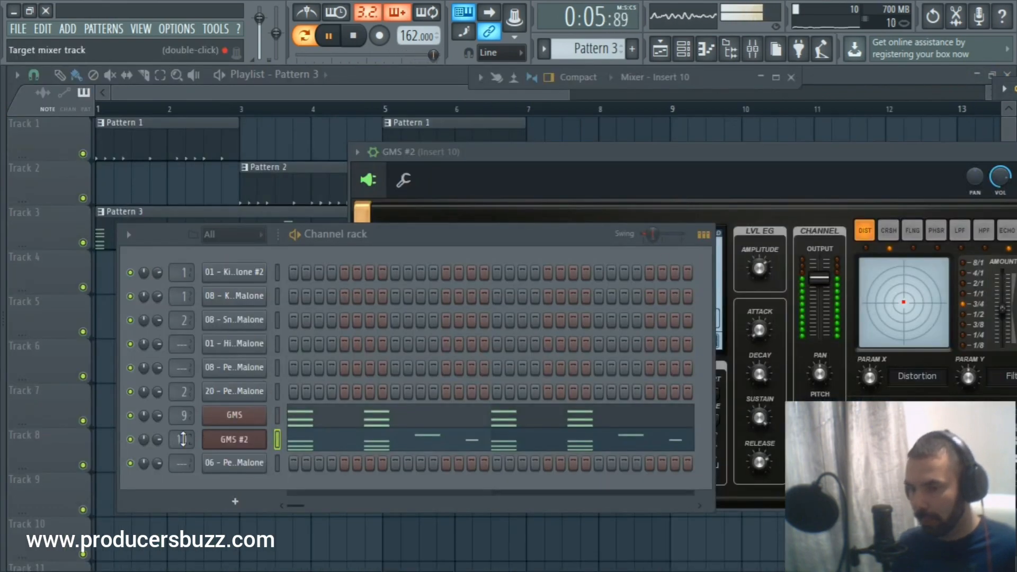
drag(749, 159, 469, 567)
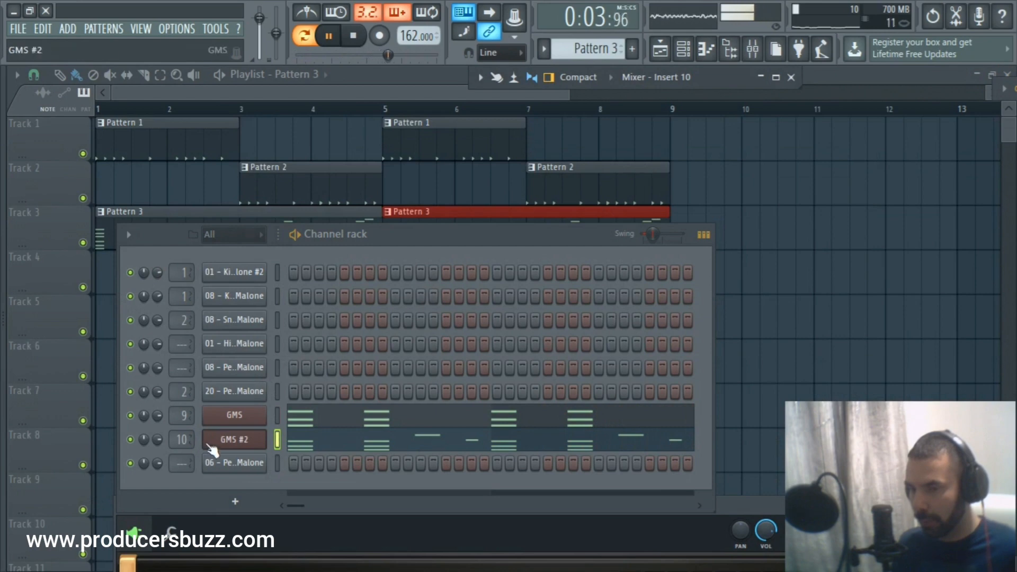
drag(486, 240, 583, 142)
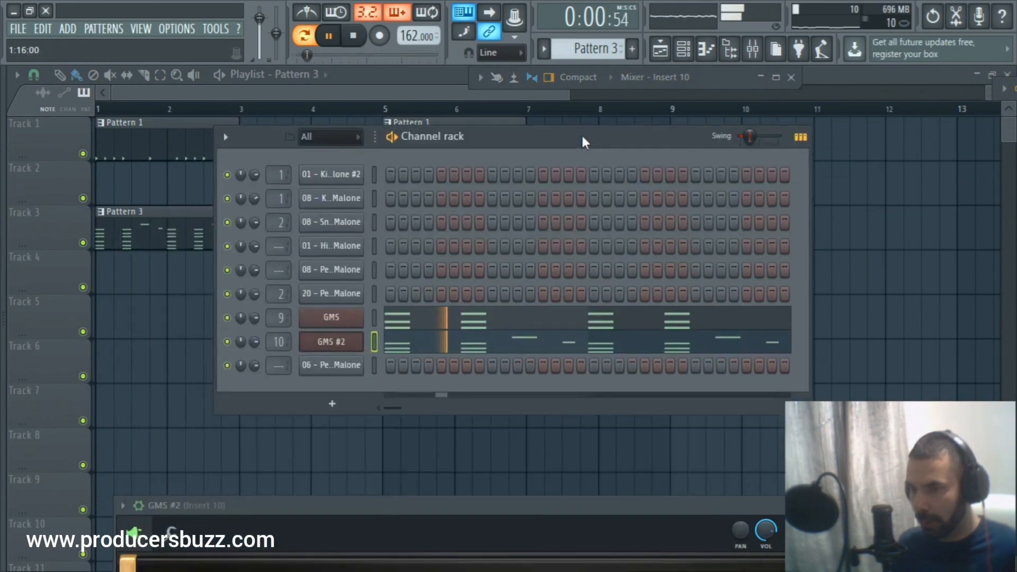
double_click(720, 76)
click(867, 125)
click(815, 211)
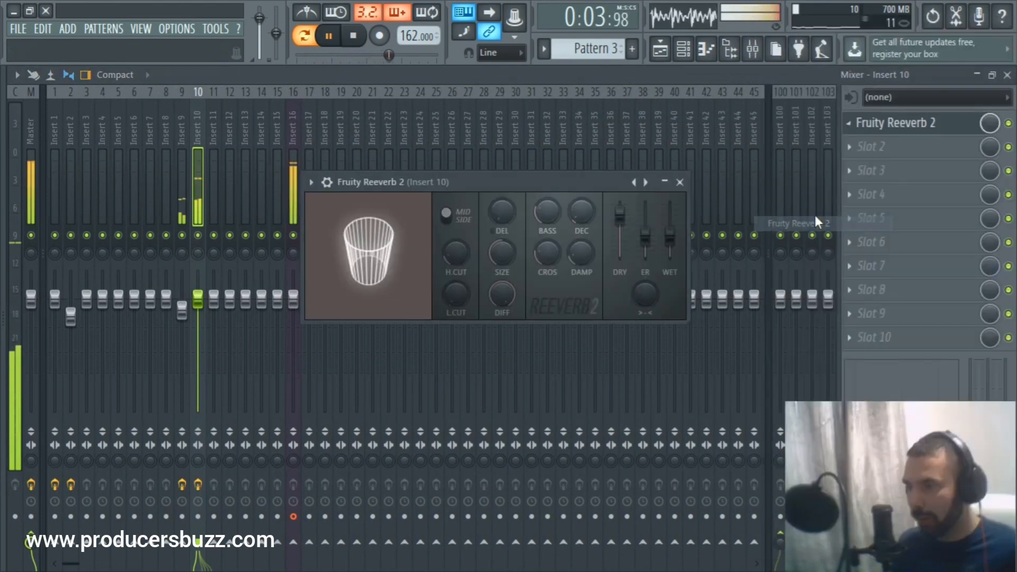
drag(670, 238, 672, 222)
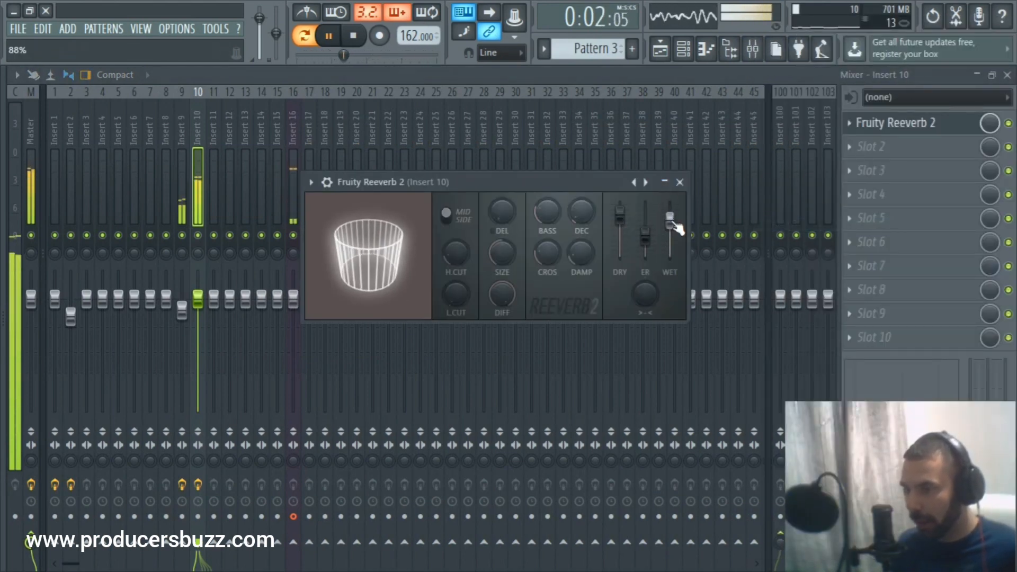
click(665, 182)
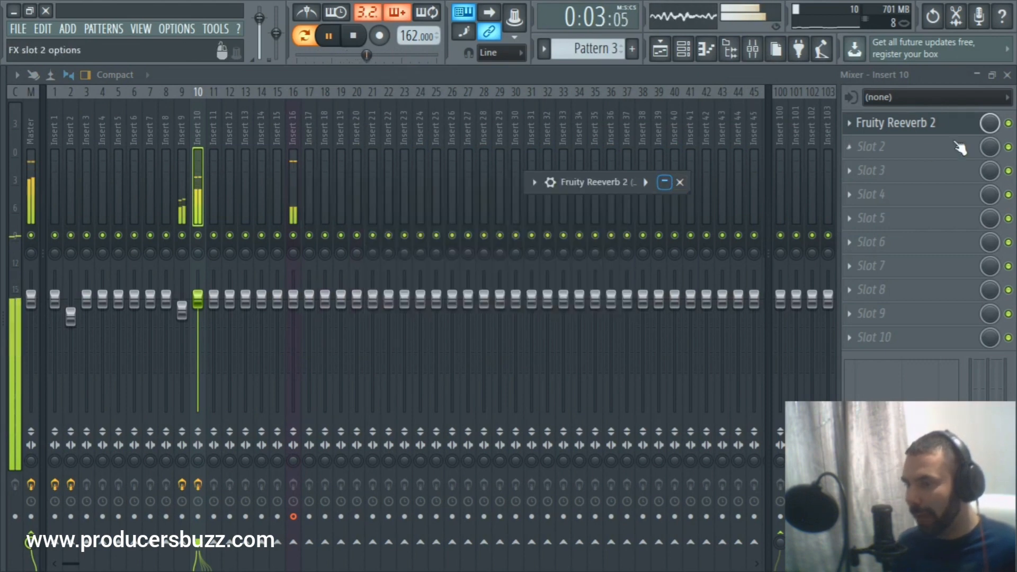
Add Fruity parametric EQ in Insert 10's second slot, cutting the 90, 250 and 500 bands and boosting the 3000, 5000 and 8000 bands
click(891, 150)
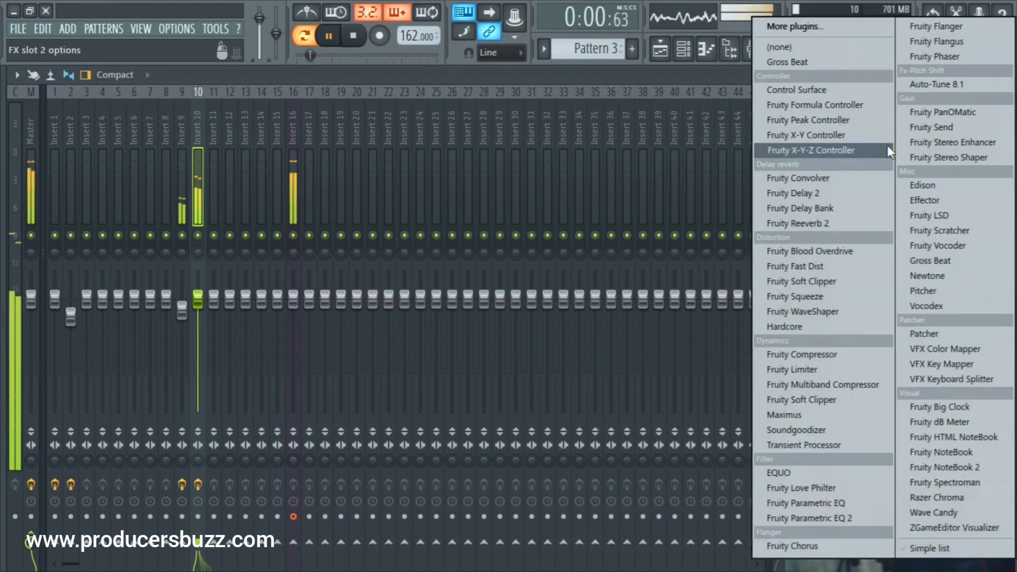
click(850, 517)
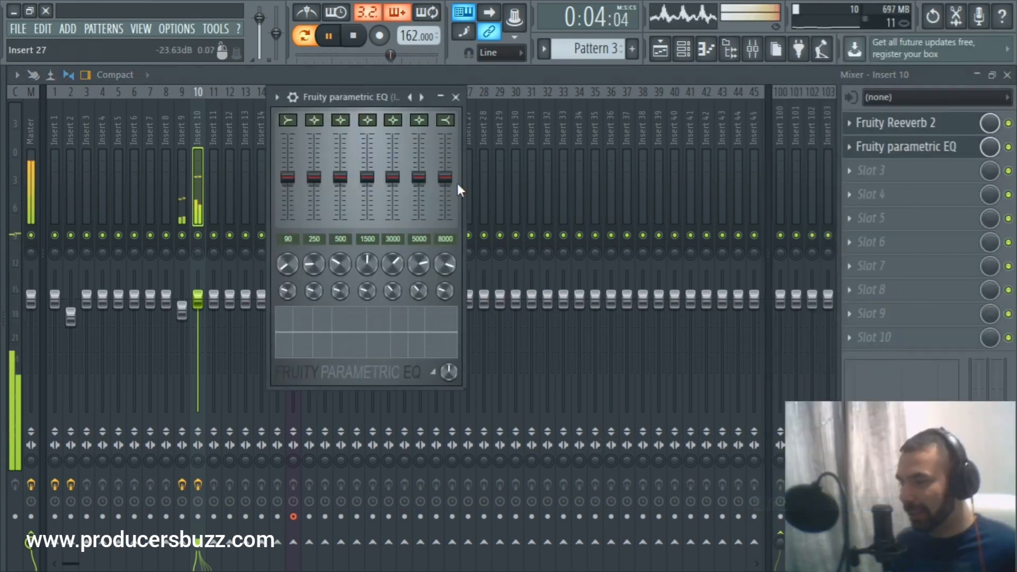
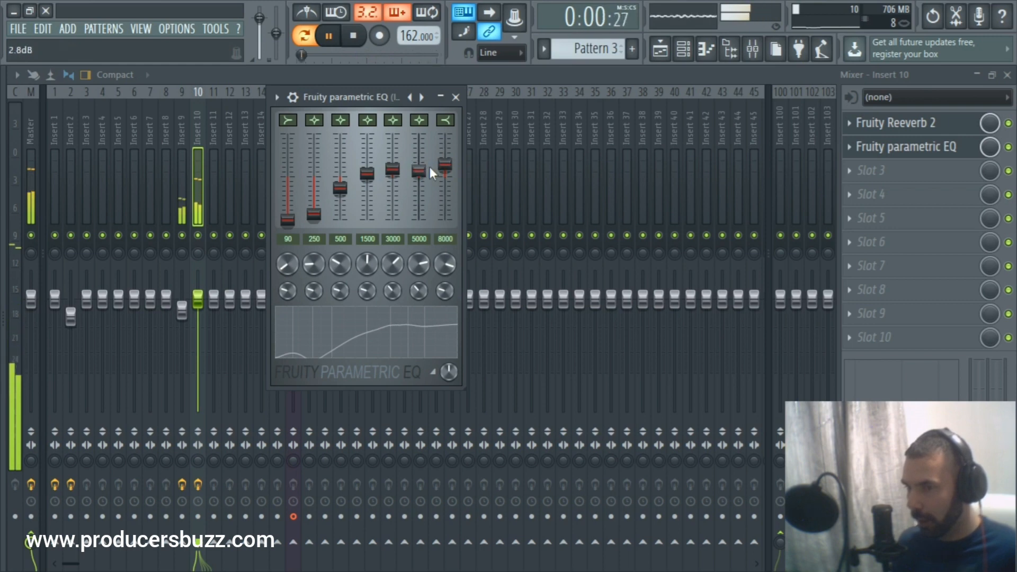
click(440, 97)
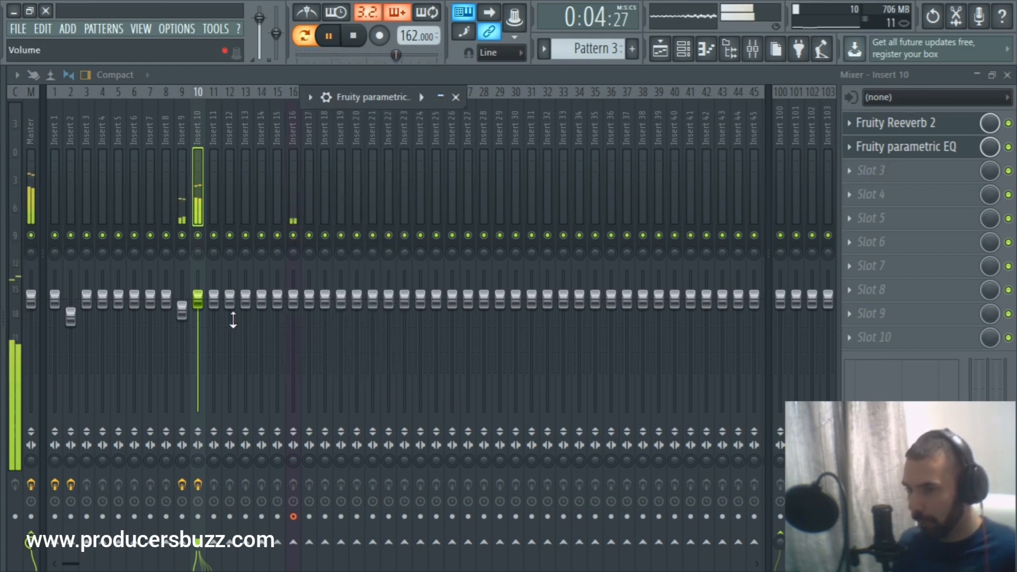
Lower the Insert 10 volume fader slightly, close the mixer and play the arrangement in song mode
drag(198, 299, 198, 315)
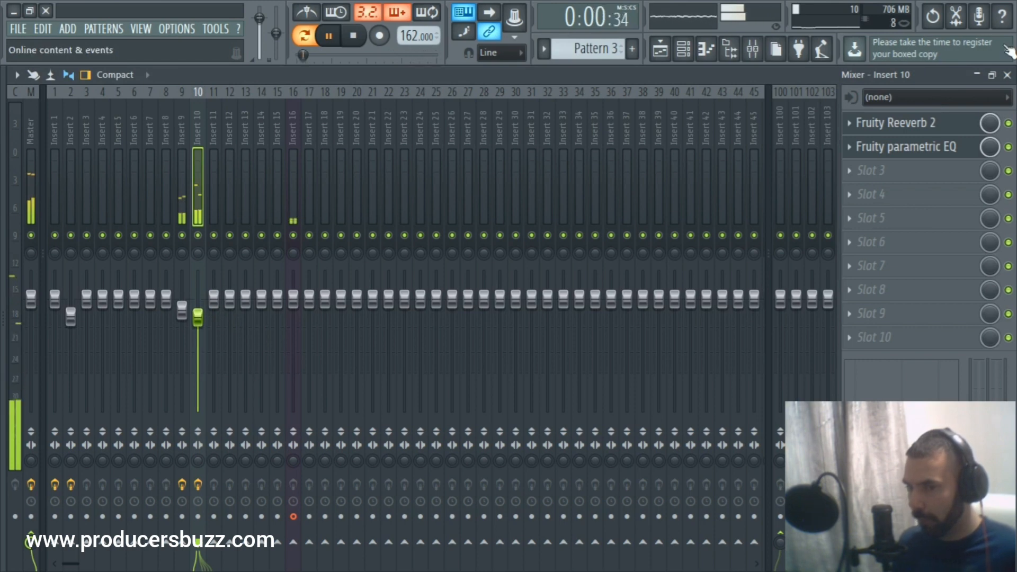
click(977, 74)
key(F12)
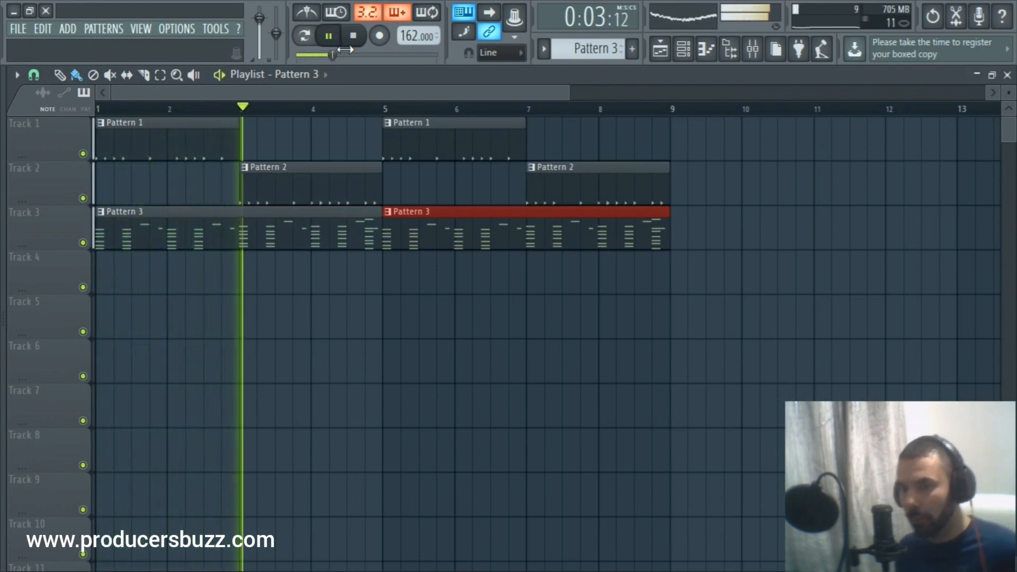
Stop playback, clone the GMS #2 channel in the Channel rack and bring the clone's synth window into view
click(683, 49)
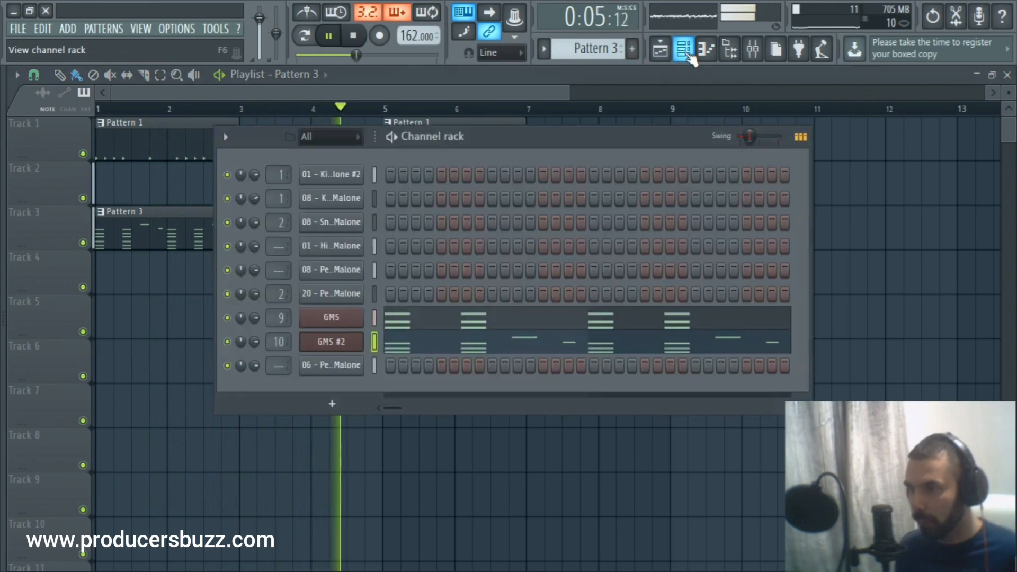
drag(642, 145, 634, 123)
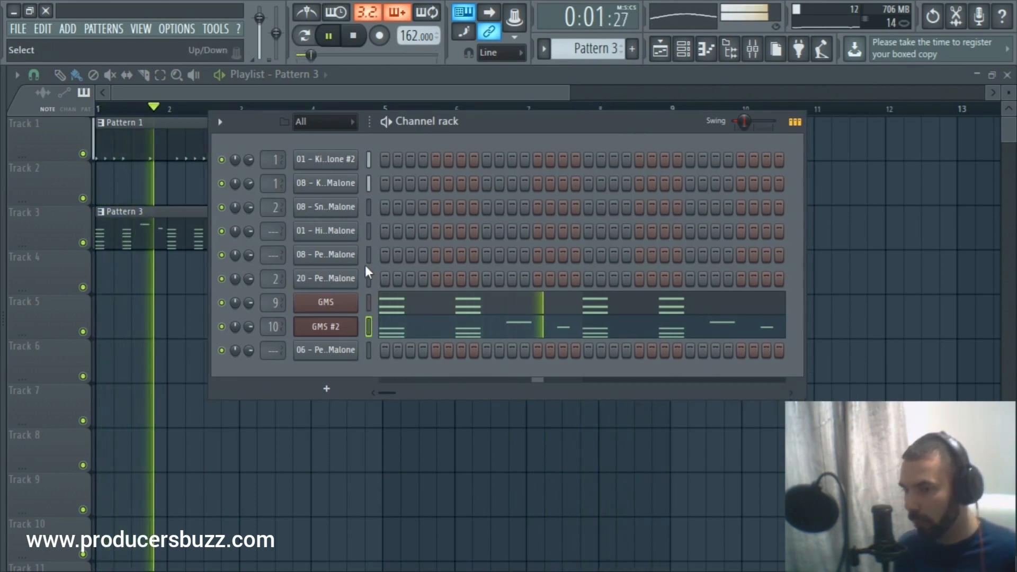
key(space)
right_click(350, 329)
click(399, 450)
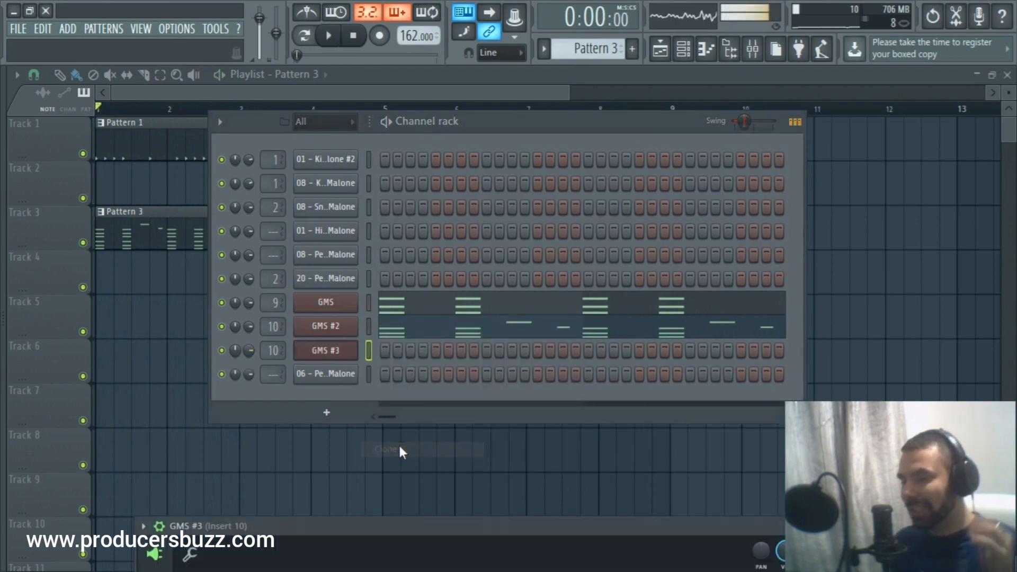
drag(498, 522, 504, 178)
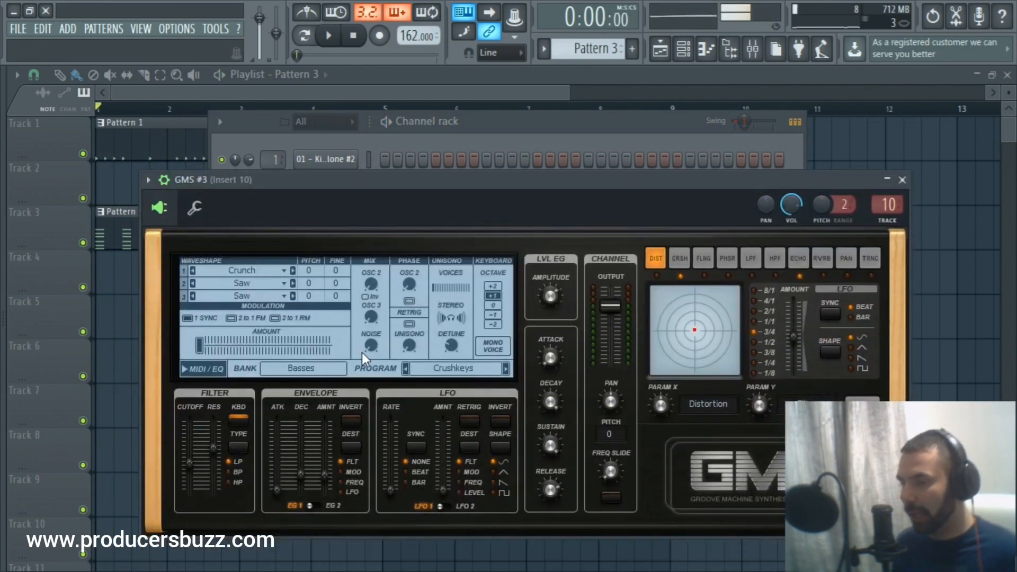
Try the Basses presets Analog Bass 4 TE and Anger TE on GMS #3, and close the synth window
click(325, 366)
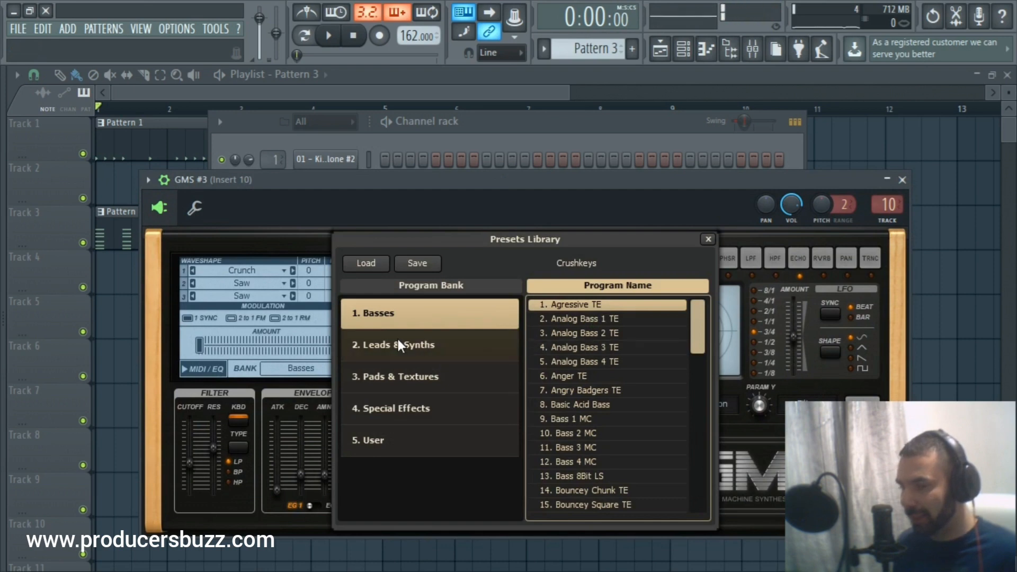
double_click(589, 364)
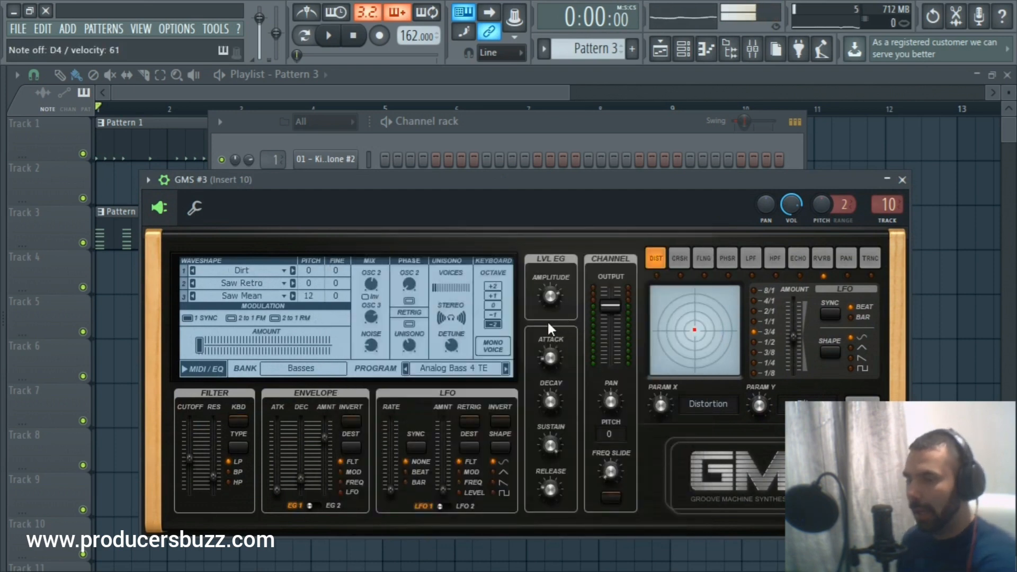
click(503, 368)
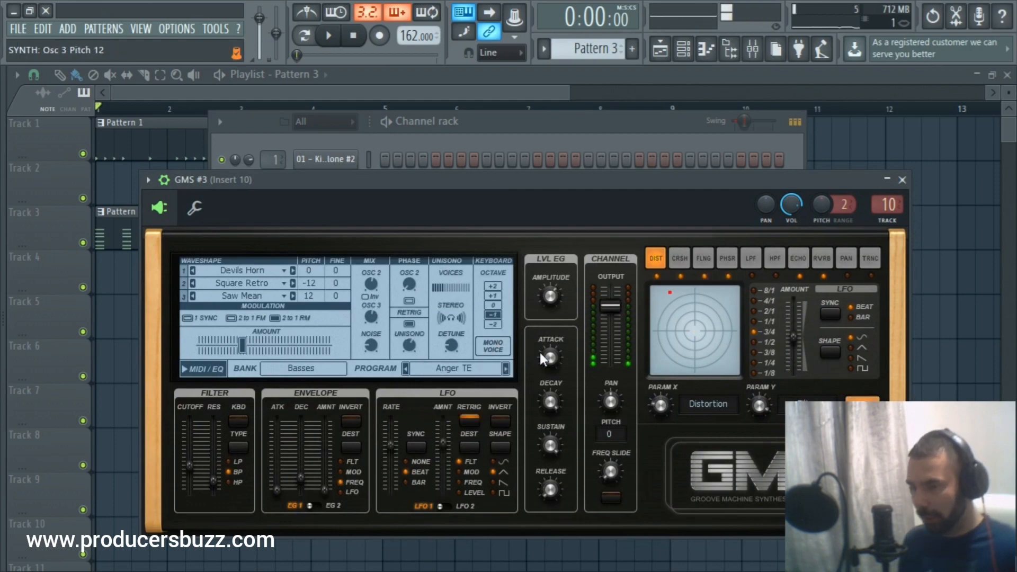
click(902, 181)
right_click(333, 360)
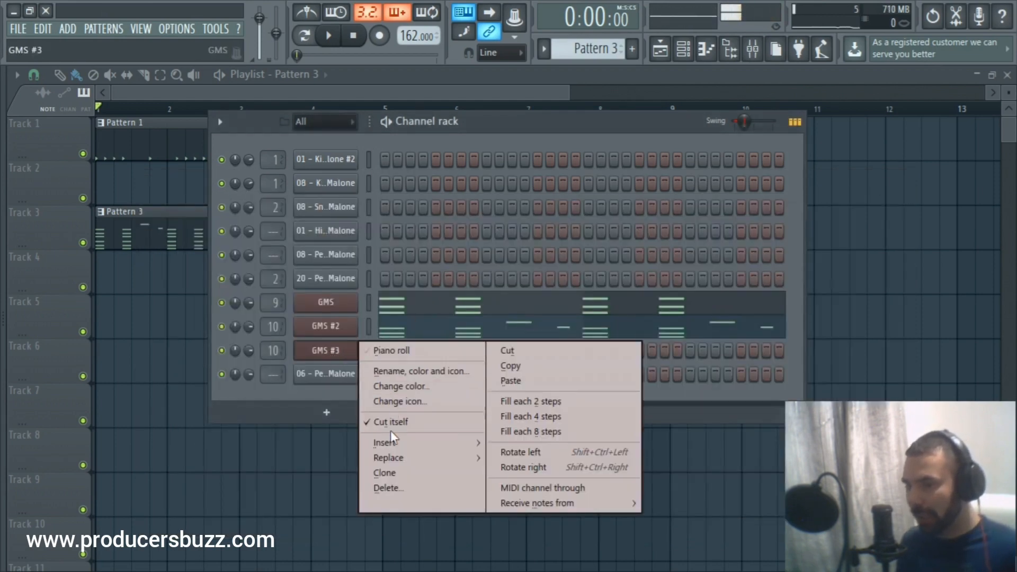
click(334, 356)
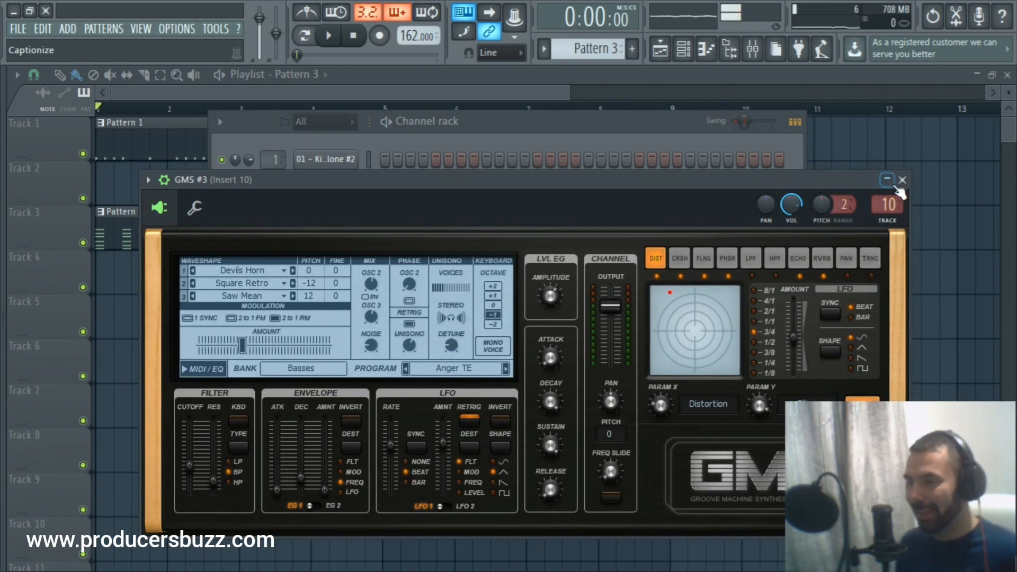
click(901, 180)
Insert the Xsub generator plugin as a new channel below GMS #2 and minimize its window
right_click(333, 360)
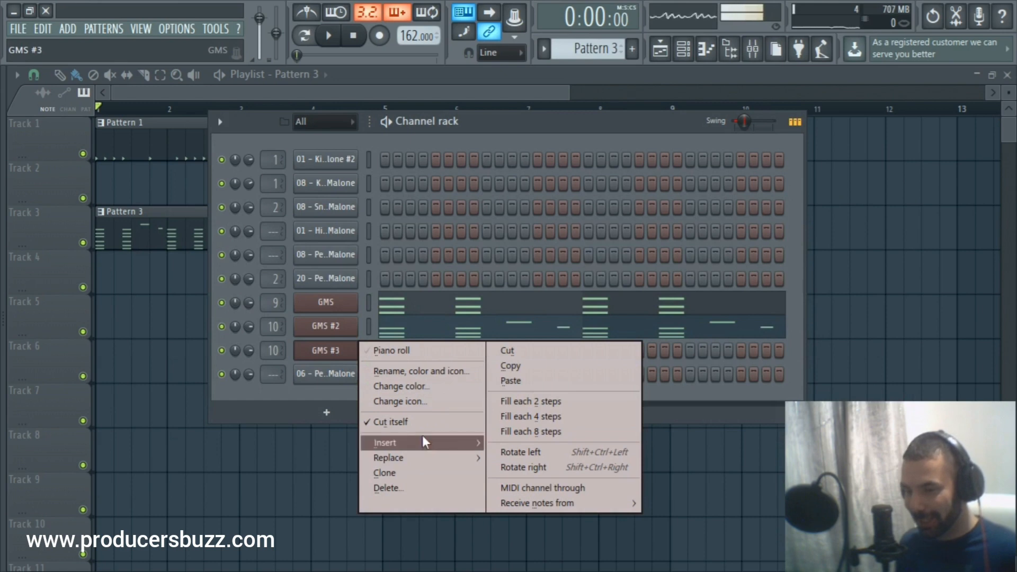
mouse_move(422, 440)
click(527, 44)
scroll(444, 471, down, 3)
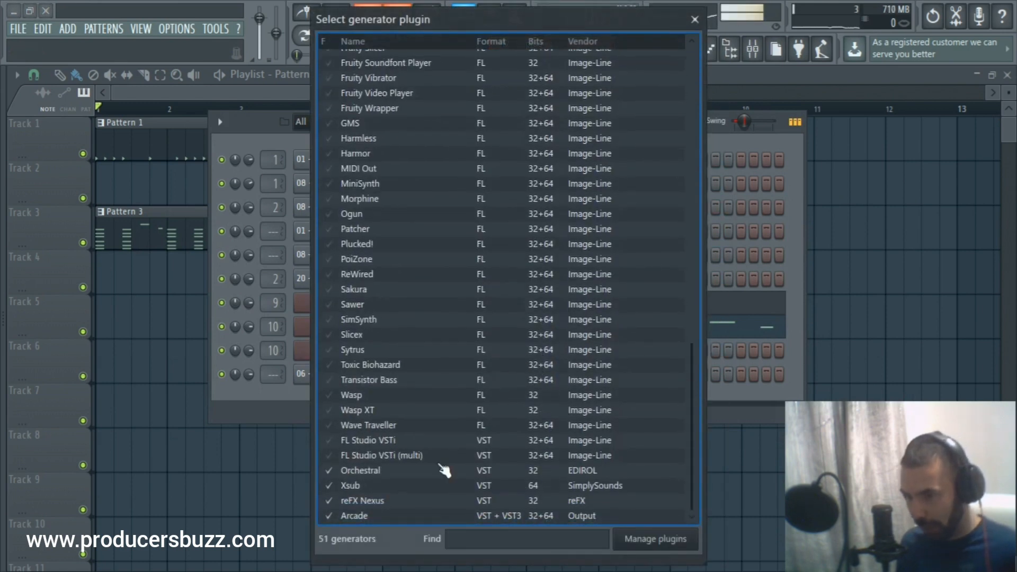
double_click(361, 485)
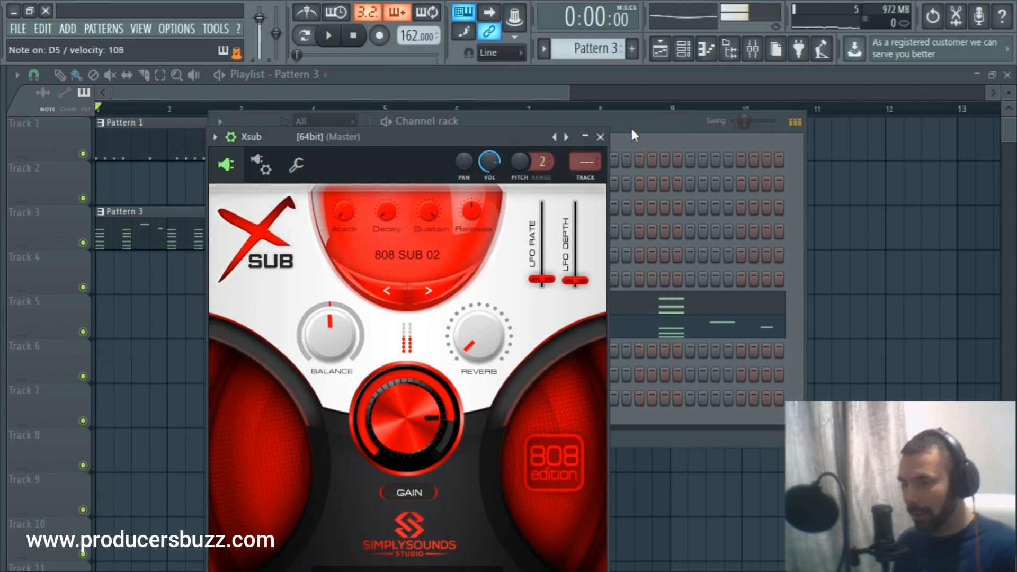
click(585, 137)
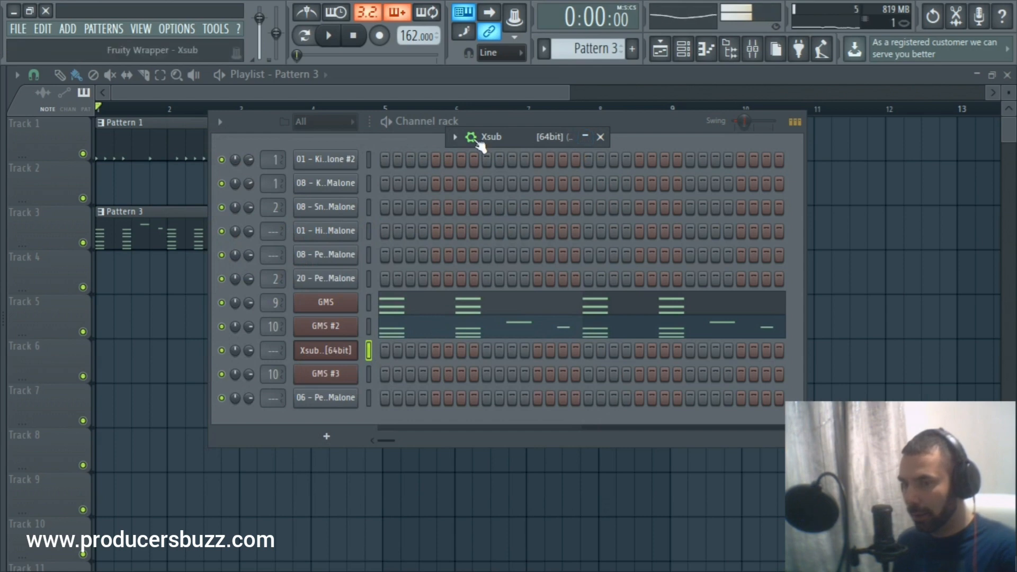
Open the piano roll of the new Xsub channel for Pattern 3
double_click(150, 229)
click(367, 301)
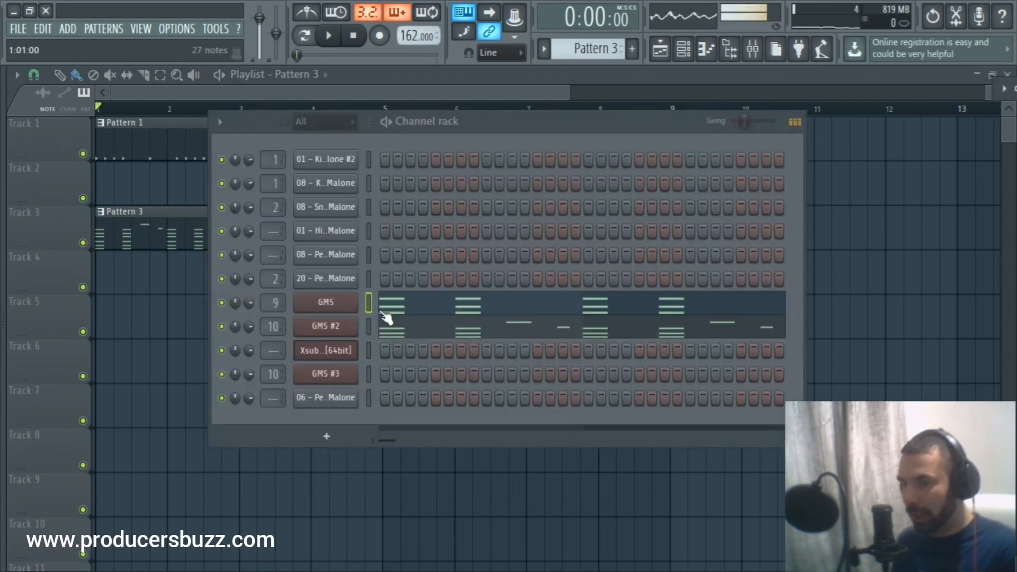
right_click(350, 357)
click(363, 340)
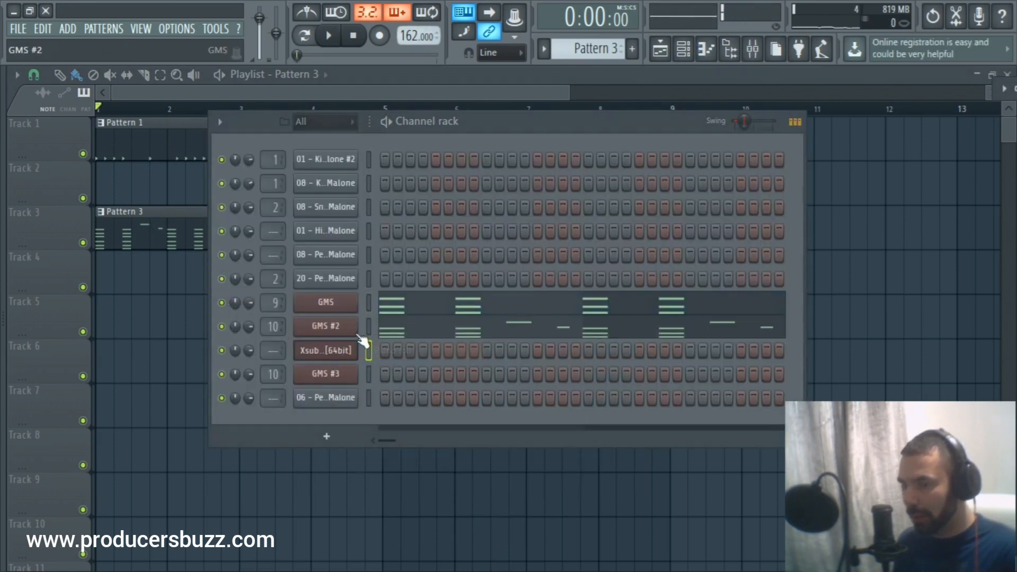
right_click(324, 355)
click(380, 347)
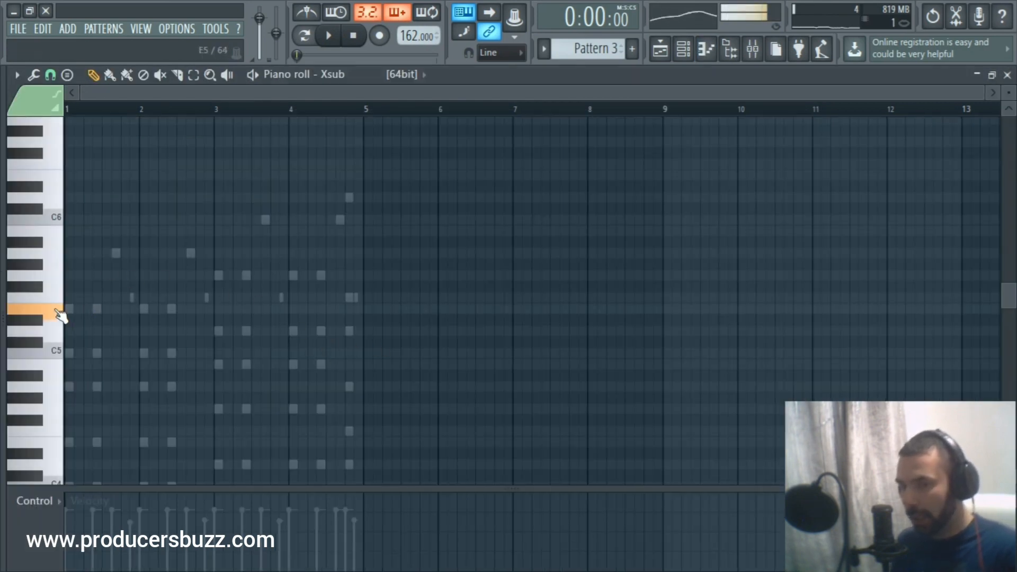
Place an E5 note about two steps long at the start of bar 1 for Xsub and play Pattern 3 in pattern mode
scroll(58, 313, down, 3)
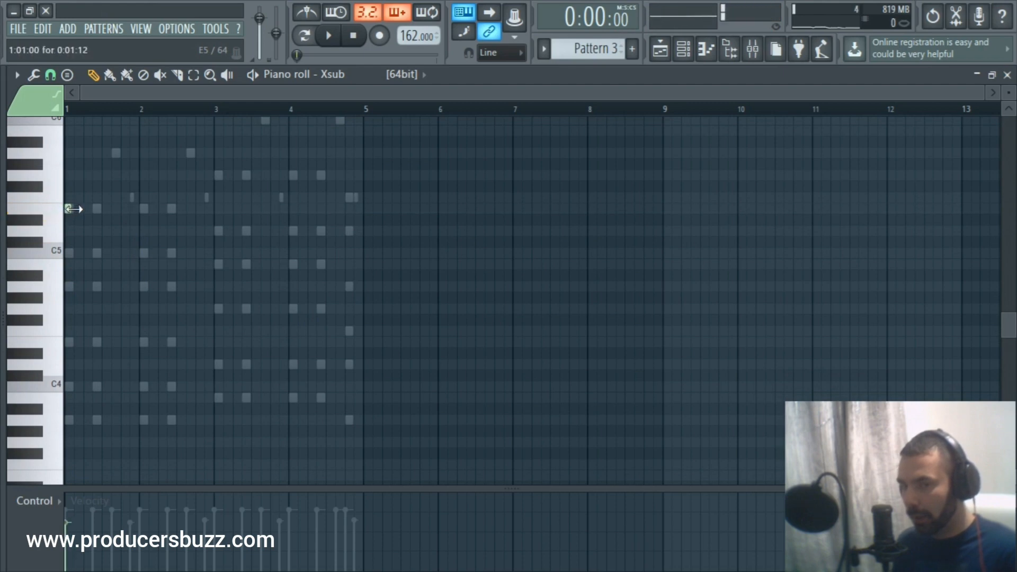
drag(983, 94, 771, 95)
scroll(136, 275, up, 1)
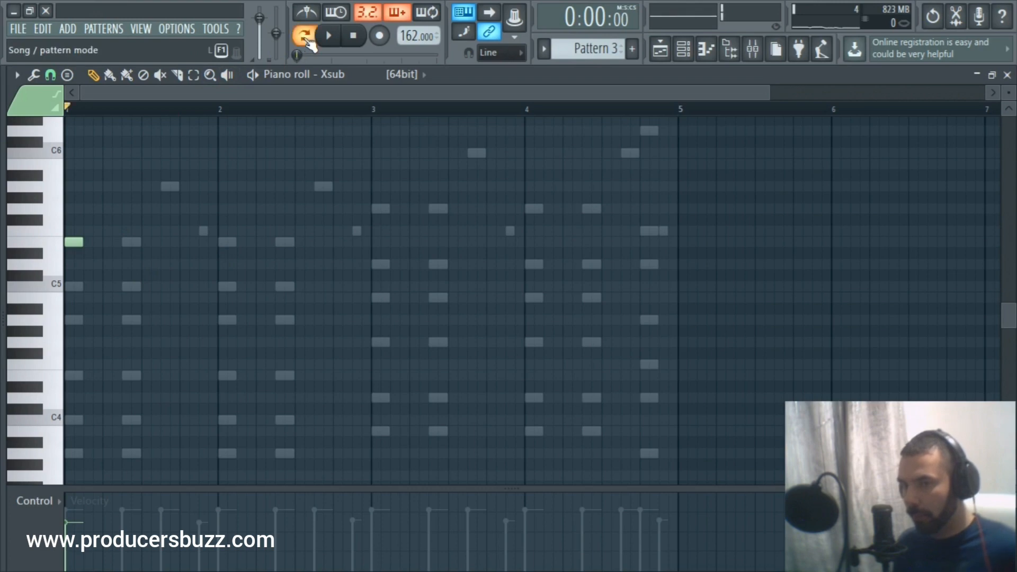
click(333, 38)
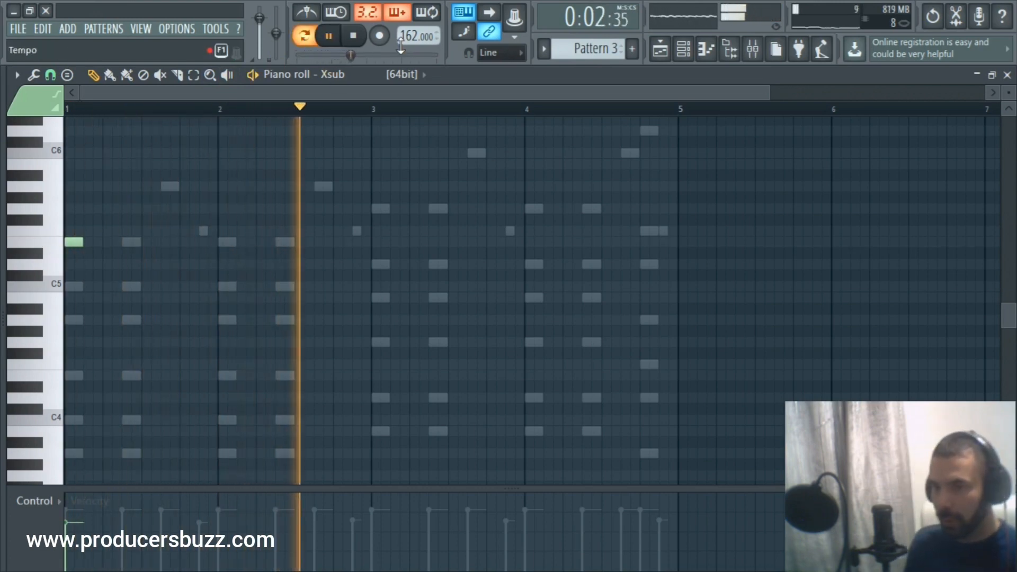
Stop playback, check Pattern 1's drum steps in the channel rack, and return to the Xsub piano roll of Pattern 3
key(space)
click(978, 77)
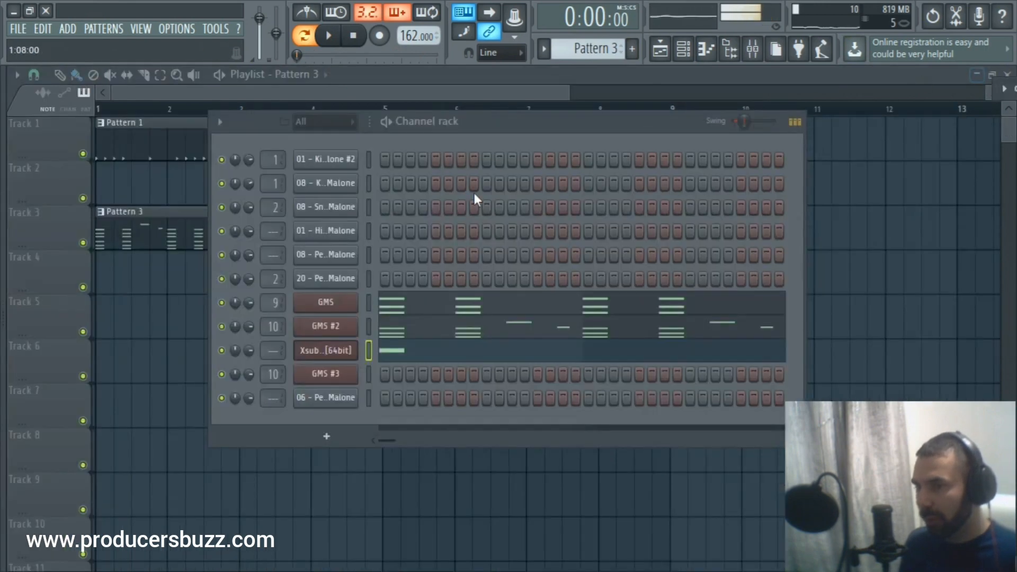
click(151, 136)
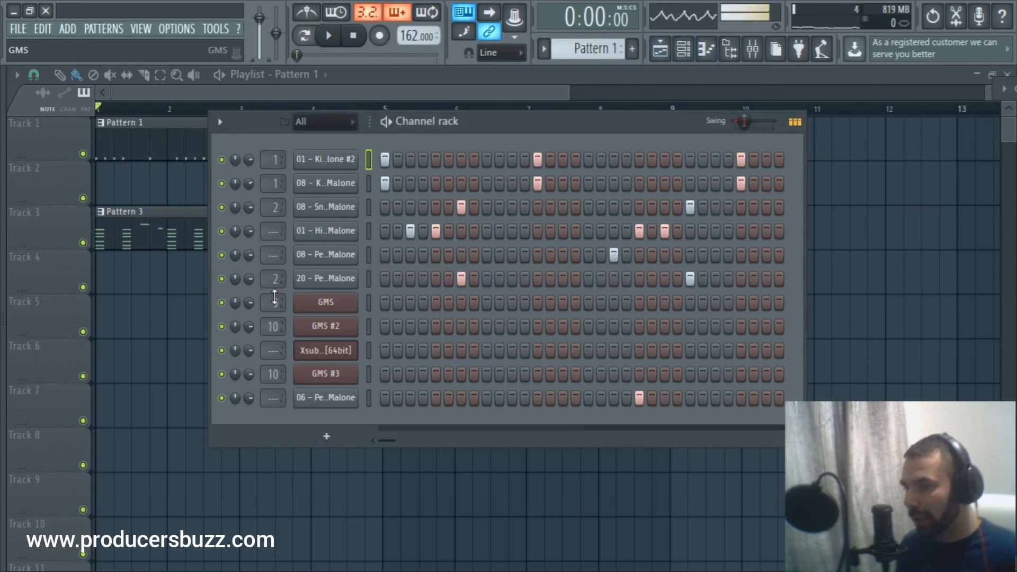
click(163, 220)
right_click(328, 351)
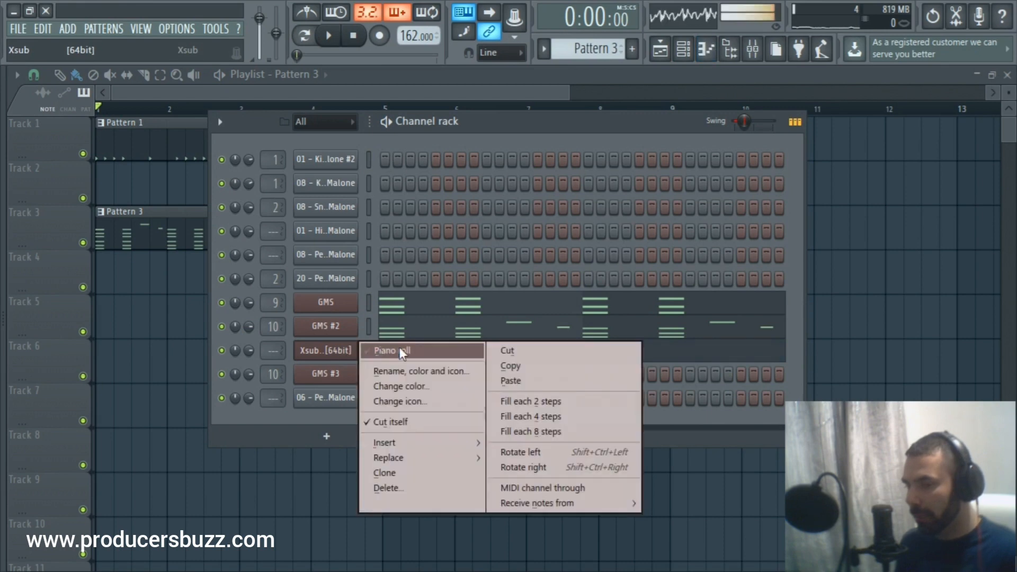
click(399, 349)
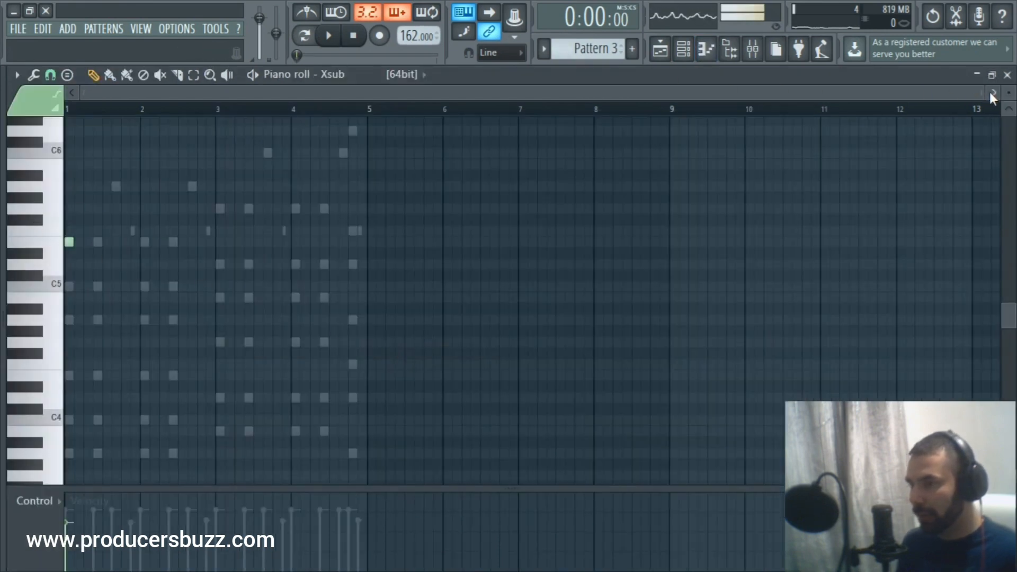
drag(990, 91, 645, 99)
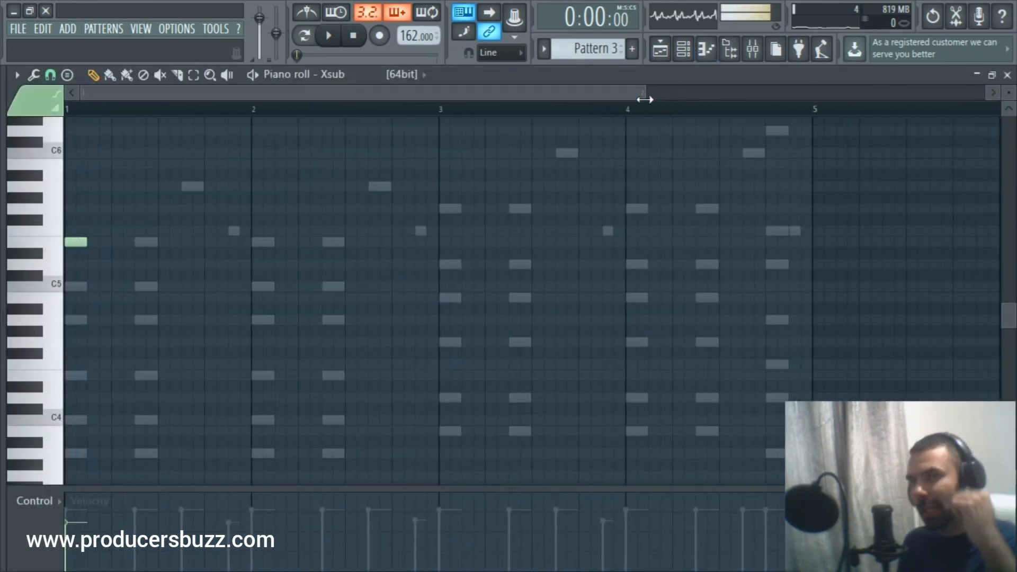
Try a two-step E5 note at the start of bar 2 for Xsub and play Pattern 3
key(space)
key(space)
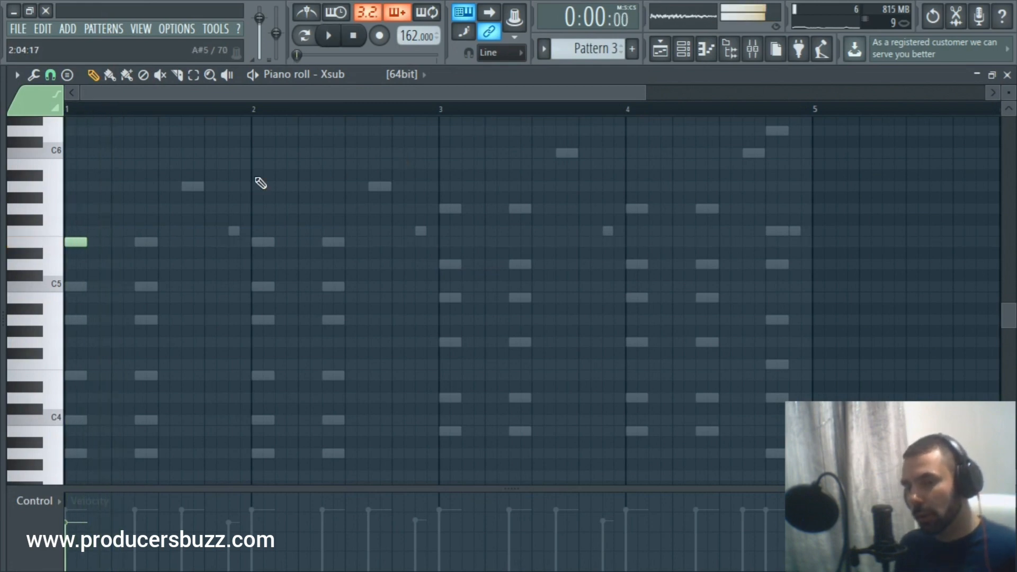
key(space)
click(257, 244)
key(space)
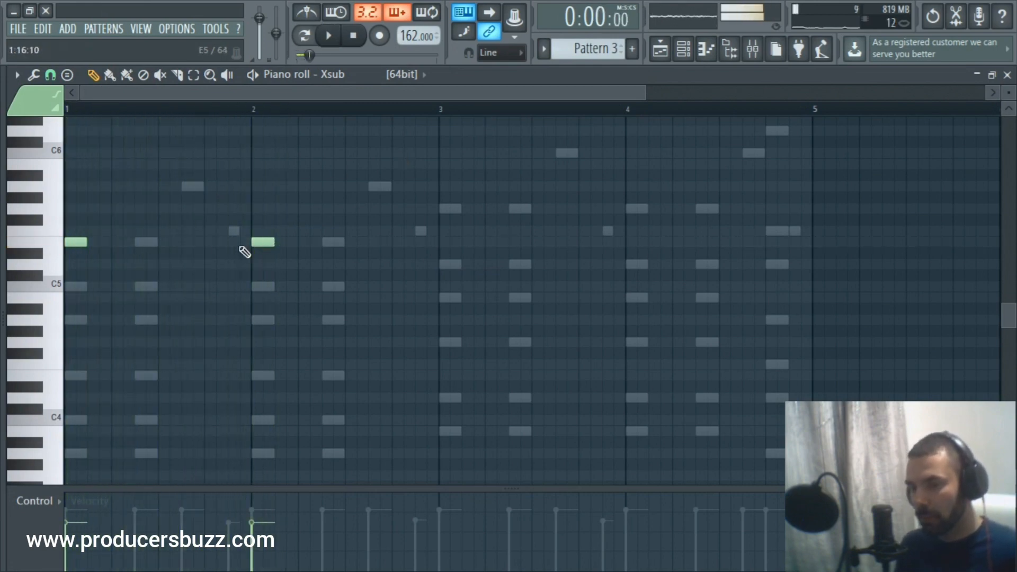
key(space)
key(space)
Lengthen the first E5 note to four steps, raise its velocity to about 79%, and play the pattern
key(space)
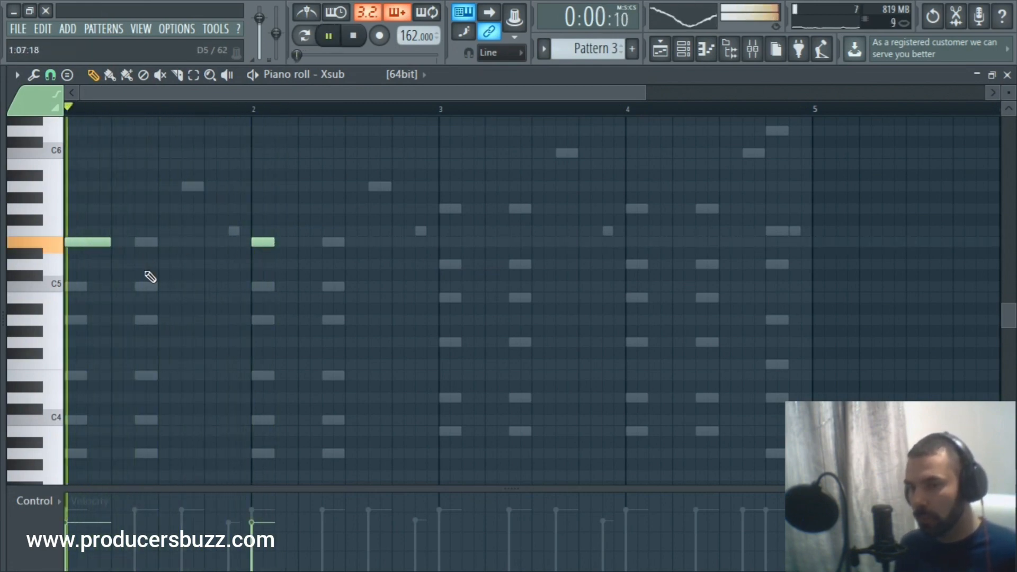
key(space)
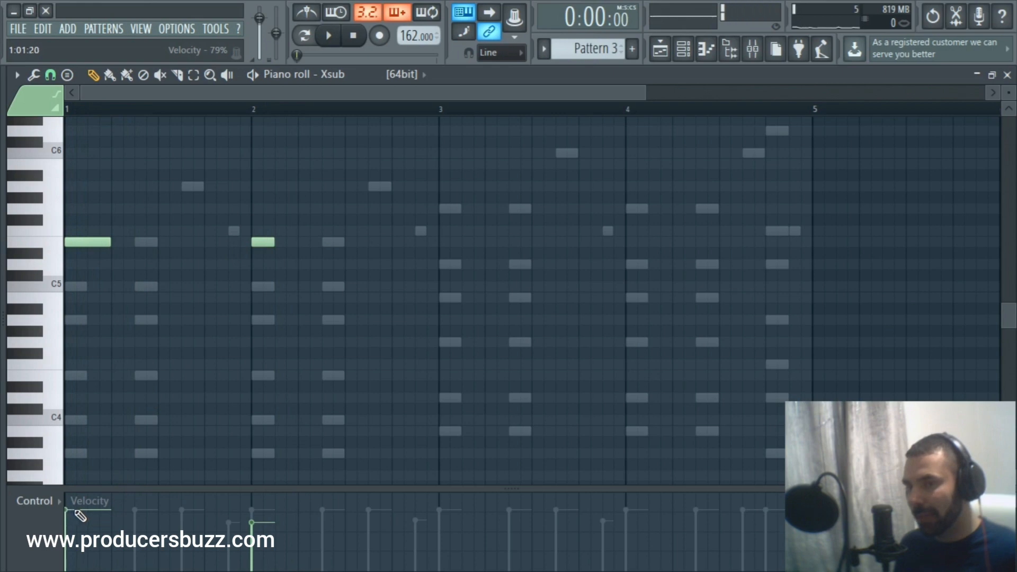
key(space)
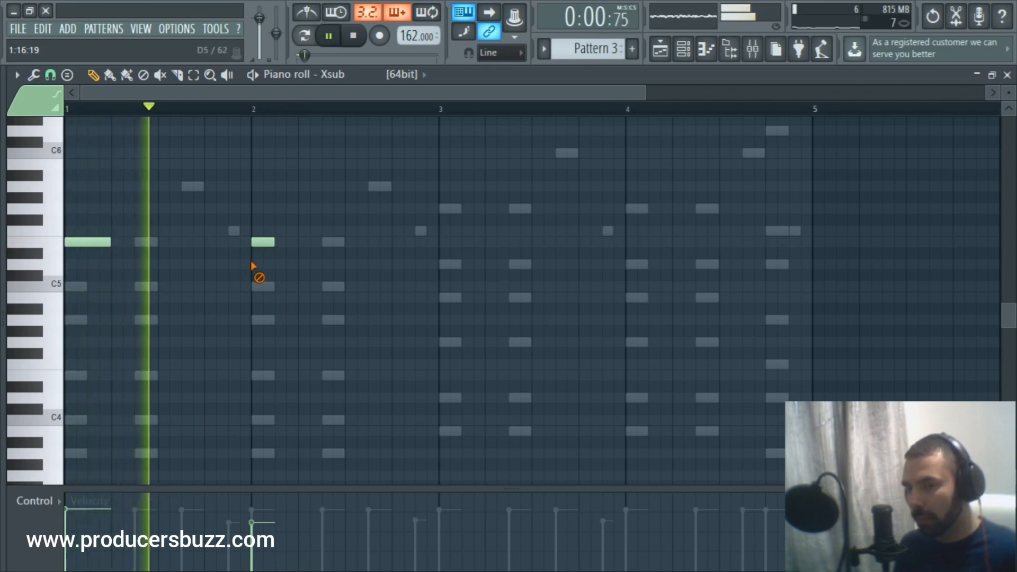
Replace the short E5 note at the start of bar 2 with a four-step E5 note
right_click(258, 242)
key(space)
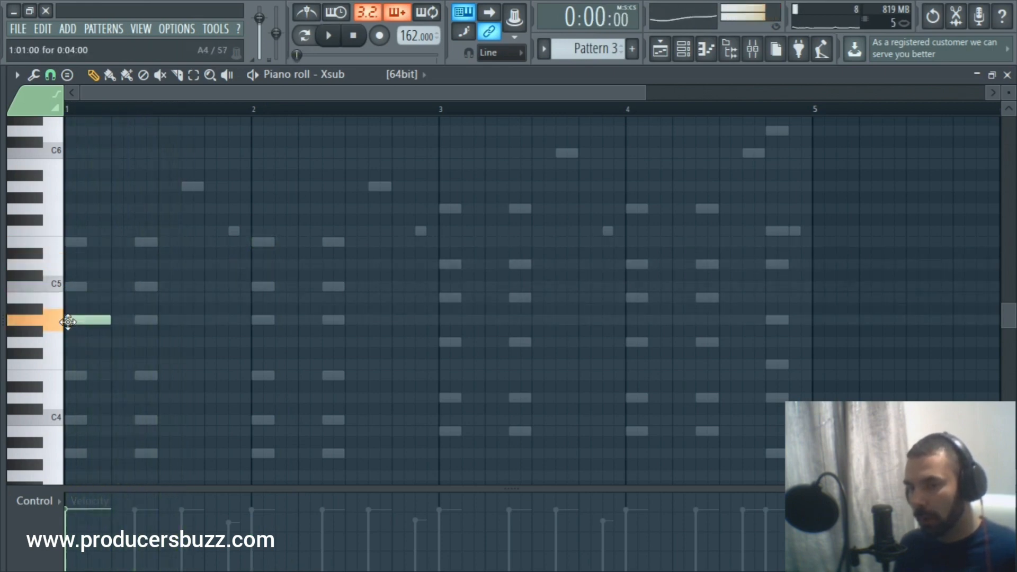
key(space)
key(space)
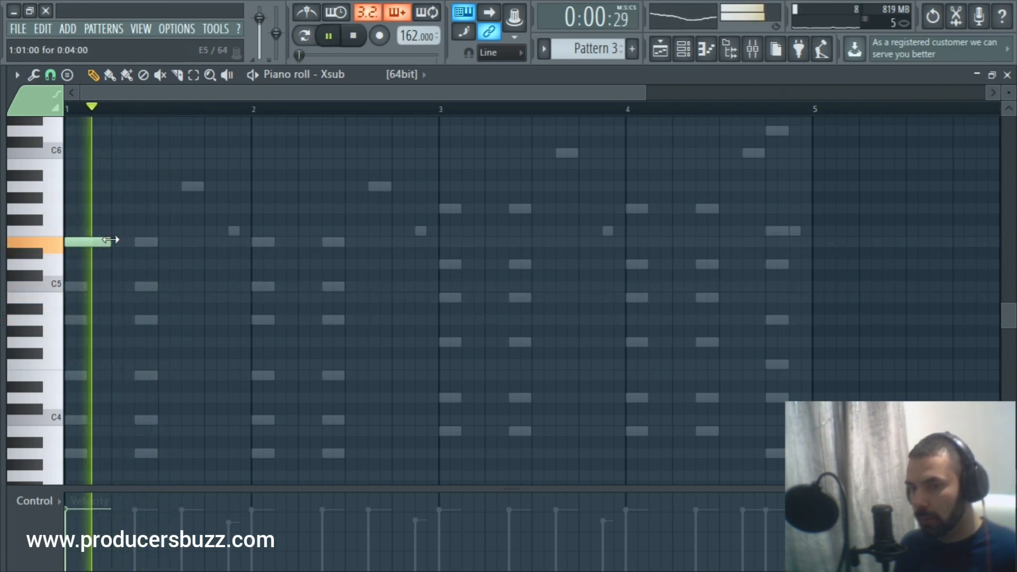
click(253, 242)
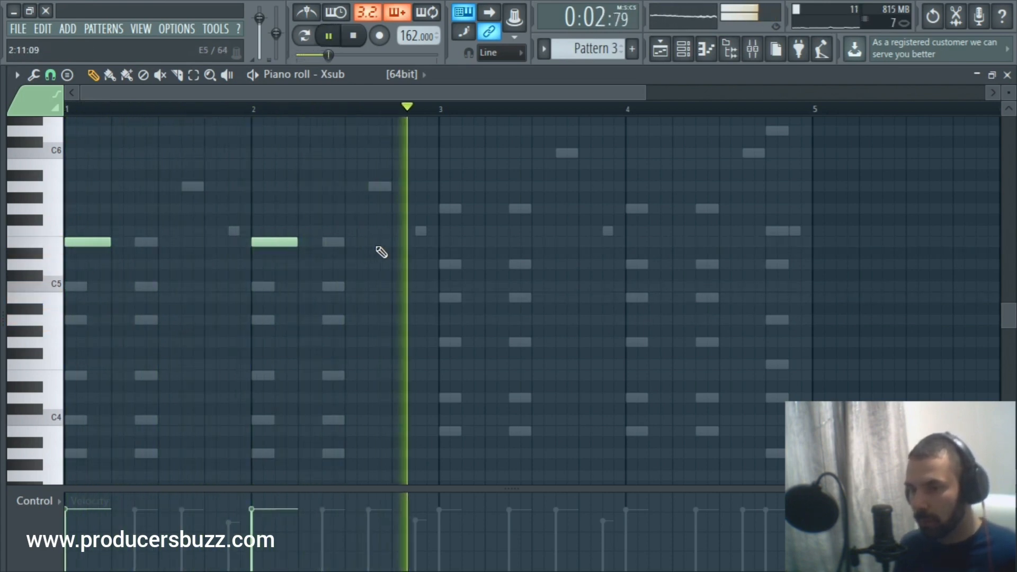
Try a four-step note at step 13 of bar 1, first on D5 and moved down to C5, while playing the pattern
key(space)
key(space)
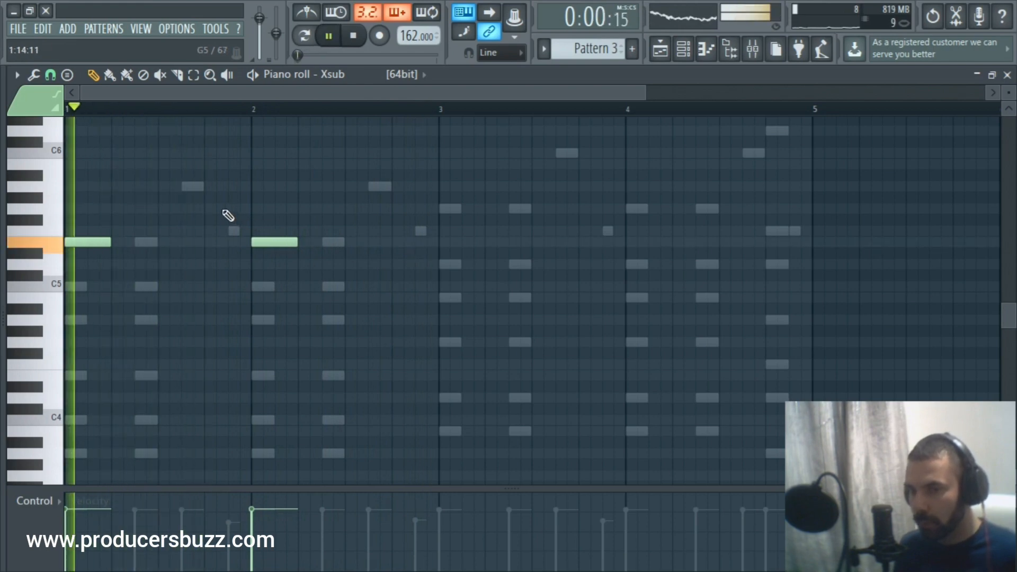
click(221, 265)
key(space)
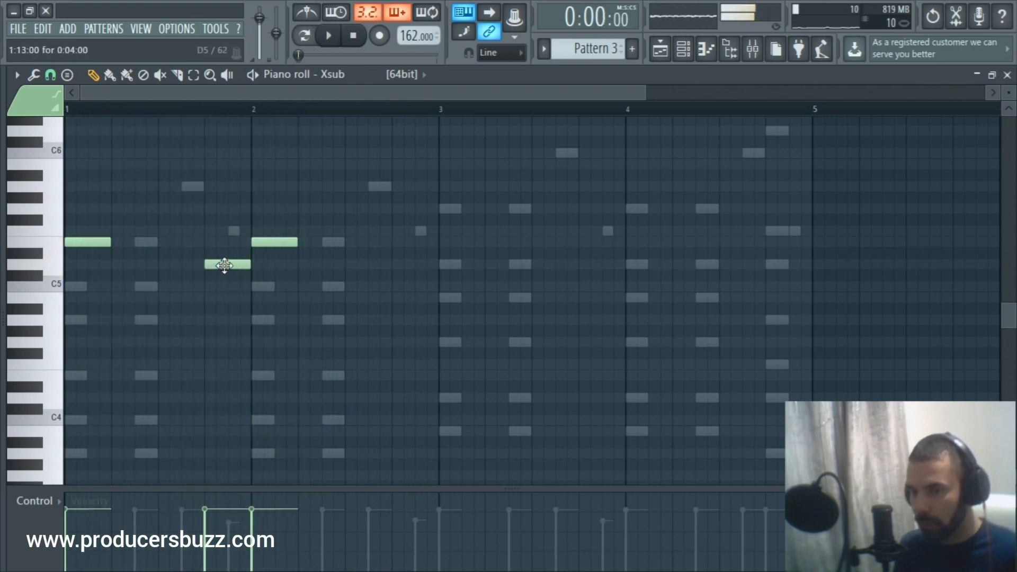
drag(225, 265, 224, 290)
key(space)
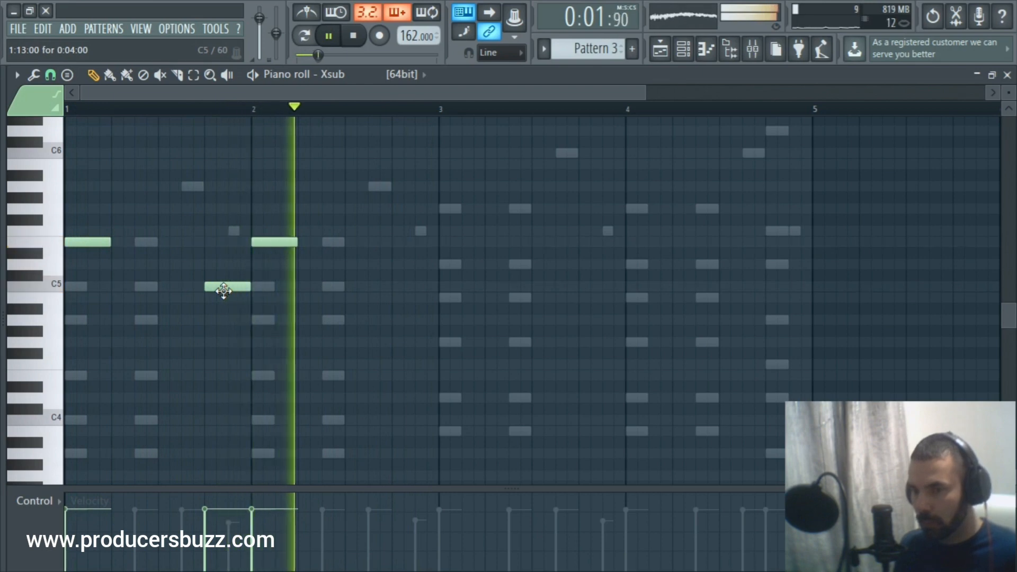
key(space)
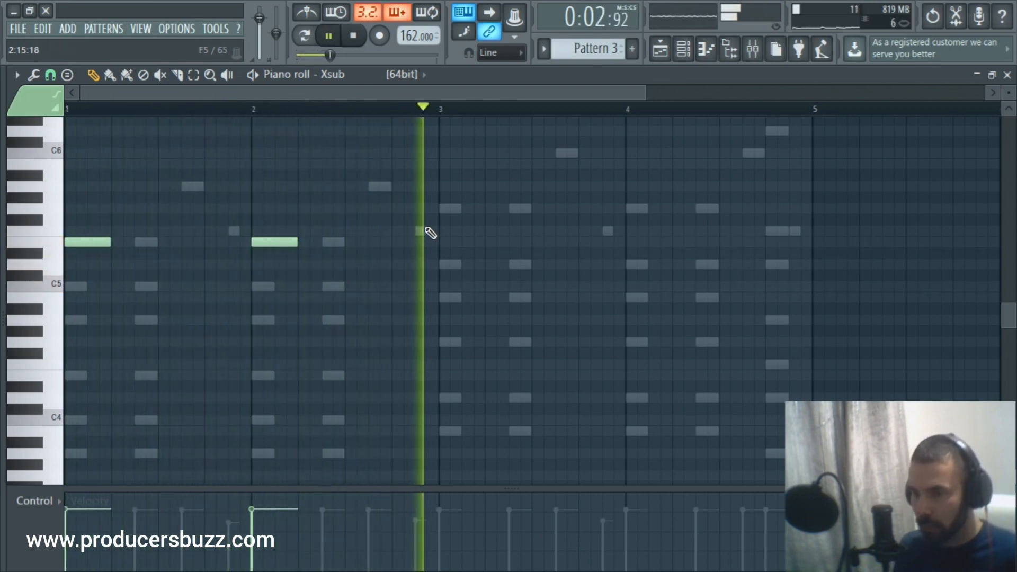
Place four-step A5 notes at step 13 of bars 1 and 2, and replay the pattern
click(211, 186)
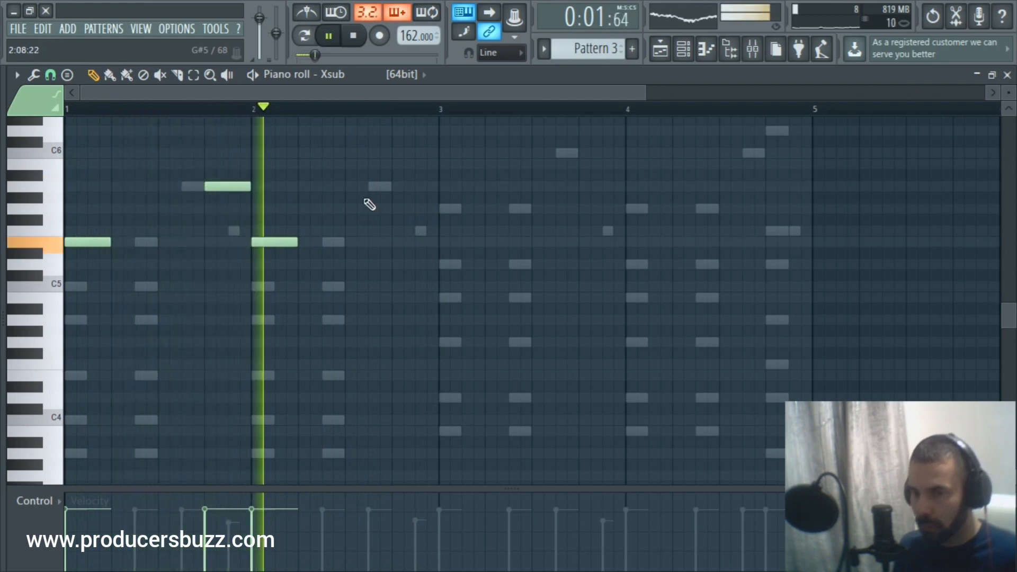
click(410, 187)
key(space)
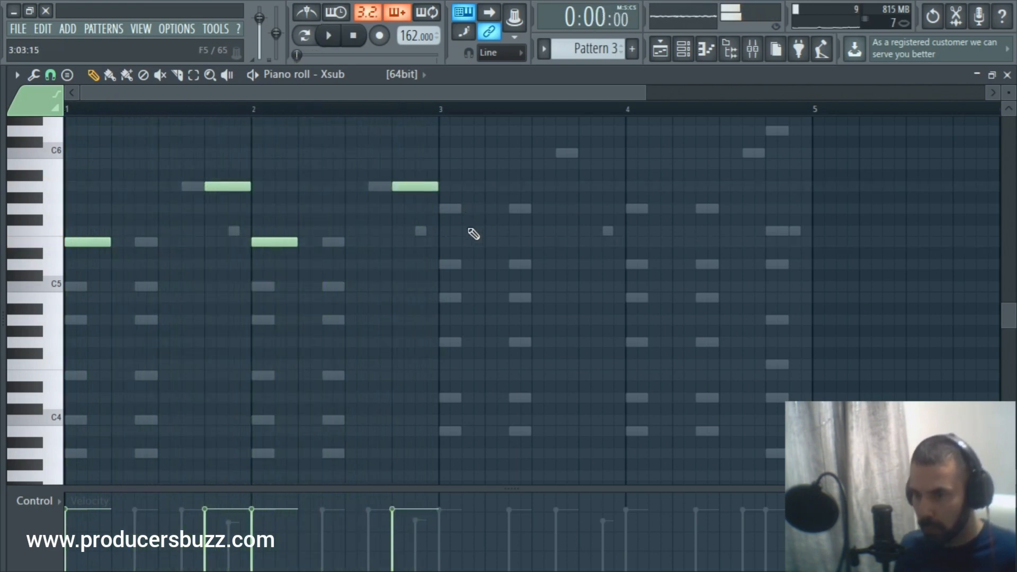
key(space)
Add four-step notes: G5 at the start of bar 3, C6 at step 13 of bar 3, and G5 at the start of bar 4
click(445, 209)
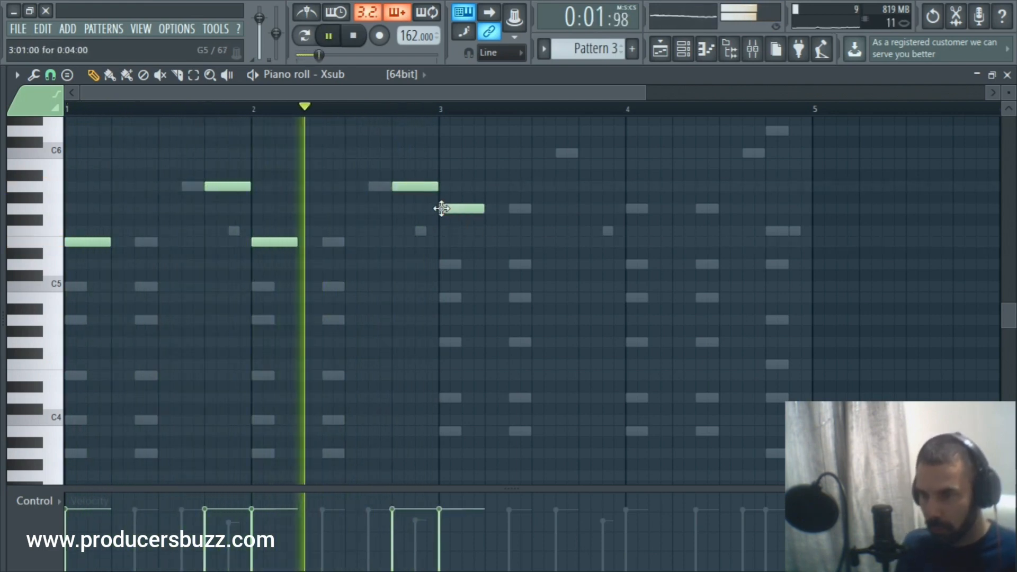
scroll(557, 221, up, 3)
click(583, 153)
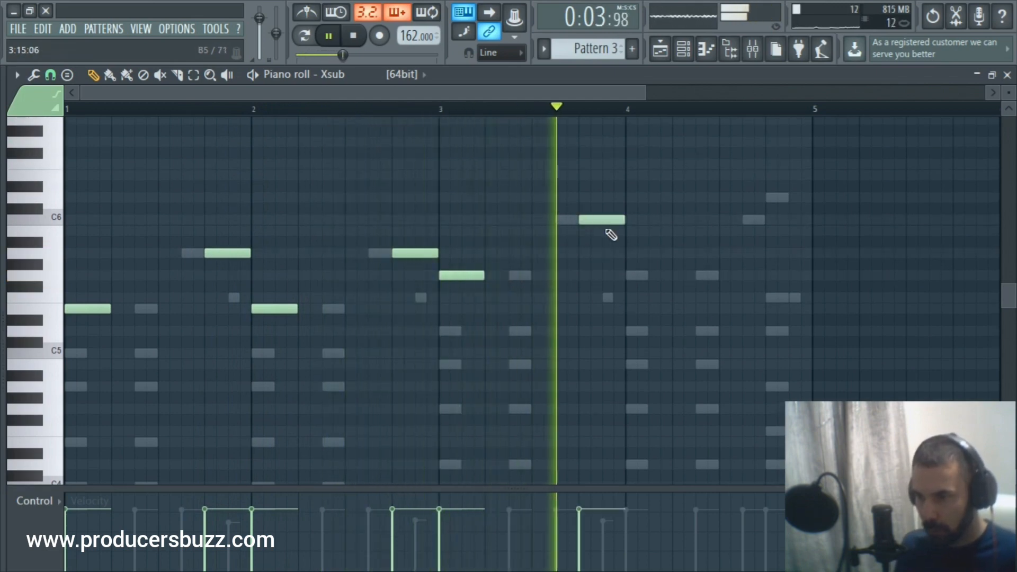
click(632, 276)
key(space)
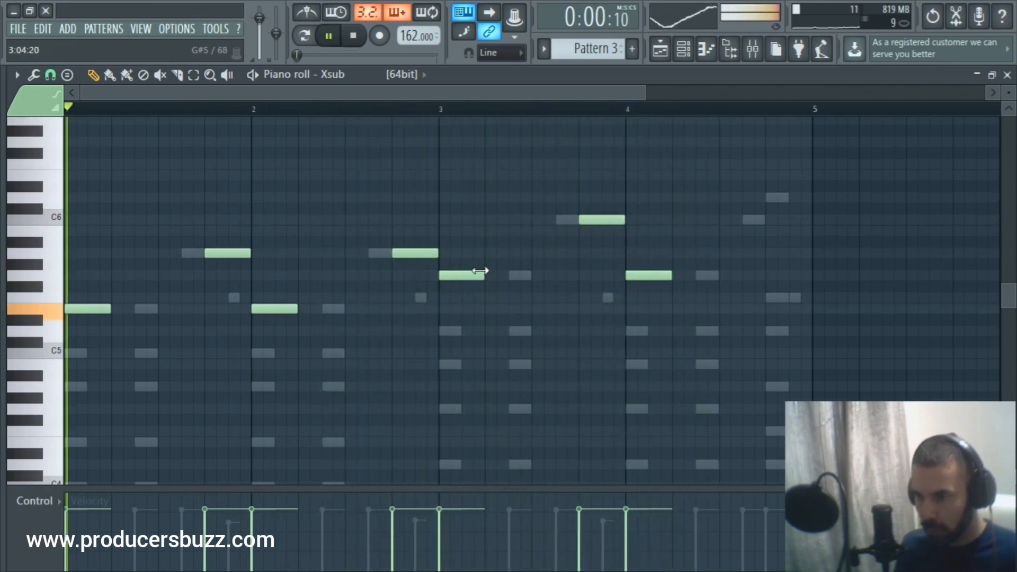
Lower bar 3's C6 note to B5 and add four-step B5 notes at steps 7 and 13 of bar 4
mouse_move(461, 276)
mouse_down()
mouse_move(457, 300)
mouse_move(468, 276)
mouse_up()
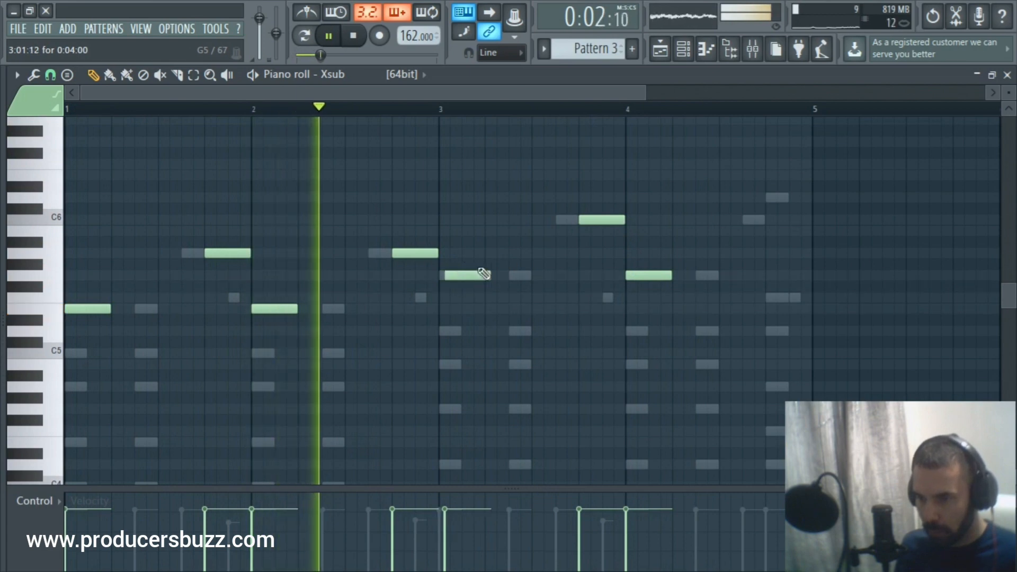
drag(609, 220, 609, 231)
drag(474, 275, 468, 276)
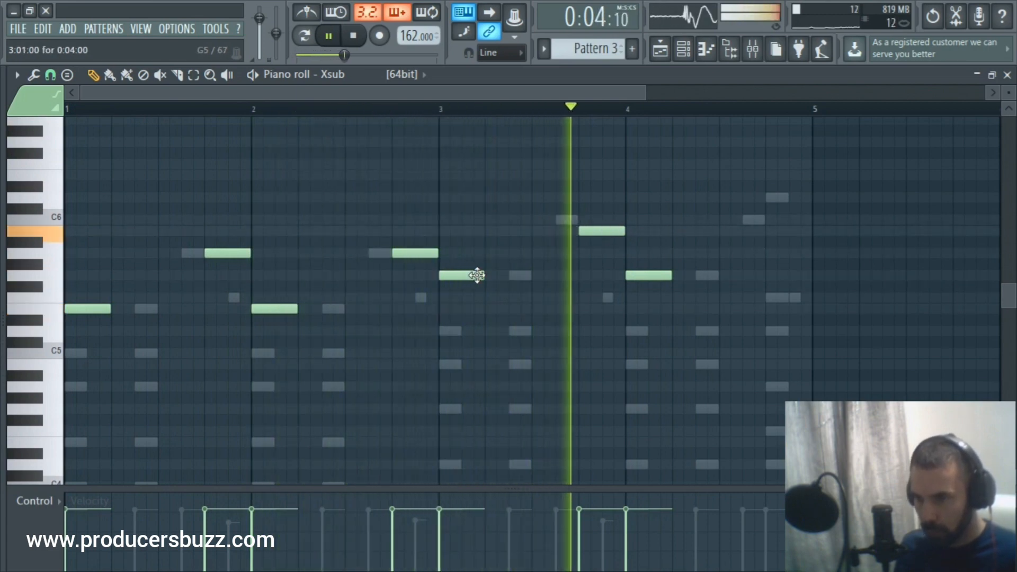
click(773, 231)
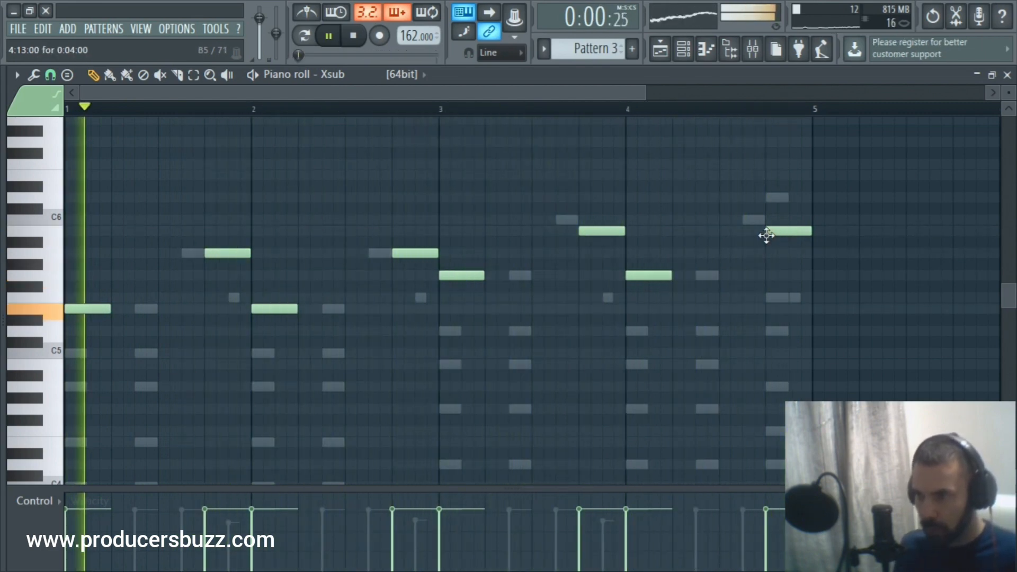
click(709, 230)
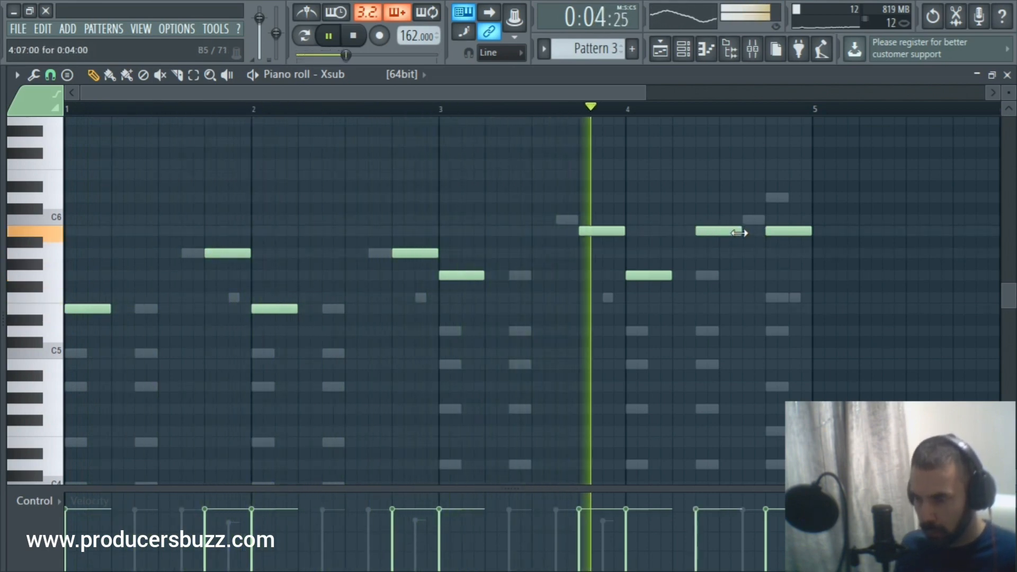
Restore the minimized Xsub window and audition its presets during playback, ending on 808 SUB 09
click(977, 76)
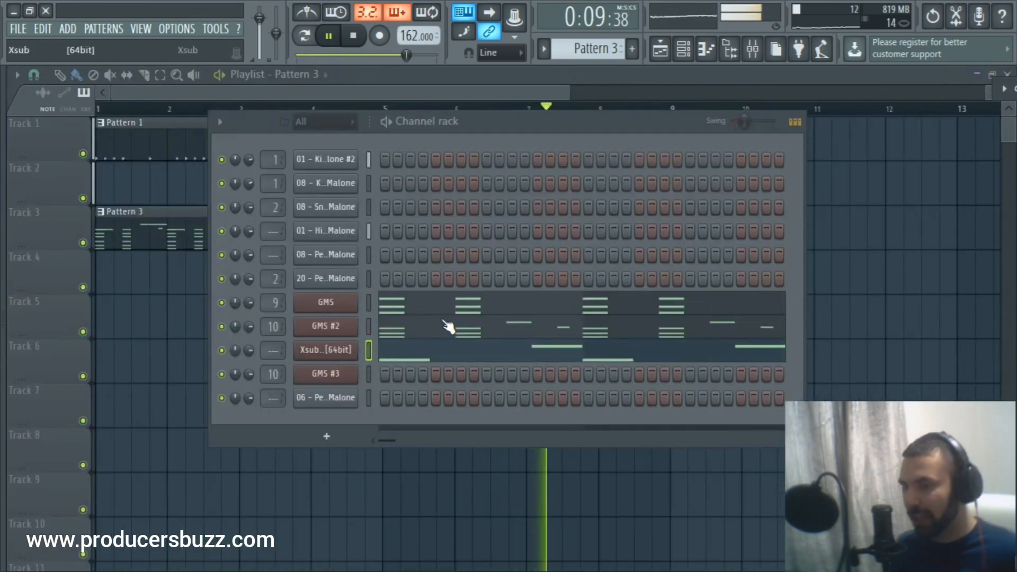
click(391, 351)
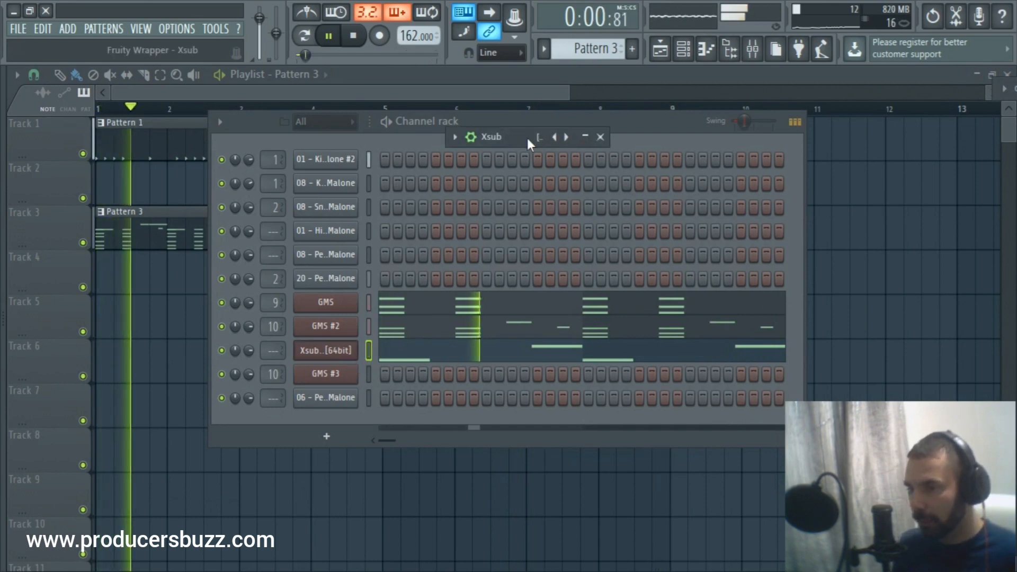
double_click(512, 146)
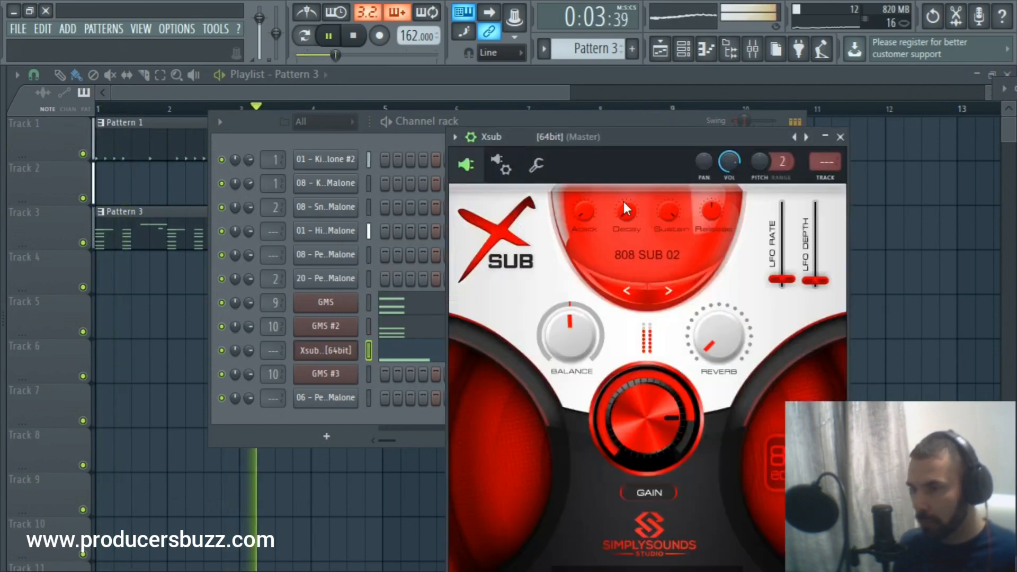
click(669, 291)
click(668, 291)
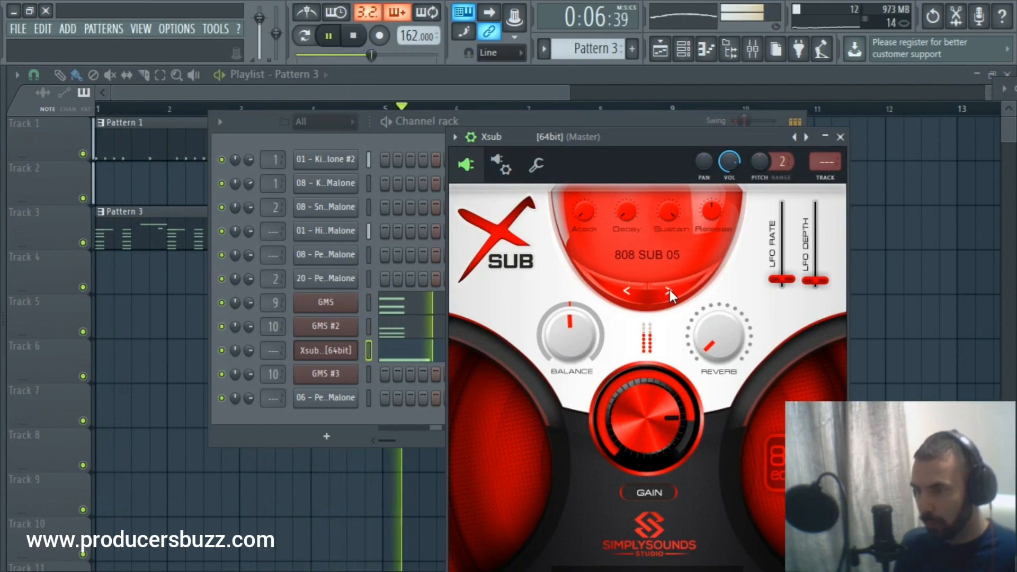
click(669, 290)
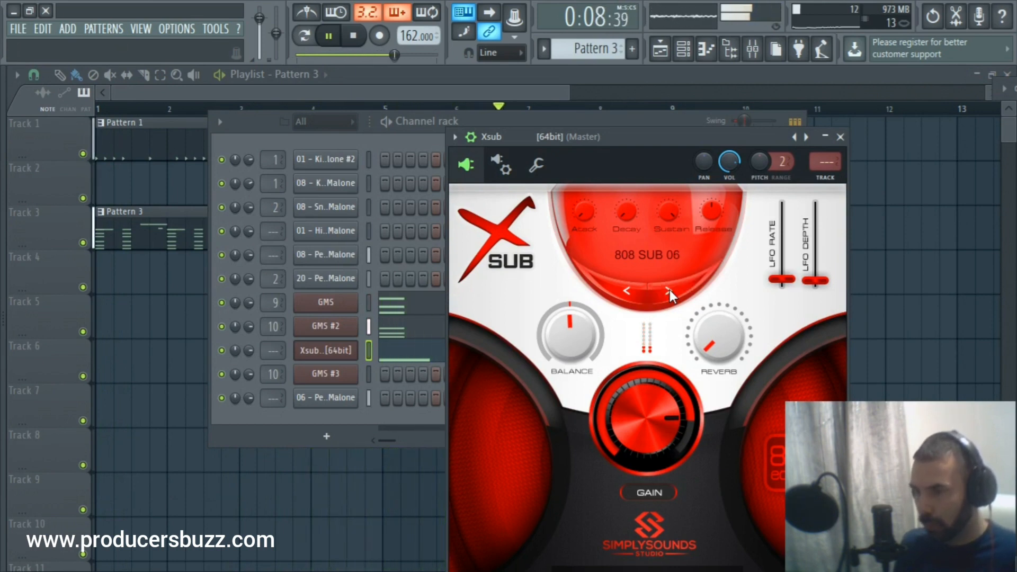
click(669, 291)
click(669, 291)
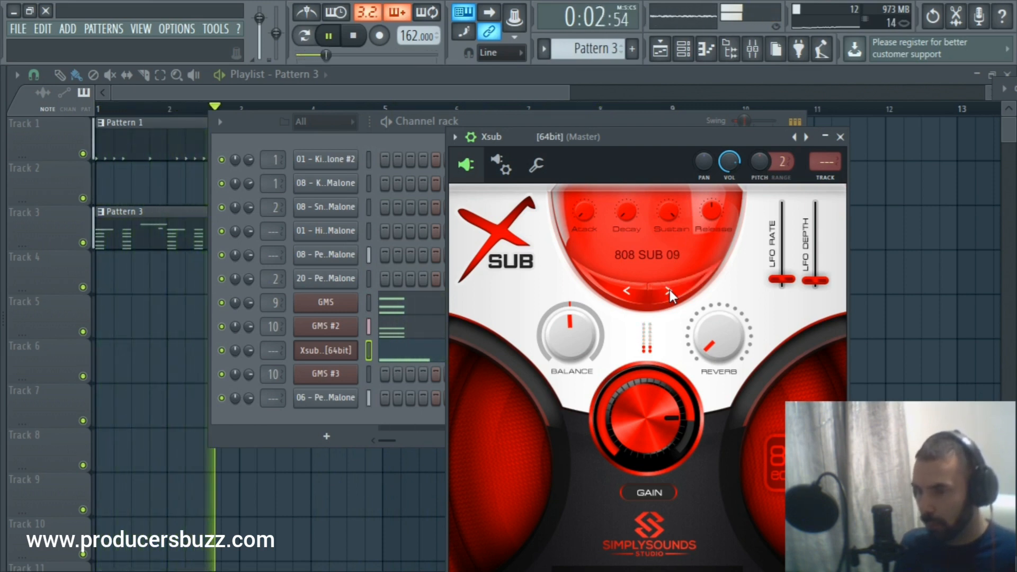
Reopen the Xsub channel's piano roll to show its four-bar bass line
right_click(355, 347)
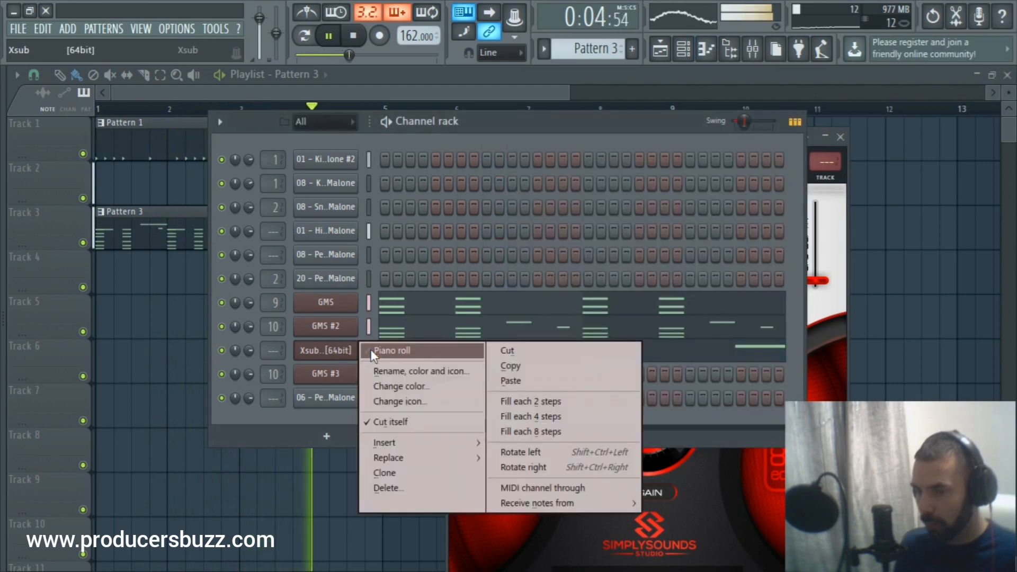
click(370, 346)
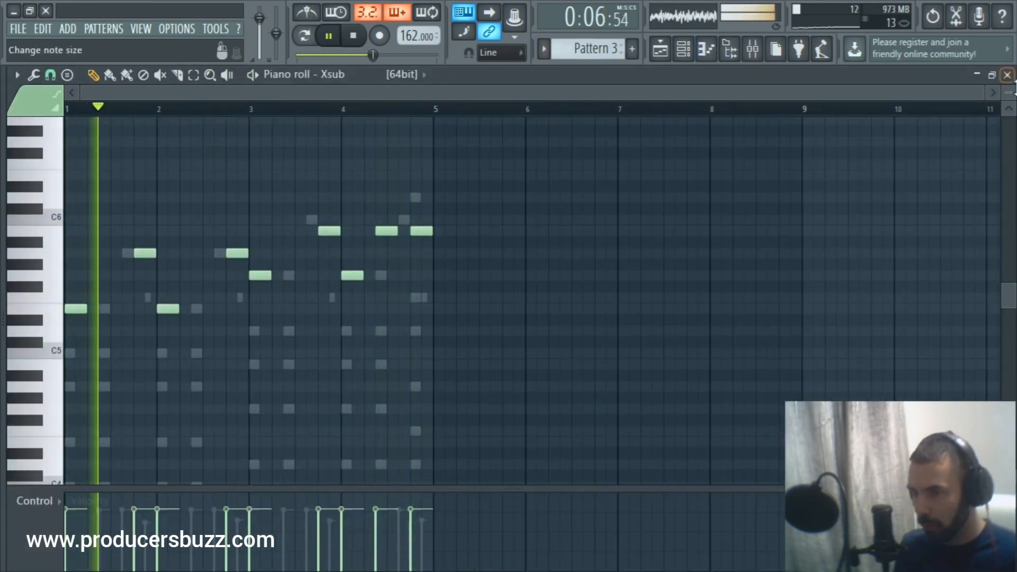
drag(984, 93, 719, 96)
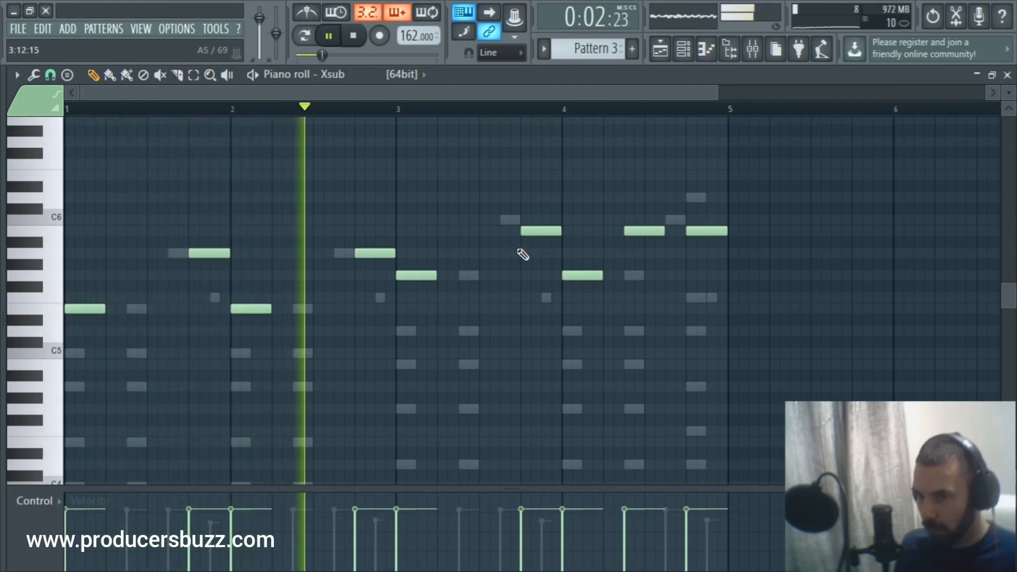
Lower the Xsub bass notes to D5 and F5 in bar 3 and D5, B4, B4 in bar 4, checking them during playback
key(space)
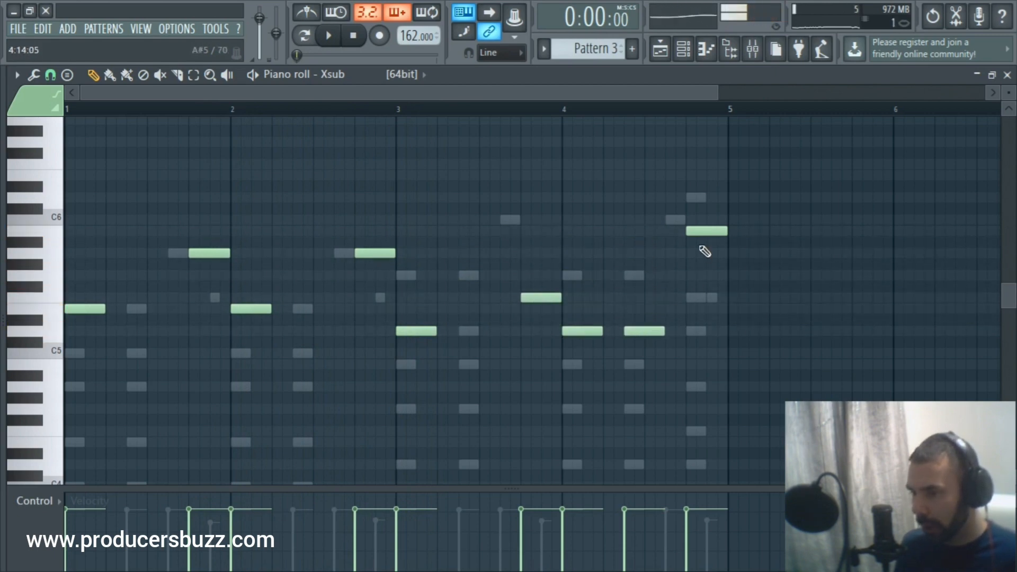
key(space)
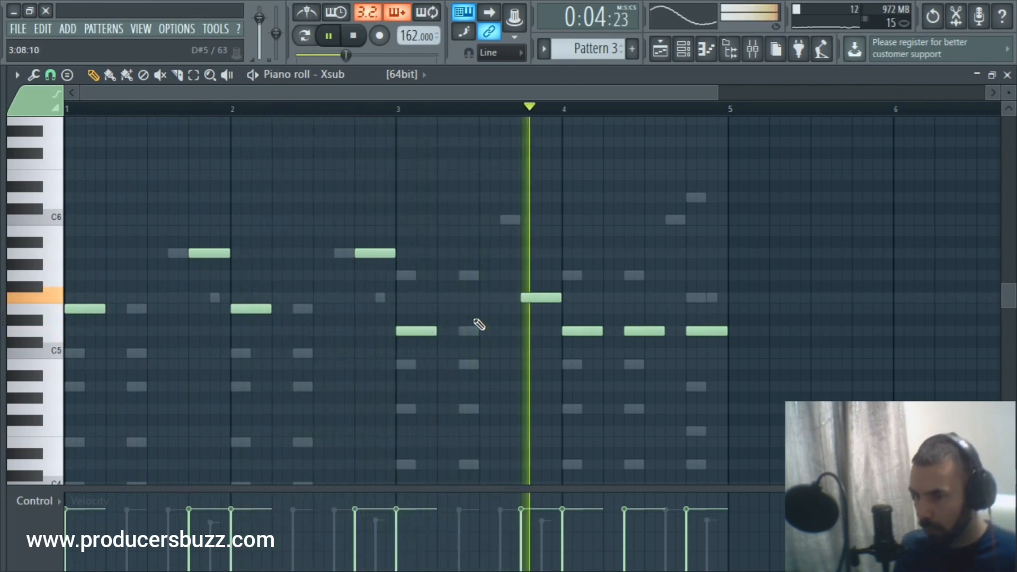
key(space)
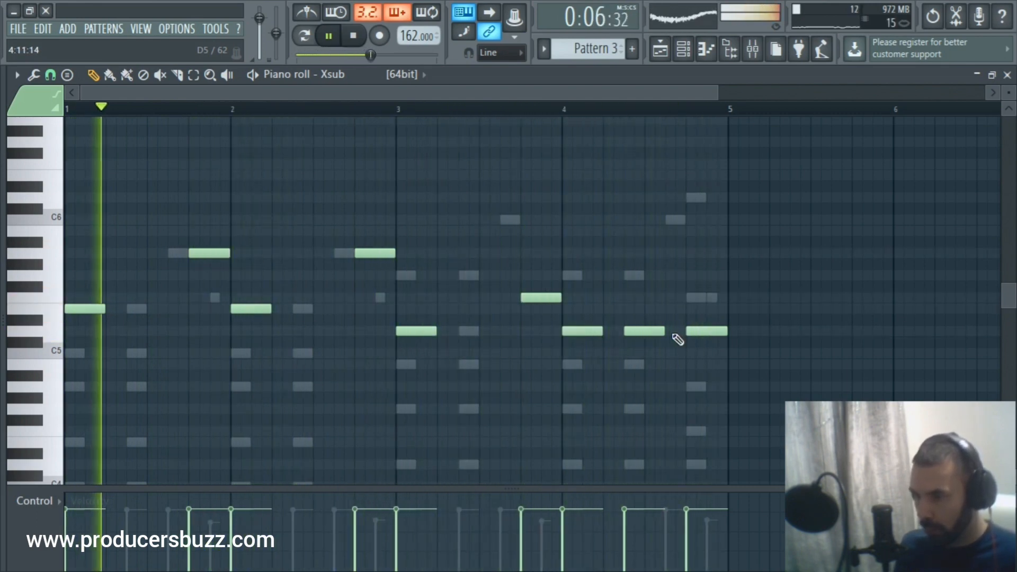
key(space)
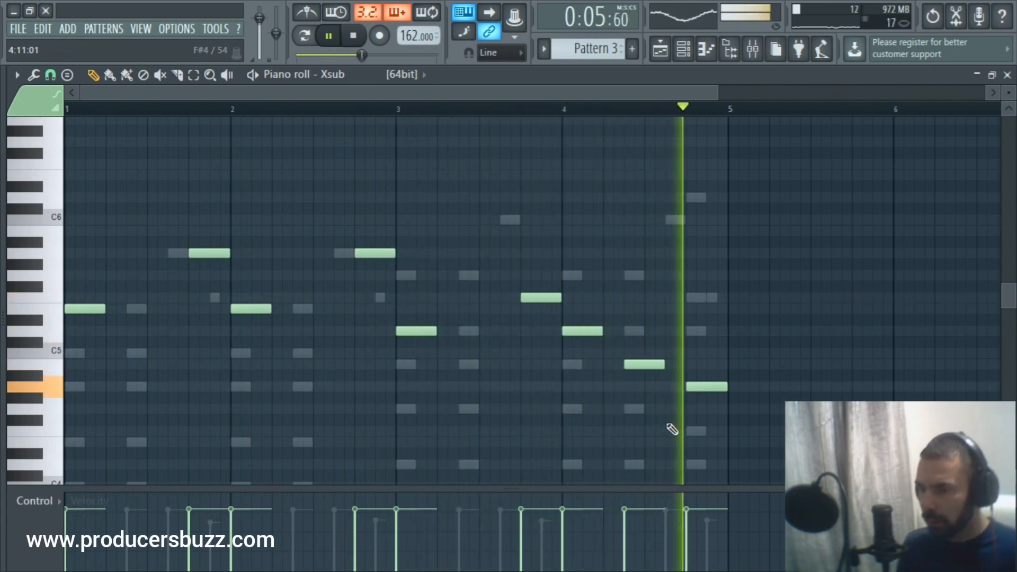
drag(702, 387, 700, 365)
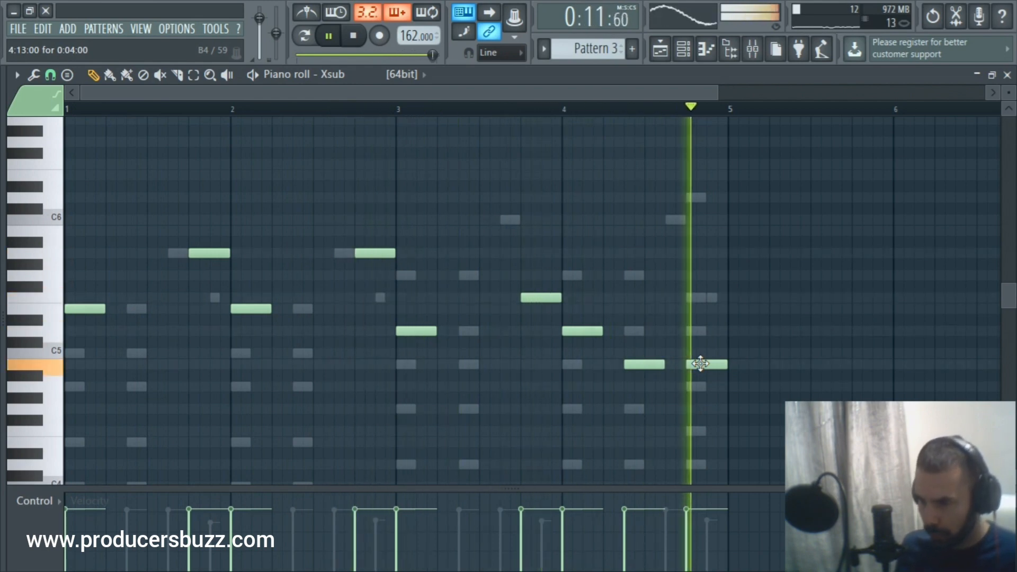
click(1008, 75)
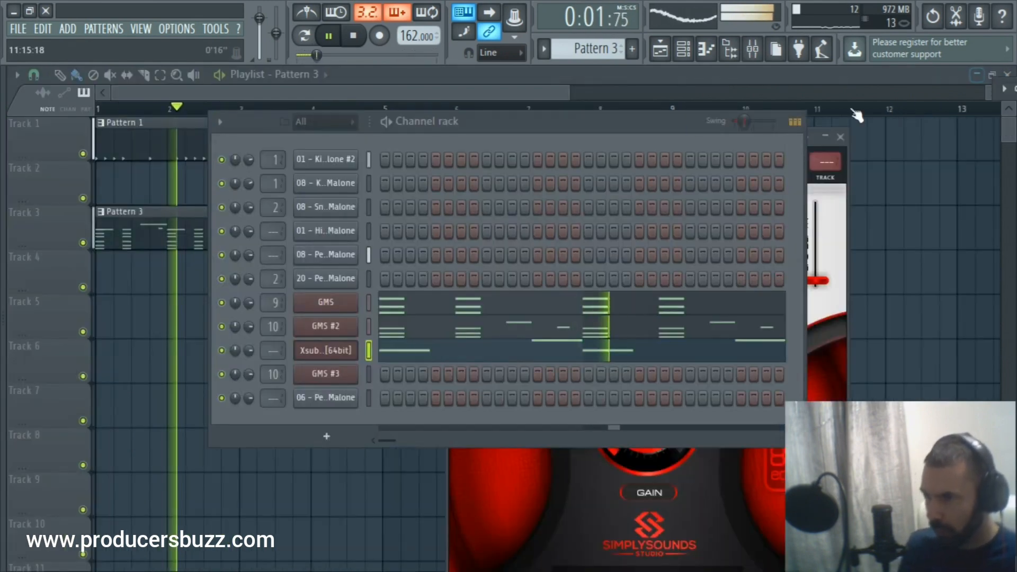
Route the Xsub channel to mixer insert 11 and lower that insert's volume fader slightly
drag(272, 352, 272, 330)
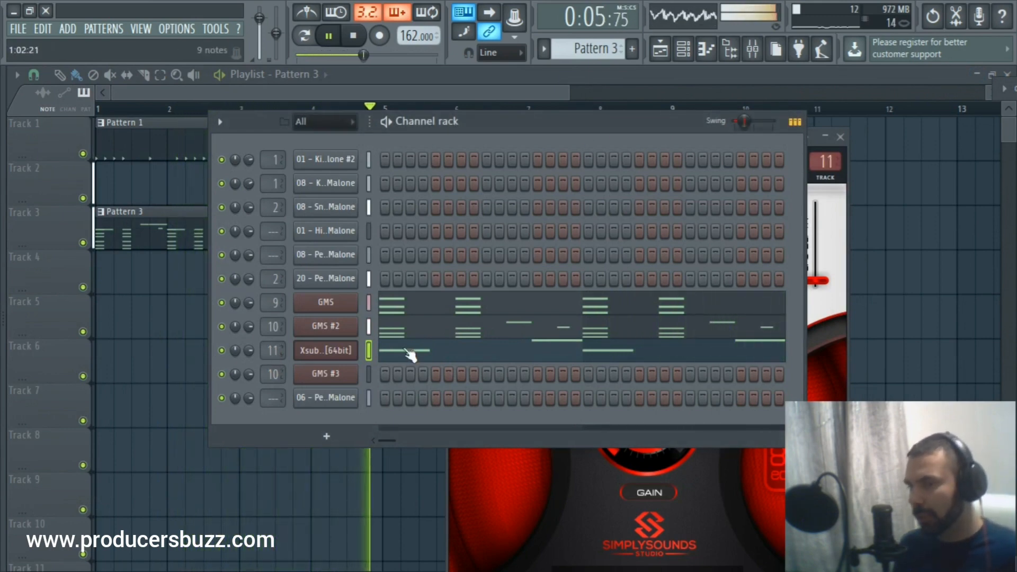
double_click(273, 350)
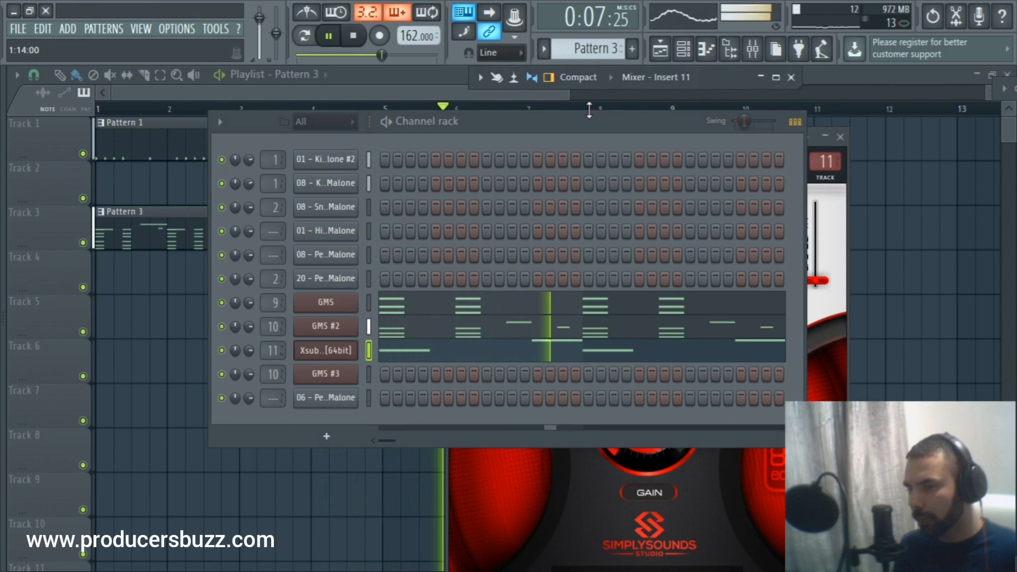
double_click(728, 78)
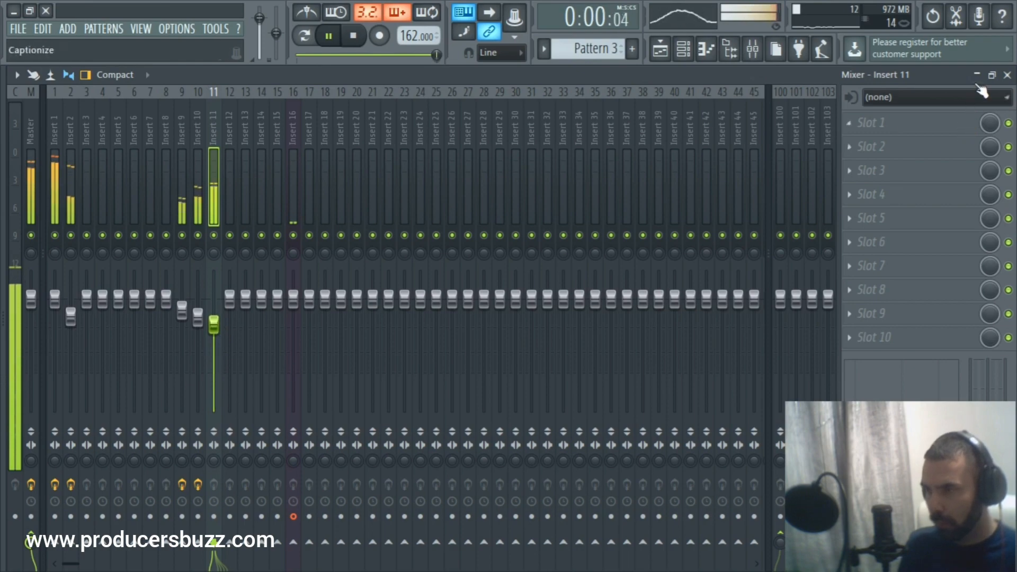
click(992, 74)
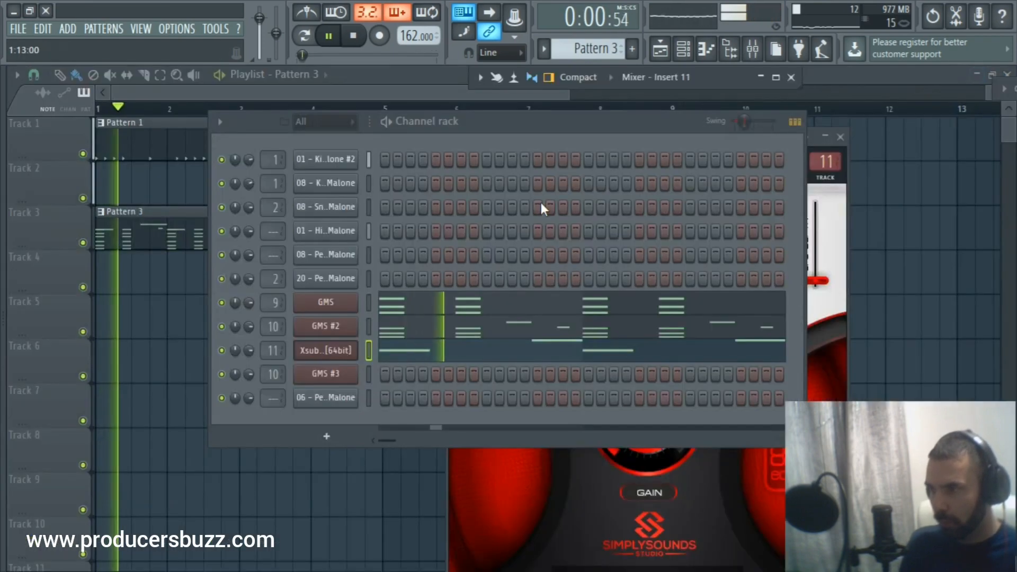
Switch GMS #3 to the Leads & Synths bank and audition its programs, ending on Clown Pop TE
click(350, 374)
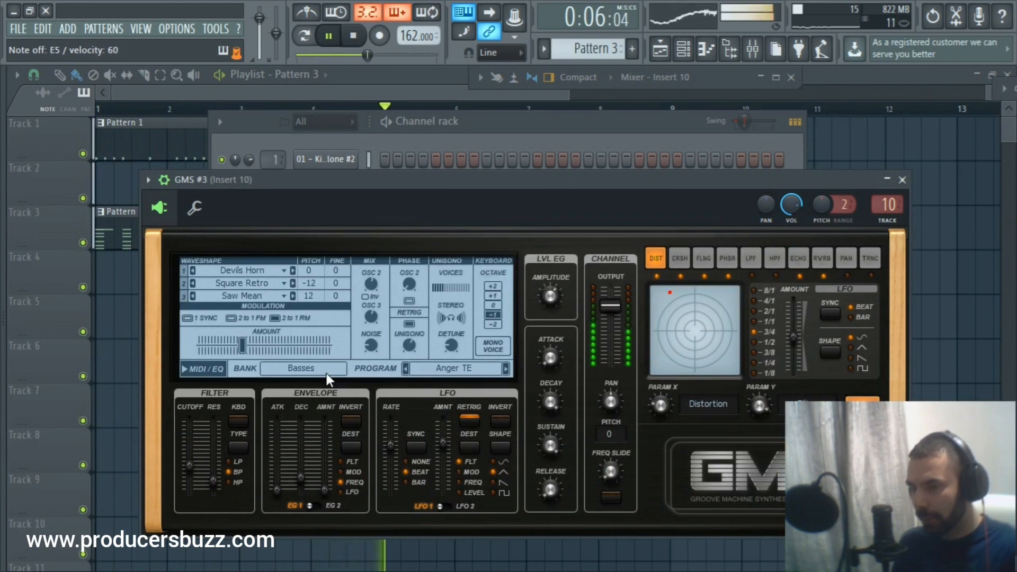
click(326, 372)
click(395, 347)
click(620, 376)
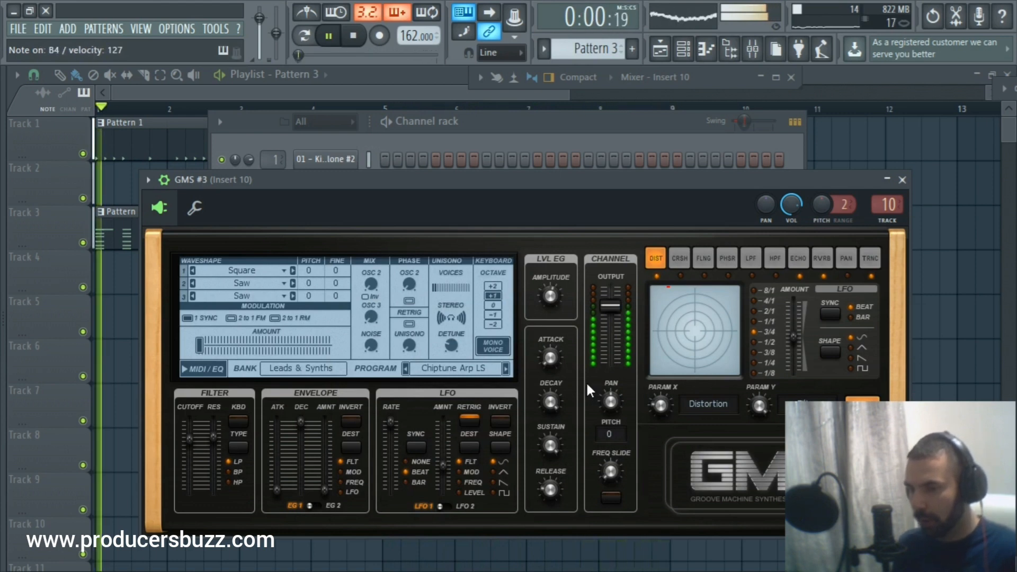
click(506, 368)
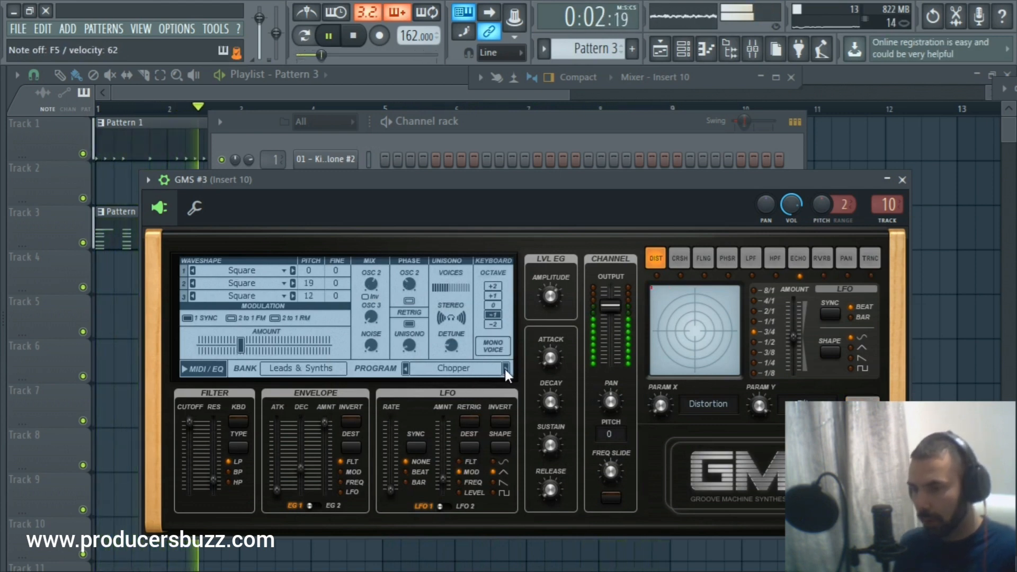
click(505, 370)
click(504, 369)
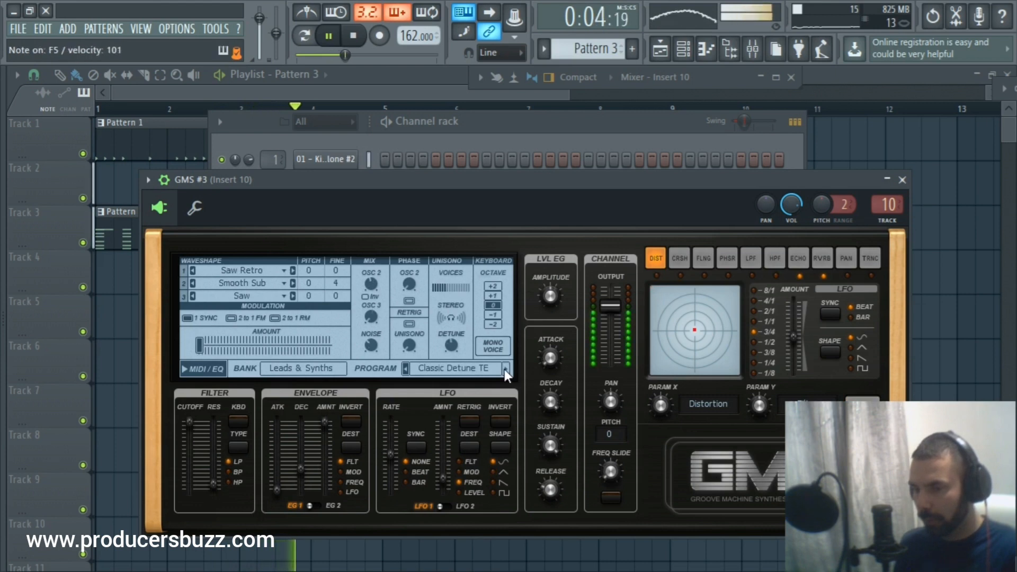
click(505, 370)
Route GMS #3 to mixer insert 12 and adjust its sound with a higher filter cutoff, Strat first waveshape and less modulation
click(608, 125)
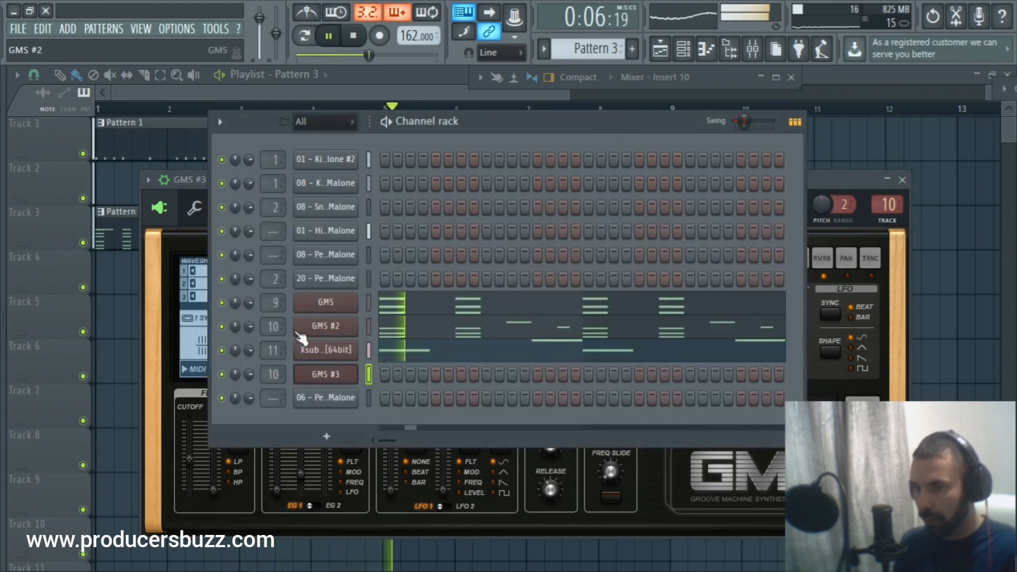
drag(274, 375, 274, 371)
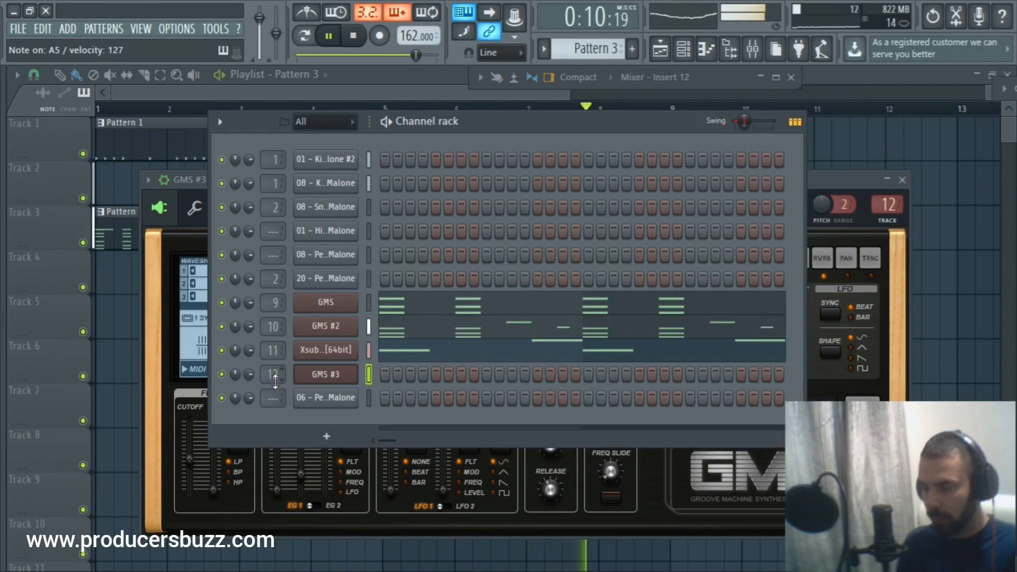
click(296, 375)
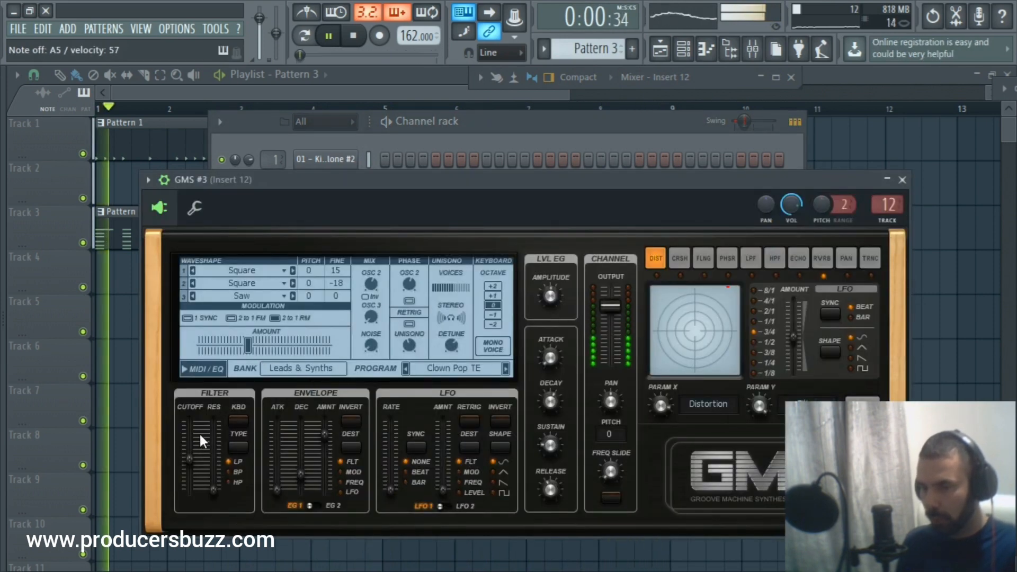
drag(200, 441, 200, 428)
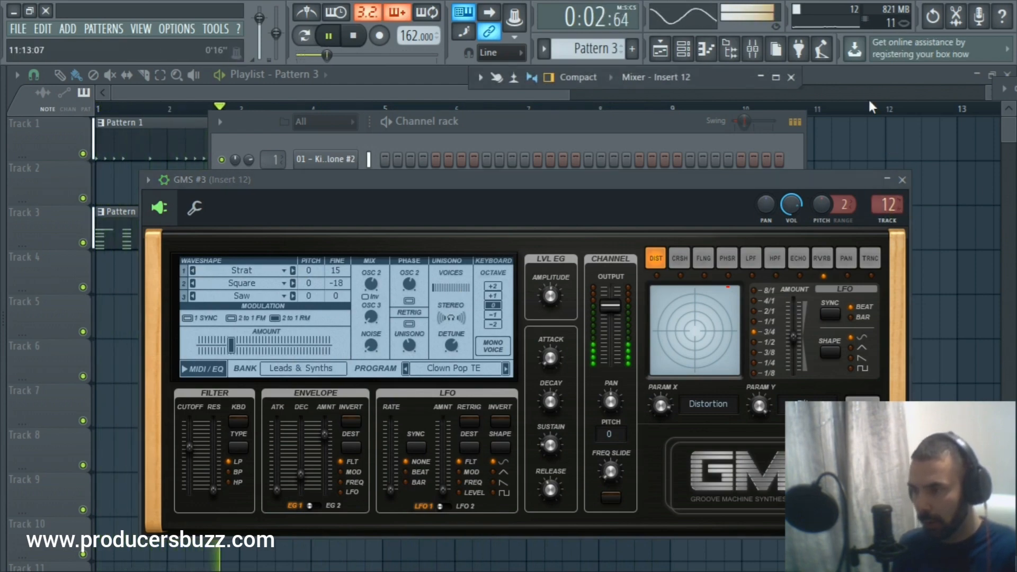
Load Fruity Reeverb 2 into slots 1 and 2 of mixer insert 12, raising the first reverb's wet level to about 81%
click(726, 78)
click(872, 125)
click(841, 219)
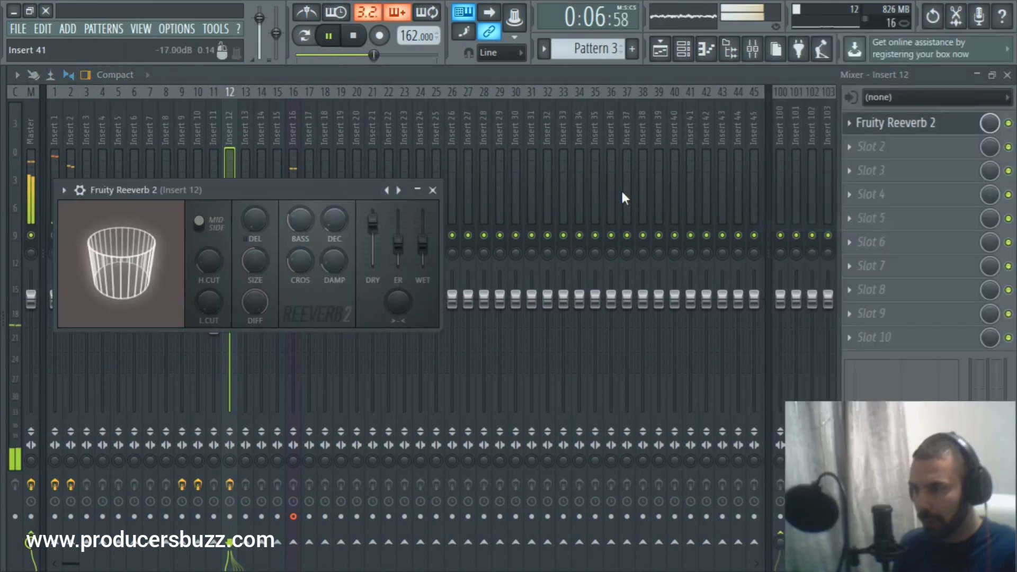
drag(422, 245, 422, 220)
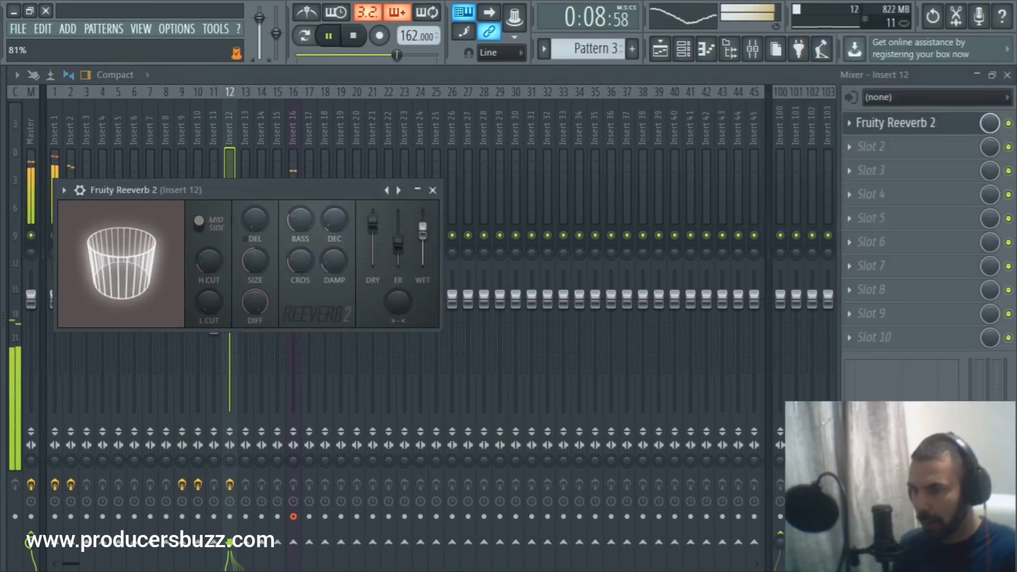
click(418, 191)
click(883, 153)
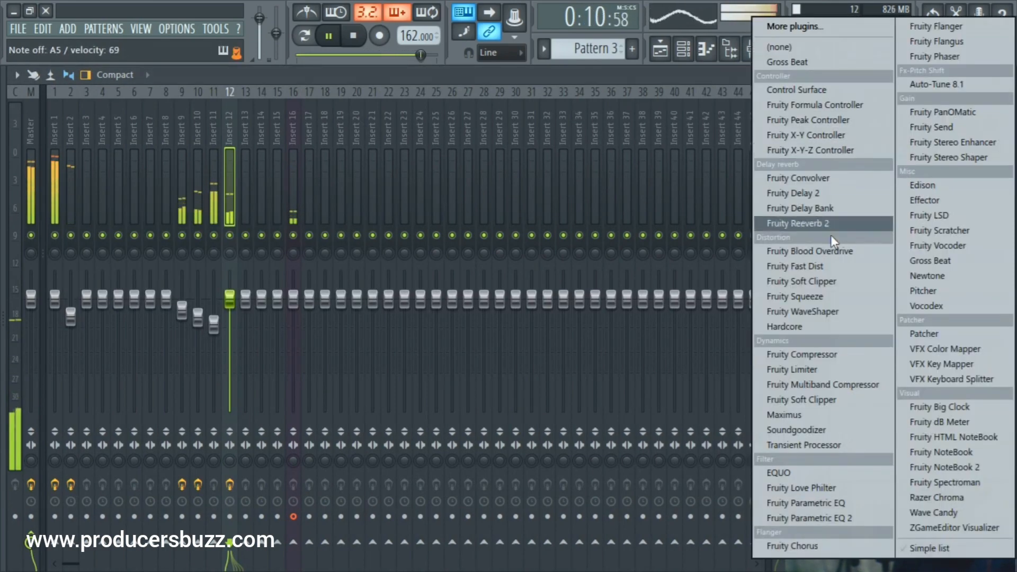
click(823, 224)
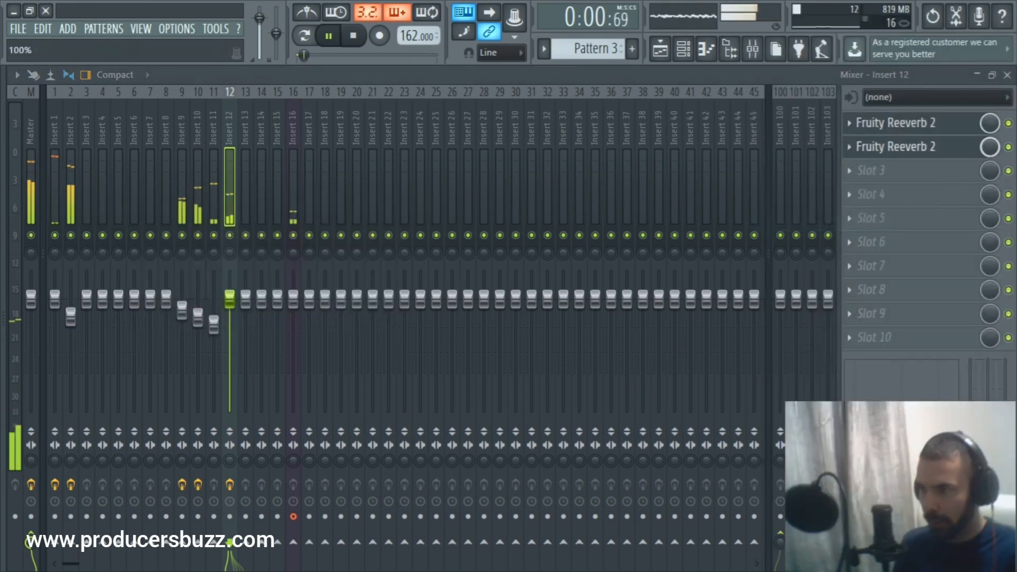
Add Fruity parametric EQ 2 to slot 3 of insert 12 and boost the mids with bands 4, 5 (about 1390 Hz) and 6
click(914, 178)
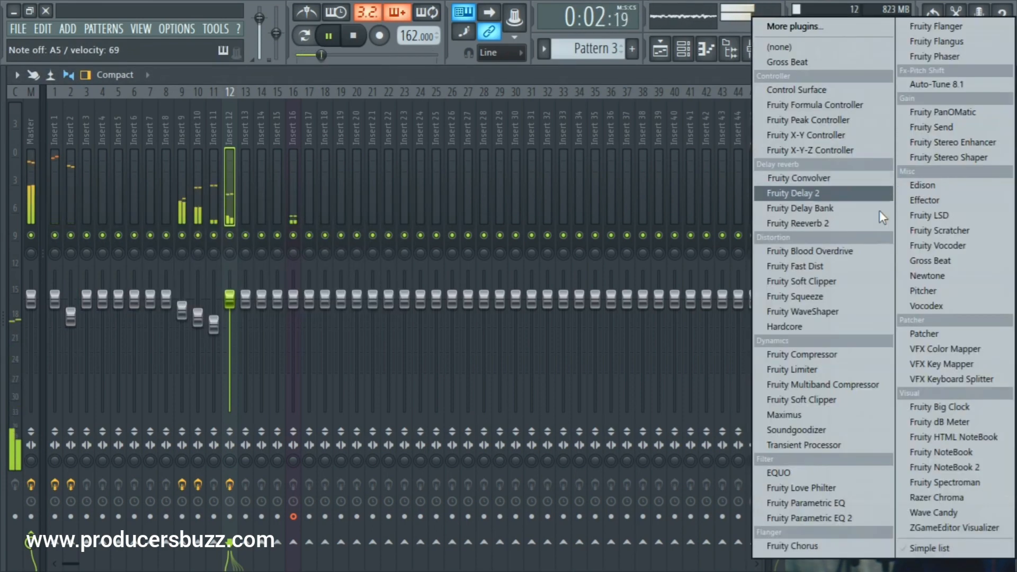
click(843, 517)
drag(350, 363, 278, 357)
drag(351, 344, 313, 337)
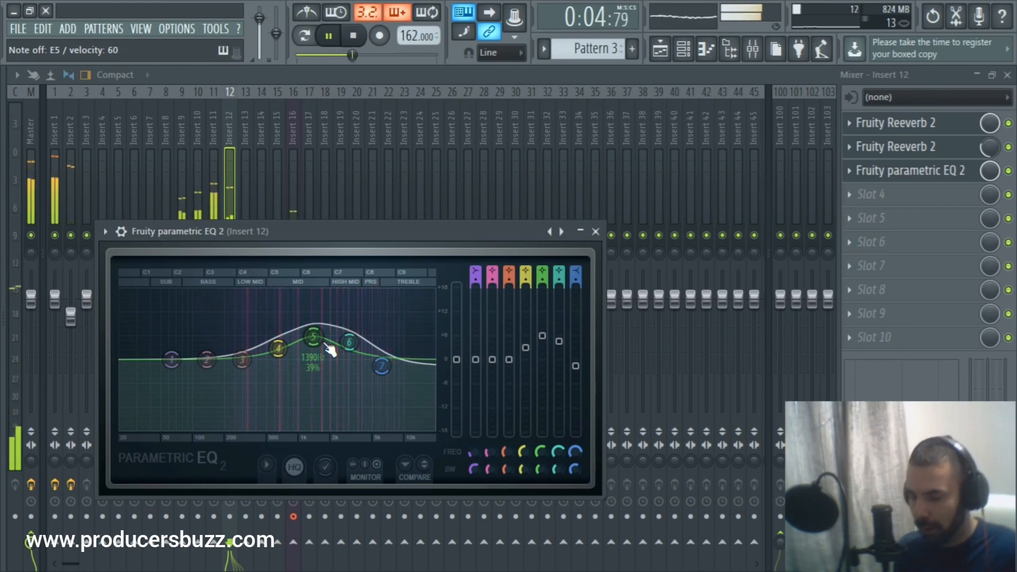
click(580, 231)
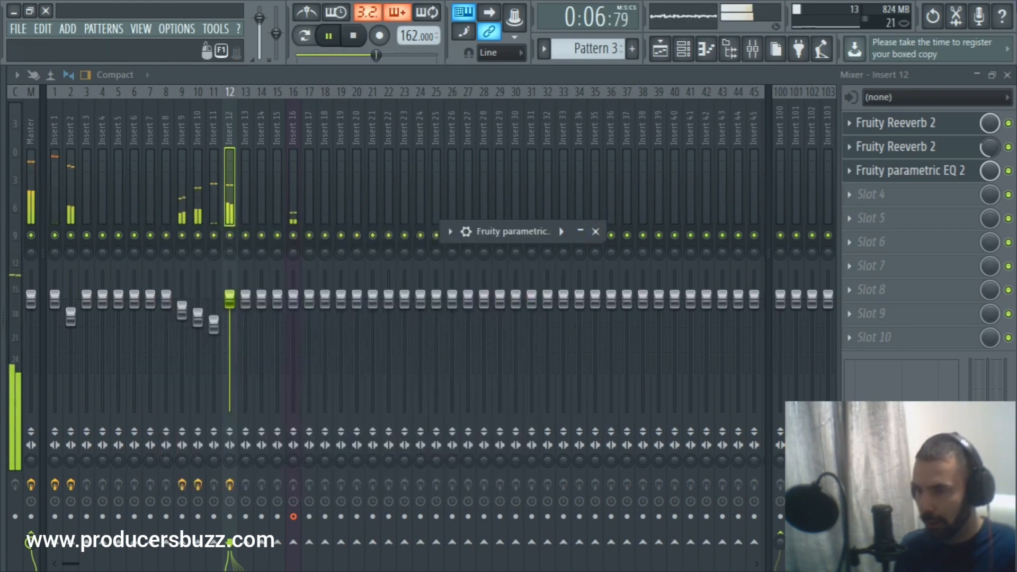
click(978, 77)
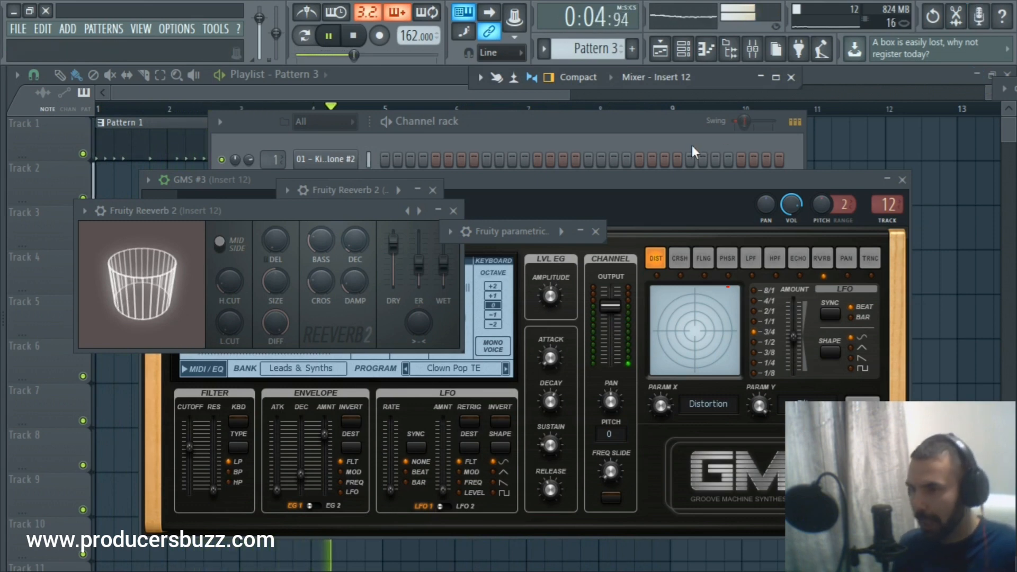
Open the GMS #3 piano roll and place four-step E5 notes at the start and step 7 of bar 1
click(602, 149)
right_click(331, 377)
click(424, 374)
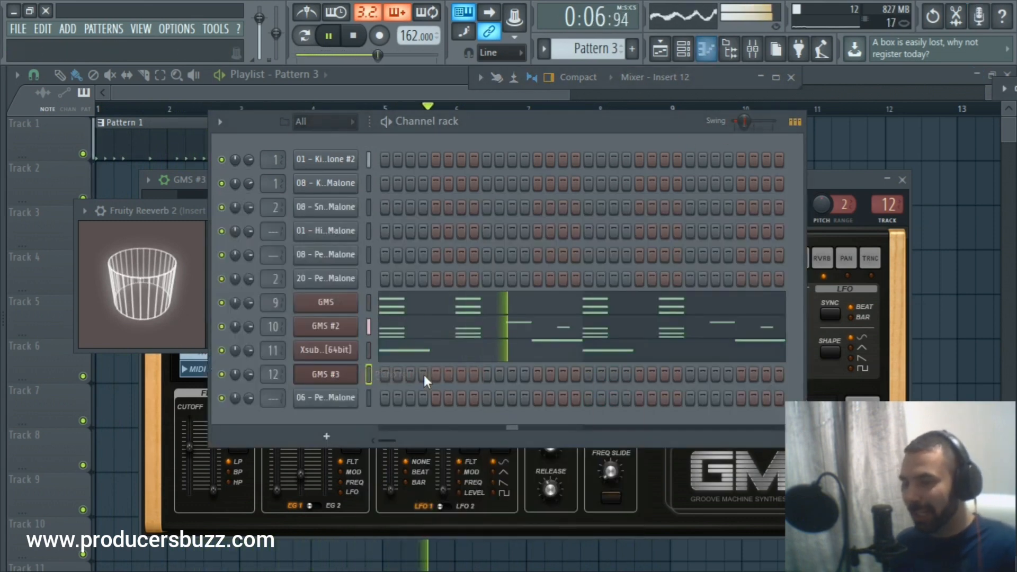
scroll(137, 284, down, 3)
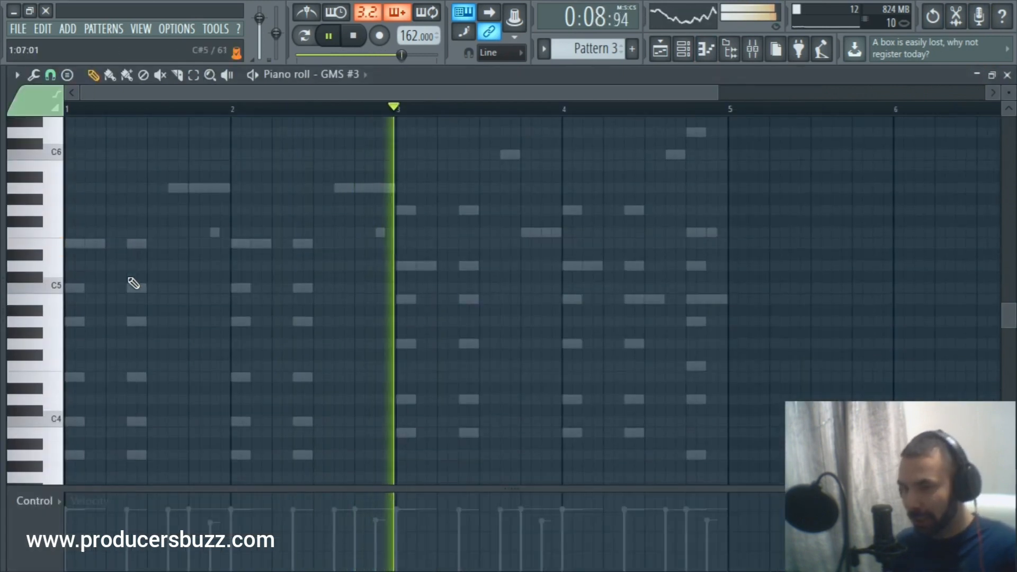
click(67, 243)
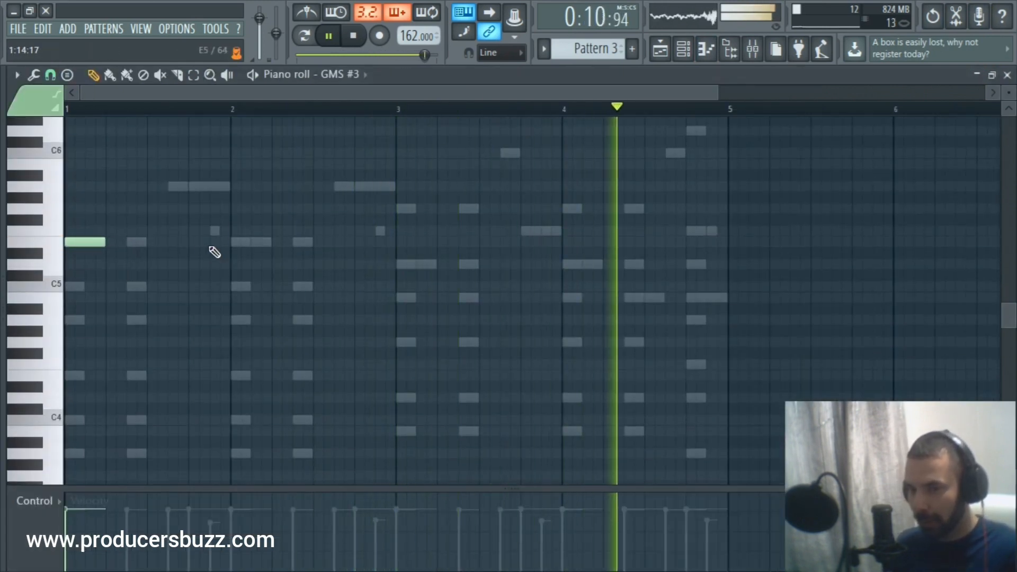
click(233, 242)
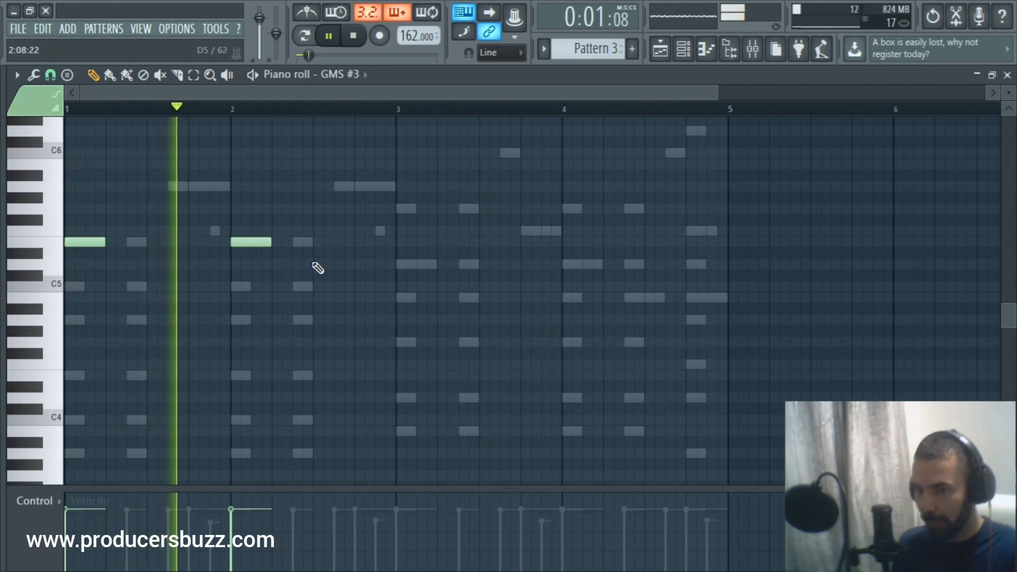
drag(249, 242, 142, 247)
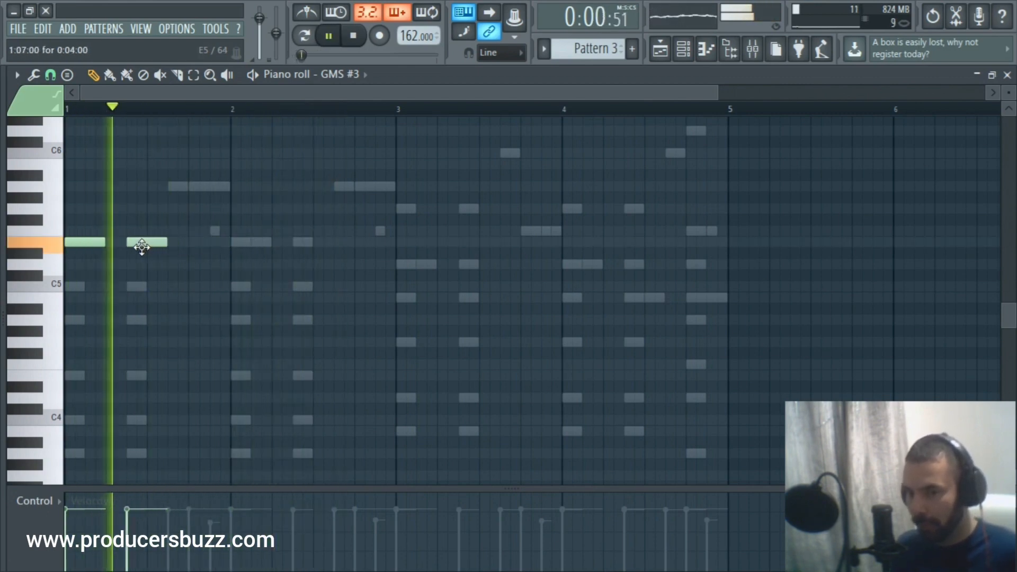
Add four-step D5 notes at steps 1 and 7 of bar 3 and step 1 of bar 4, plus B4 notes at bar 4's steps 7 and 13
click(399, 264)
click(471, 264)
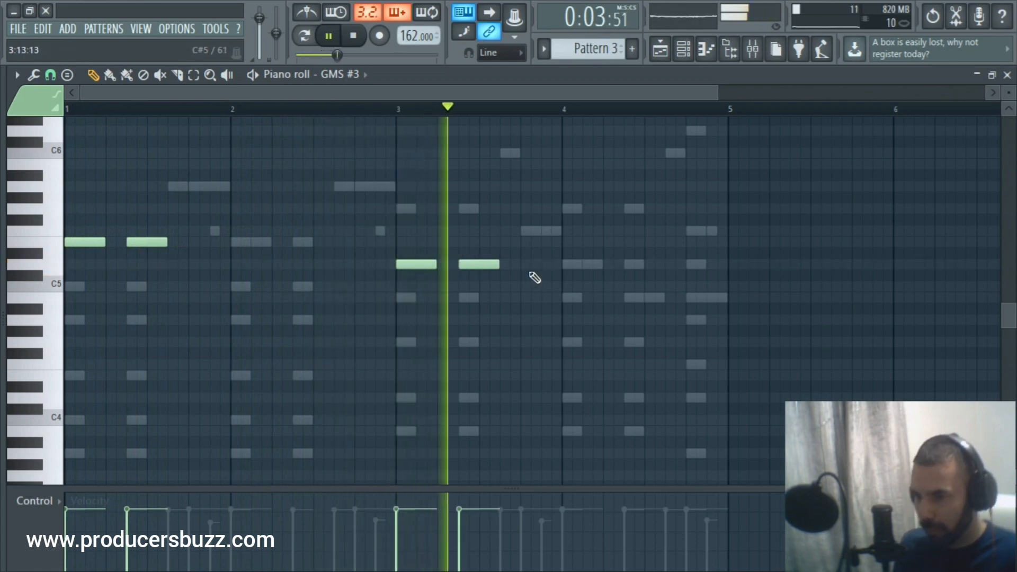
click(628, 299)
click(694, 299)
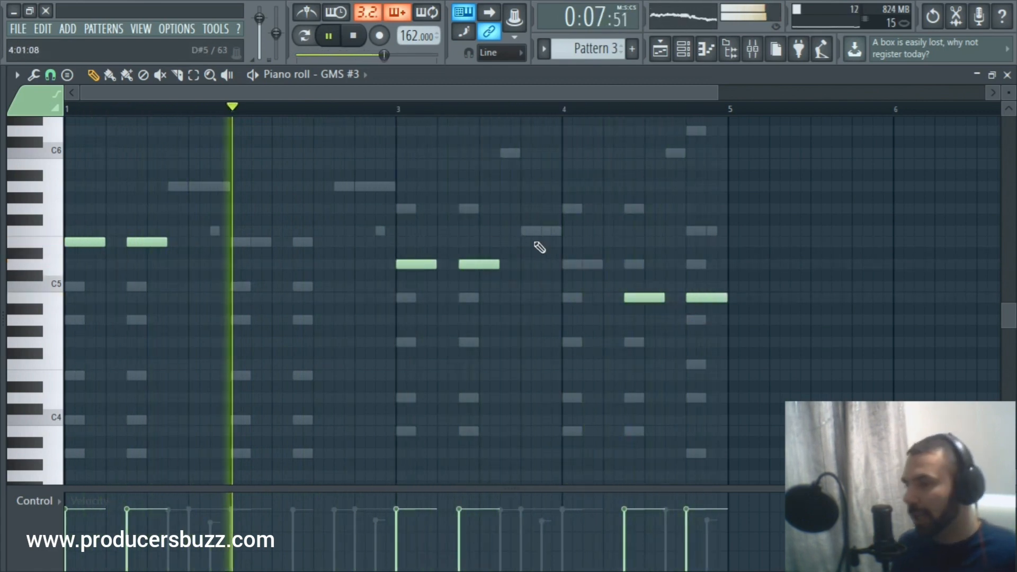
click(573, 265)
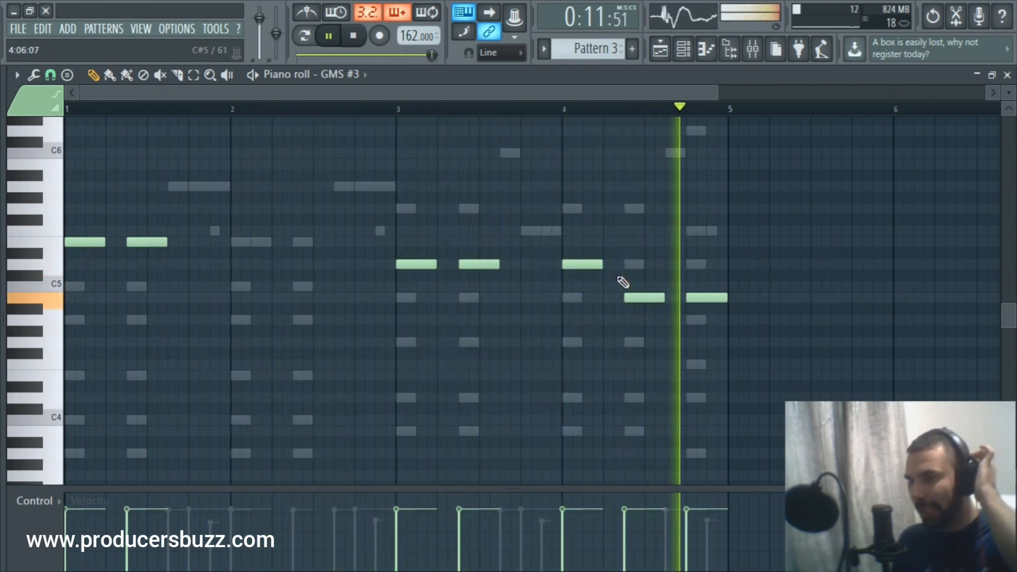
scroll(422, 270, up, 1)
click(52, 186)
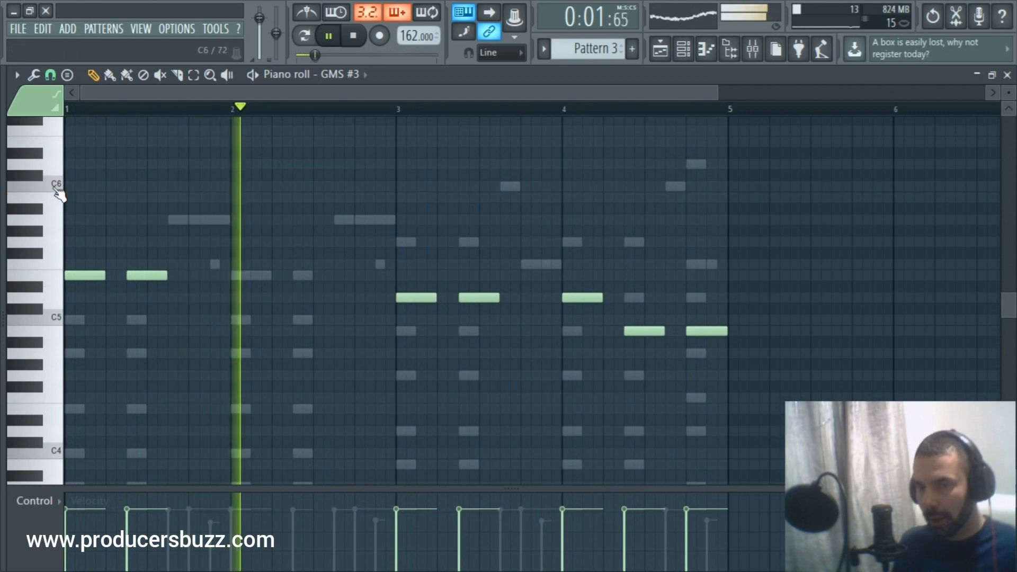
Add short GMS #3 notes at step 13 of bar 1 (C6) and step 13 of bar 3 (A5), with slightly reduced velocities
key(space)
key(space)
click(194, 187)
key(space)
key(space)
key(space)
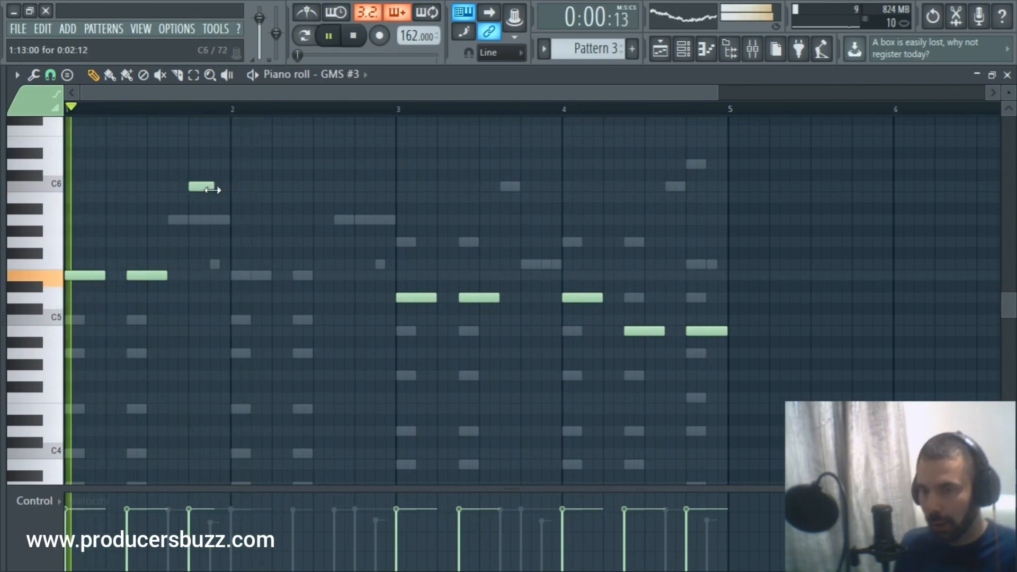
key(space)
key(space)
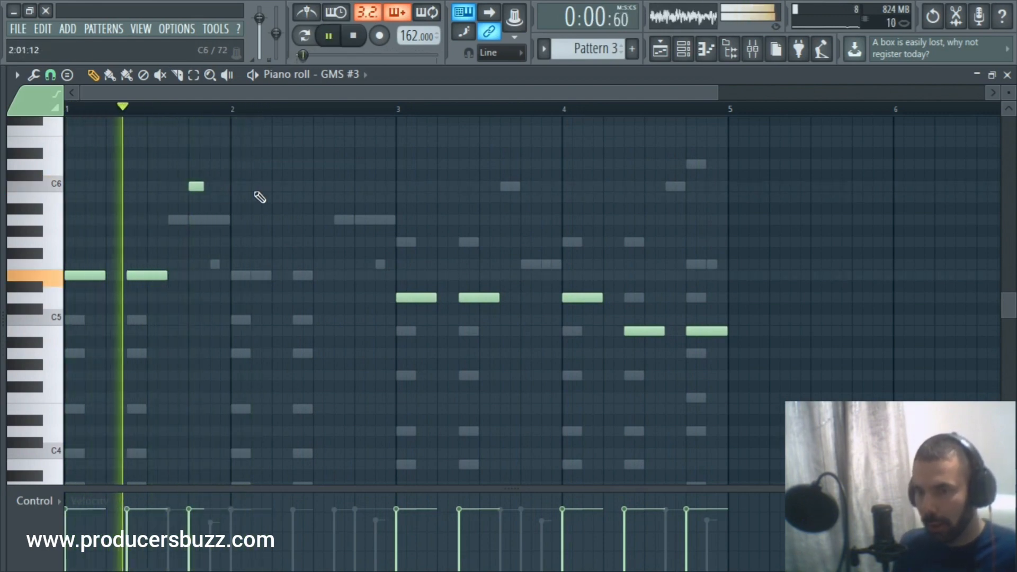
click(527, 220)
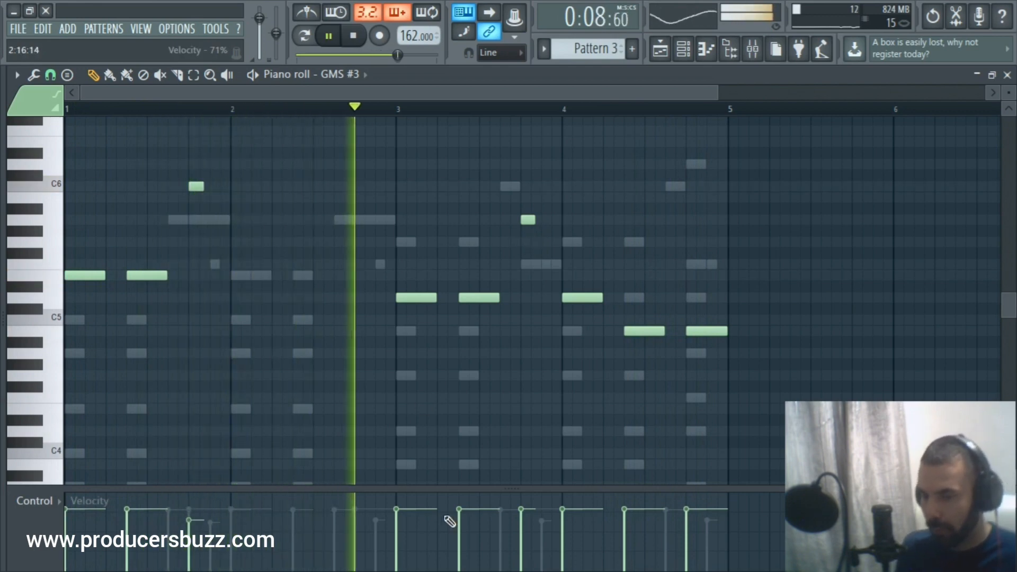
click(524, 514)
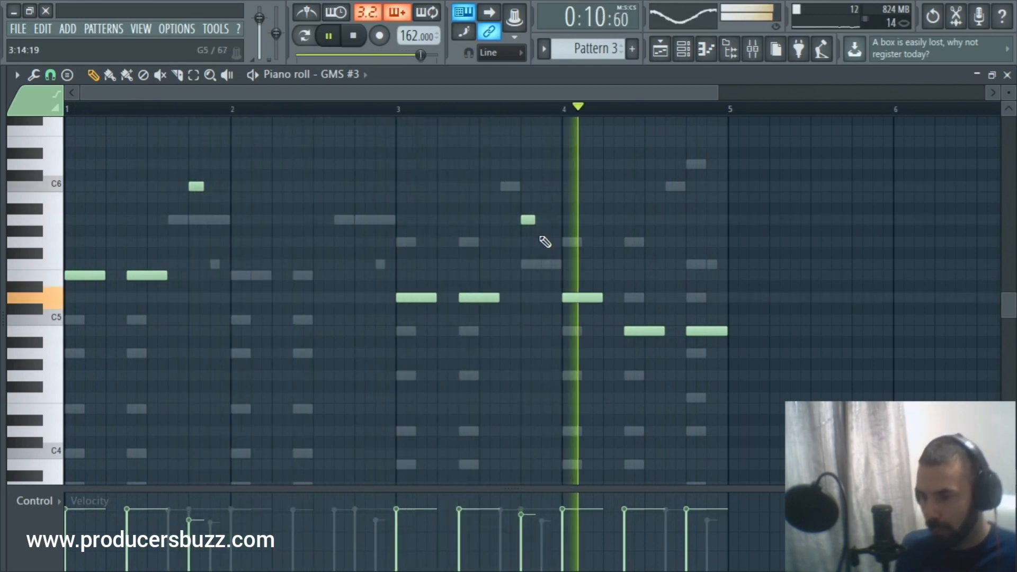
Move the short bar 3 note down to F5 and the short bar 1 note down to A5, auditioning the pattern
key(space)
key(space)
drag(526, 246, 526, 266)
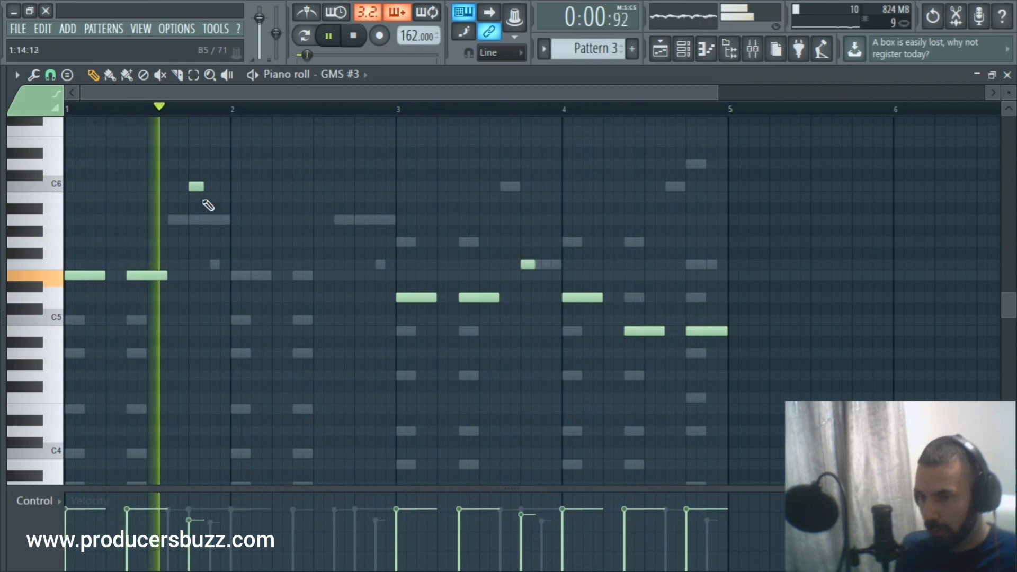
drag(196, 187, 198, 220)
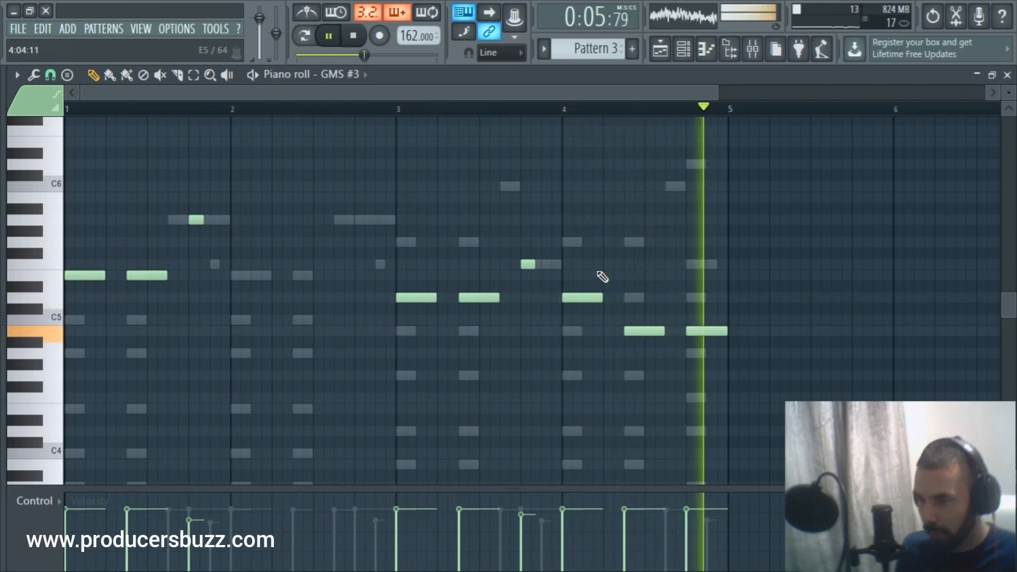
click(237, 275)
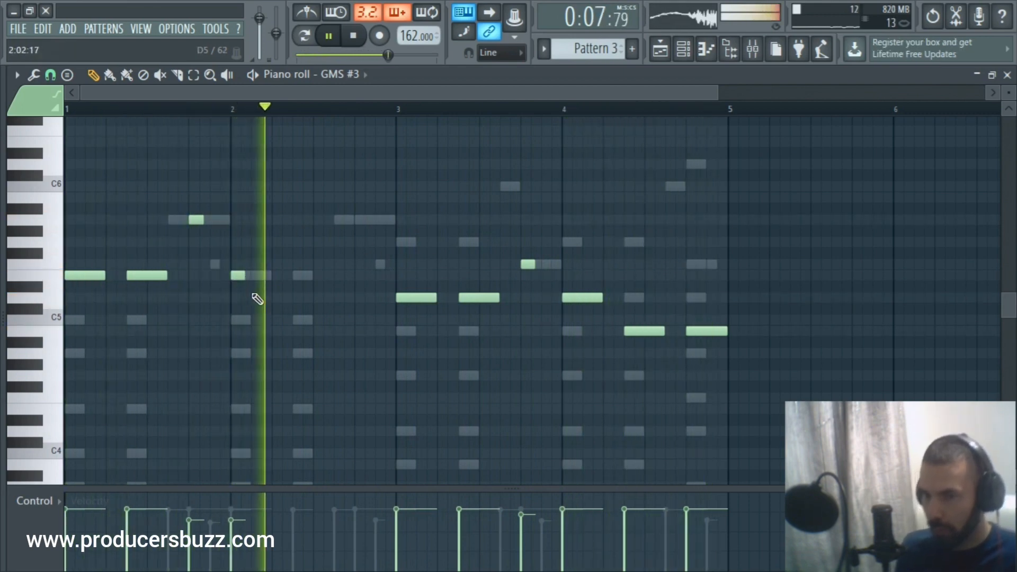
drag(237, 276, 267, 278)
key(space)
right_click(267, 277)
key(space)
click(300, 276)
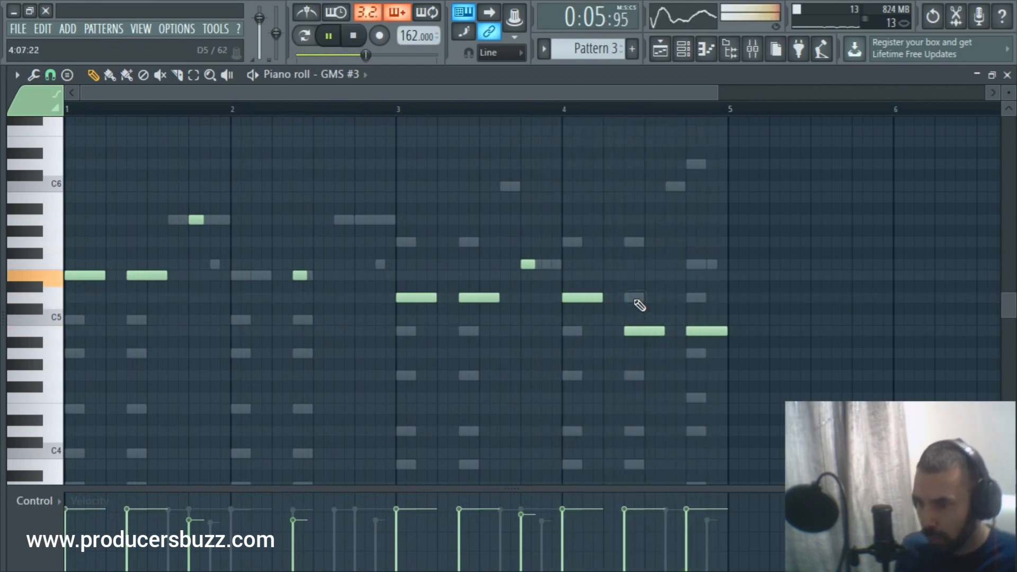
right_click(300, 275)
click(336, 220)
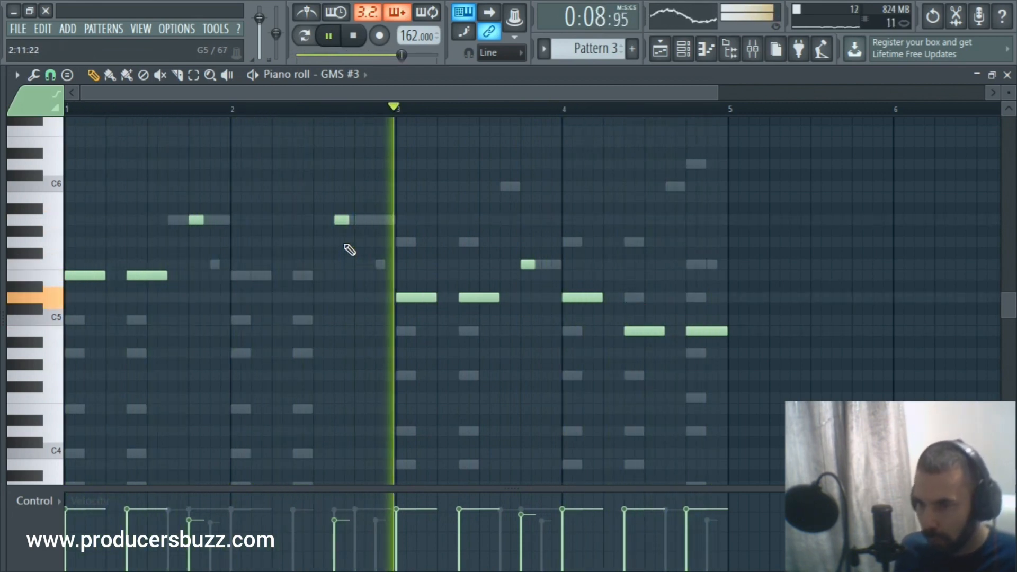
key(space)
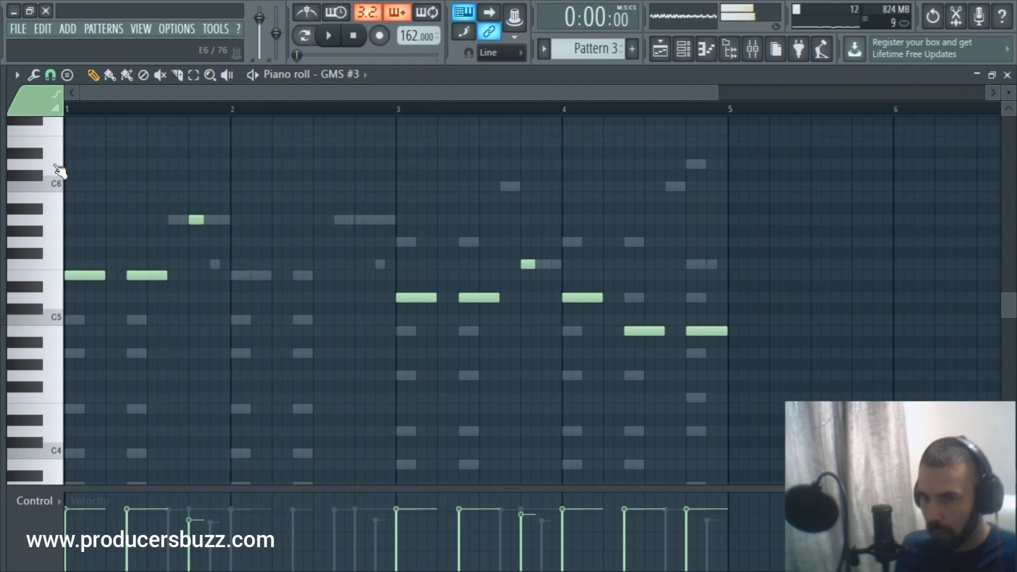
Add quieter four-step notes: C7 at the start of bar 2, B6 at the start of bar 4, and A6 at bar 4's step 13
scroll(60, 171, up, 2)
scroll(57, 159, up, 2)
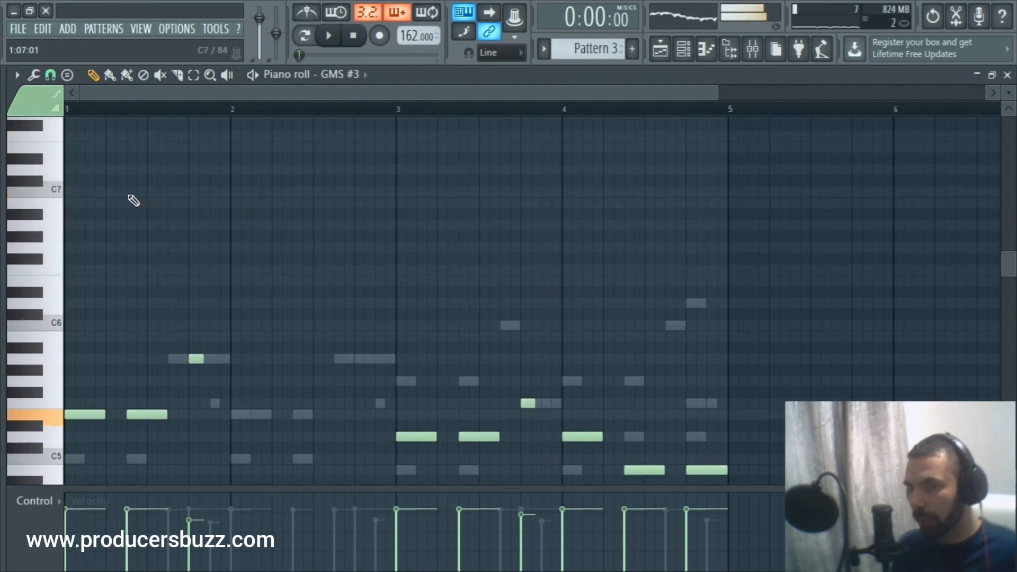
click(237, 192)
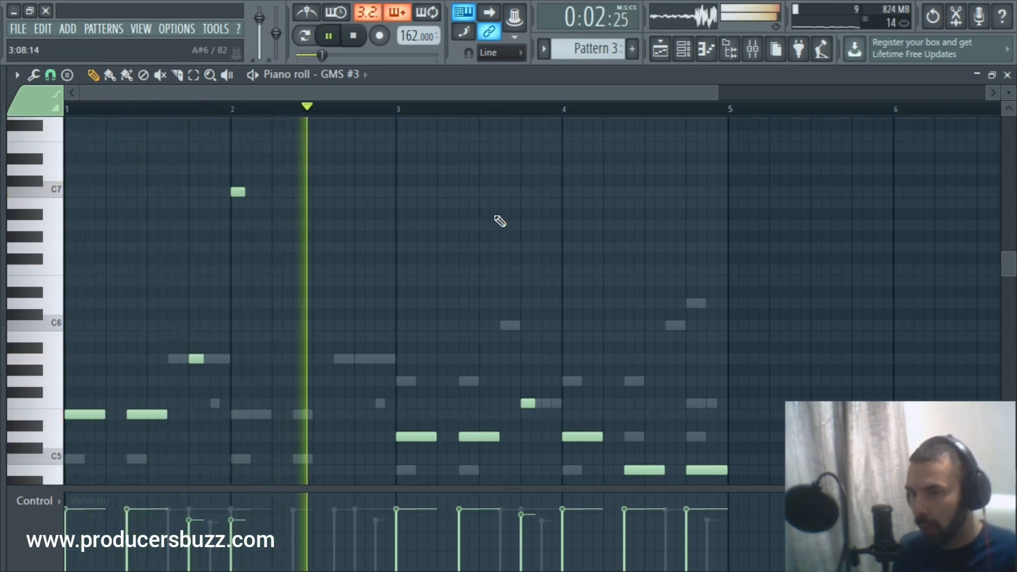
click(566, 203)
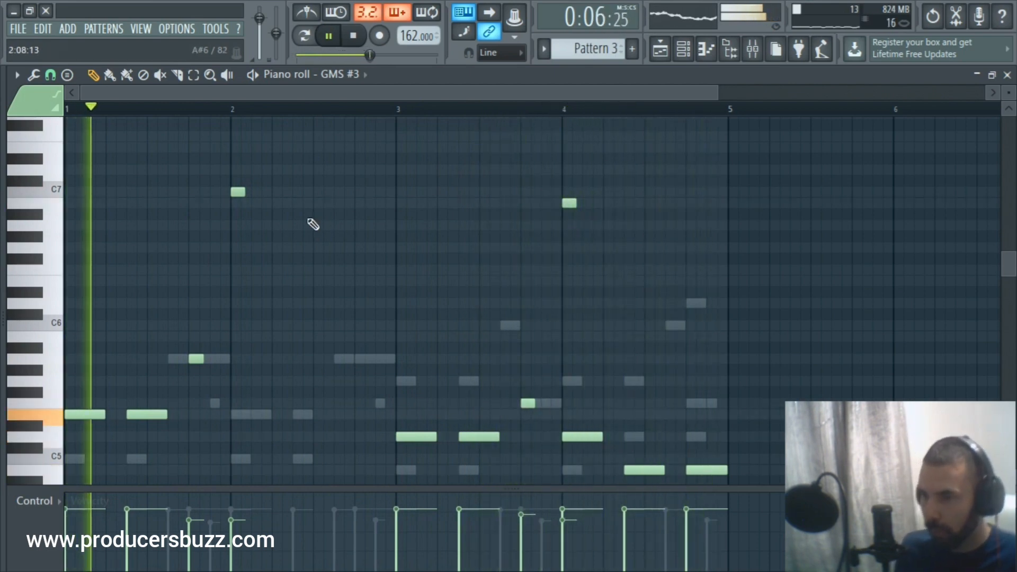
drag(232, 508, 232, 538)
right_click(568, 204)
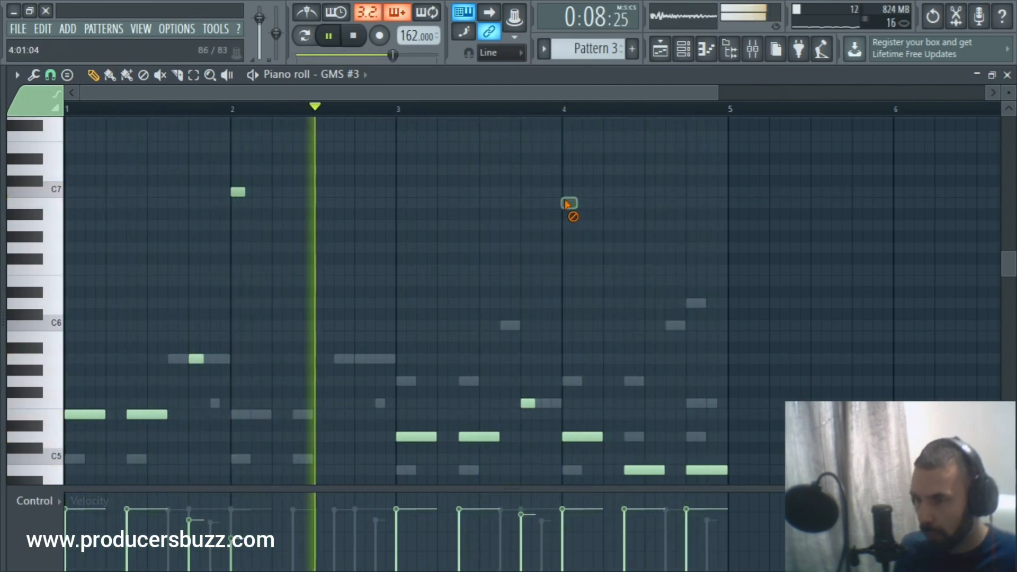
click(565, 203)
key(space)
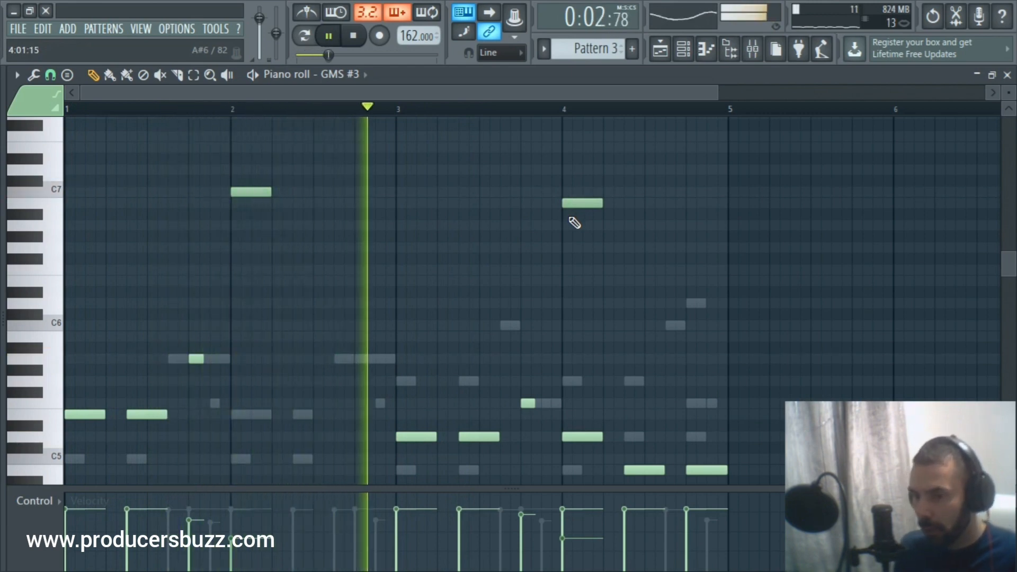
click(689, 225)
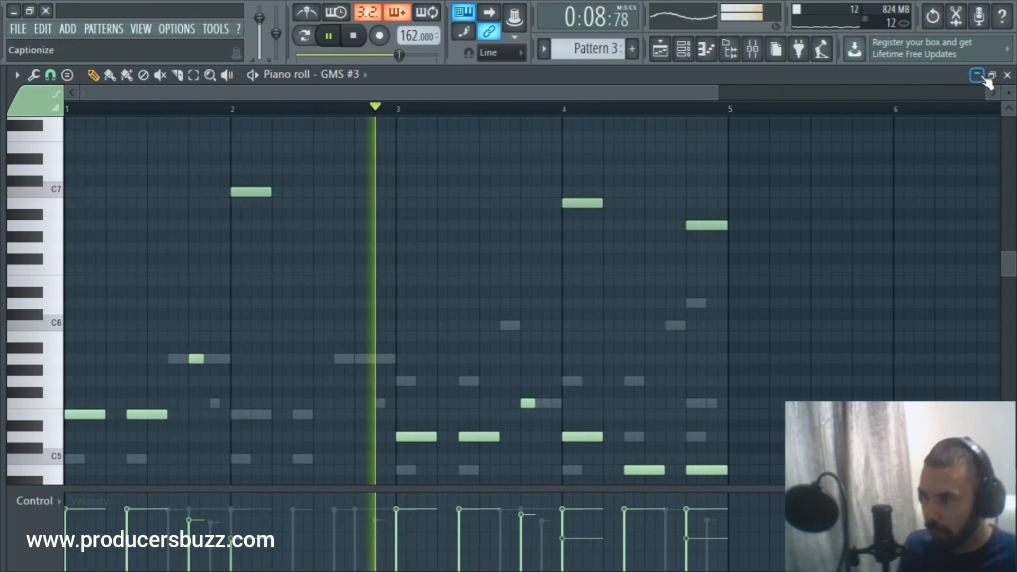
Close the piano roll and try GMS #3's Cosmic Seans LS preset with modulation at zero and a lower filter cutoff
click(1008, 75)
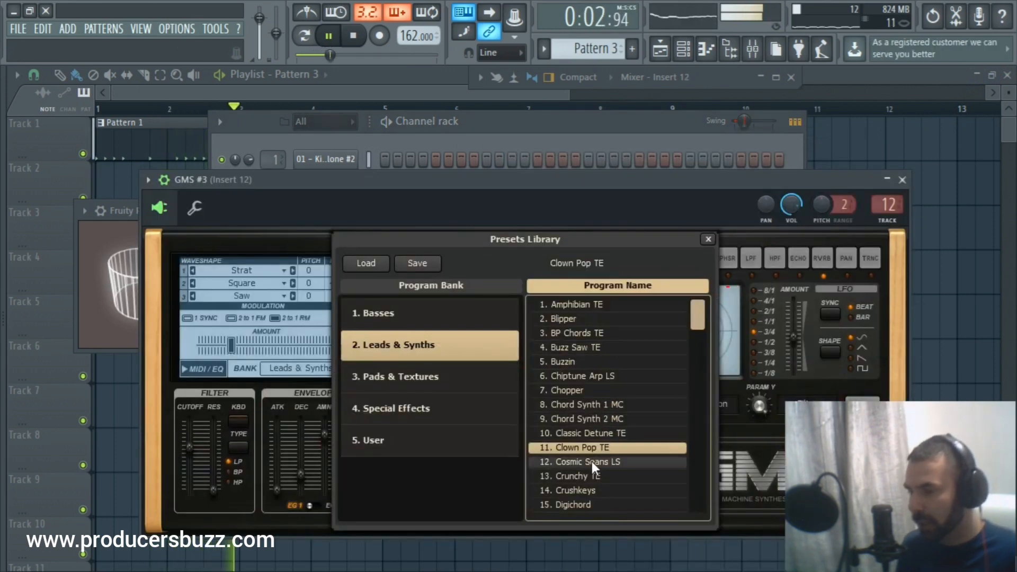
double_click(593, 462)
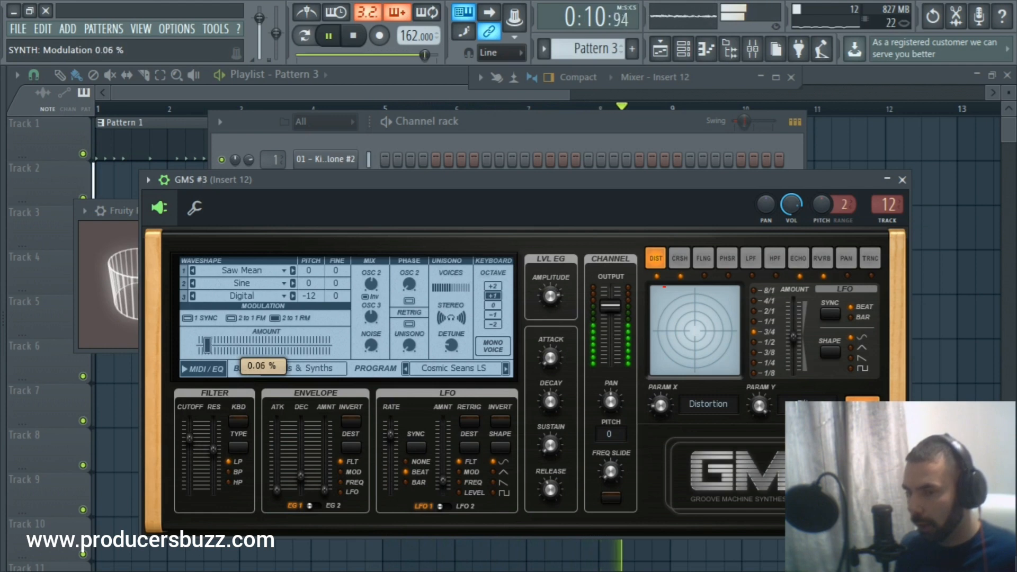
drag(445, 287, 432, 288)
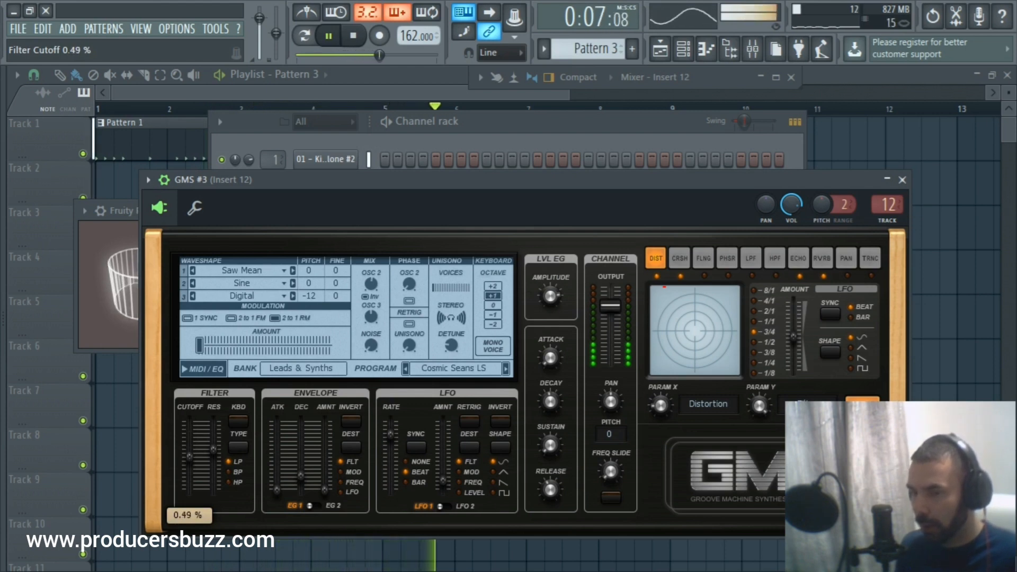
Switch GMS #3 to the Crunchy TE preset and lower its filter cutoff
click(507, 367)
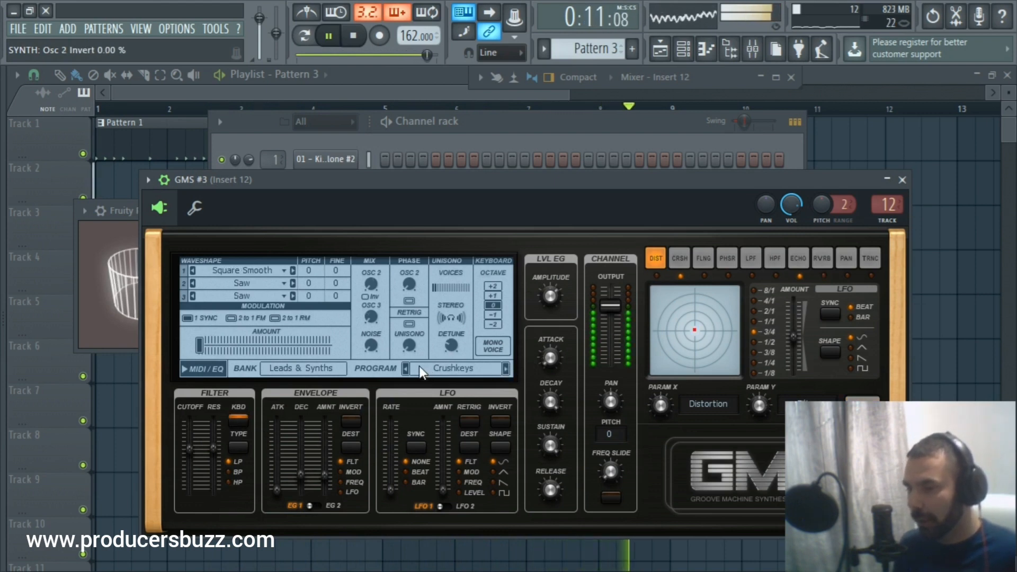
click(405, 368)
drag(189, 457, 189, 461)
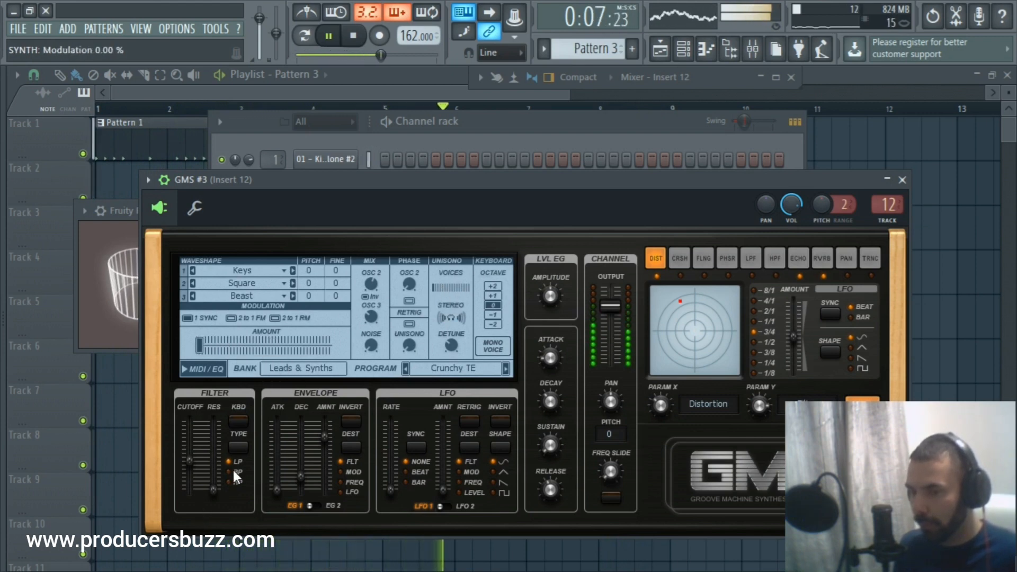
Set the keyboard octave of GMS #3 to +1 and close the synth window
click(892, 181)
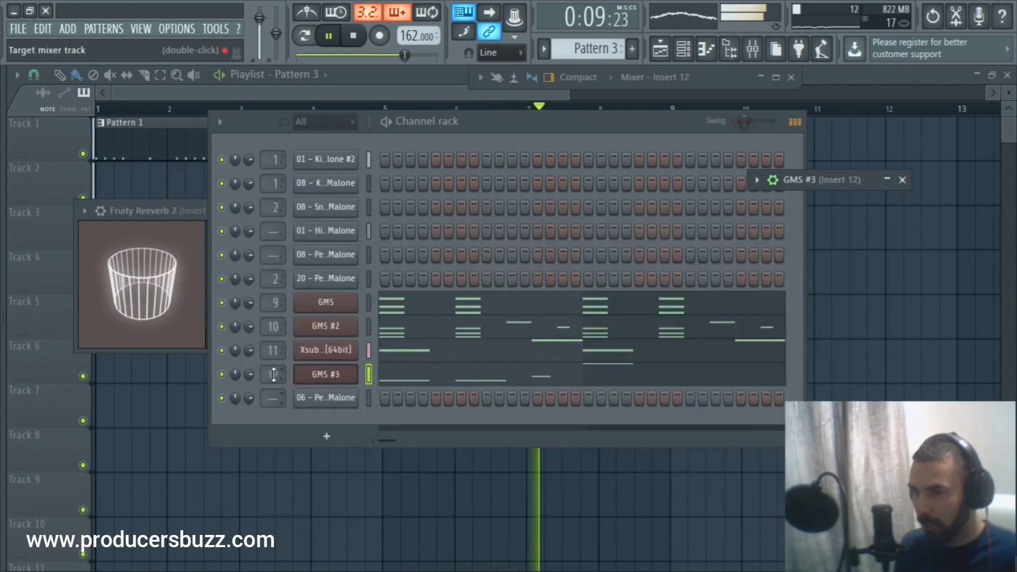
double_click(834, 183)
drag(834, 183, 331, 111)
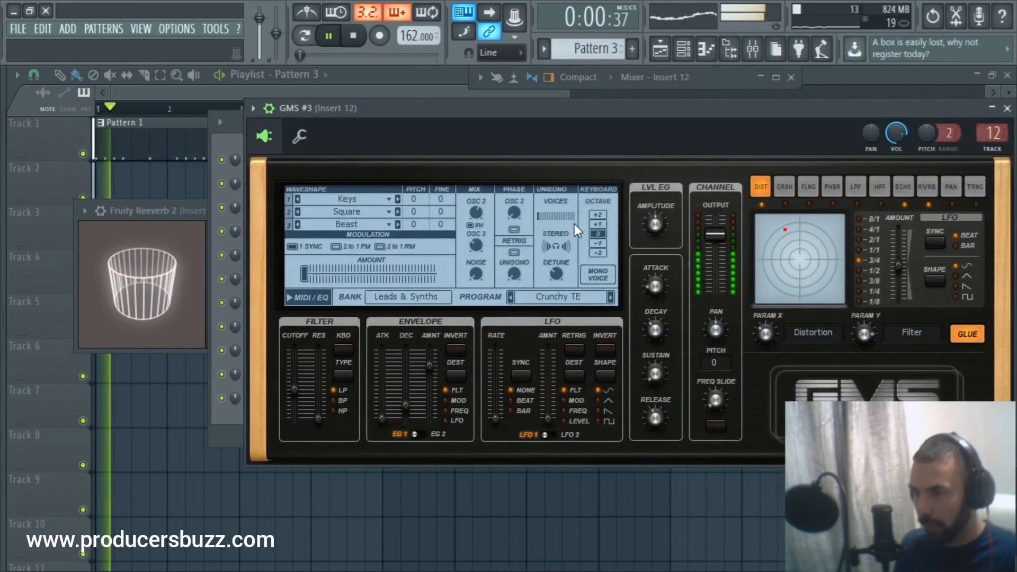
click(605, 223)
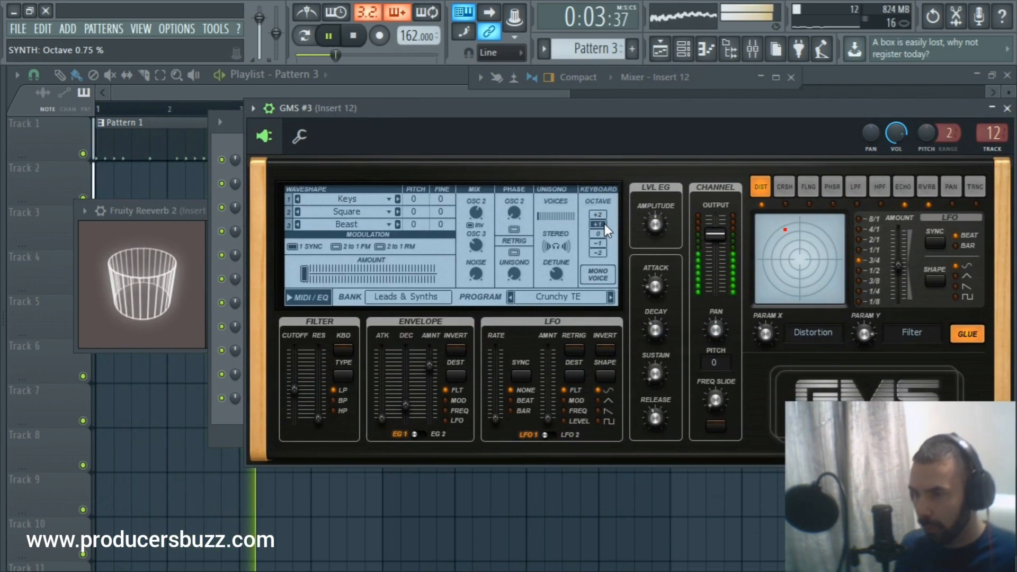
click(1008, 111)
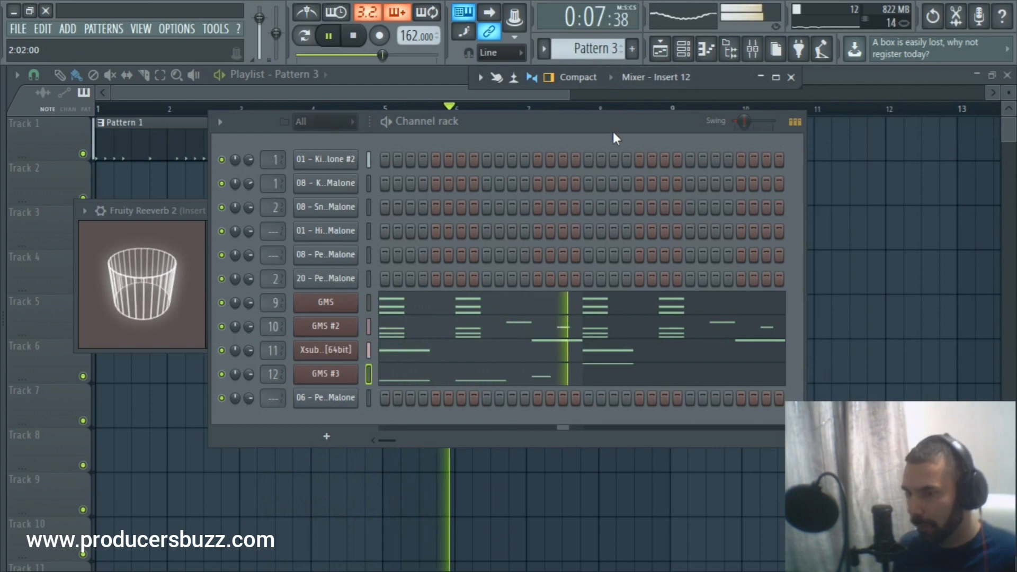
Move the channel rack lower to uncover insert 12's Fruity parametric EQ 2, and close the EQ window
drag(613, 131, 614, 281)
double_click(535, 233)
drag(605, 237, 583, 124)
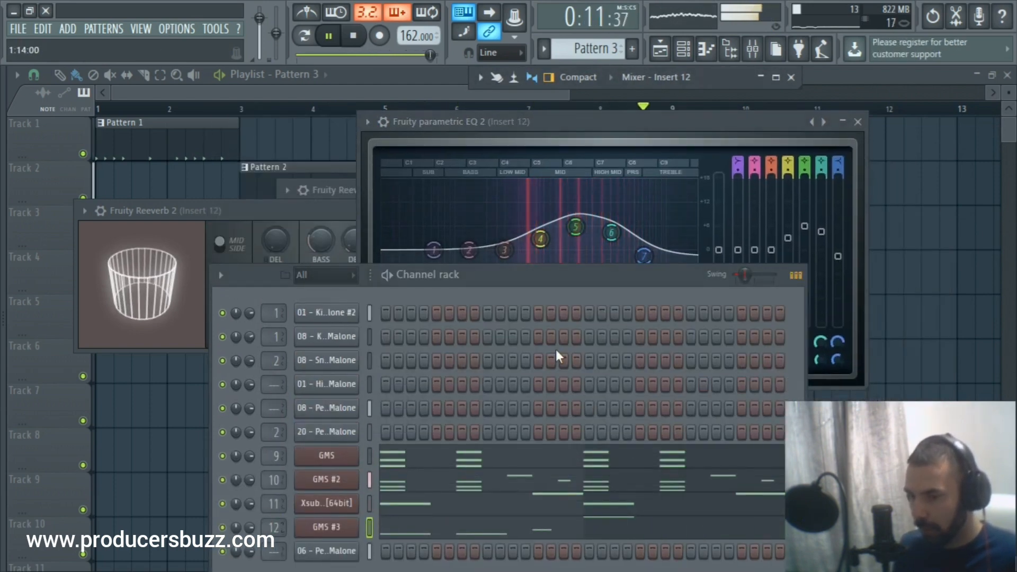
drag(665, 120, 679, 119)
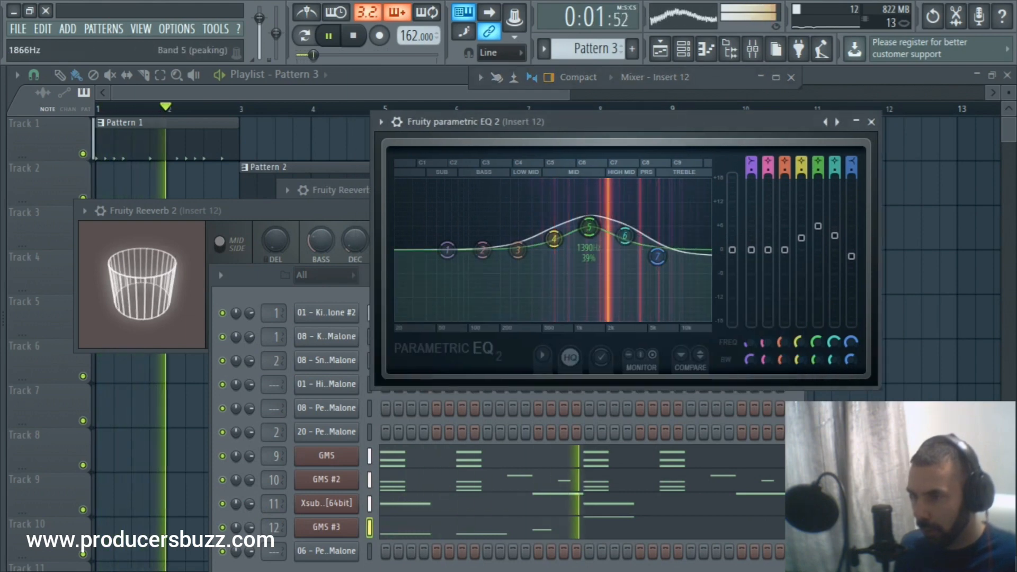
click(873, 122)
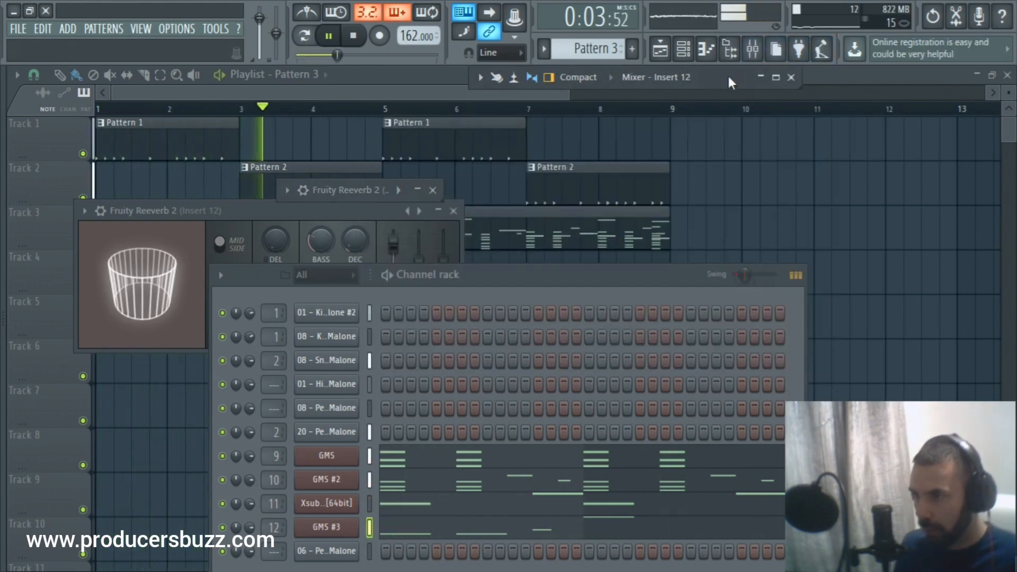
Lower the volume fader of mixer insert 12 to about 72% (-6.8 dB)
click(753, 49)
drag(229, 299, 230, 350)
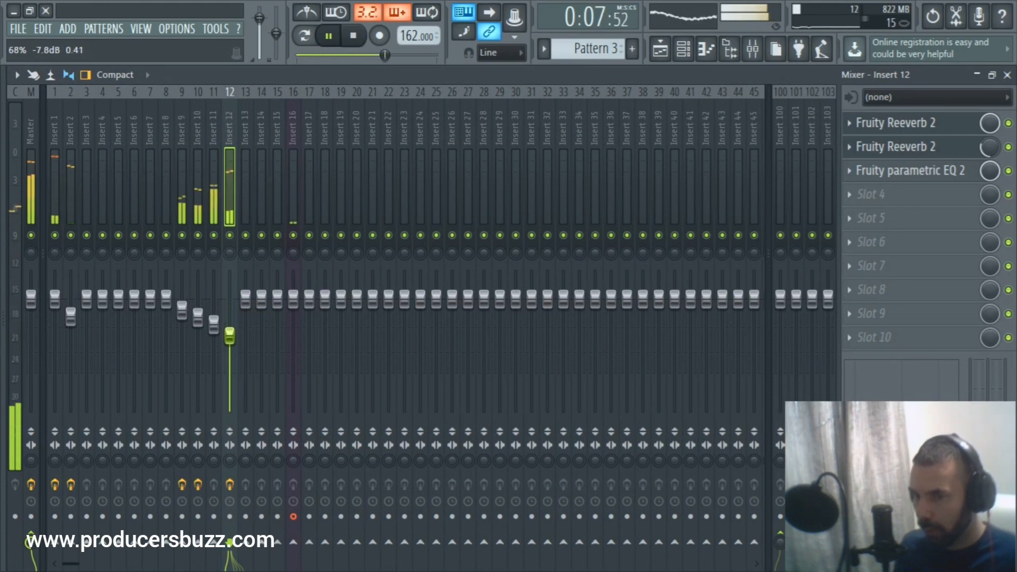
drag(229, 315, 230, 337)
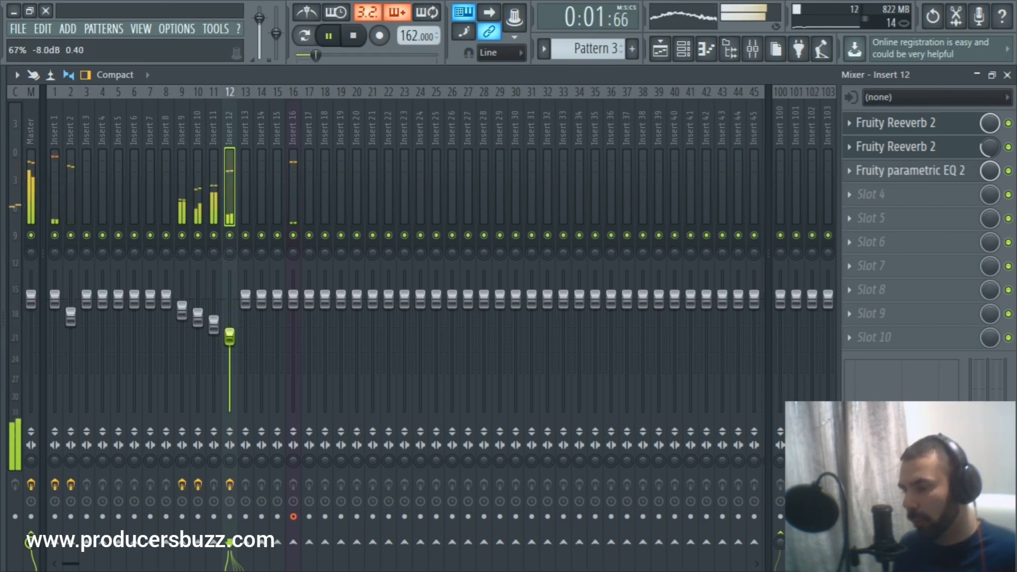
drag(234, 342, 240, 333)
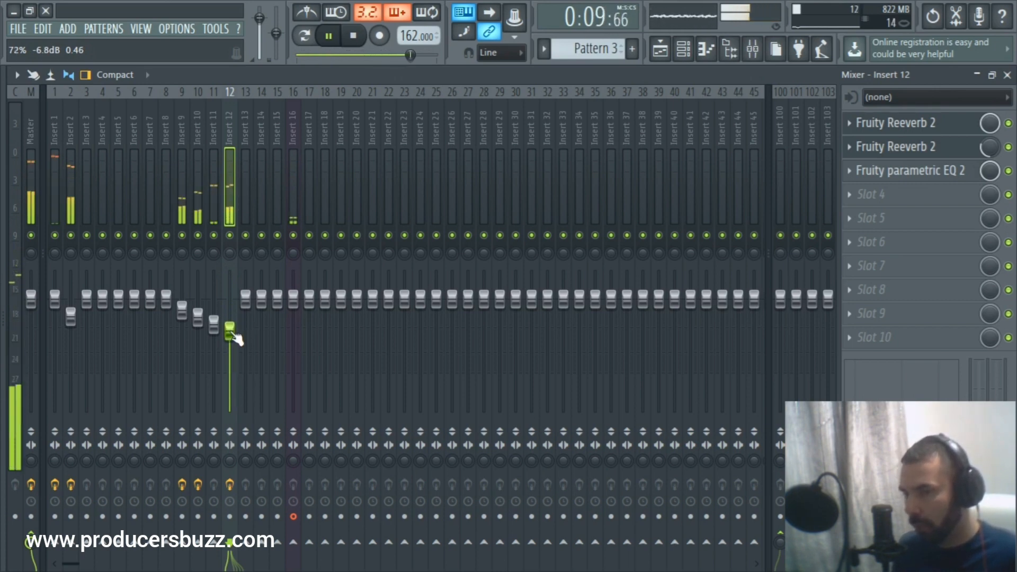
click(753, 49)
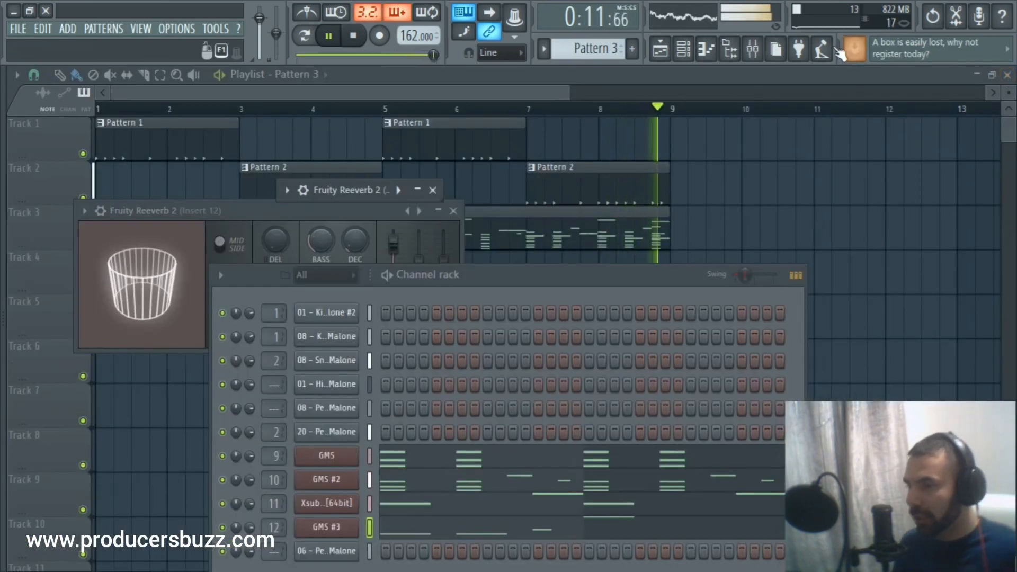
Load Fruity Reeverb 2 into the first effect slot of mixer insert 16
click(753, 49)
click(294, 180)
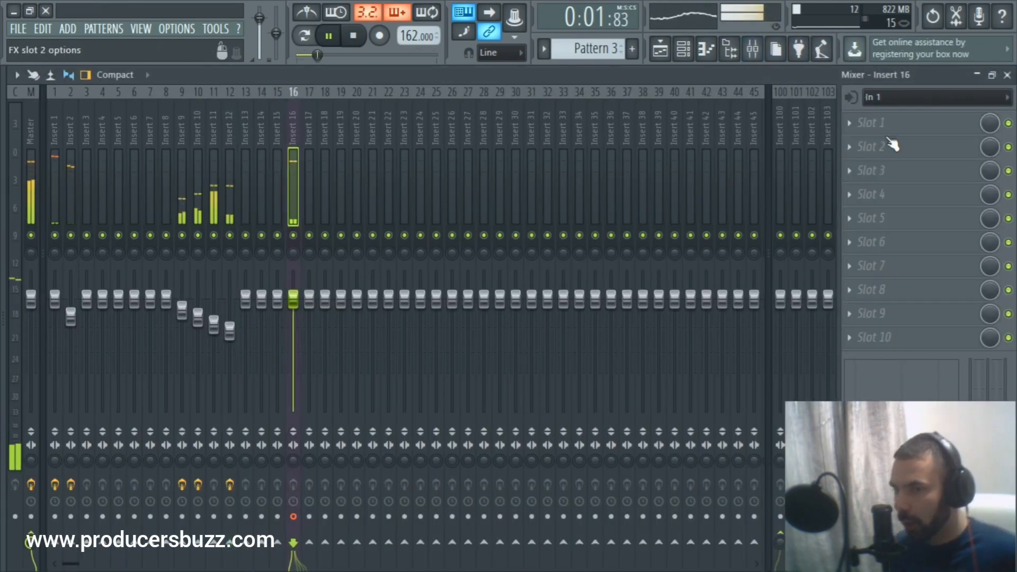
click(892, 144)
click(834, 224)
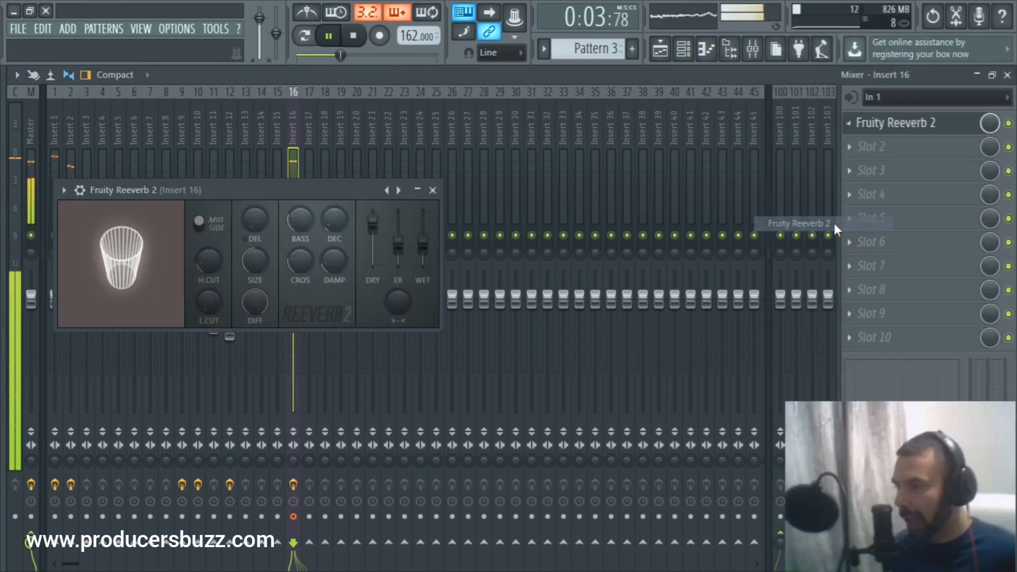
Add Soundgoodizer to slot 2 of insert 16 and lower the insert's volume fader to about 71% (-7.1 dB)
click(901, 144)
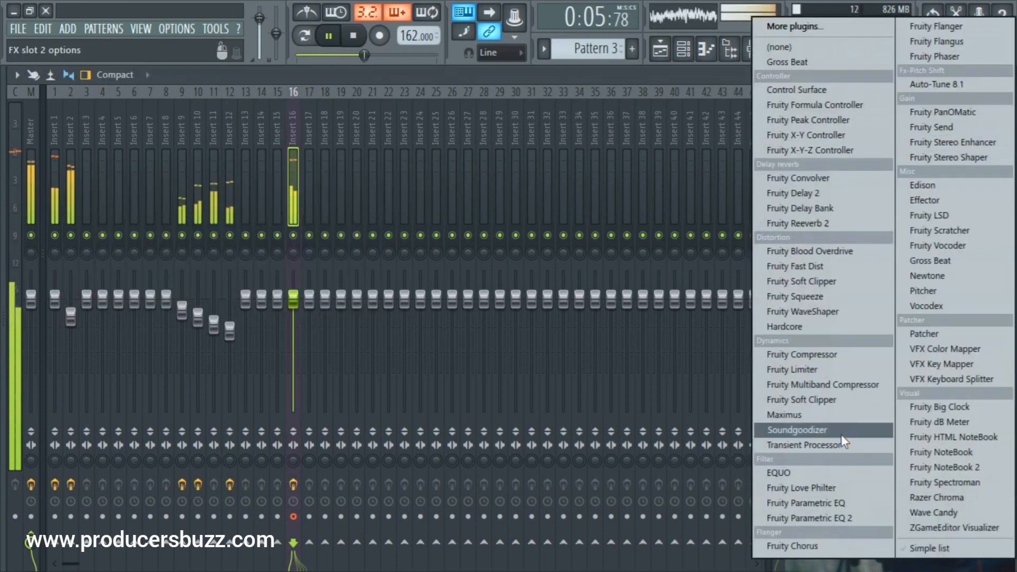
click(842, 433)
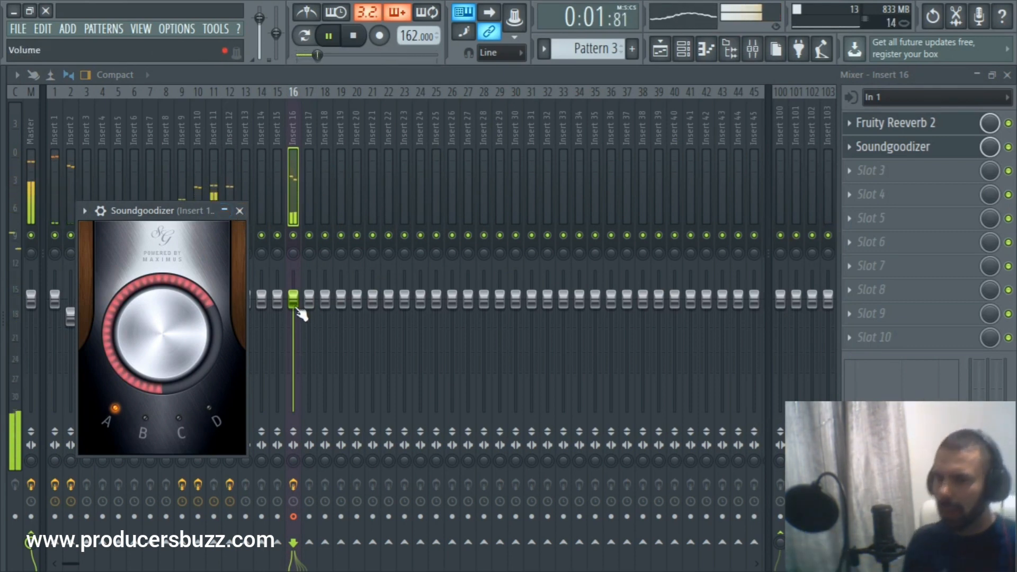
drag(299, 313, 301, 339)
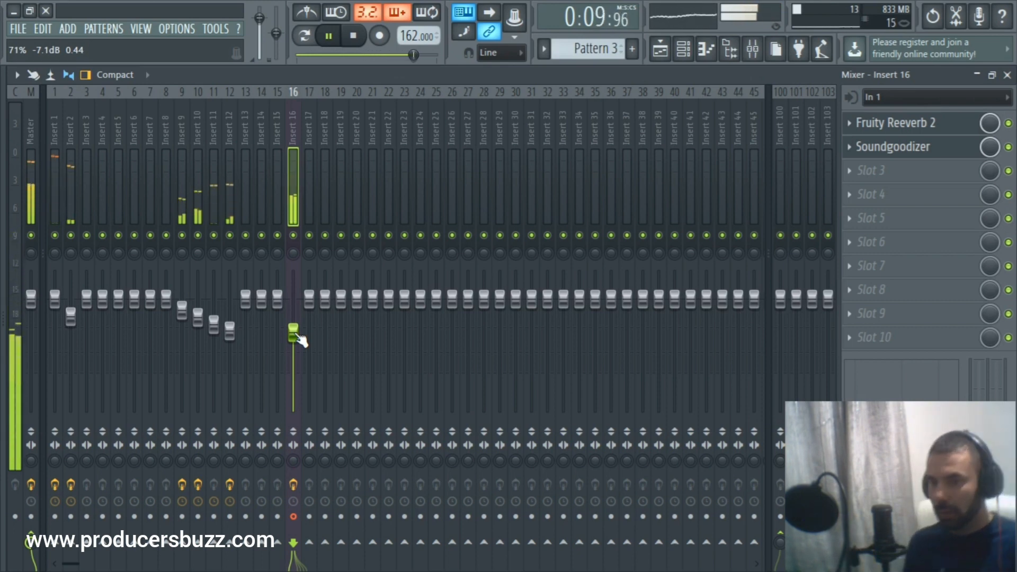
Add Fruity Parametric EQ 2 to slot 3 of insert 16 and apply its Vocal Presence preset
click(869, 173)
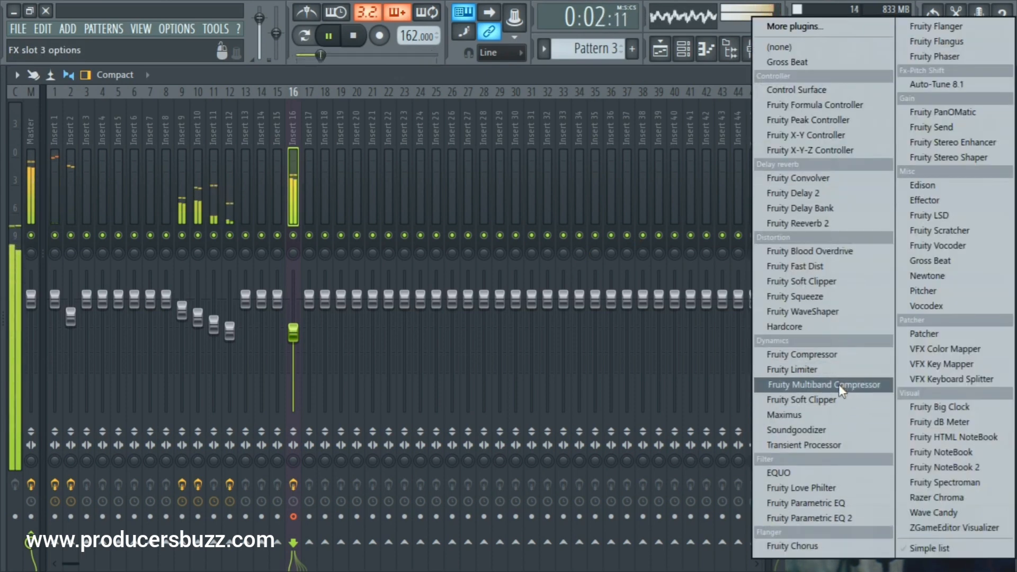
click(843, 518)
click(850, 171)
mouse_move(889, 219)
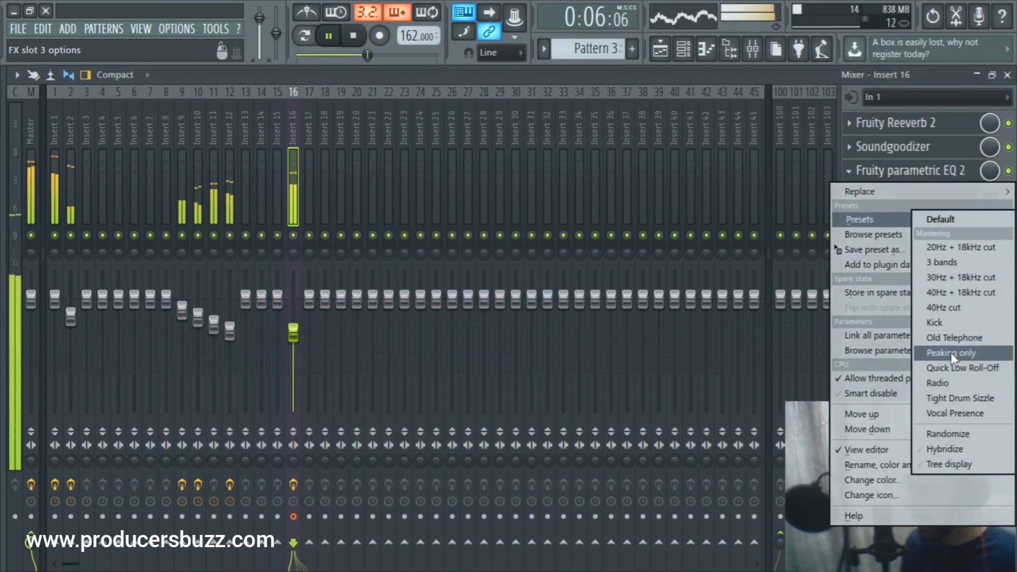
click(956, 413)
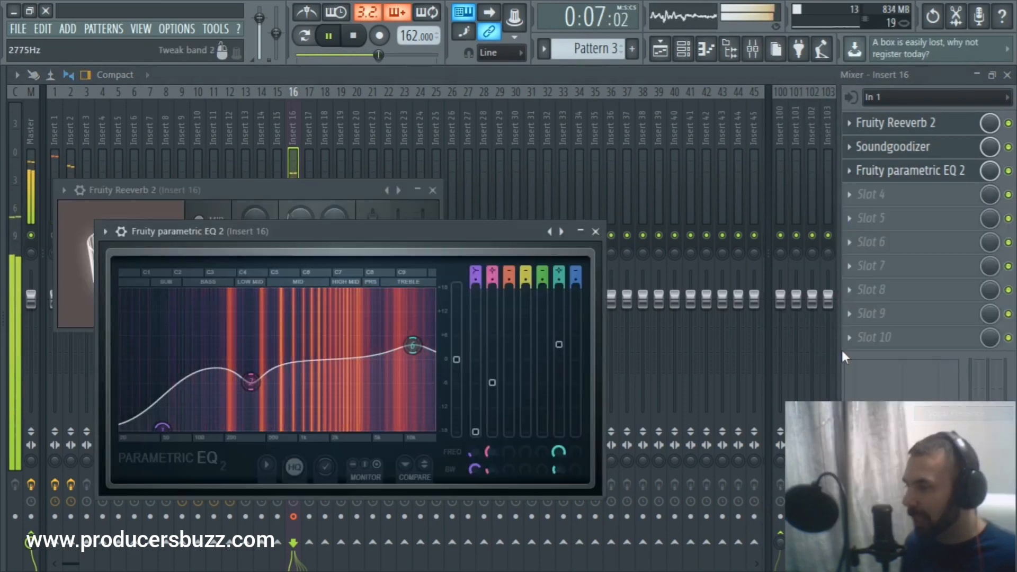
Collapse the Fruity Parametric EQ 2 window and close the Fruity Reeverb 2 and Soundgoodizer windows
click(554, 229)
click(418, 191)
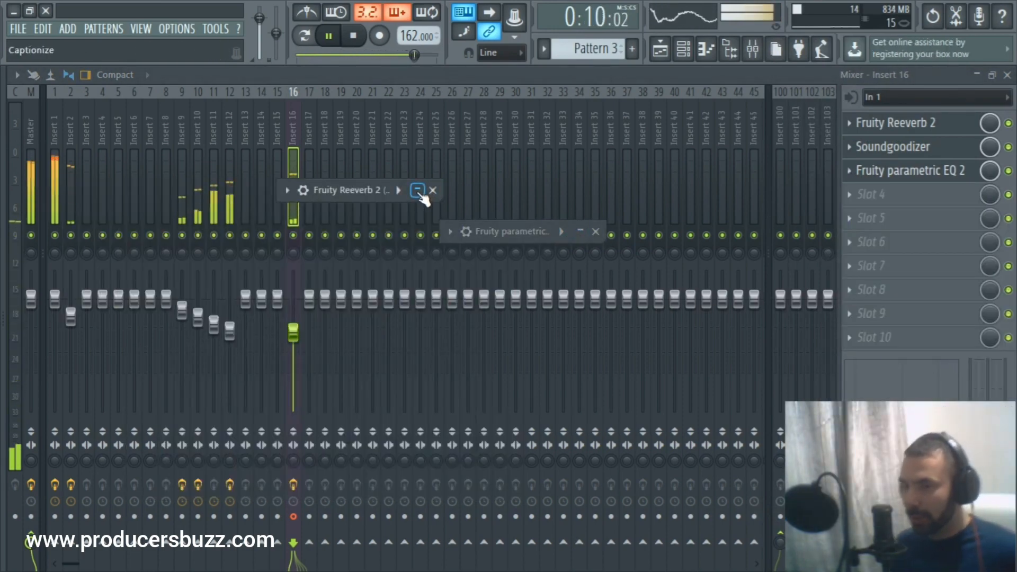
click(418, 191)
click(418, 190)
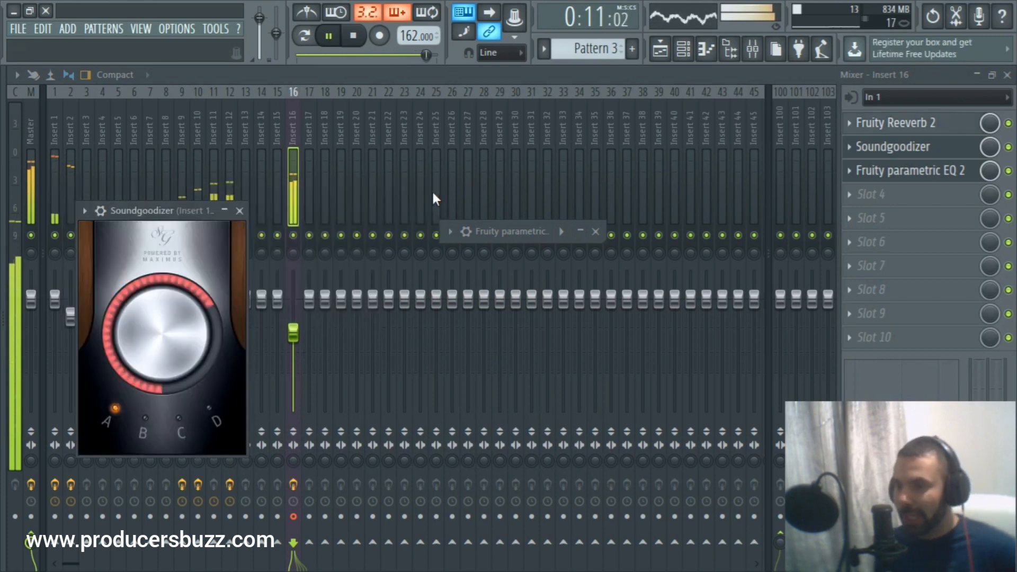
click(241, 207)
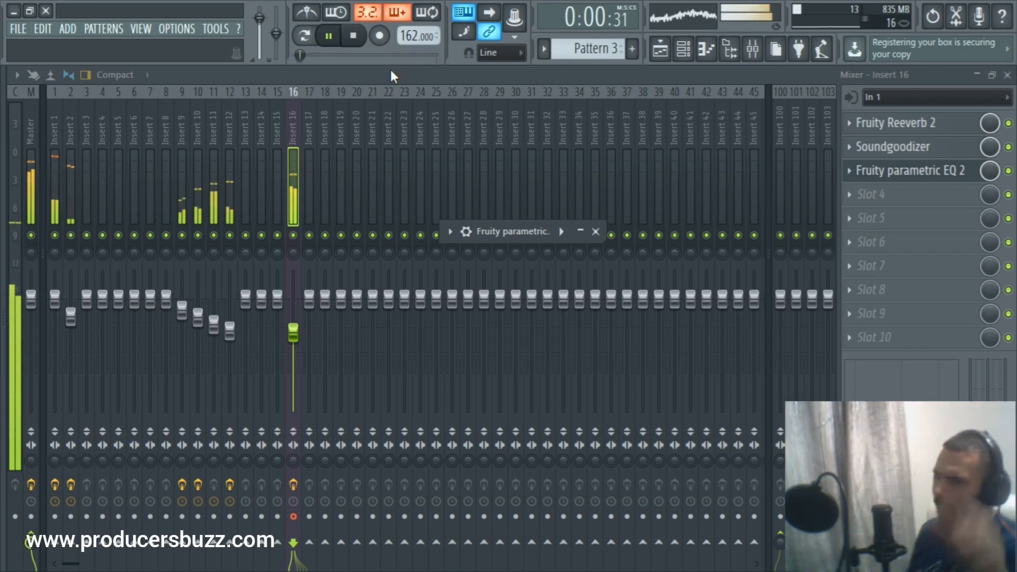
Load Auto-Tune 8.1 from the full effect plugin list into slot 4 of insert 16
click(870, 191)
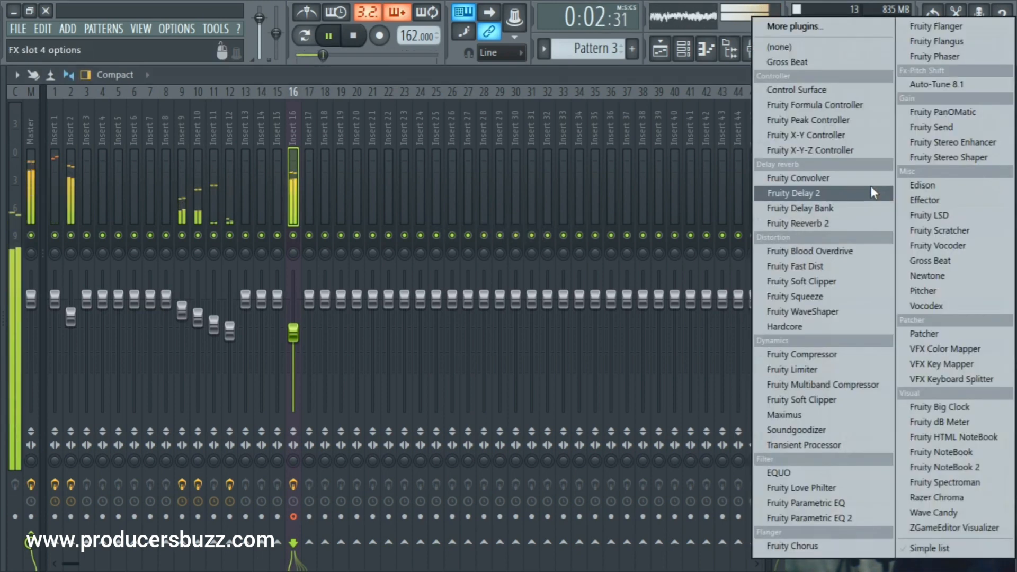
click(798, 26)
scroll(450, 256, down, 12)
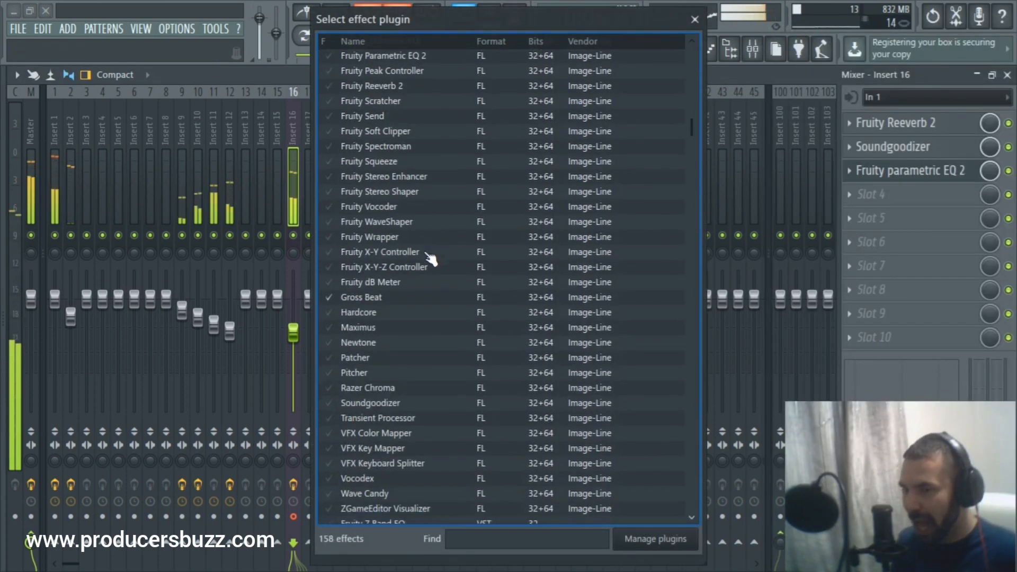
scroll(426, 302, down, 3)
scroll(416, 357, up, 15)
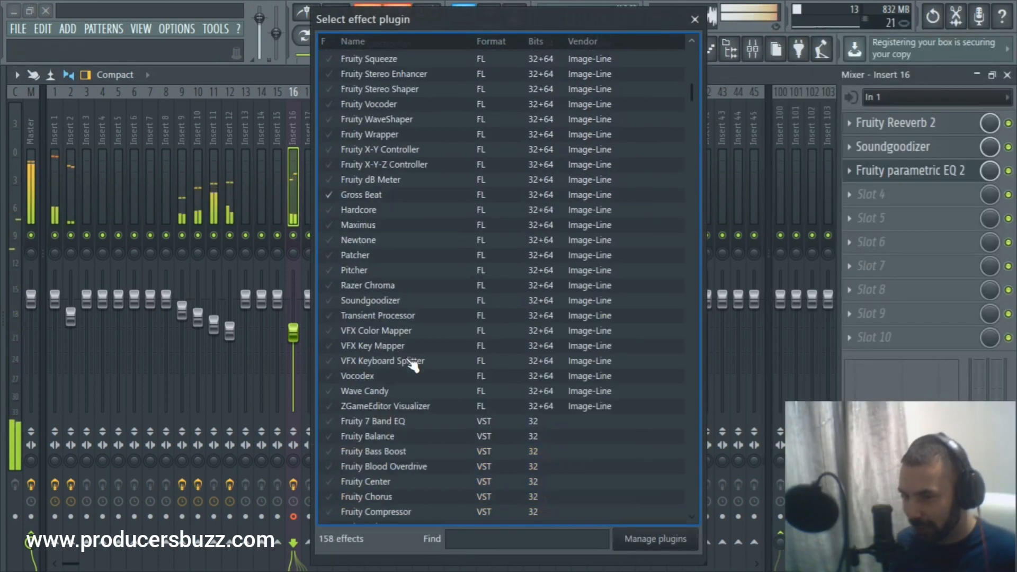
scroll(416, 356, down, 5)
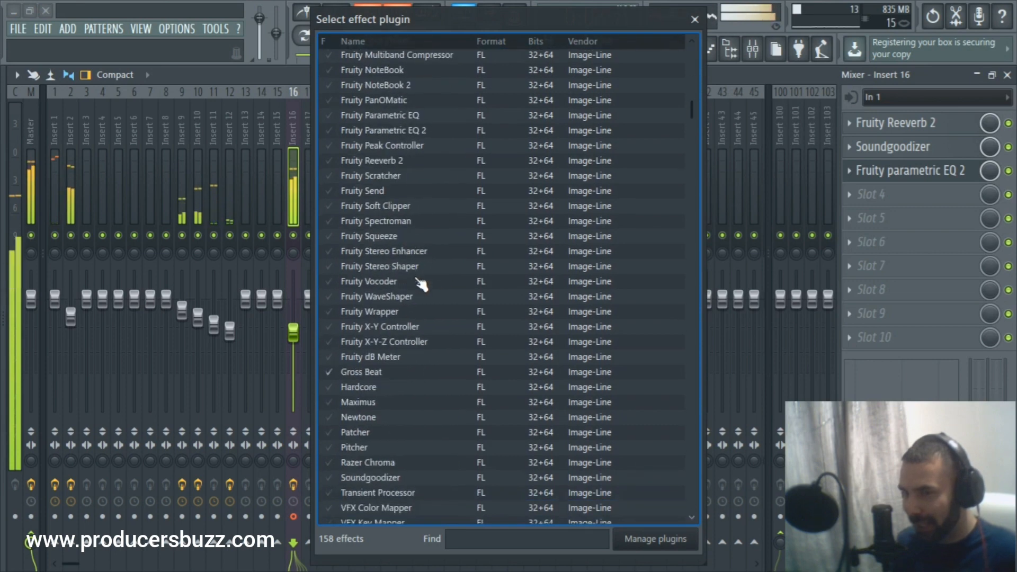
scroll(439, 298, down, 3)
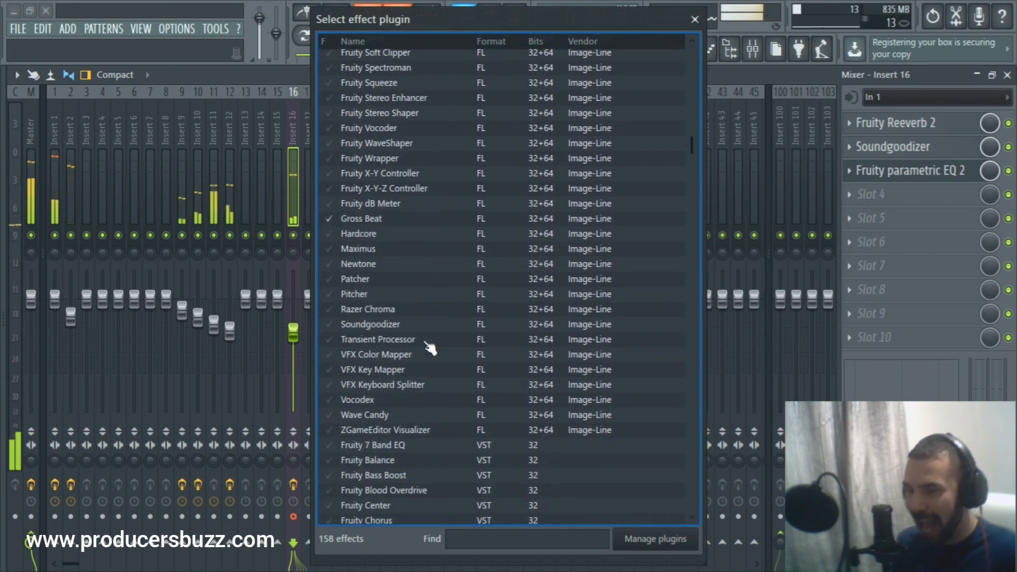
scroll(430, 365, down, 6)
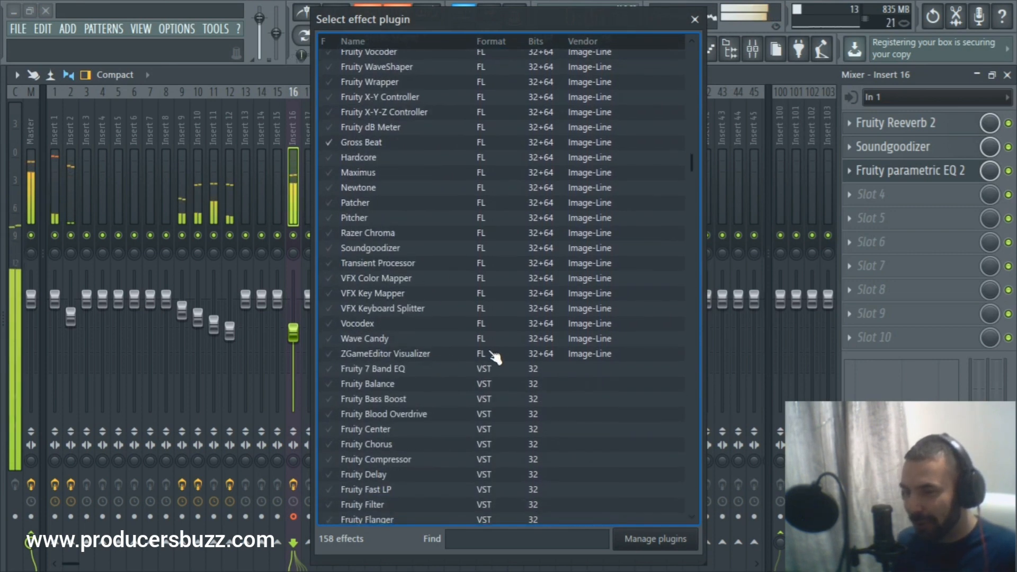
scroll(472, 360, down, 16)
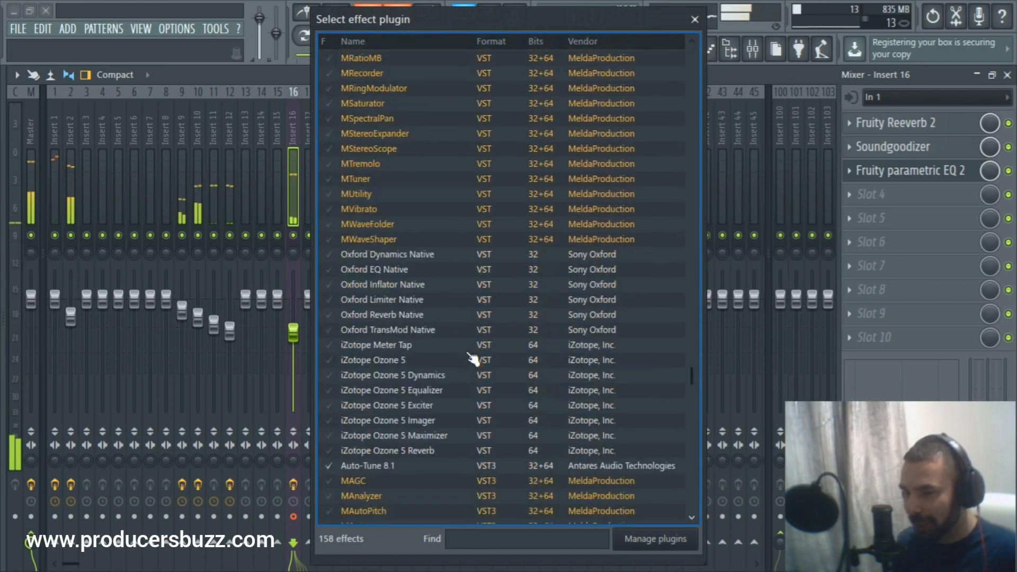
scroll(472, 359, up, 20)
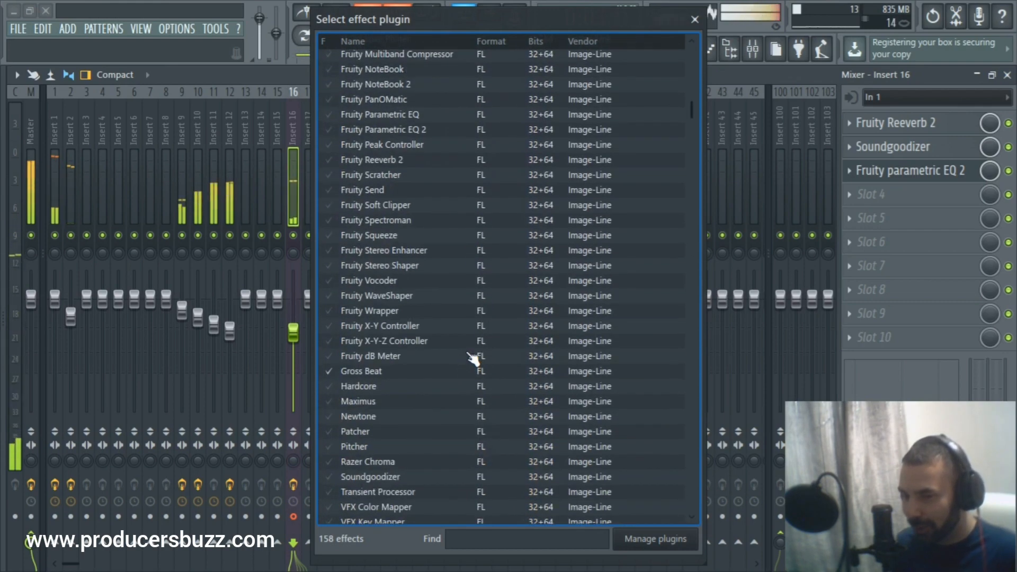
scroll(473, 359, up, 5)
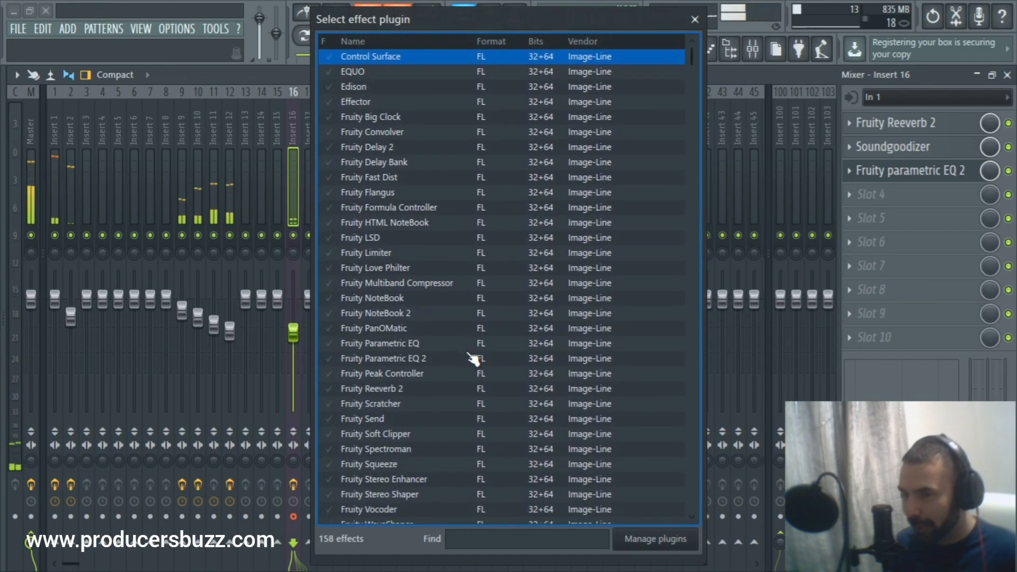
scroll(473, 359, down, 10)
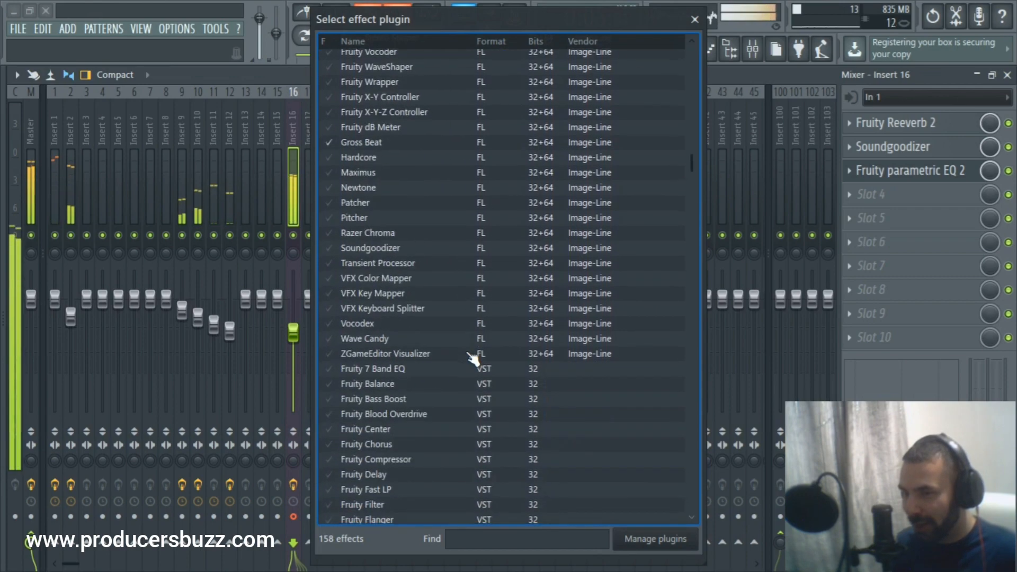
scroll(473, 359, down, 14)
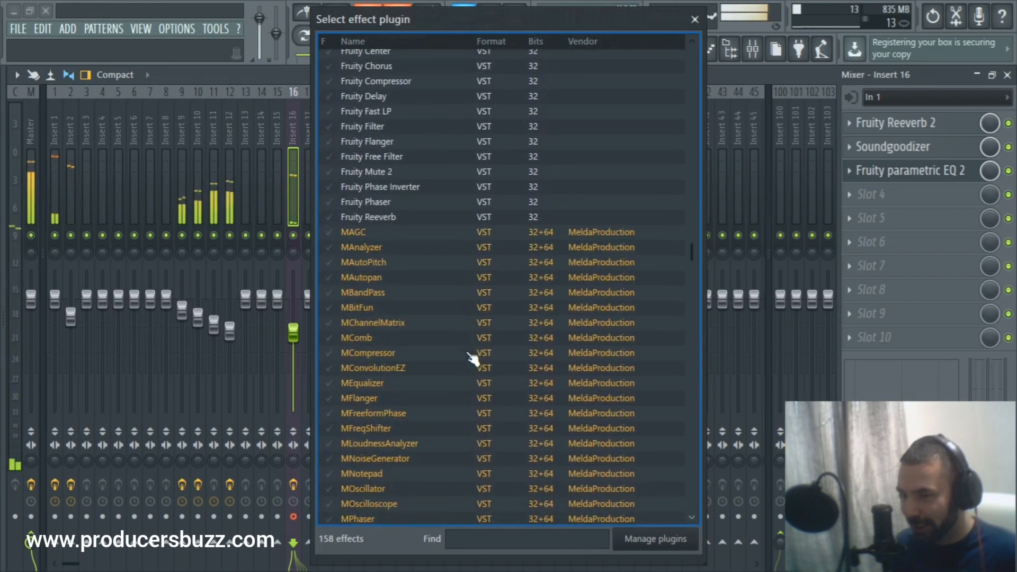
scroll(474, 359, down, 13)
scroll(473, 360, up, 7)
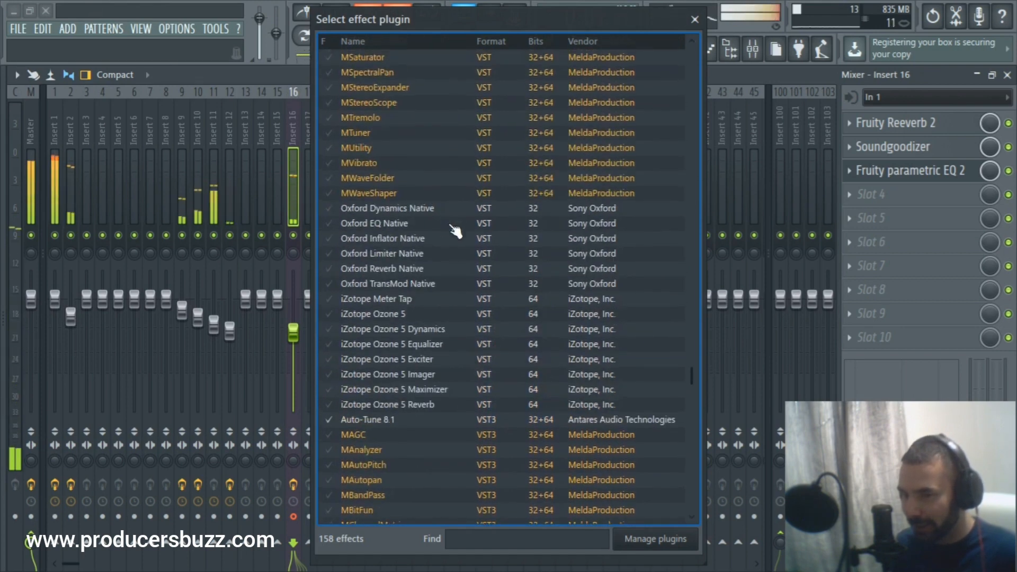
scroll(454, 231, down, 2)
click(366, 341)
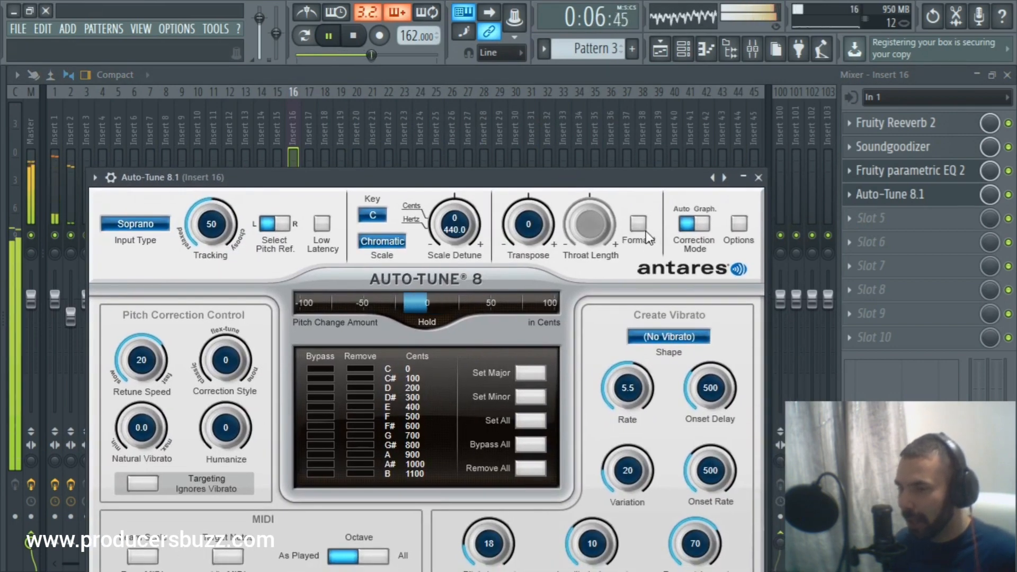
In Auto-Tune 8.1, enable Low Latency, set Retune Speed to 0 and set the input type to Alto/Tenor
click(319, 225)
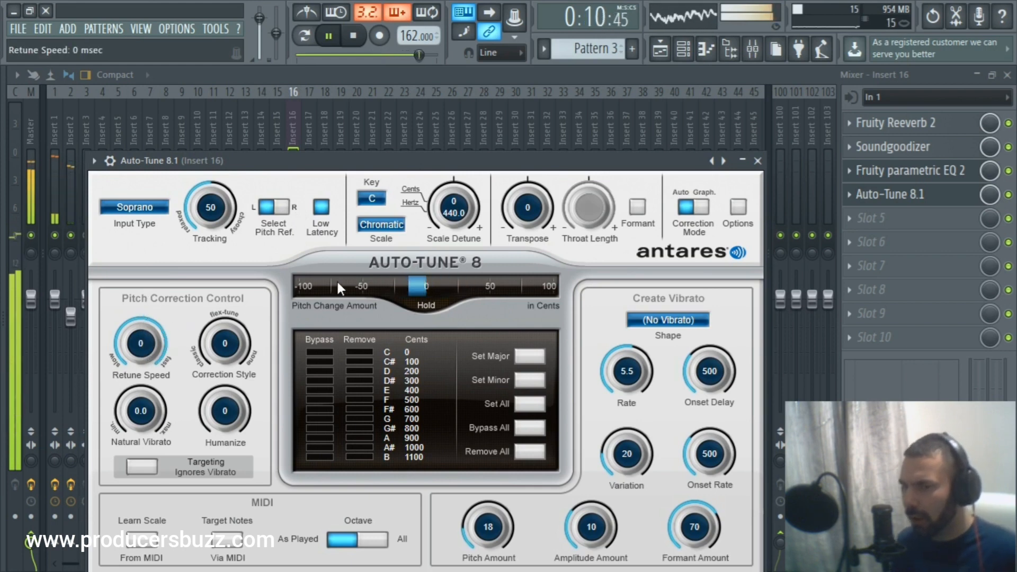
click(379, 200)
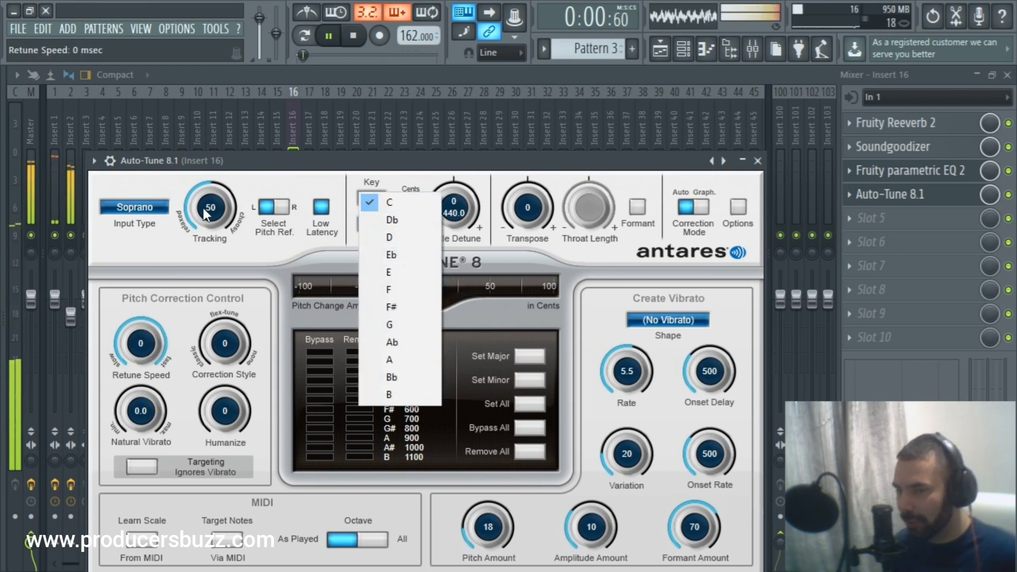
click(166, 213)
click(163, 227)
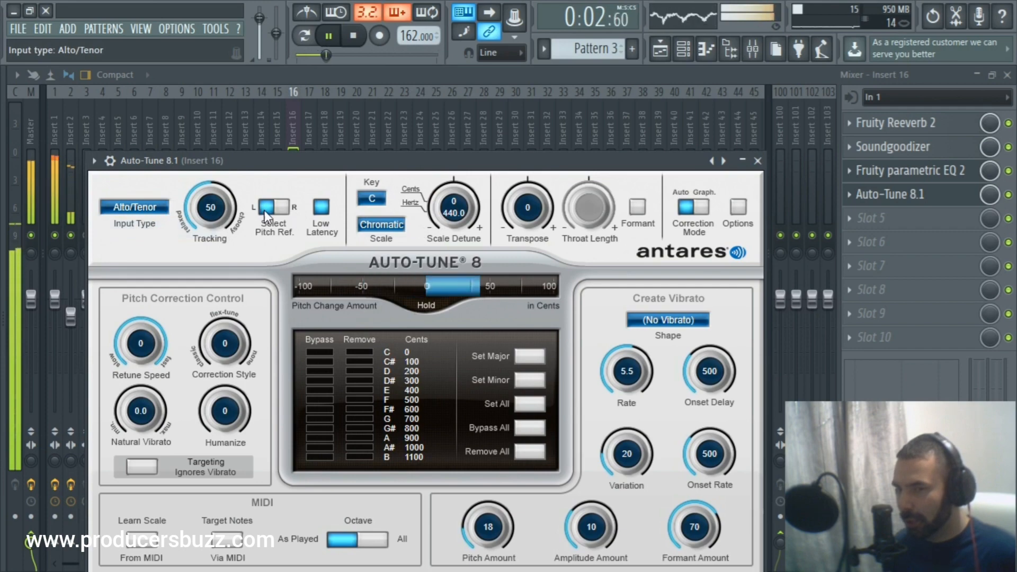
Set the Auto-Tune scale to Major, collapse its window and lower the fader of insert 16 to about 68% (-7.8 dB)
click(386, 225)
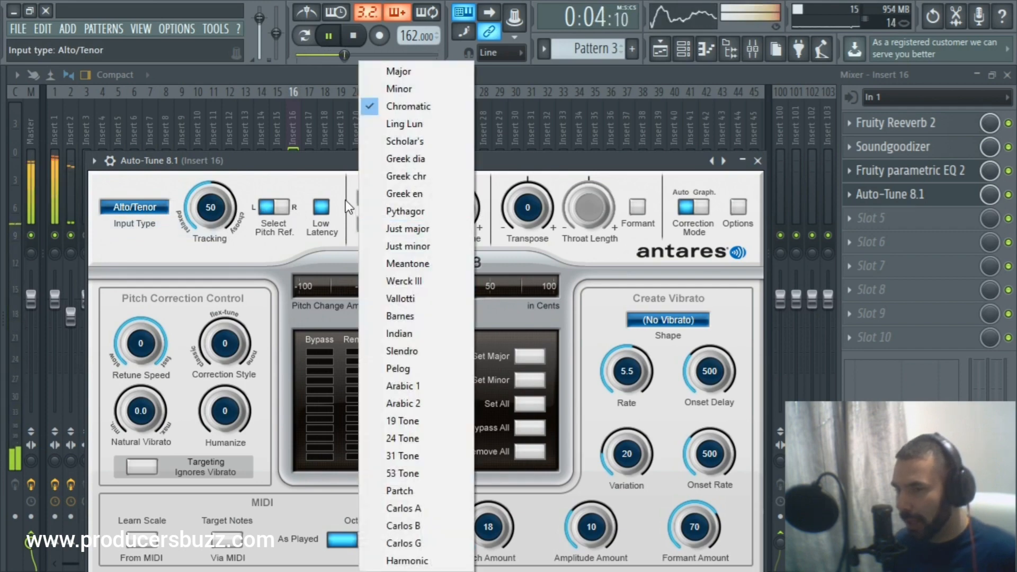
click(406, 74)
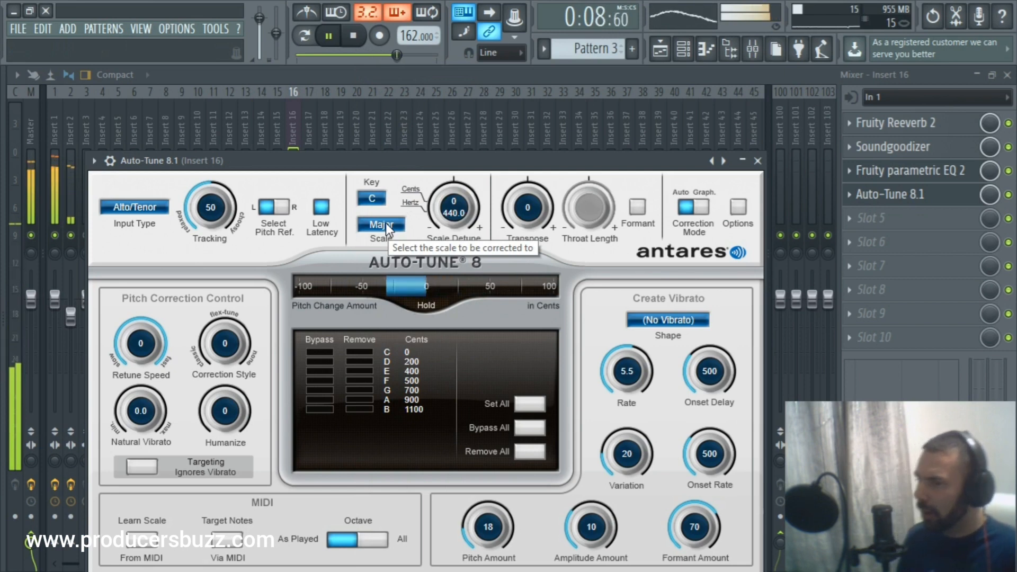
click(743, 160)
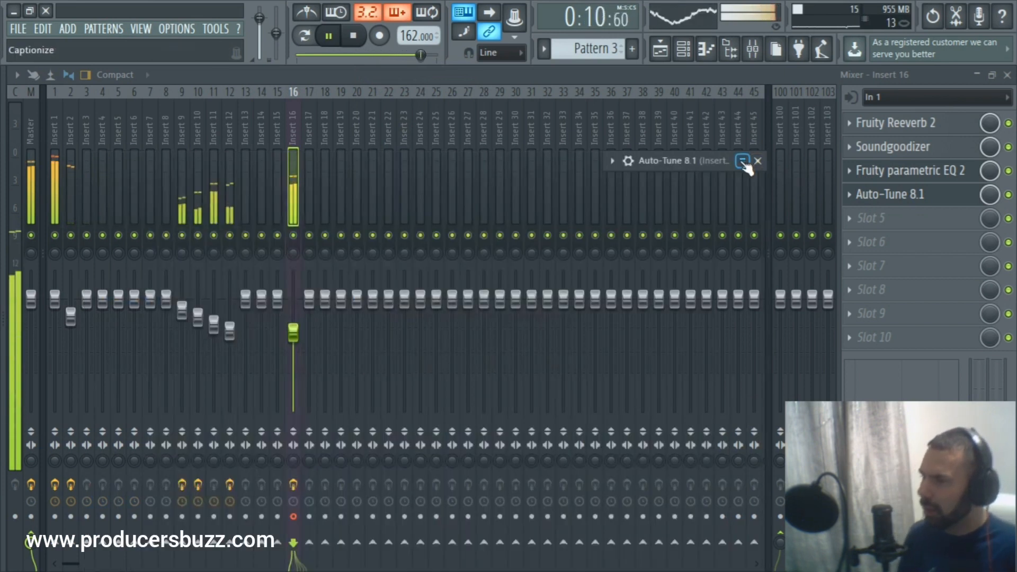
drag(291, 334, 291, 343)
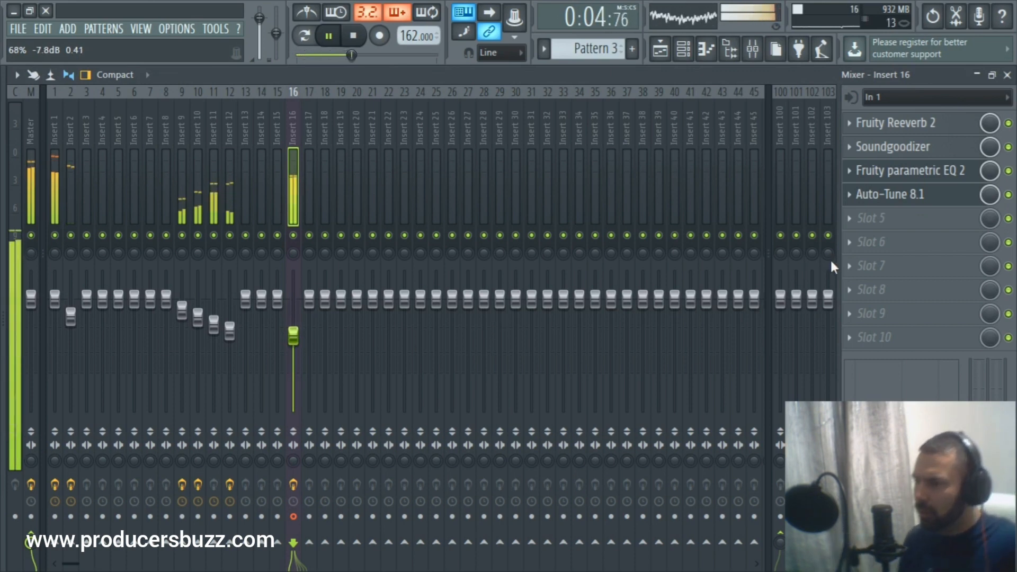
Expand the collapsed Auto-Tune 8.1 window and move it so that its key and scale settings are fully accessible
click(904, 200)
double_click(523, 228)
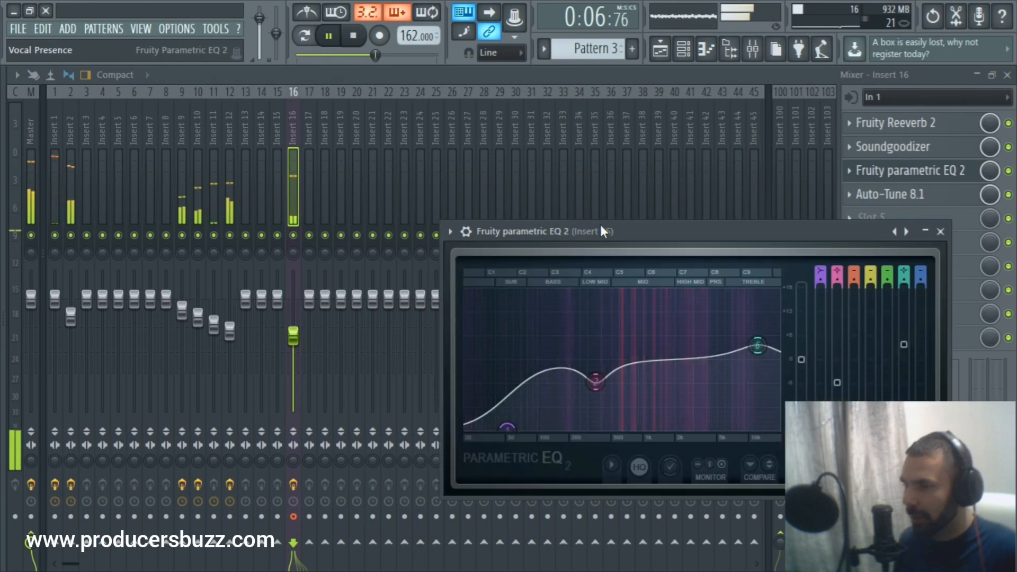
click(872, 195)
double_click(688, 161)
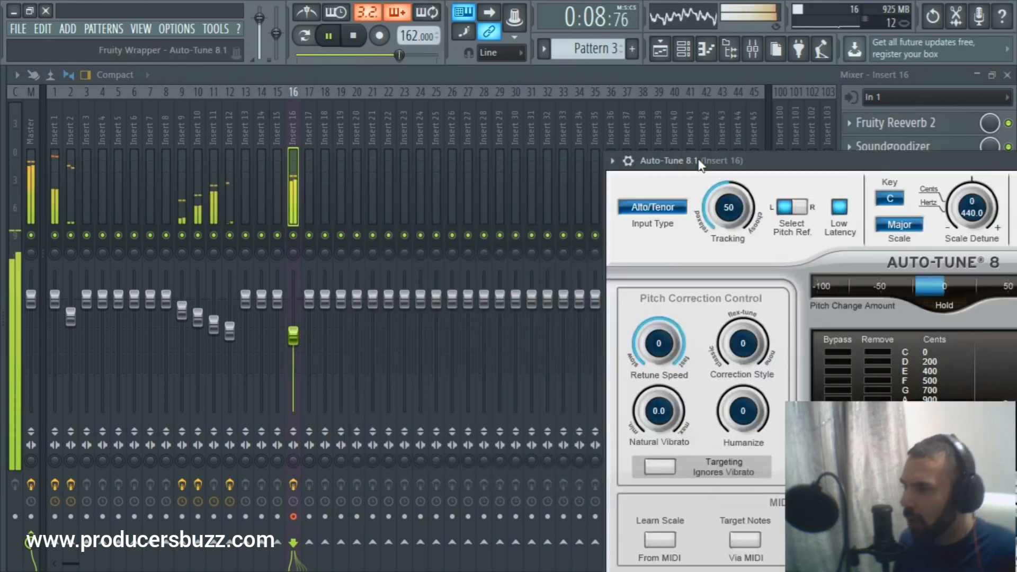
drag(700, 164, 431, 153)
Keep the Auto-Tune scale at Major and set its key to D
click(630, 212)
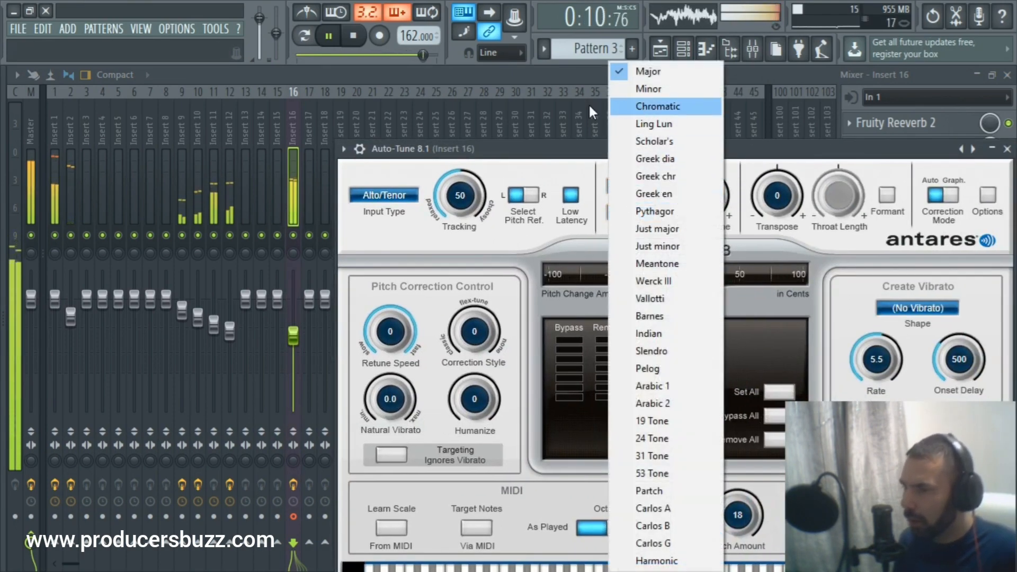
click(562, 155)
click(627, 187)
click(647, 218)
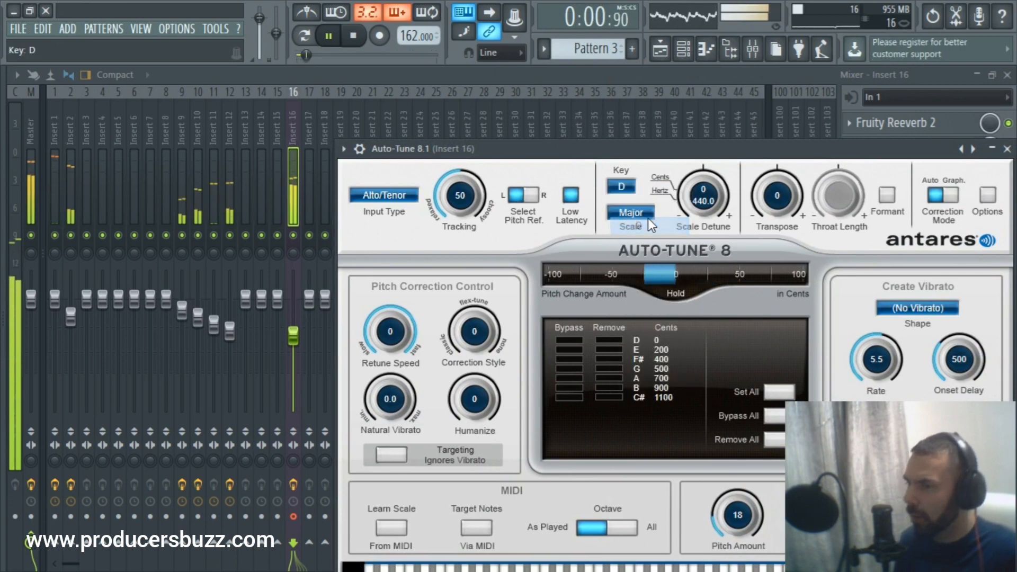
Try out the Auto-Tune correction with the key set to E and to F, keeping the Major scale
click(624, 186)
click(646, 258)
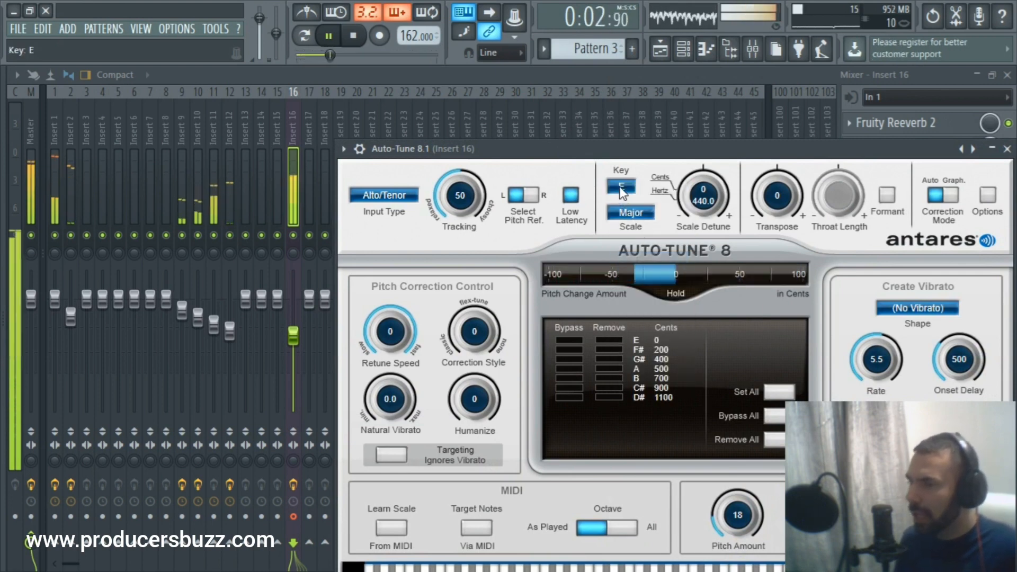
click(619, 187)
click(653, 278)
click(623, 187)
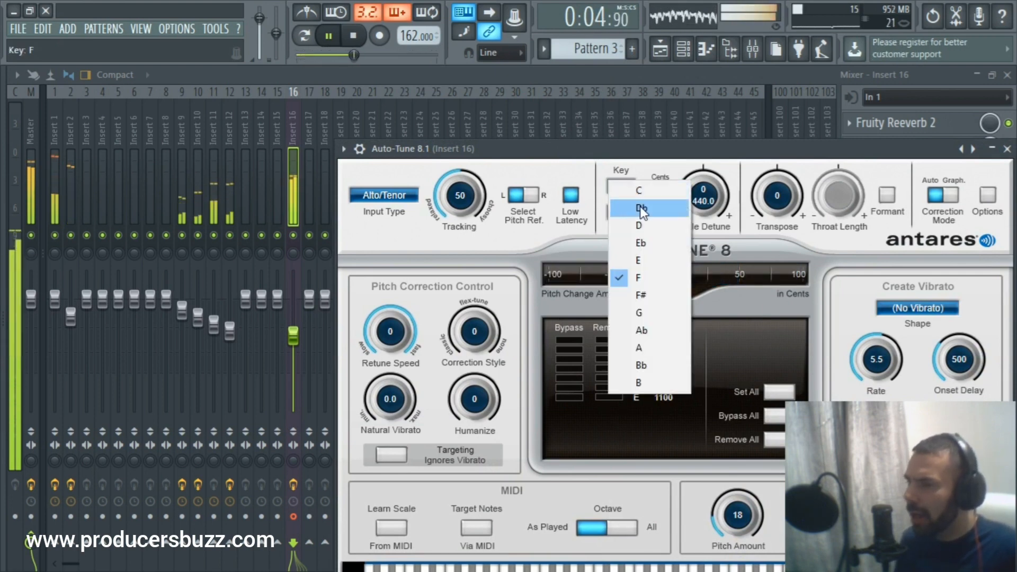
click(590, 152)
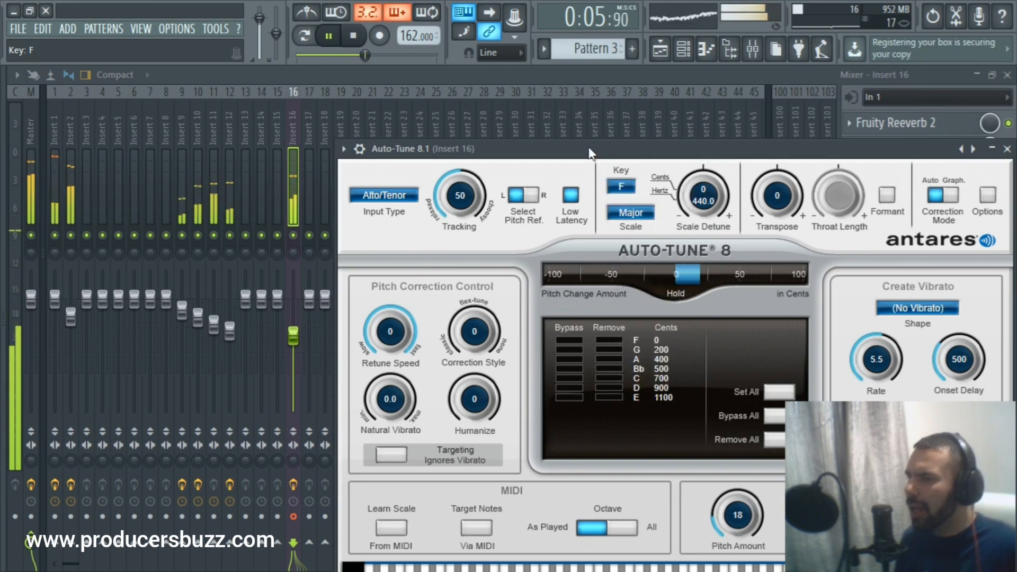
Compare the keys G and A in Auto-Tune and settle on G with the Major scale
click(625, 188)
click(648, 312)
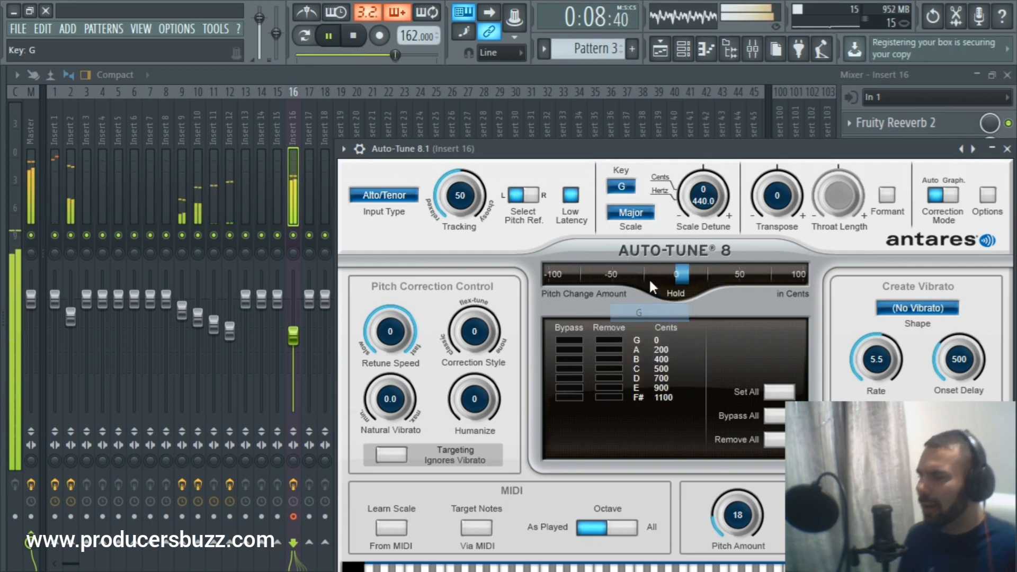
click(624, 189)
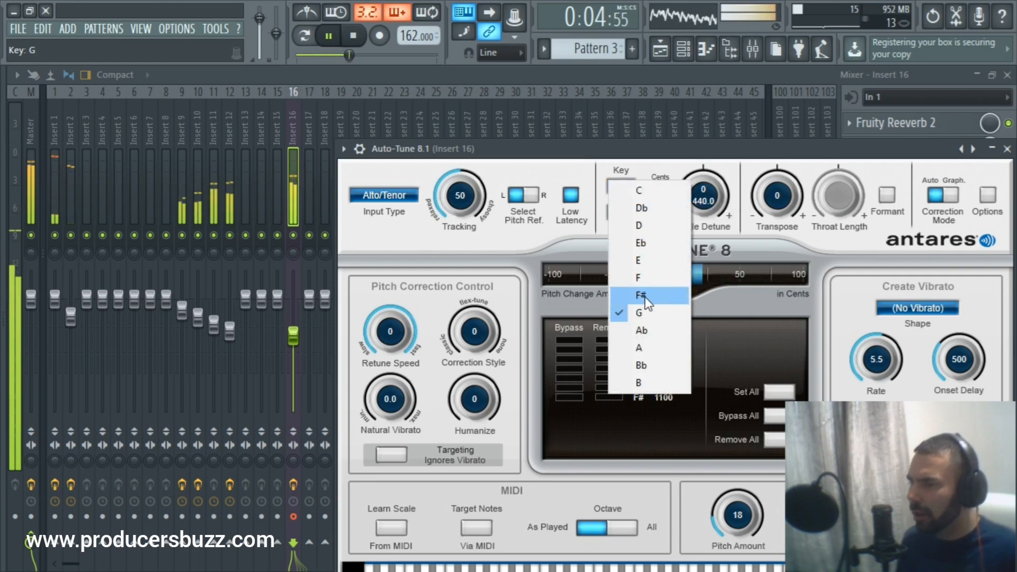
click(647, 348)
click(625, 188)
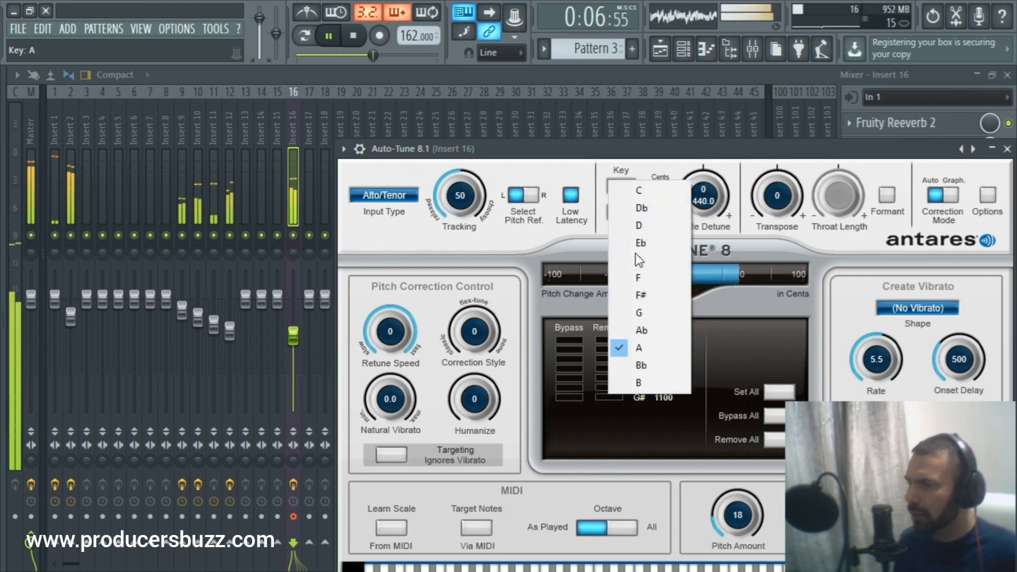
click(648, 313)
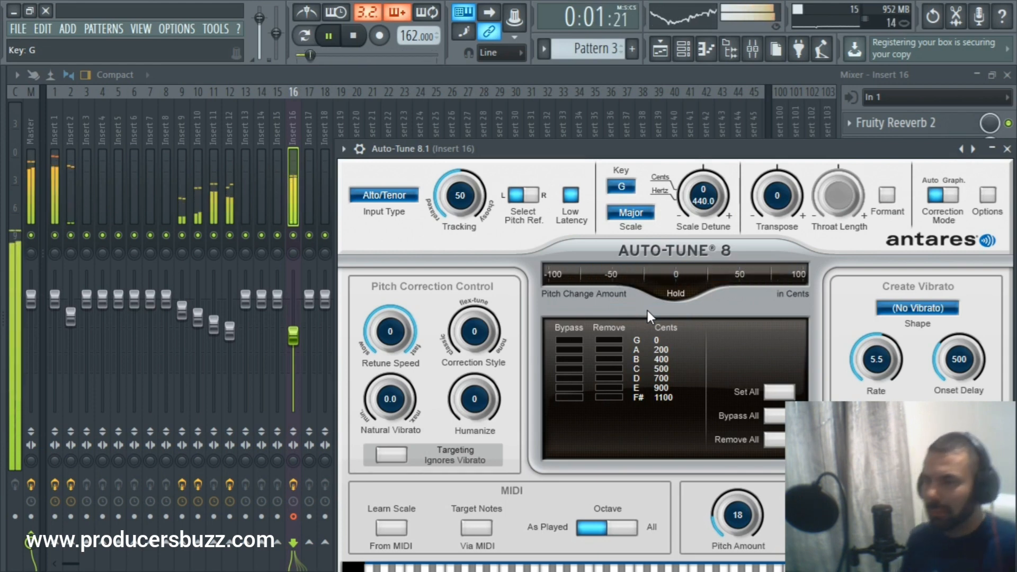
Close the Auto-Tune window, open insert 16's Fruity parametric EQ 2 and move its window clear to review the curve
drag(838, 143, 760, 139)
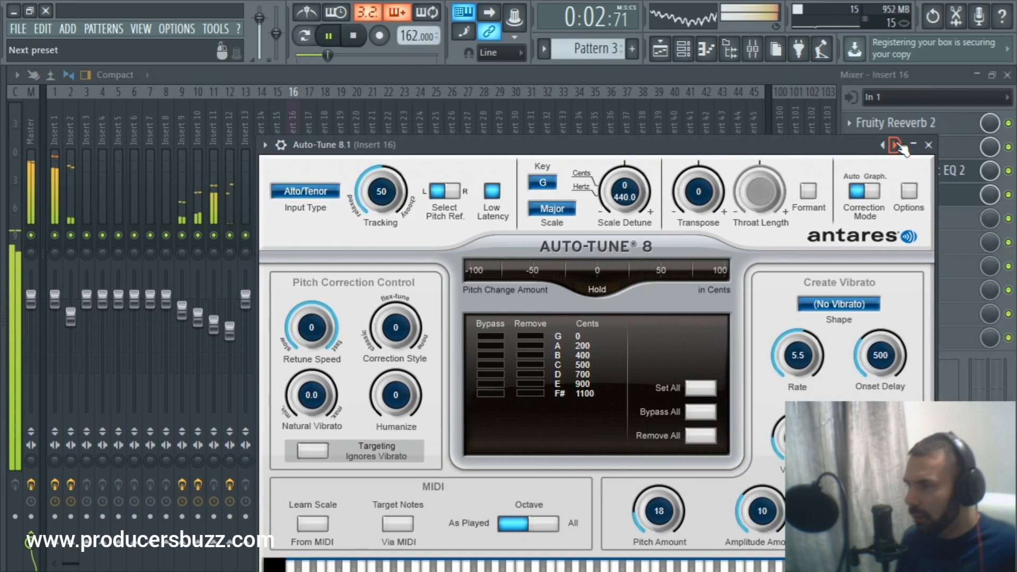
click(929, 145)
click(861, 171)
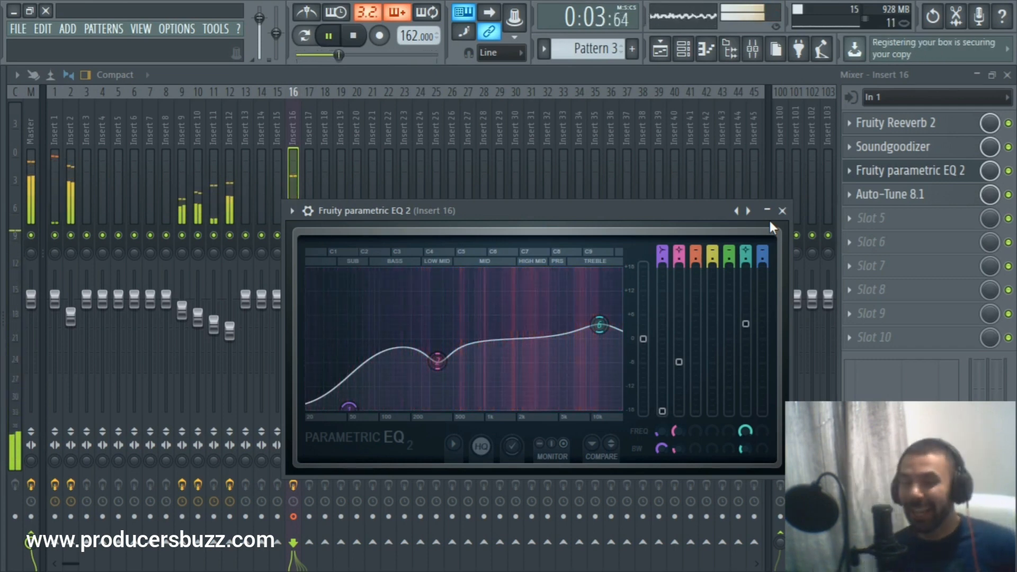
drag(710, 208, 733, 165)
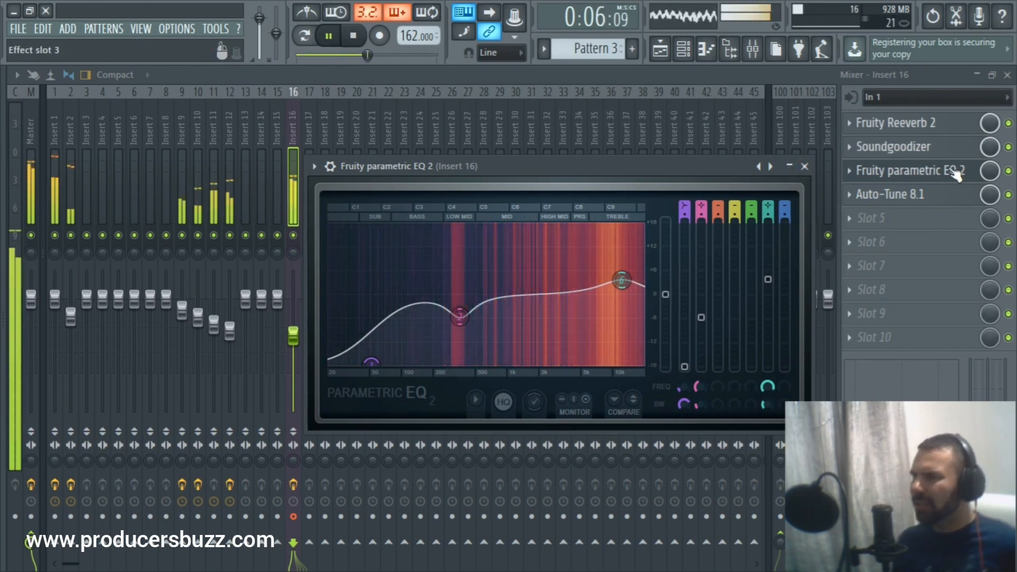
Add a second Fruity Reeverb 2 in effect slot 5 of insert 16 and turn its mix level well down
click(896, 218)
click(811, 223)
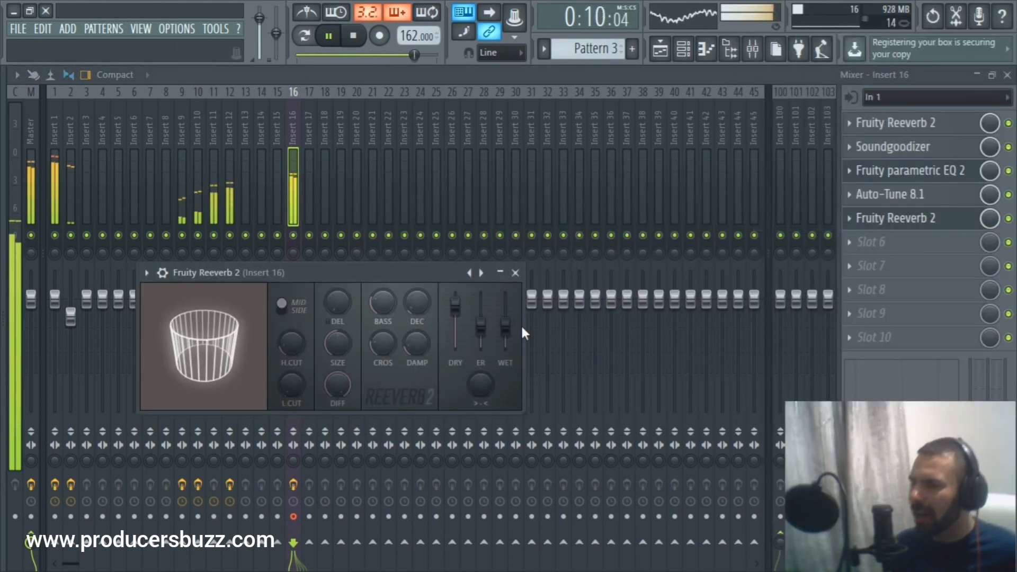
drag(990, 219, 1000, 249)
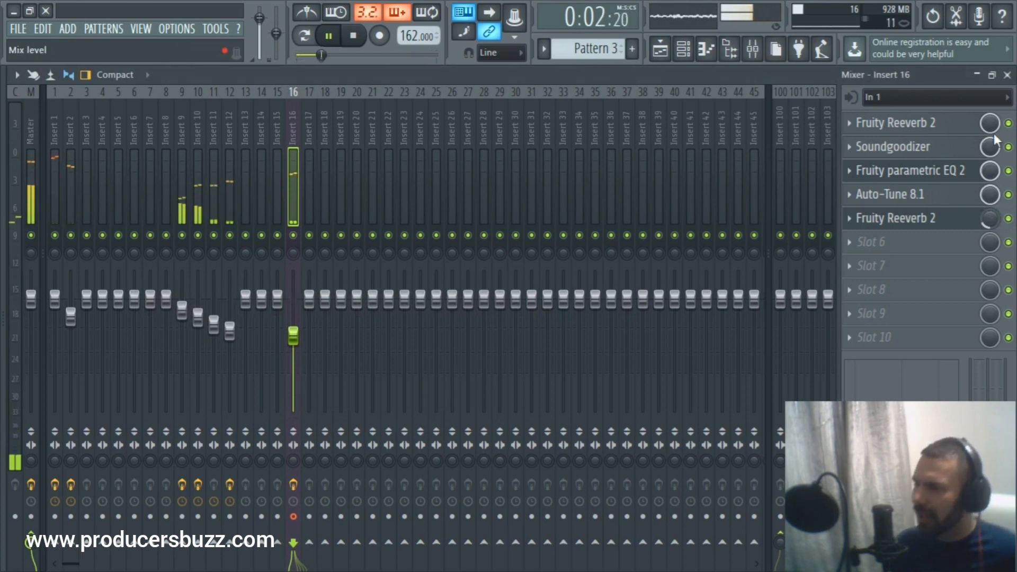